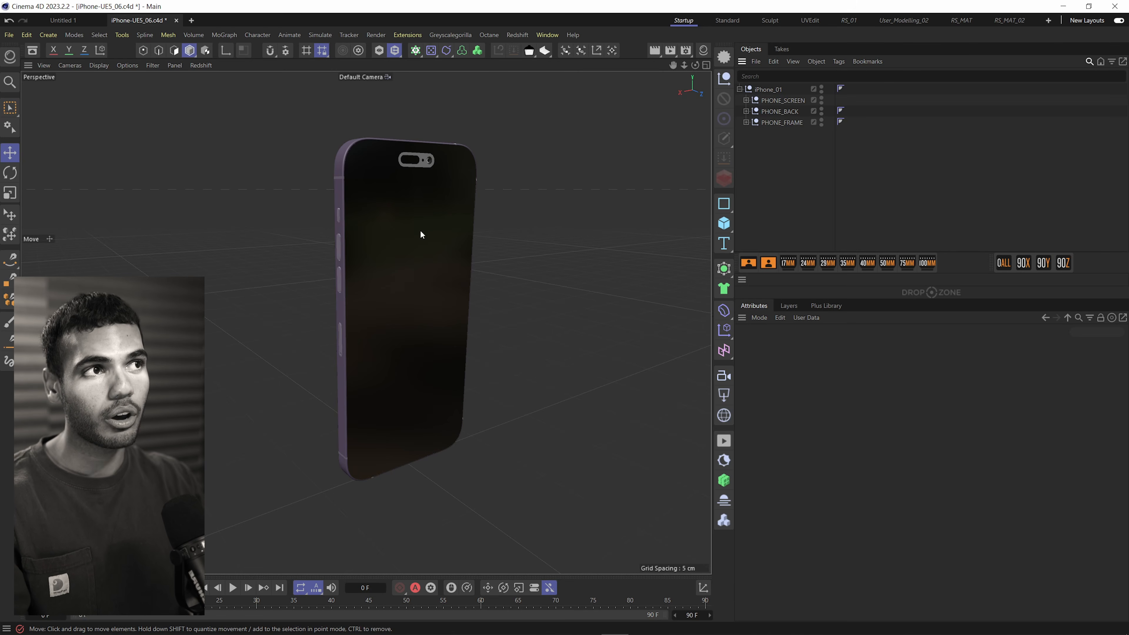
Examine the iPhone model from several angles, check its PHONE_FRAME group and look through the scene's file commands.
alt+drag(389, 216, 343, 299)
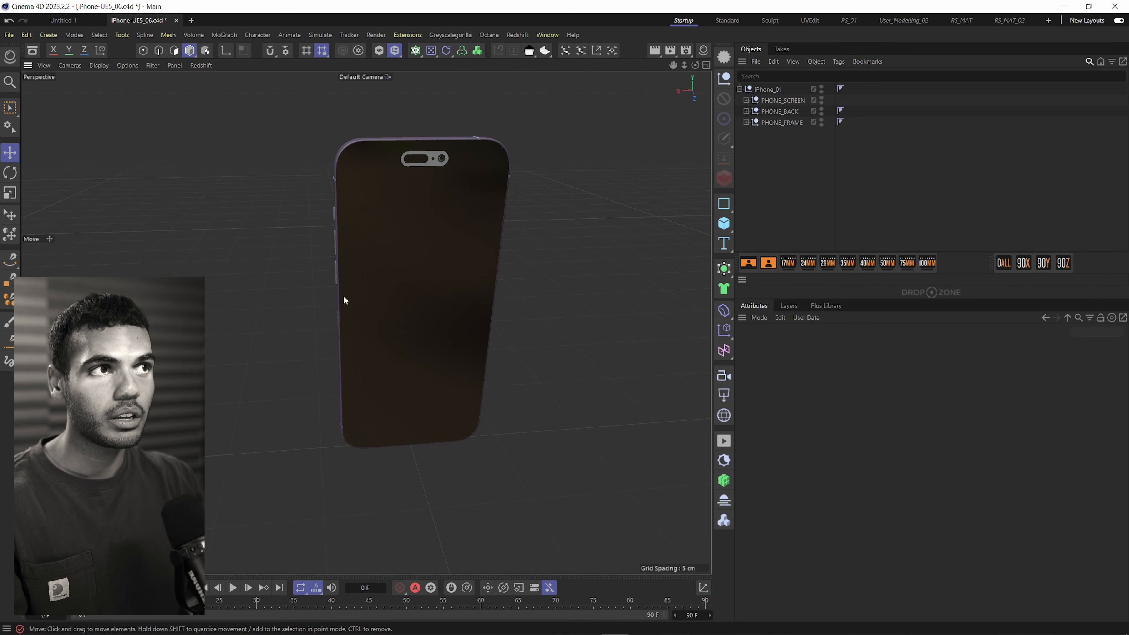
alt+drag(391, 218, 477, 295)
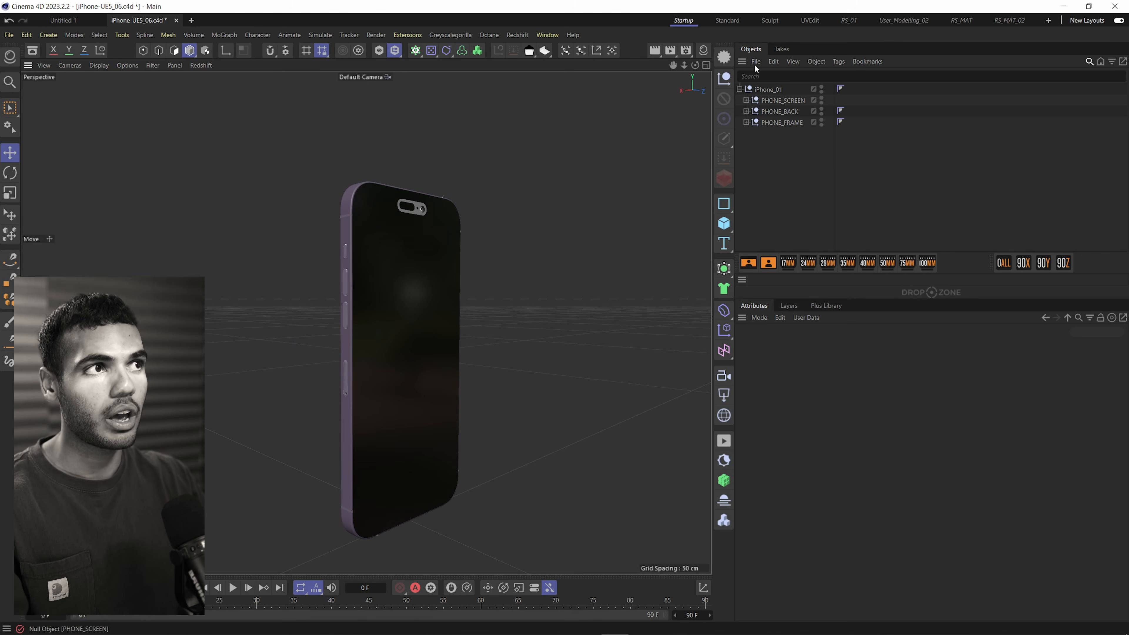
click(746, 122)
click(746, 120)
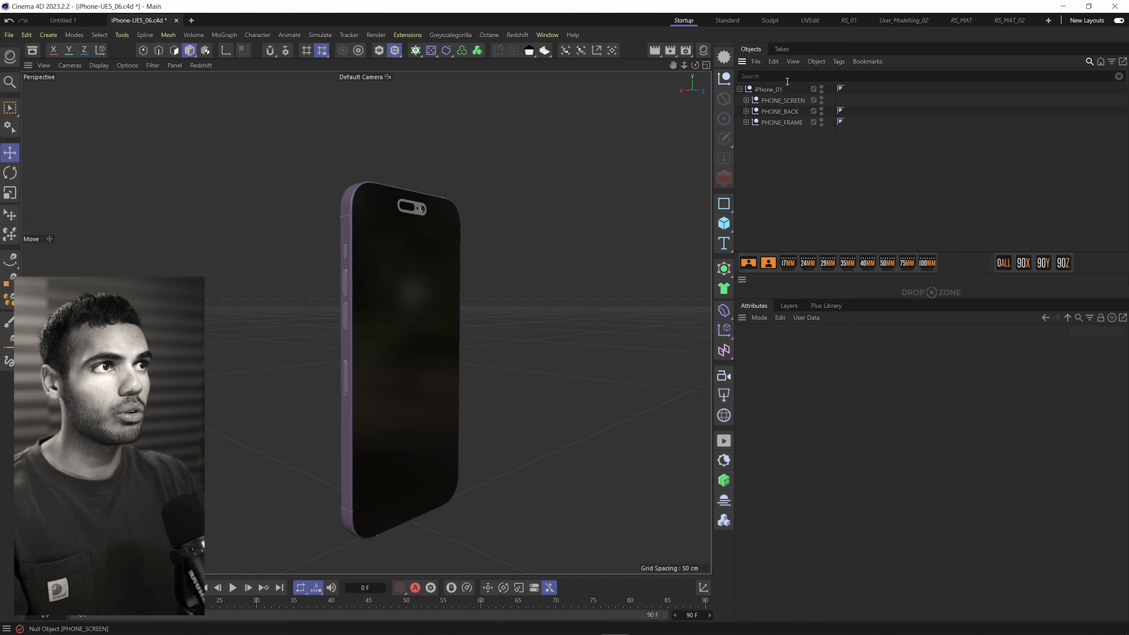
click(9, 35)
mouse_move(66, 295)
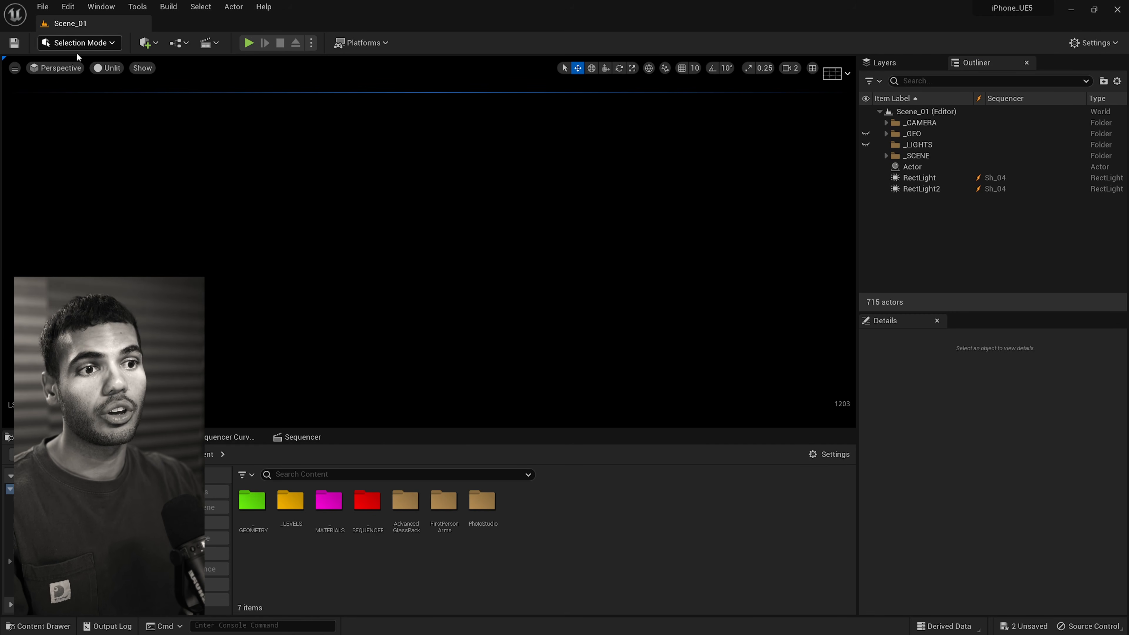
Switch to Unreal Engine, create a folder named FBX_iPhone inside the _GEOMETRY content folder and open it.
double_click(250, 525)
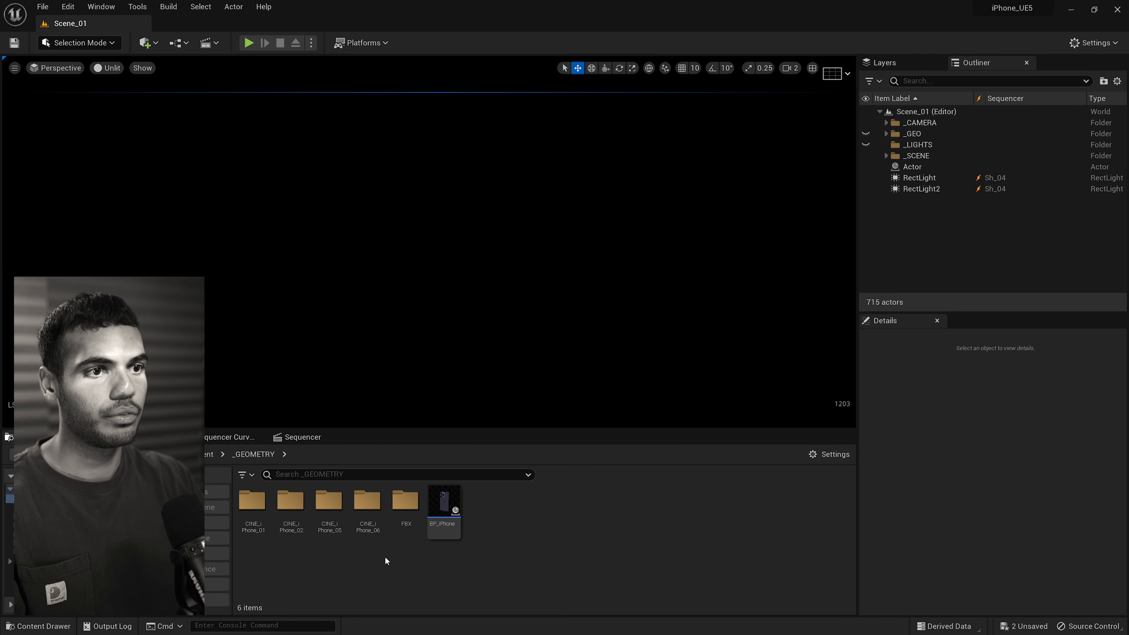
right_click(402, 561)
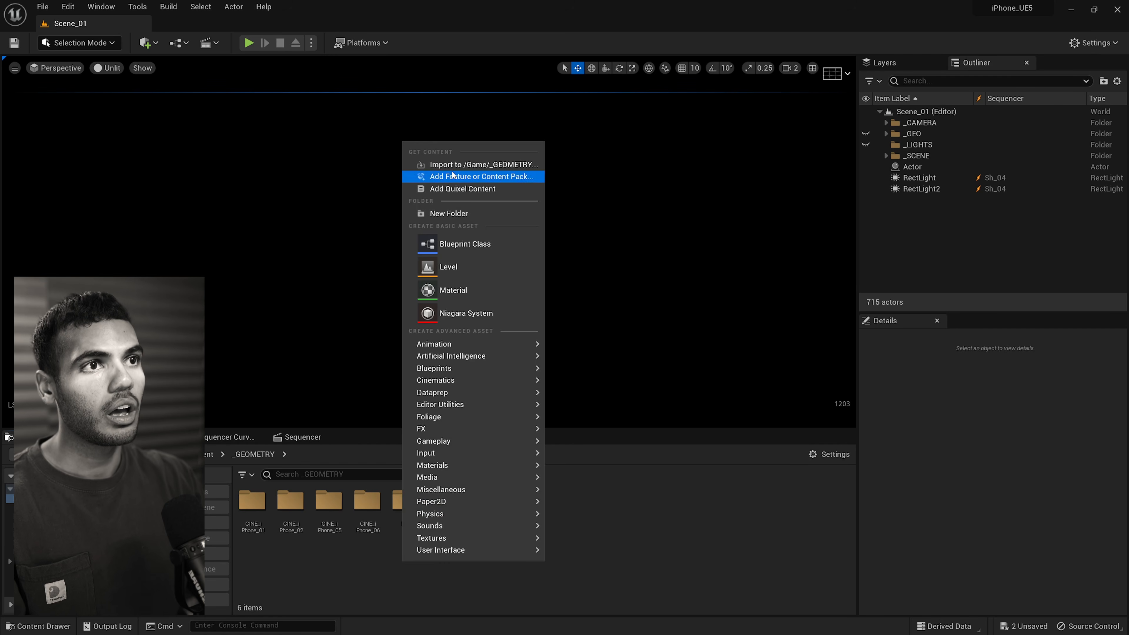
click(454, 216)
text(FBX)
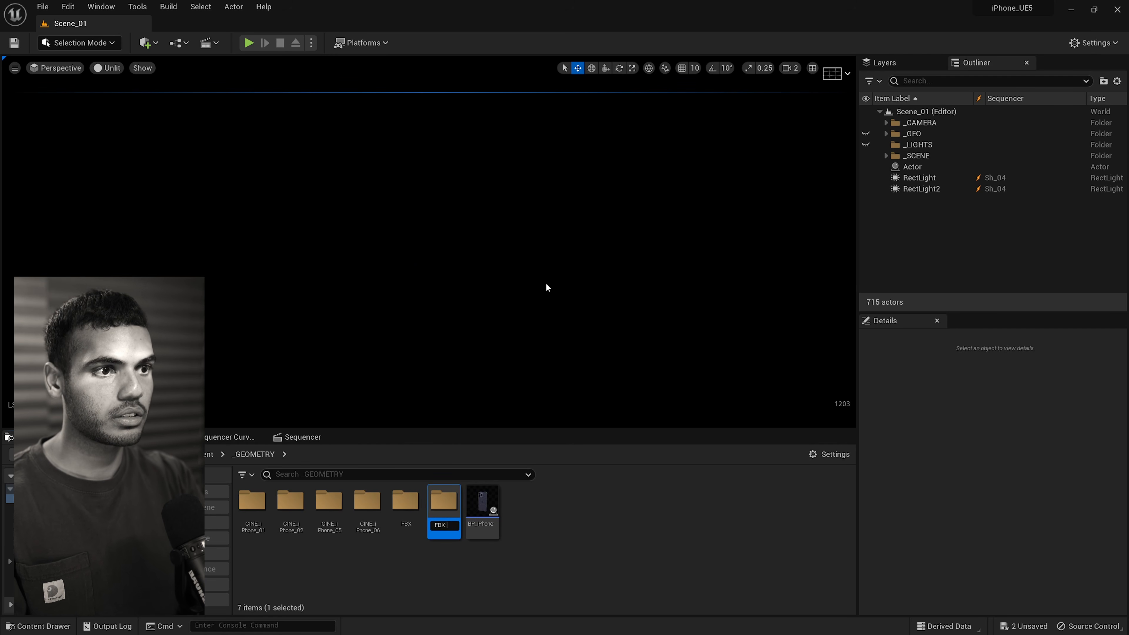
text(-)
key(BackSpace)
text(_)
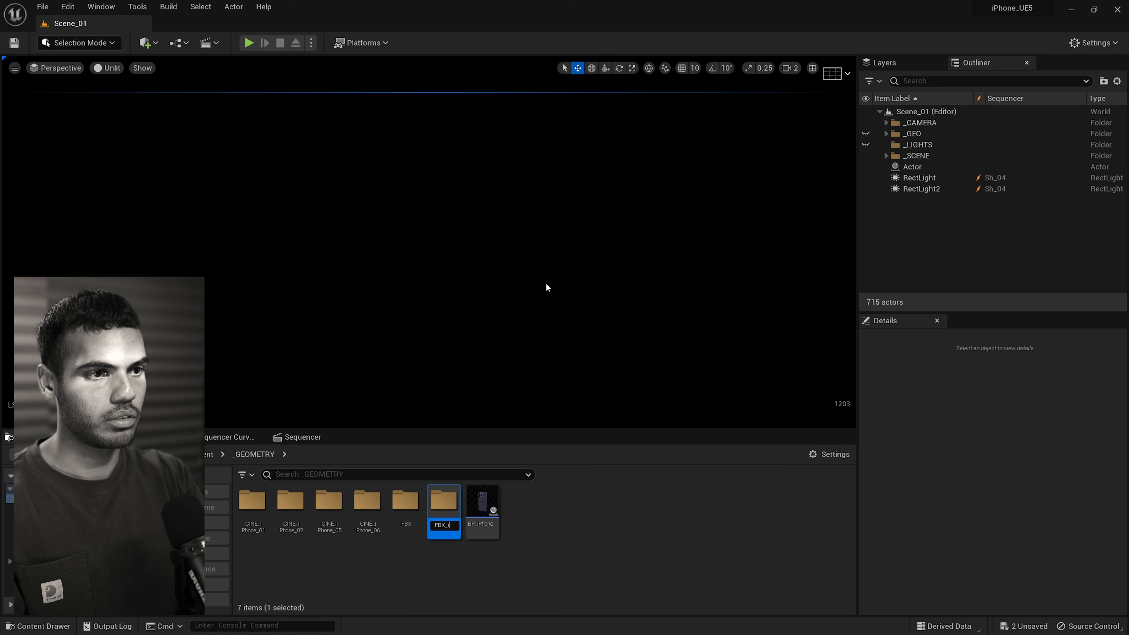
text(iPhone)
key(Return)
double_click(443, 499)
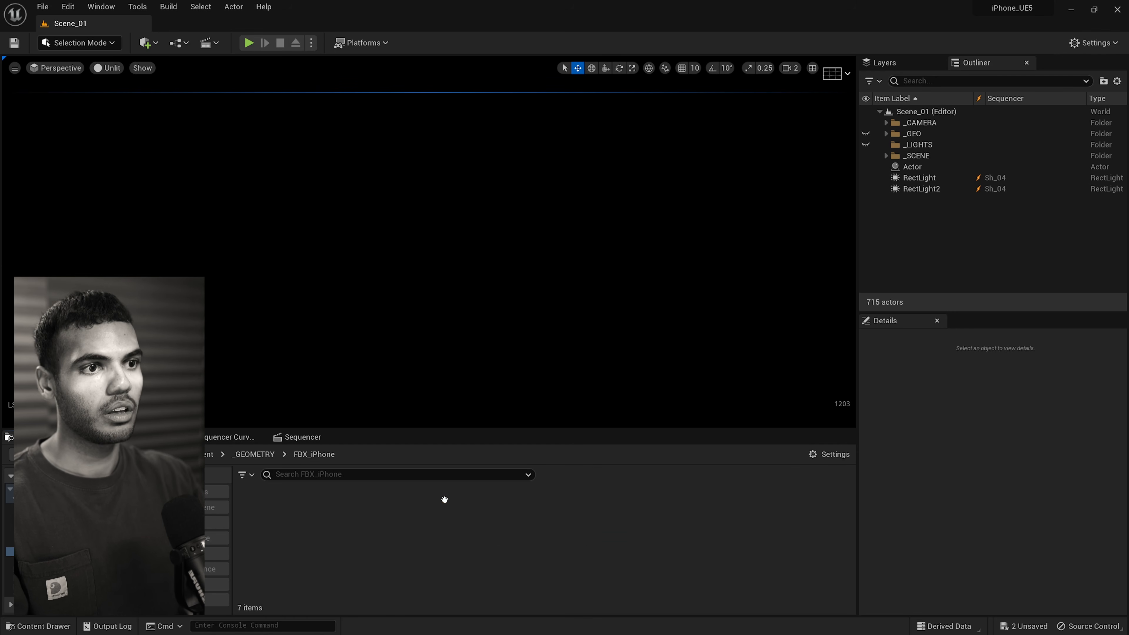
Start importing the iPhone FBX scene into the level with _GEOMETRY/FBX_iPhone as the content location.
click(42, 7)
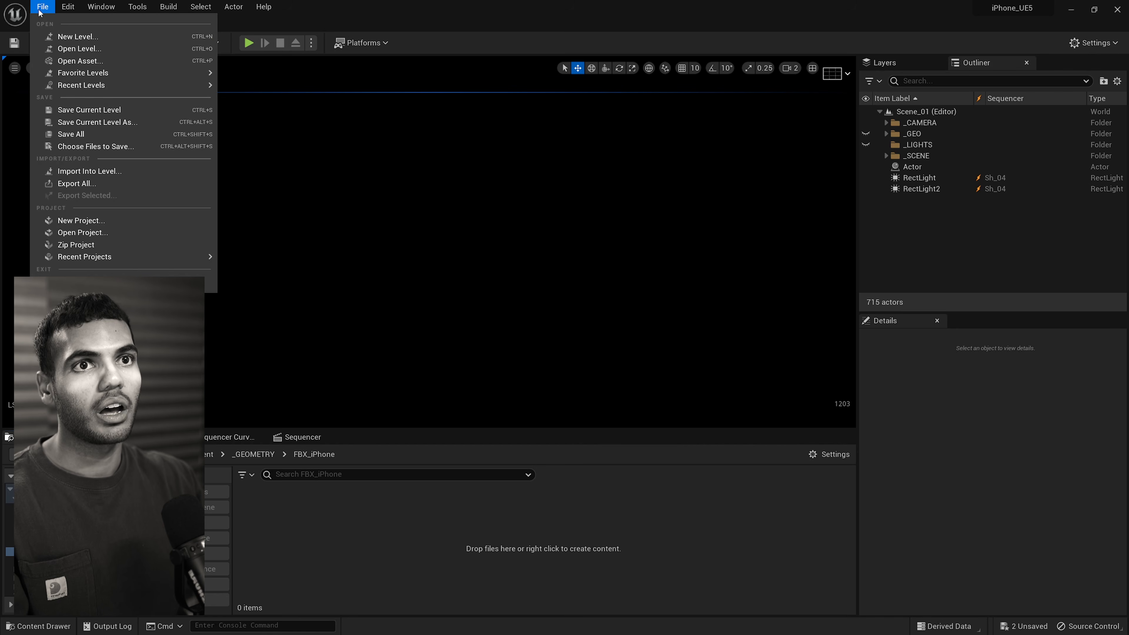
click(107, 173)
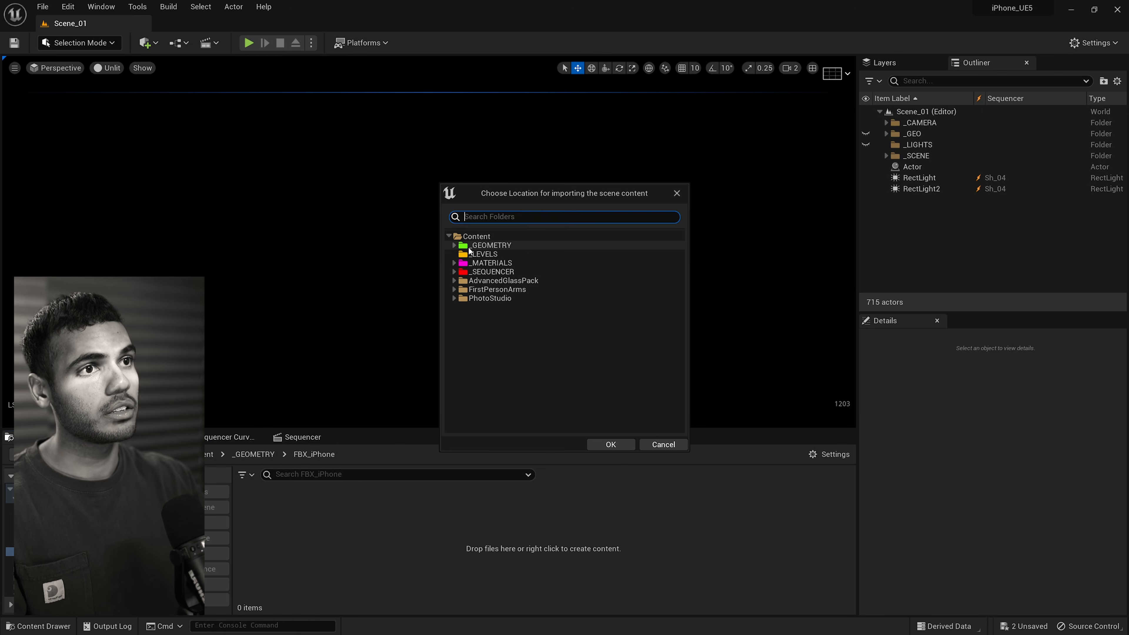
double_click(468, 247)
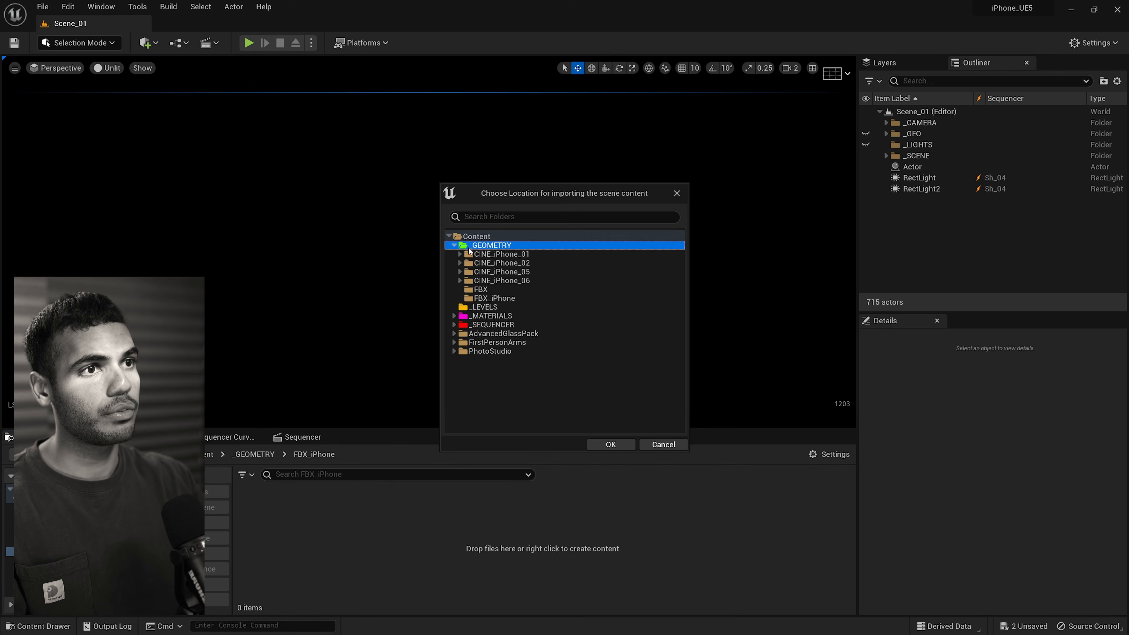
click(491, 298)
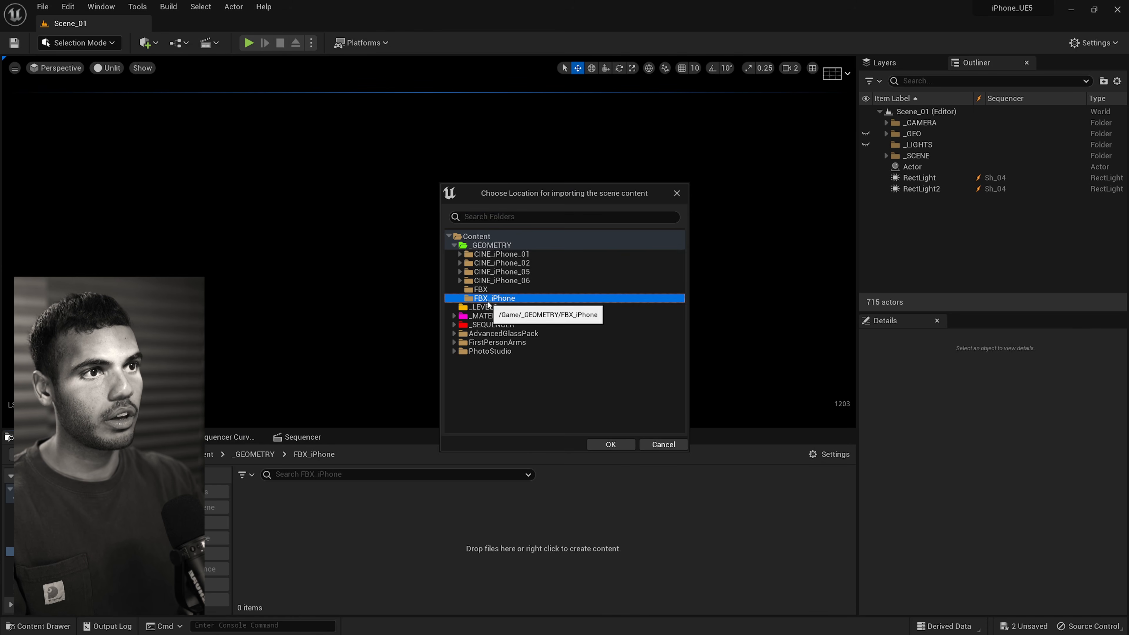
click(605, 446)
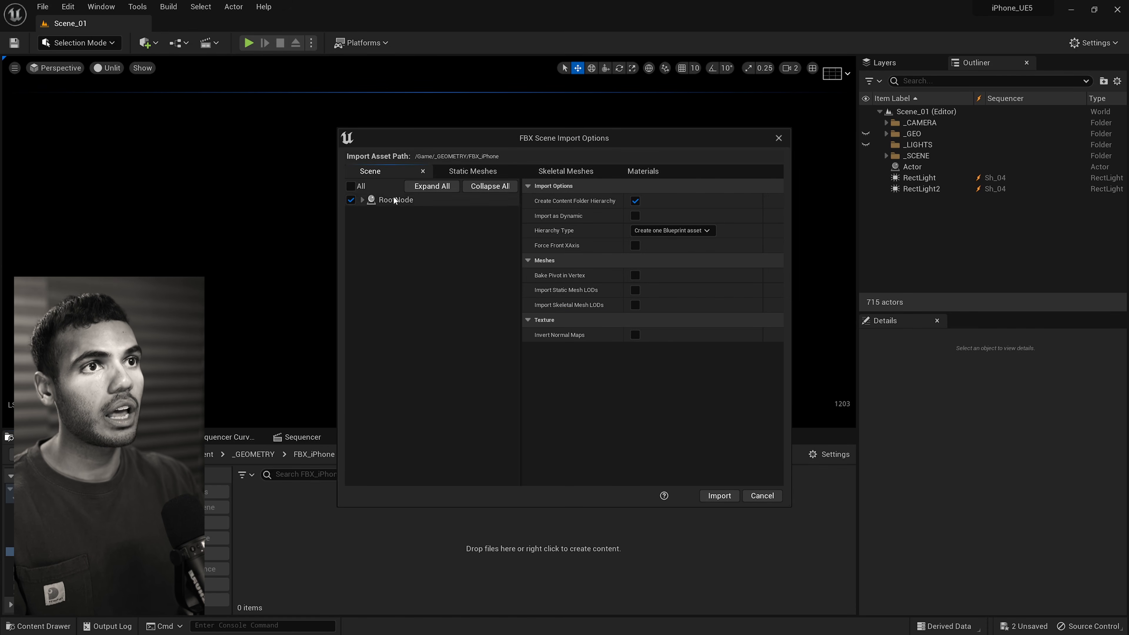
Expand the scene hierarchy in the FBX import options down to the phone groups and exclude RootNode from the import.
drag(525, 146, 382, 142)
click(218, 196)
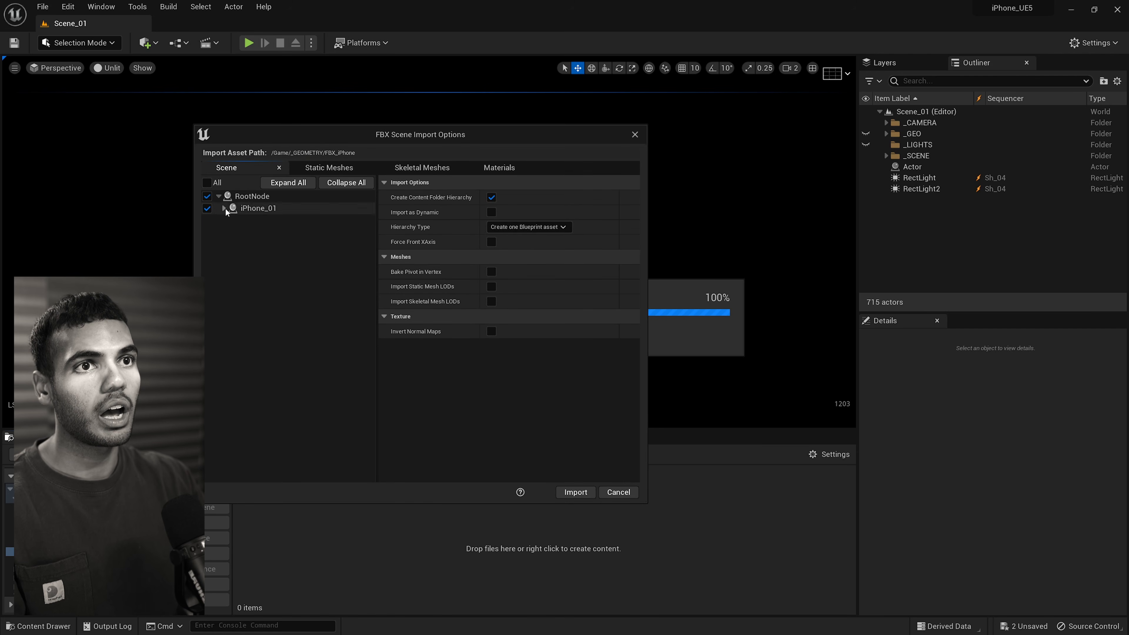
click(224, 209)
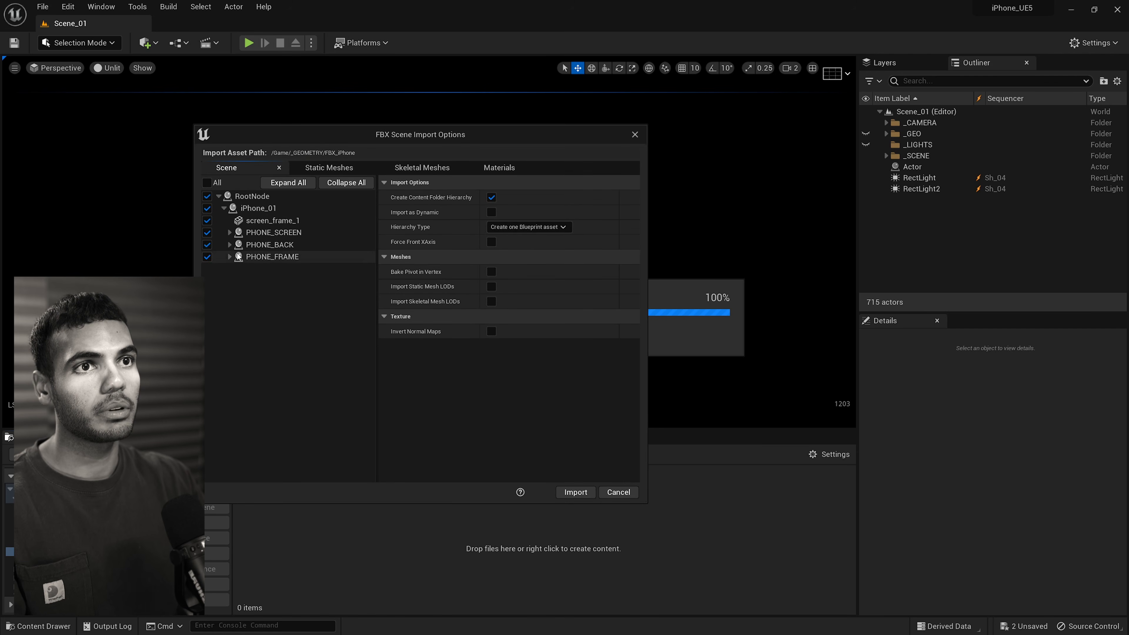
click(207, 196)
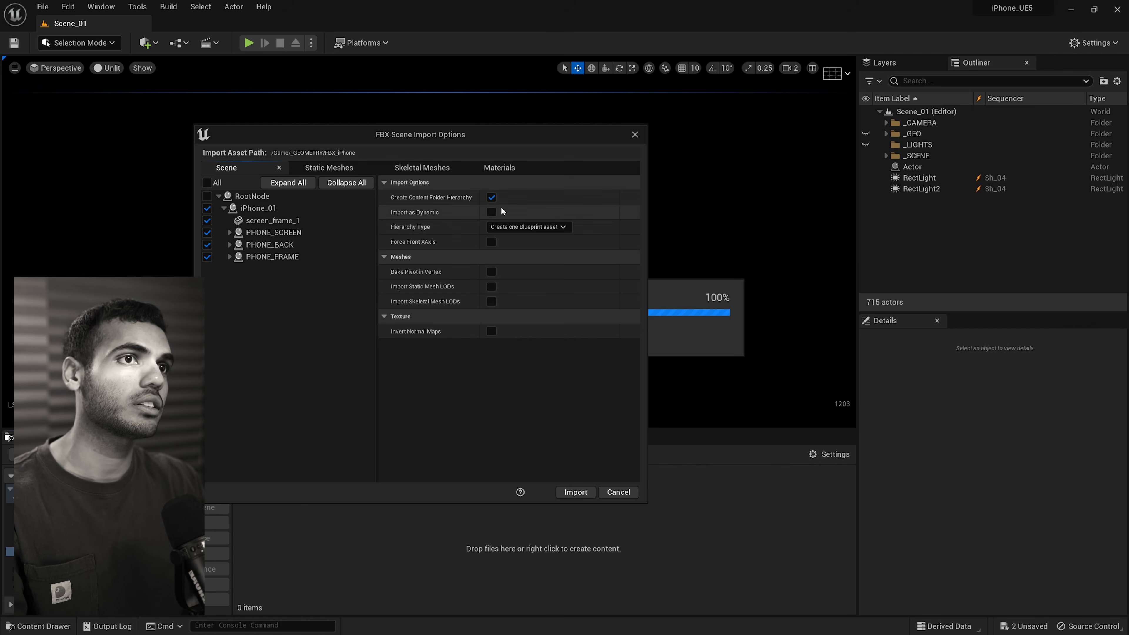
Review the static mesh, skeletal mesh and material settings of the FBX import, then return to the scene options.
click(332, 168)
scroll(263, 271, down, 10)
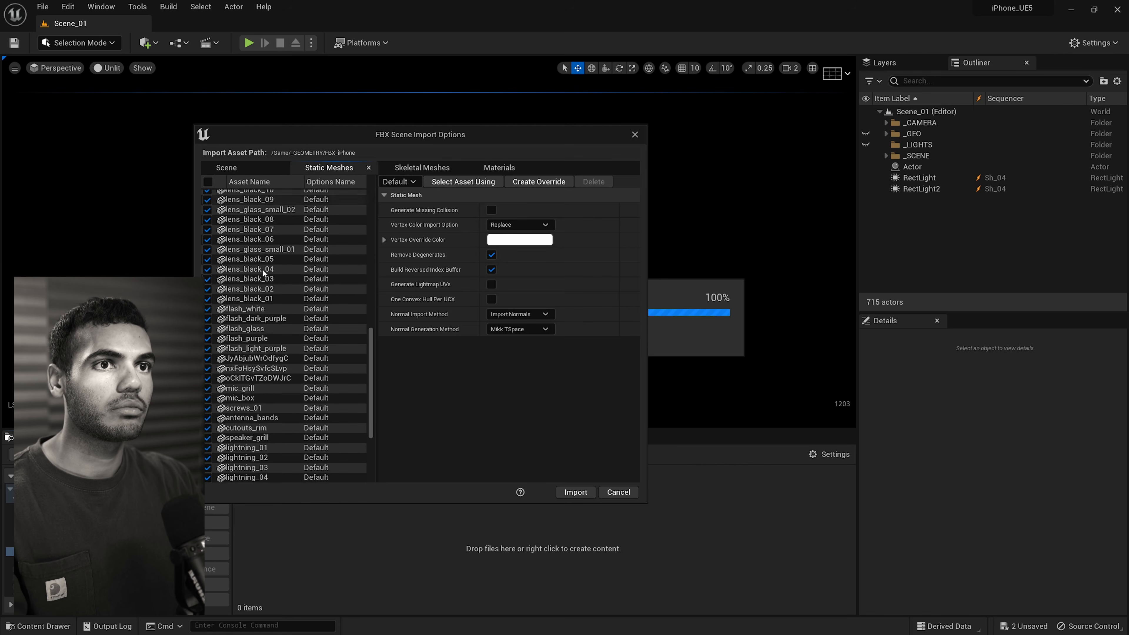
scroll(262, 271, up, 10)
click(421, 168)
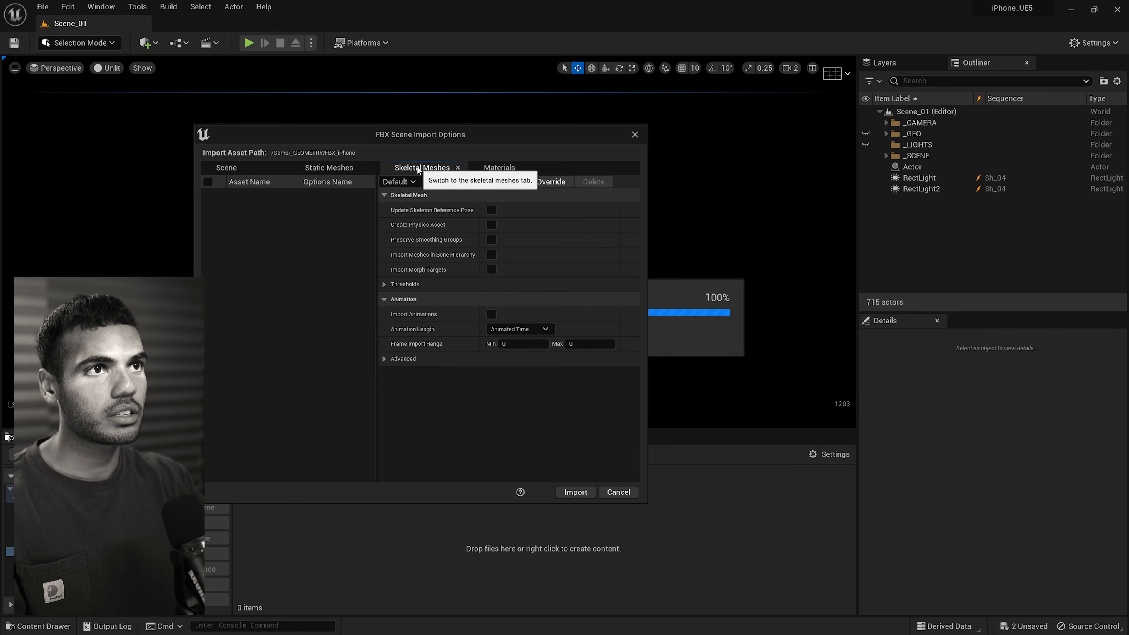
click(517, 170)
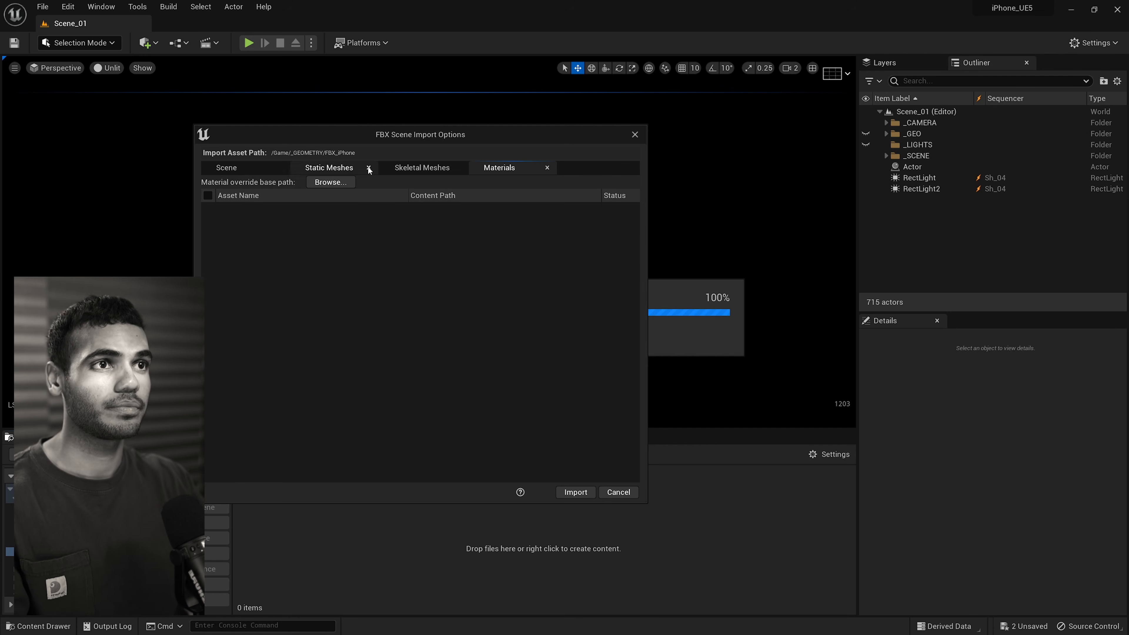
click(227, 167)
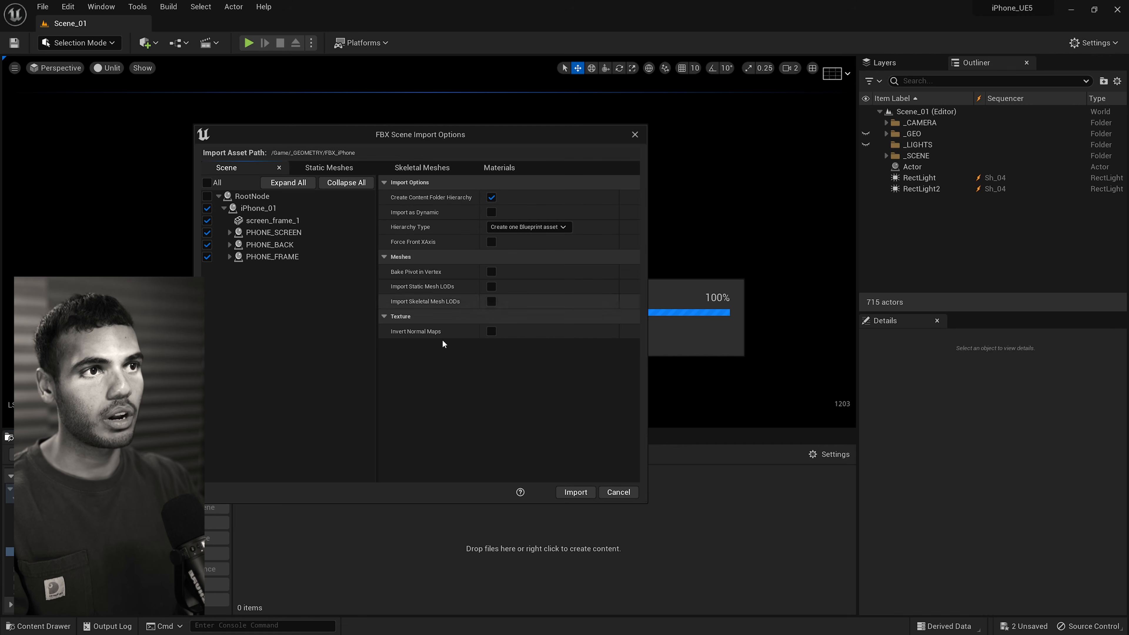
Run the FBX scene import, close the message log and select the imported phone in the level.
click(575, 495)
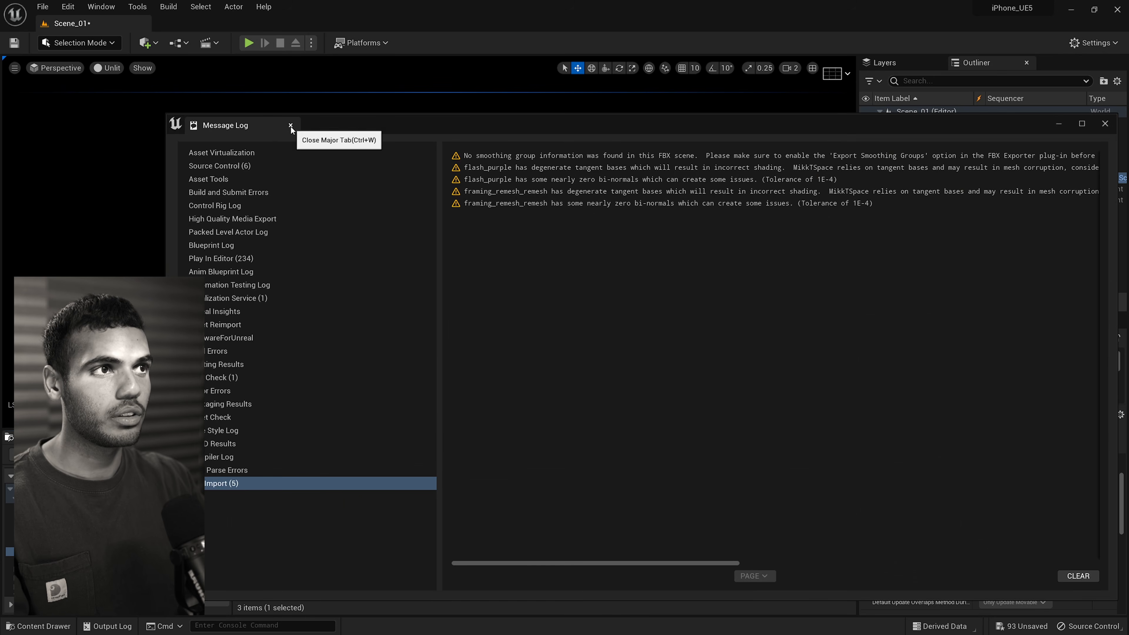
click(289, 127)
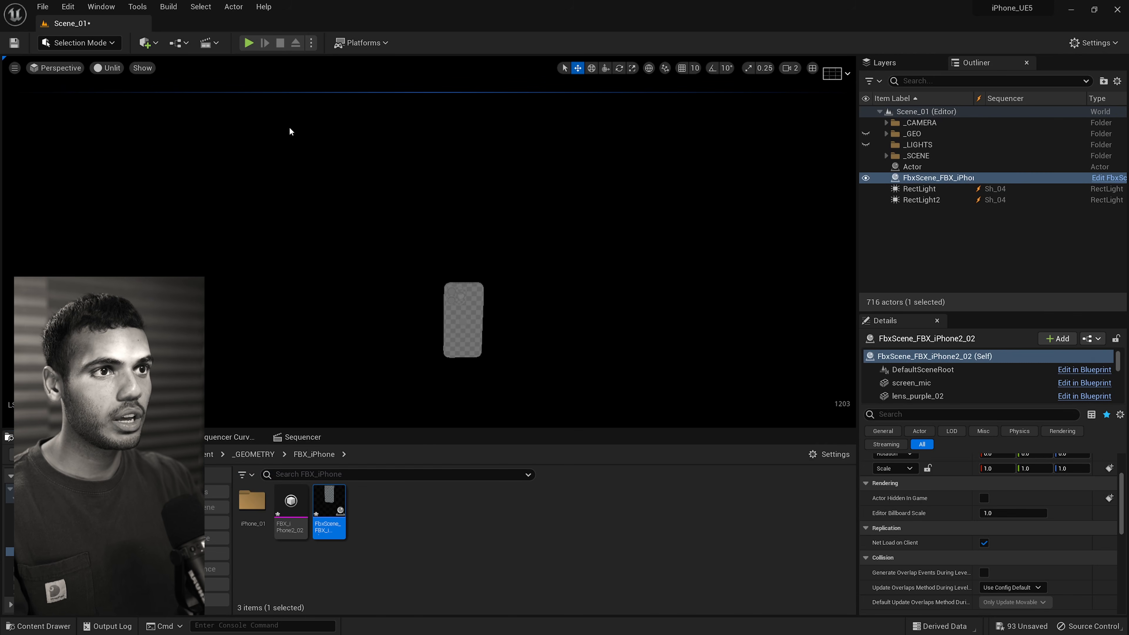
click(466, 312)
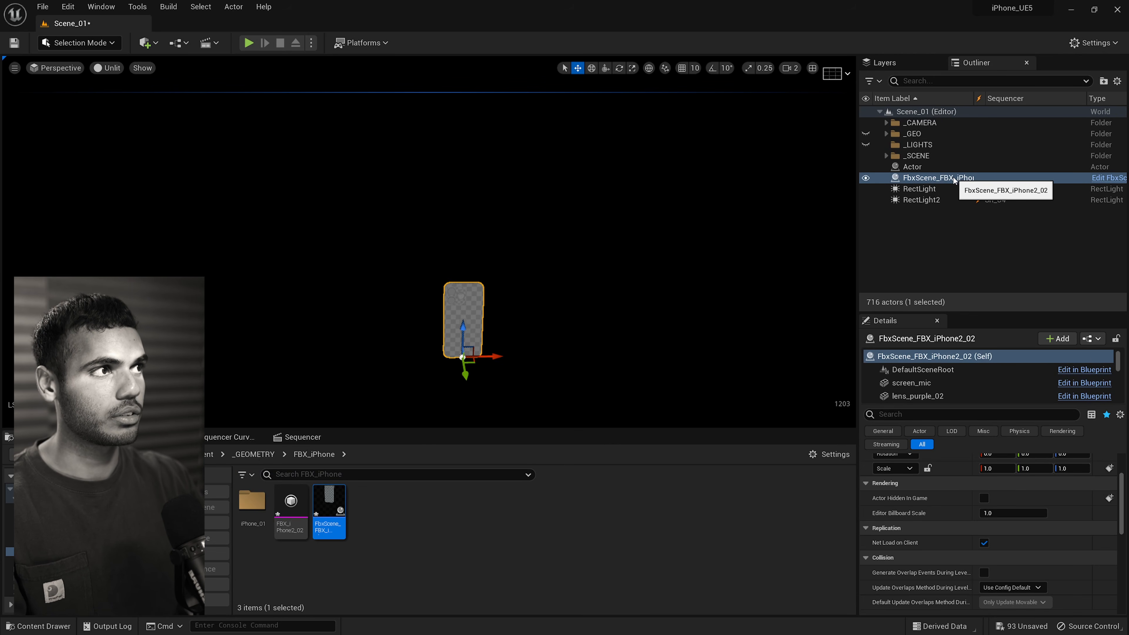
Rename the imported phone Blueprint asset in the FBX_iPhone folder as BP_iPhone.
click(336, 577)
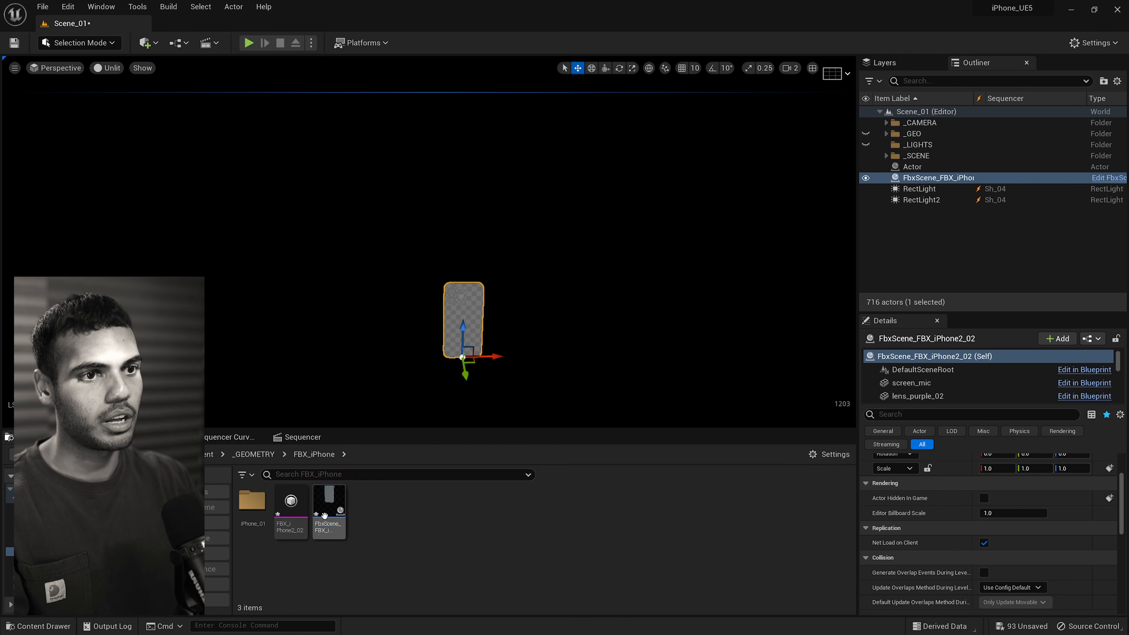
click(324, 515)
key(F2)
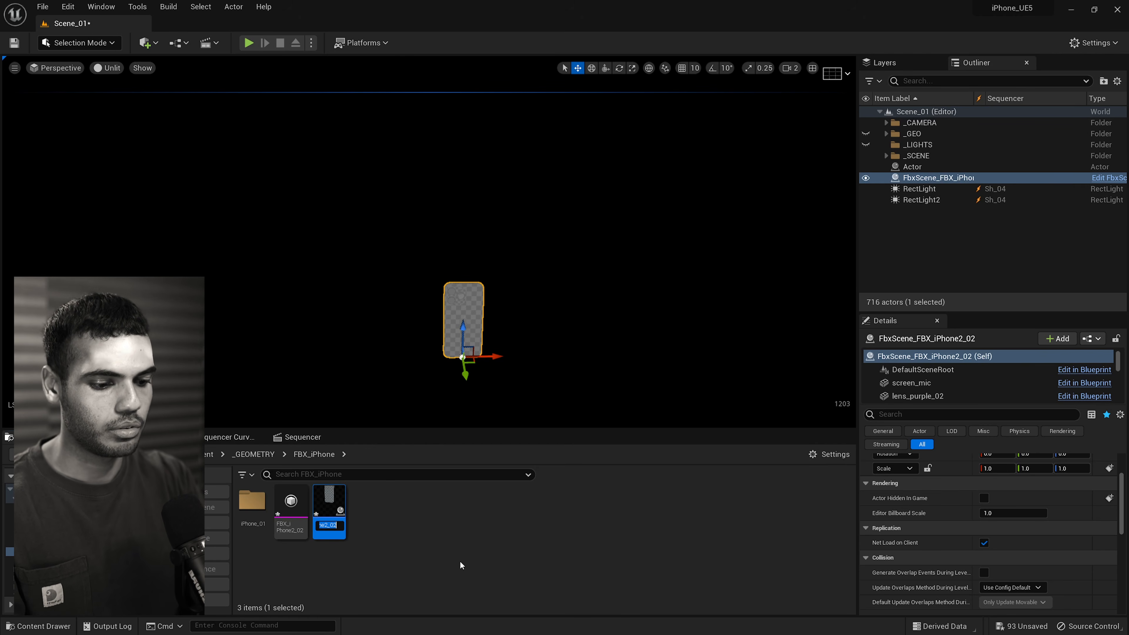
text(BPW_)
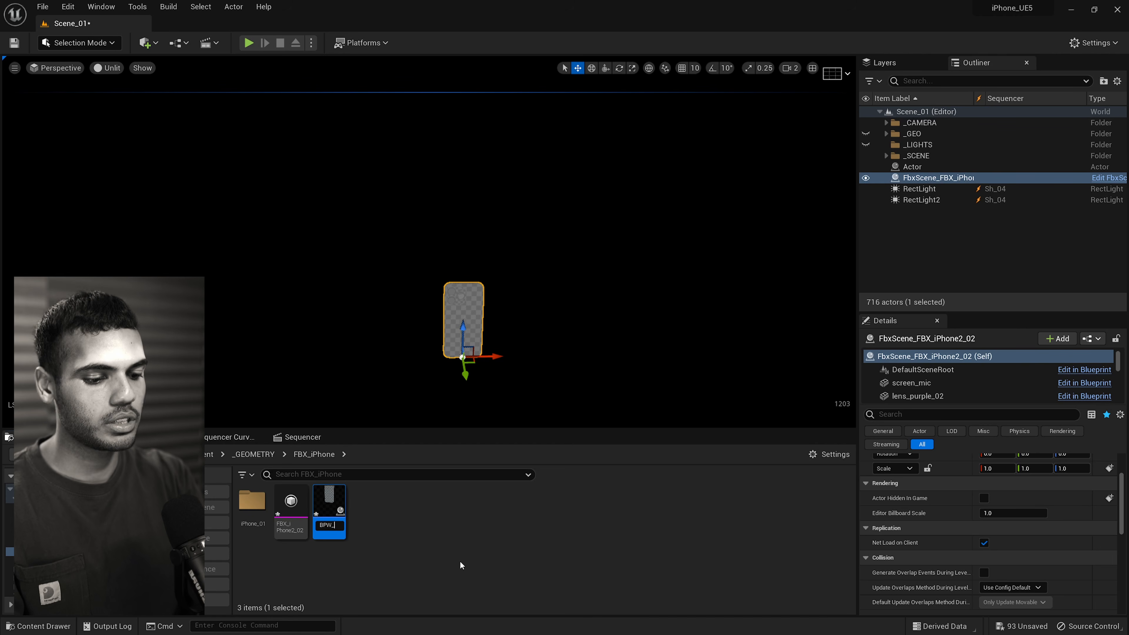
key(BackSpace)
key(BackSpace)
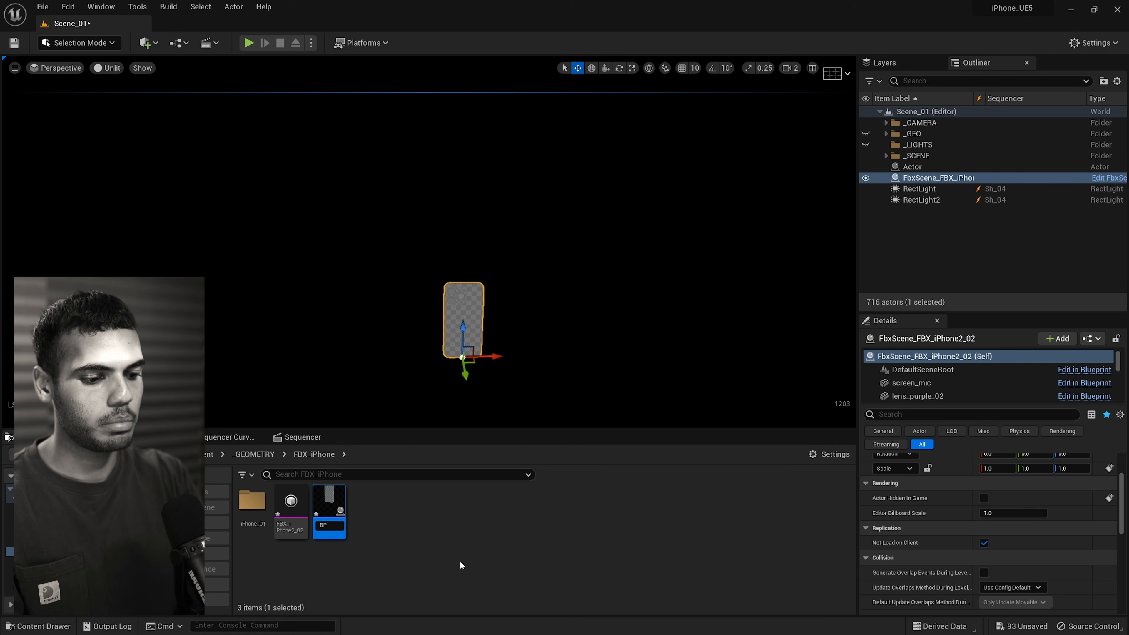
text(_iPhone)
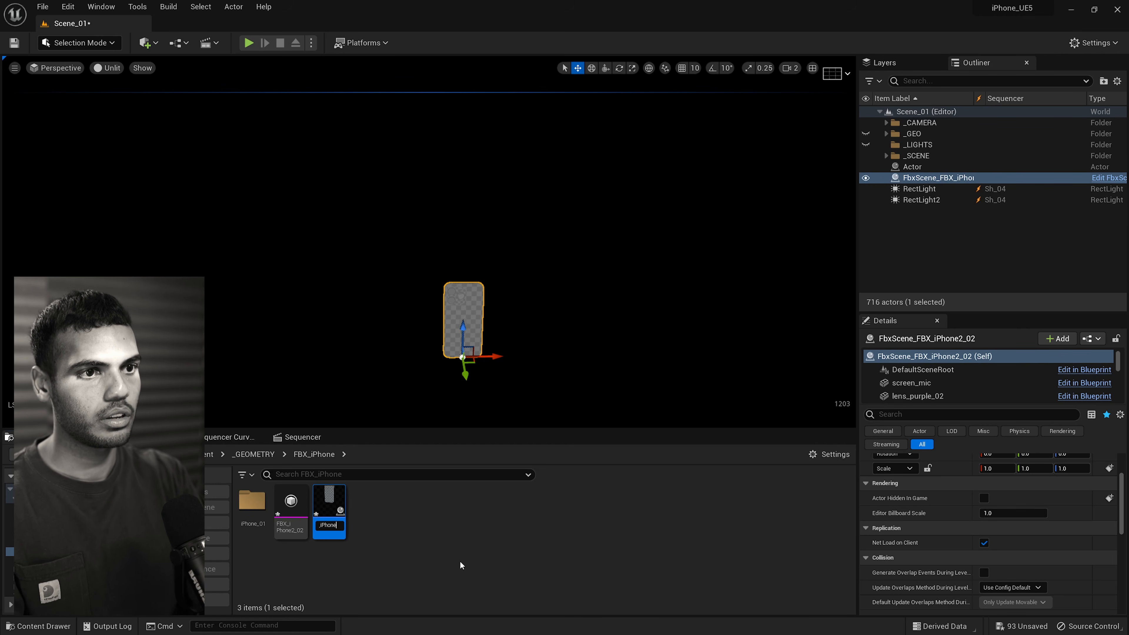
key(Return)
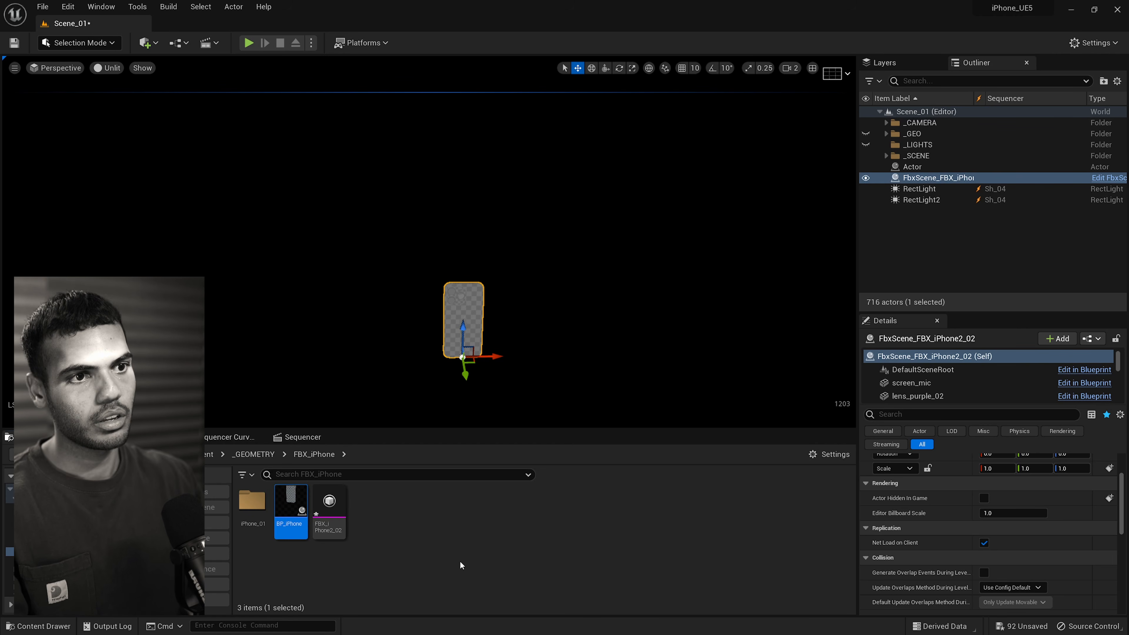
Delete the imported FbxScene phone actor from the level and place an instance of BP_iPhone instead.
click(953, 180)
key(Delete)
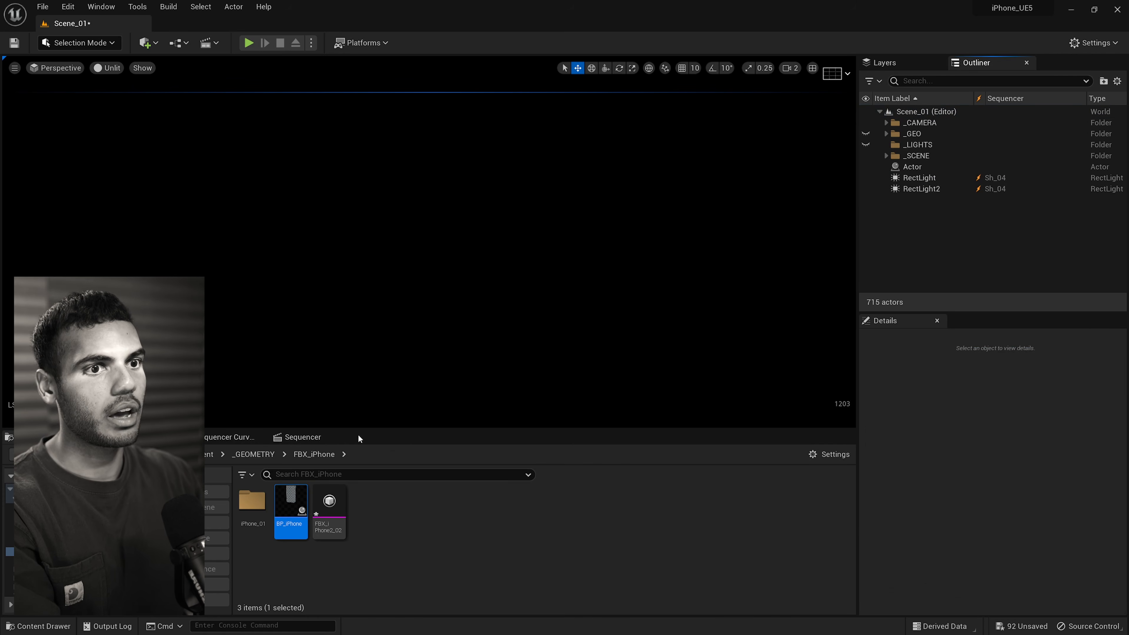
drag(291, 507, 424, 352)
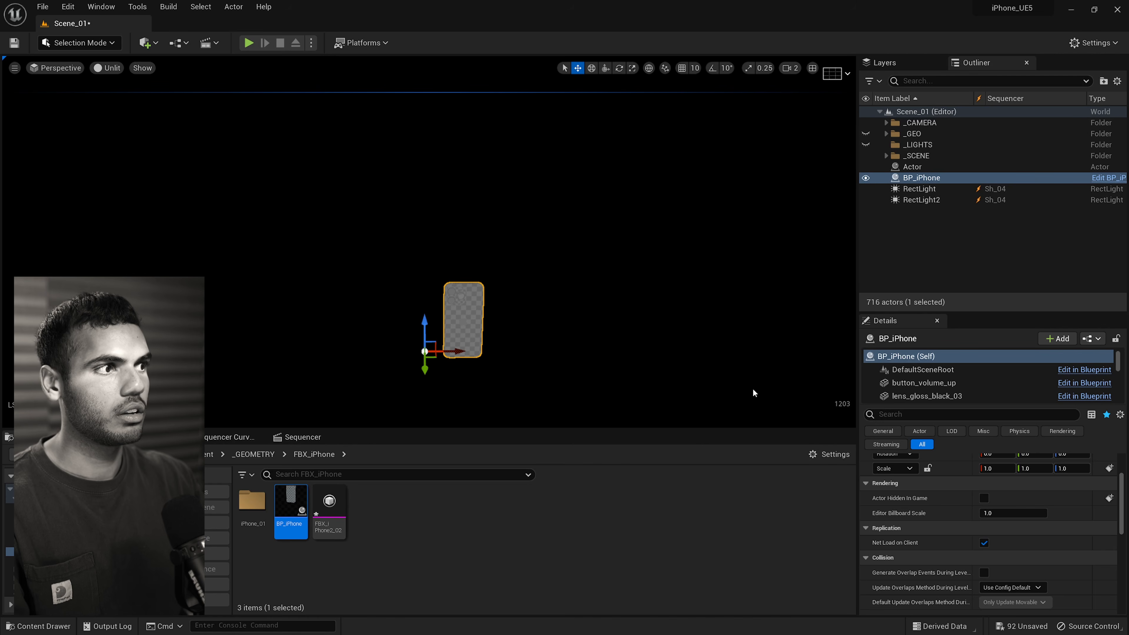
Open BP_iPhone in the Blueprint editor and enlarge its window to show the component hierarchy.
right_drag(525, 317, 489, 338)
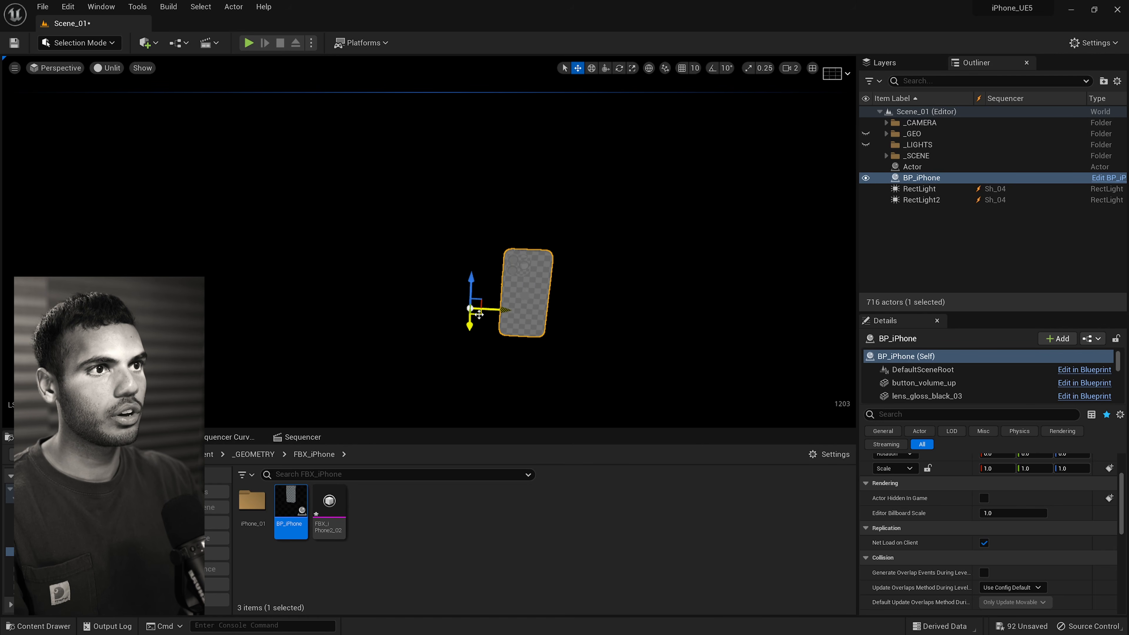
middle_drag(479, 315, 518, 354)
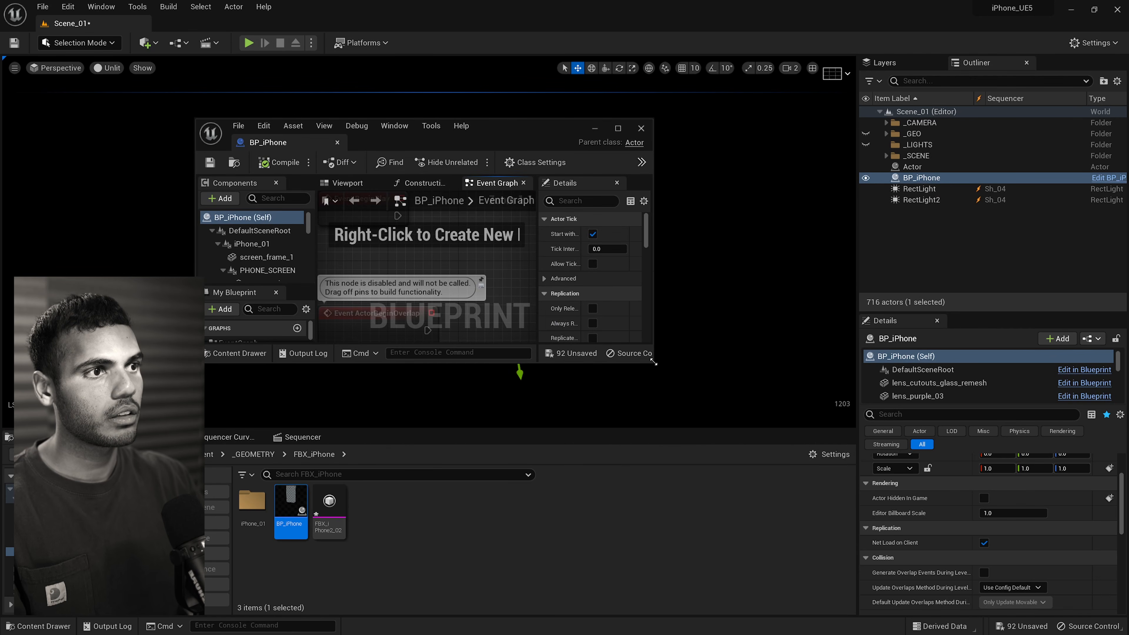
drag(653, 362, 1002, 580)
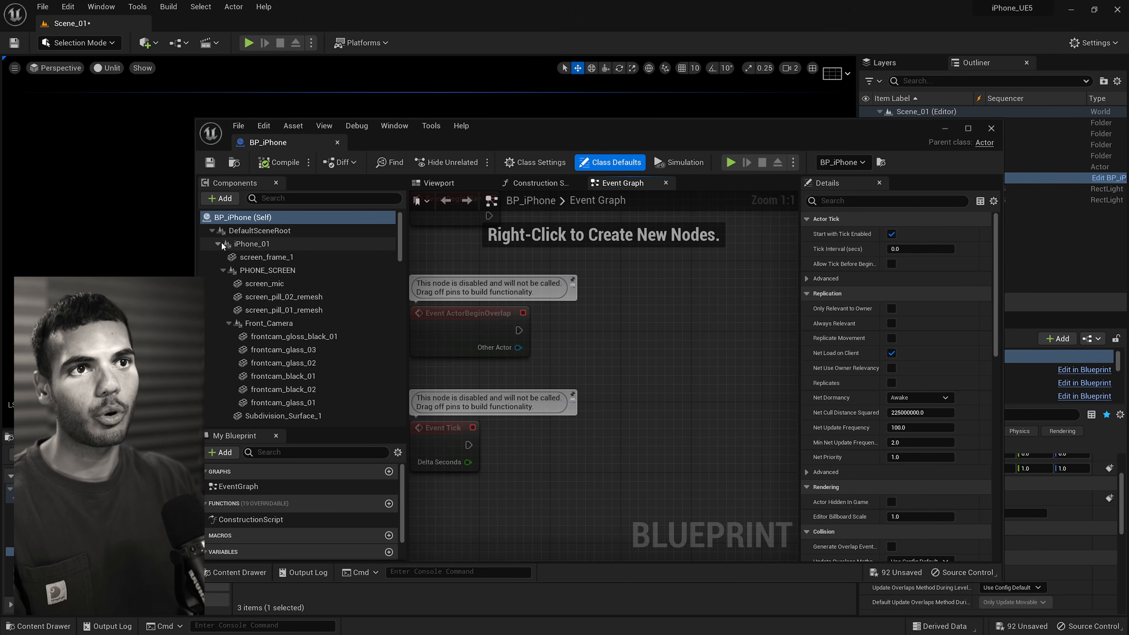
Make iPhone_01 the root component in place of DefaultSceneRoot, then compile, save and close the BP_iPhone Blueprint.
click(260, 247)
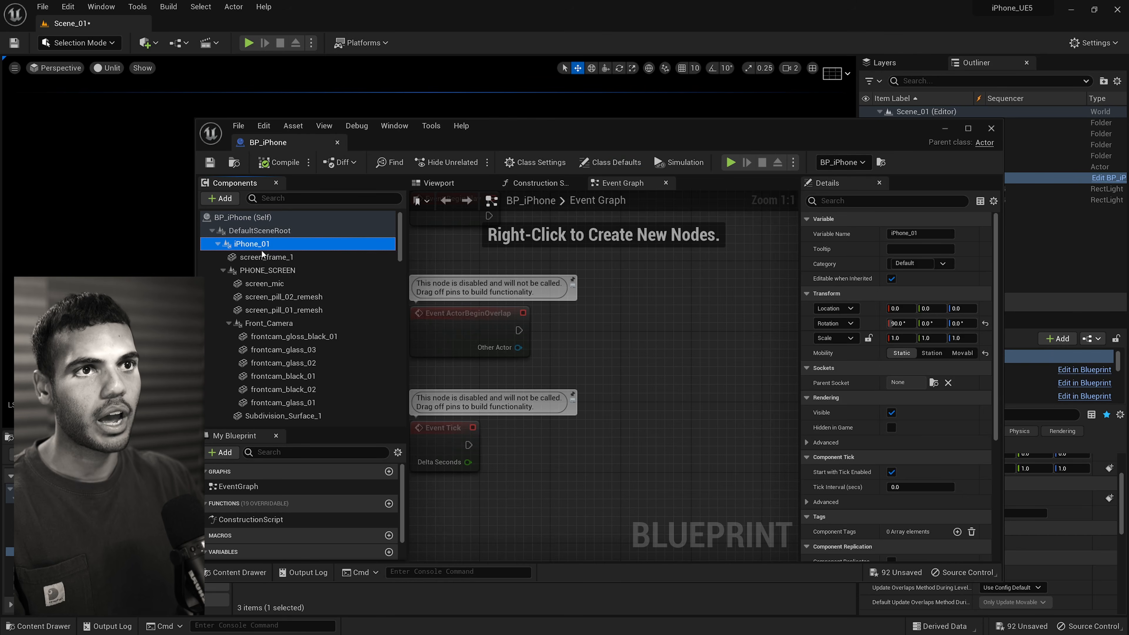
drag(260, 248, 276, 234)
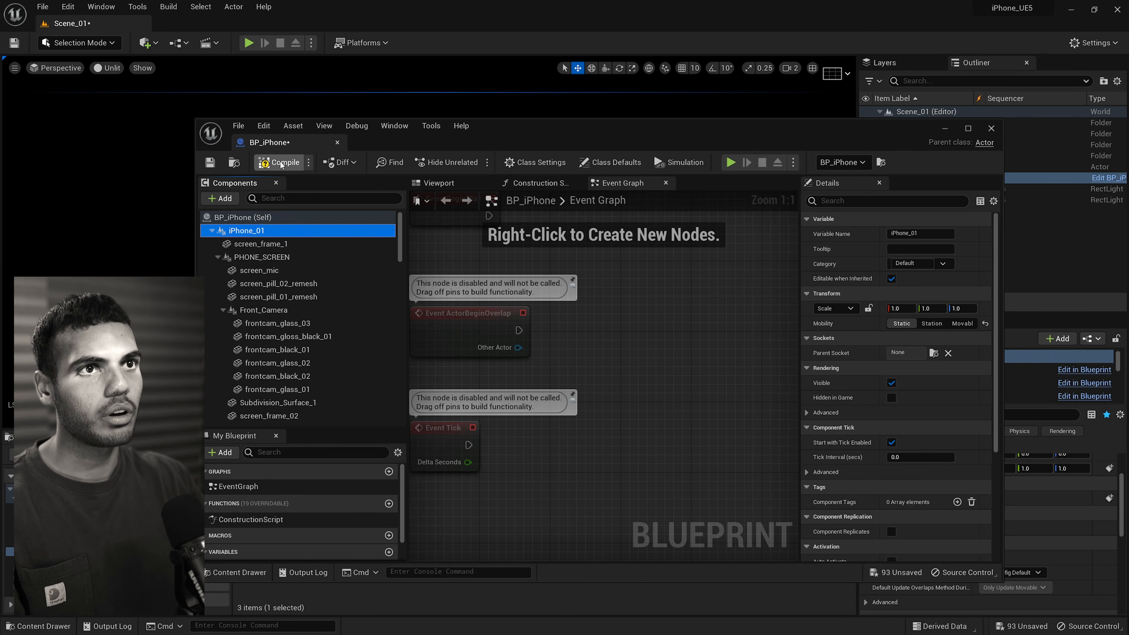
click(210, 163)
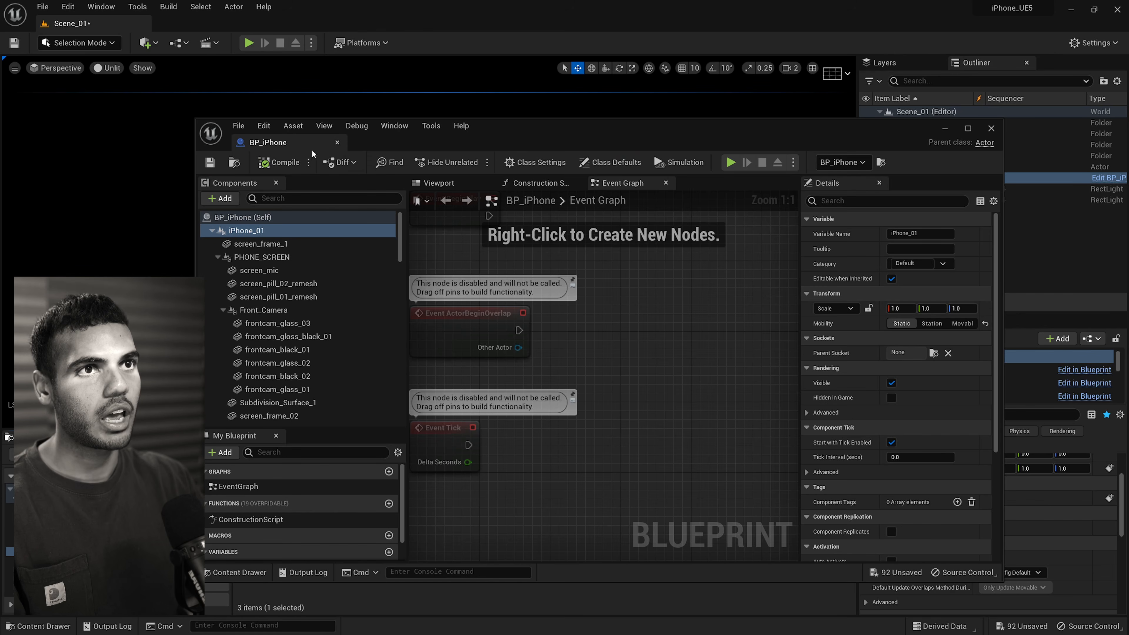
click(337, 143)
Rotate the BP_iPhone actor in the level to an X rotation of 90° so it stands upright, and select it.
middle_drag(535, 313, 495, 269)
scroll(571, 366, up, 6)
drag(570, 366, 591, 351)
key(e)
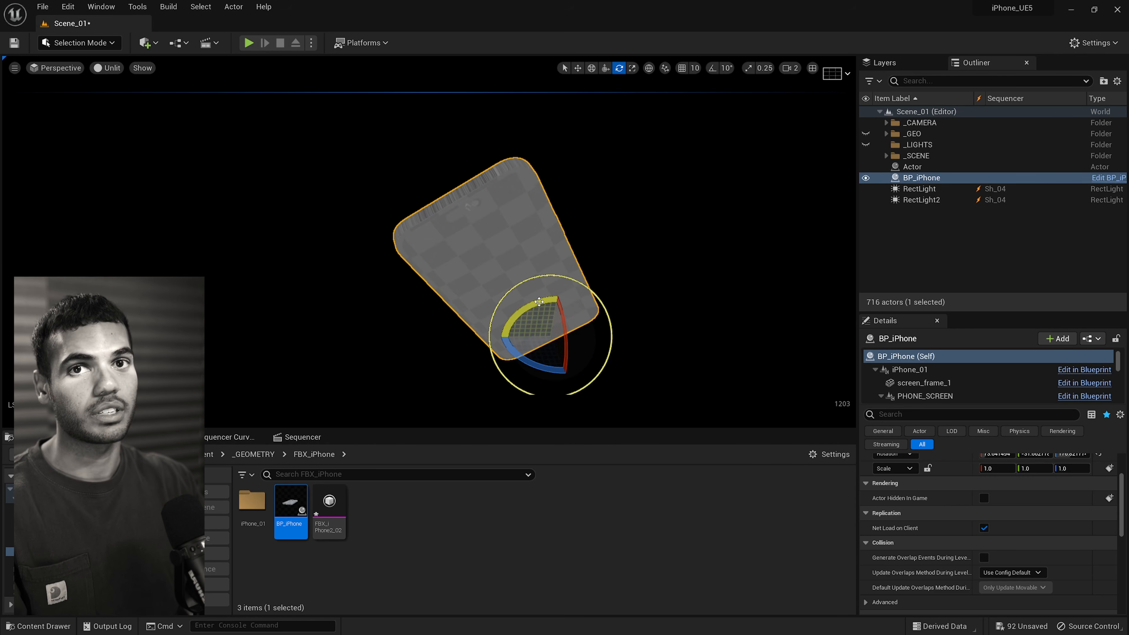
drag(539, 302, 602, 336)
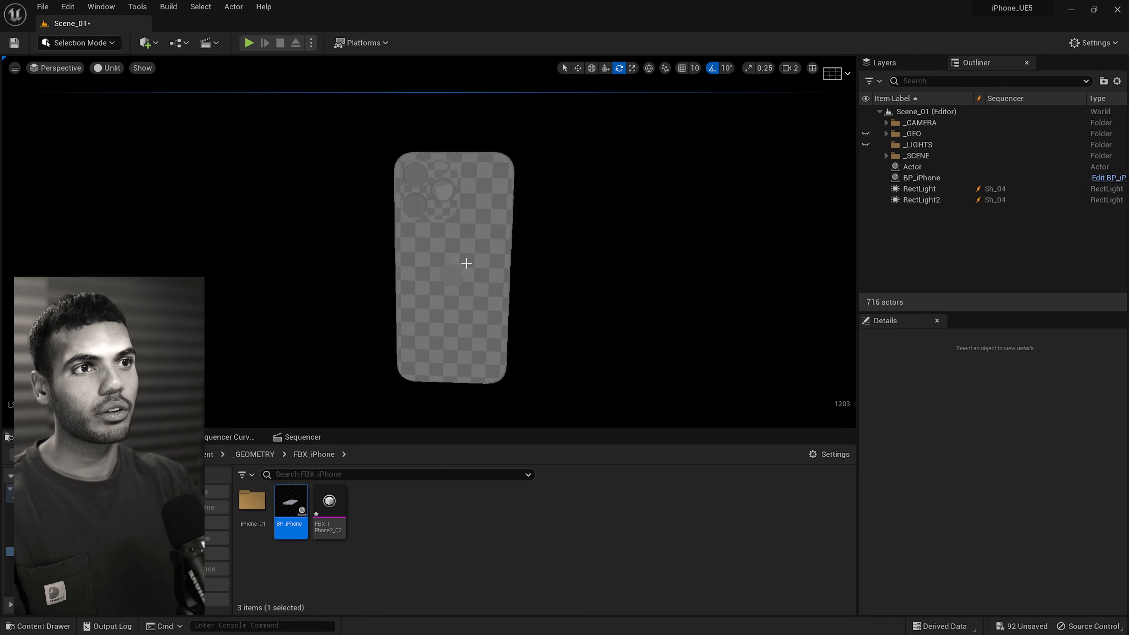
click(486, 273)
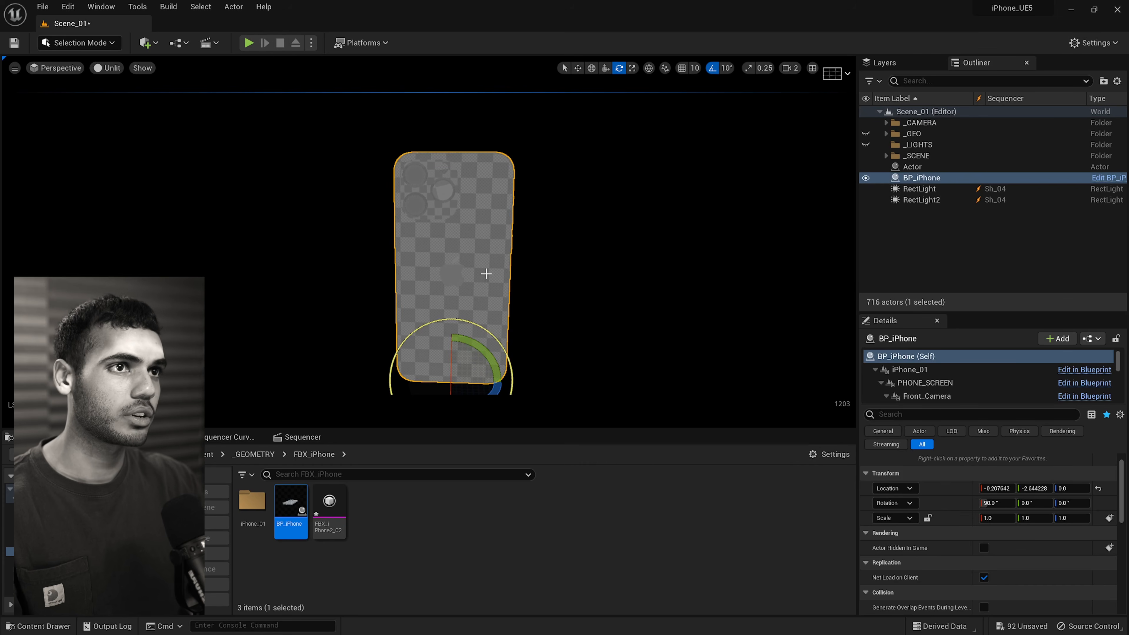
Examine the phone's individual components in the level, such as the frosted back glass and the side frame, and clear the selection.
double_click(447, 262)
right_drag(426, 252, 346, 221)
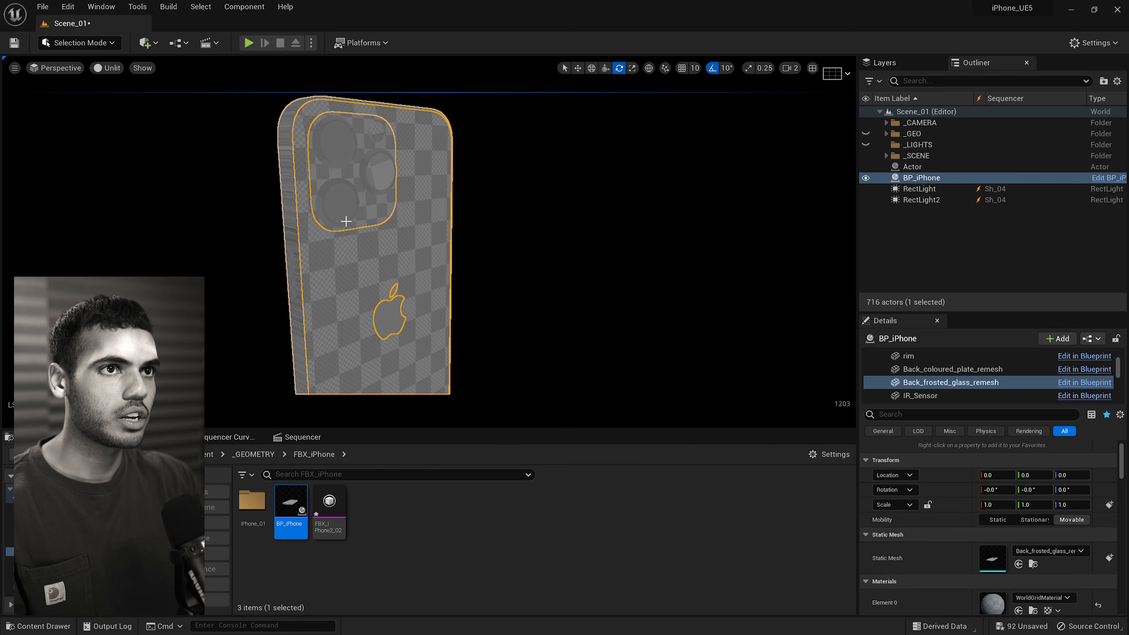
click(292, 210)
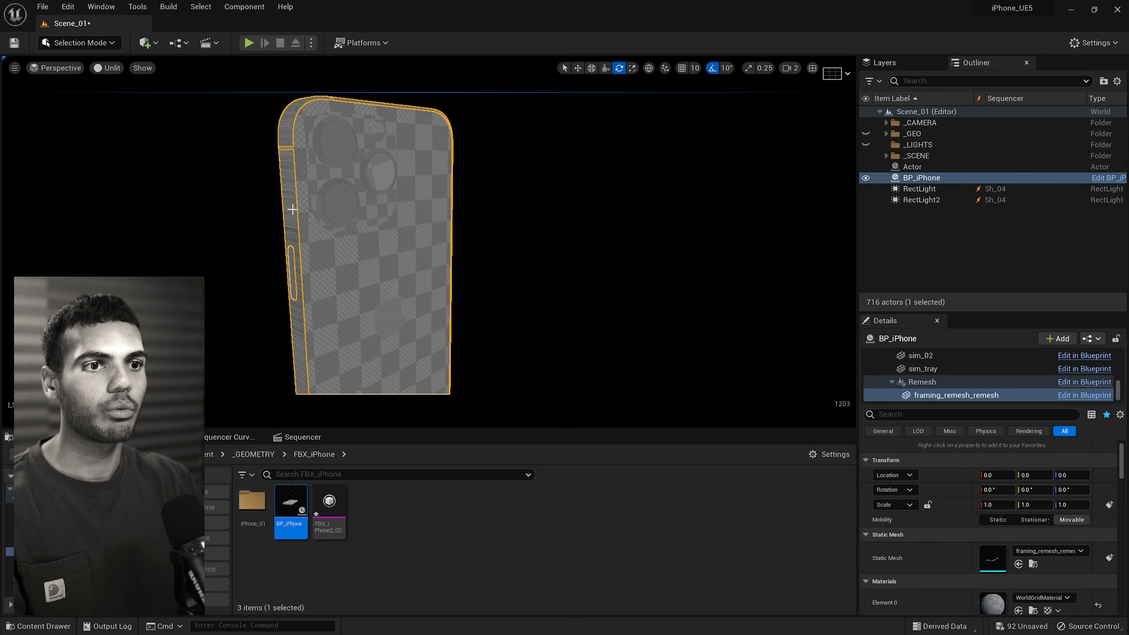
click(378, 276)
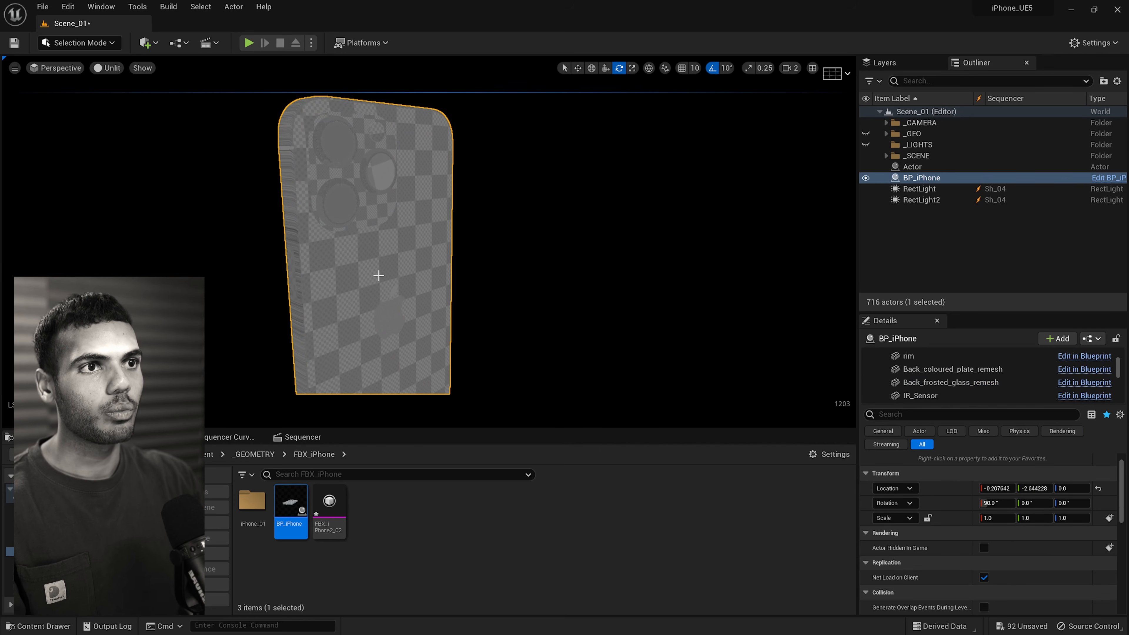
click(379, 276)
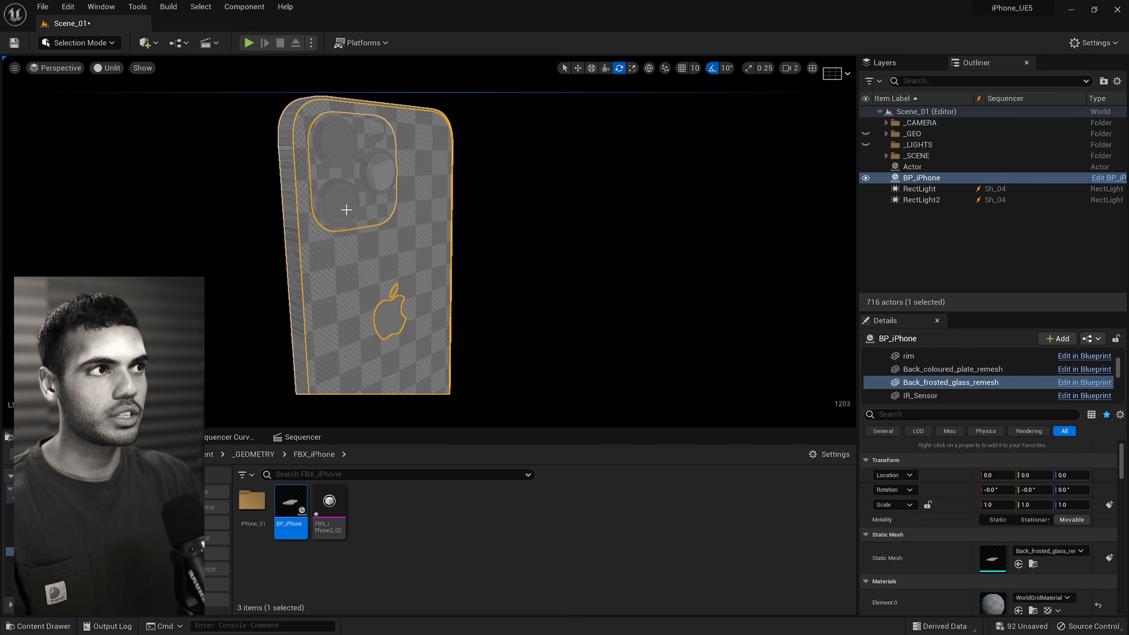
key(s)
right_drag(401, 271, 374, 294)
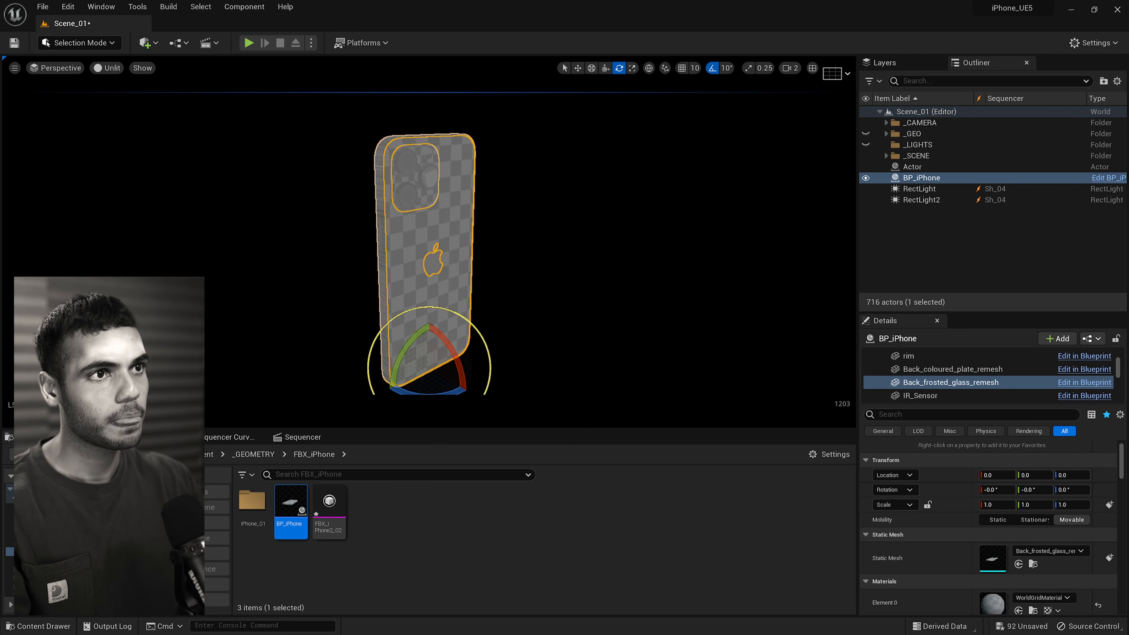
click(601, 204)
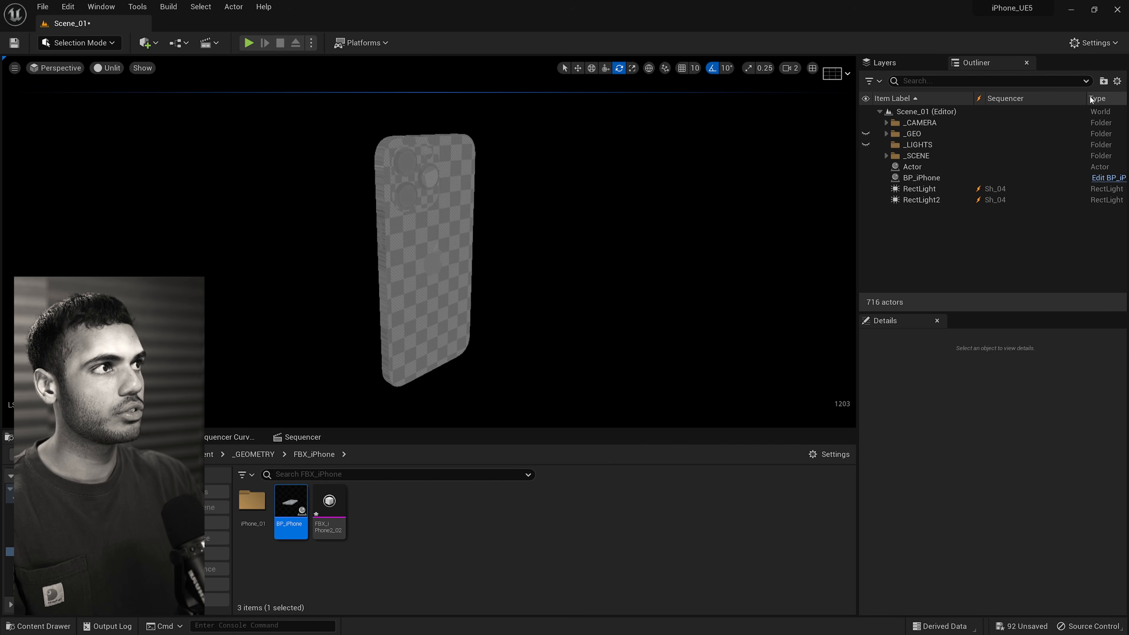
Open the BP_iPhone Blueprint, show its 3D viewport and frame the phone with its camera side facing the view.
drag(1086, 99, 1035, 99)
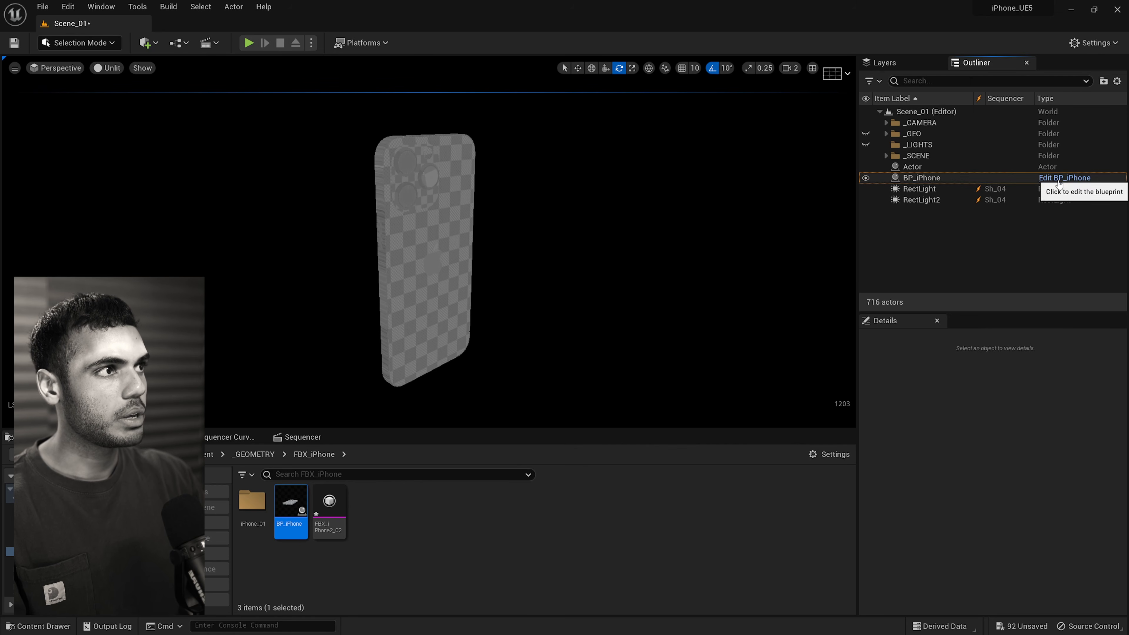
double_click(289, 516)
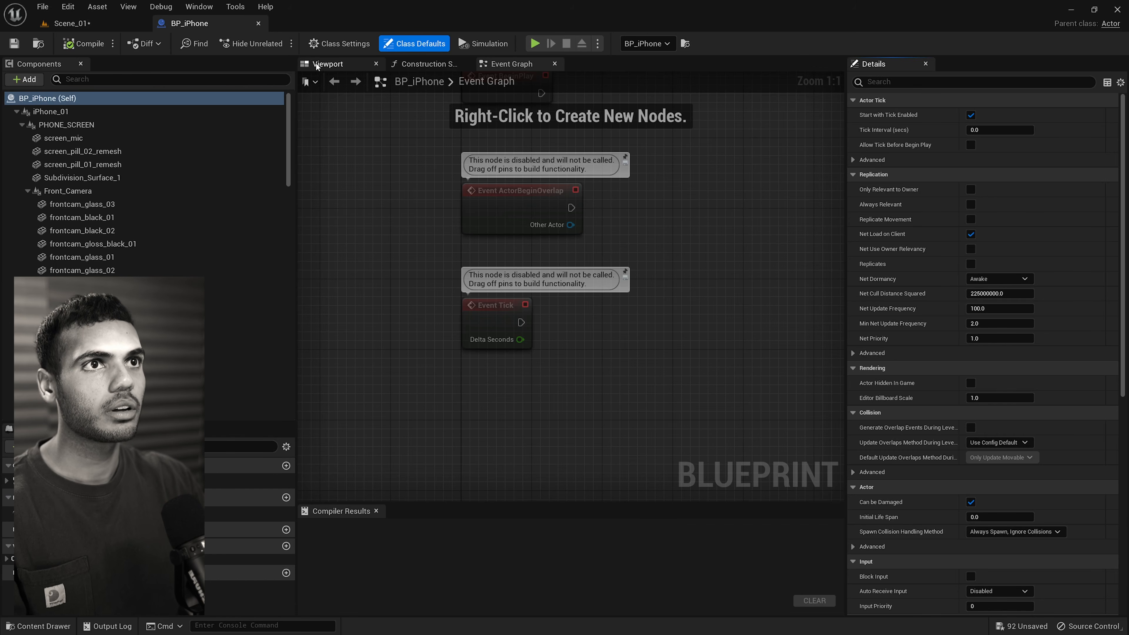
click(327, 64)
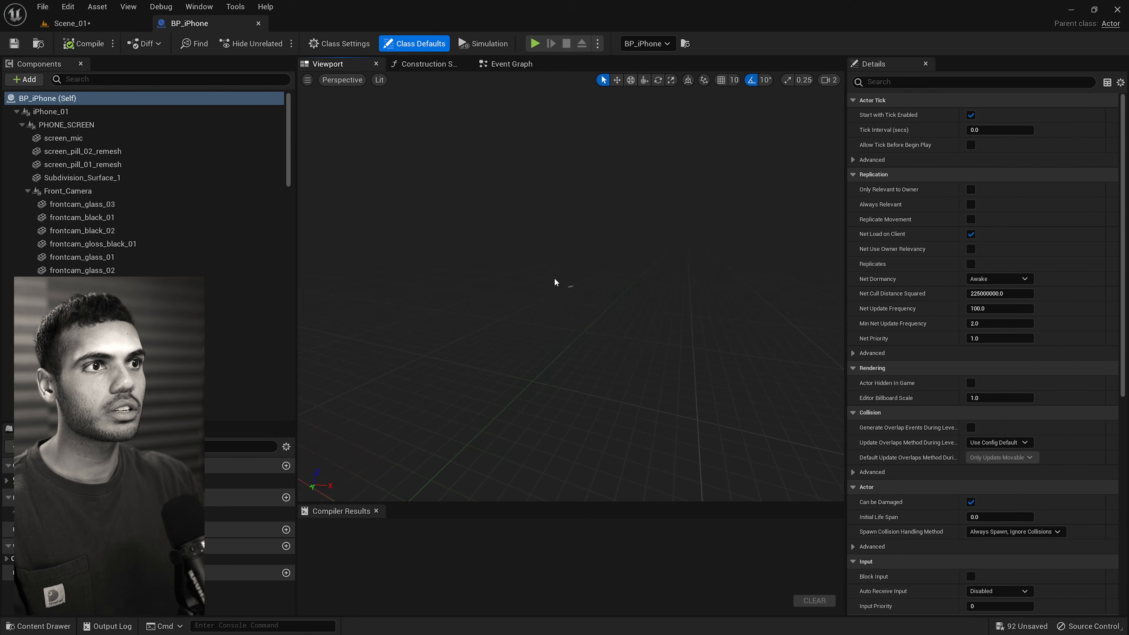
click(134, 111)
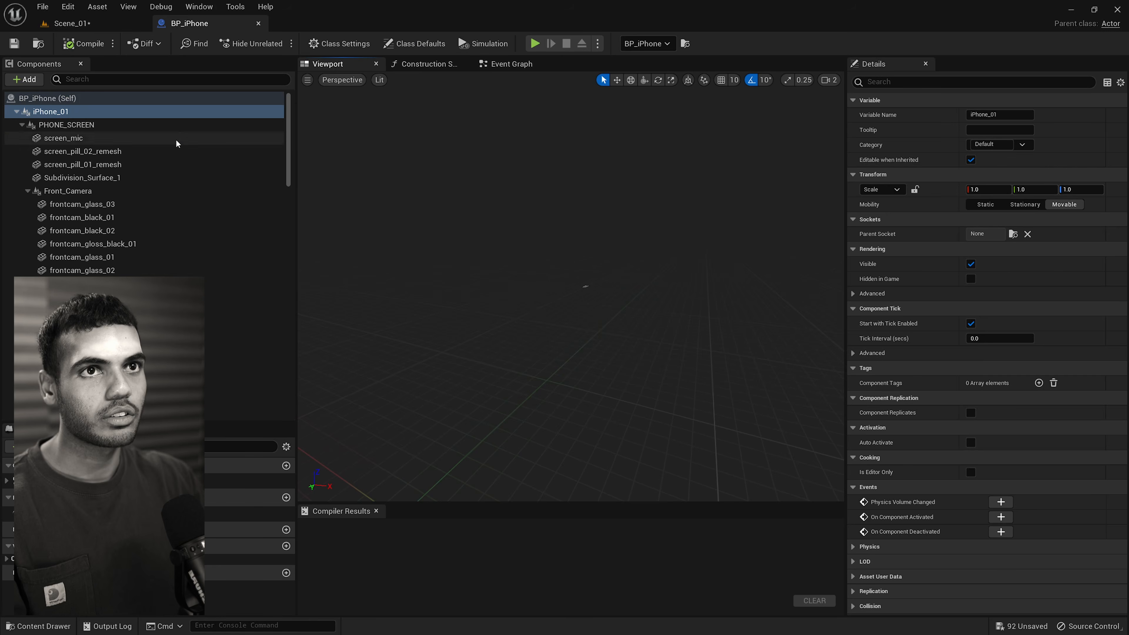
click(166, 125)
right_drag(546, 255, 555, 326)
key(f)
click(533, 301)
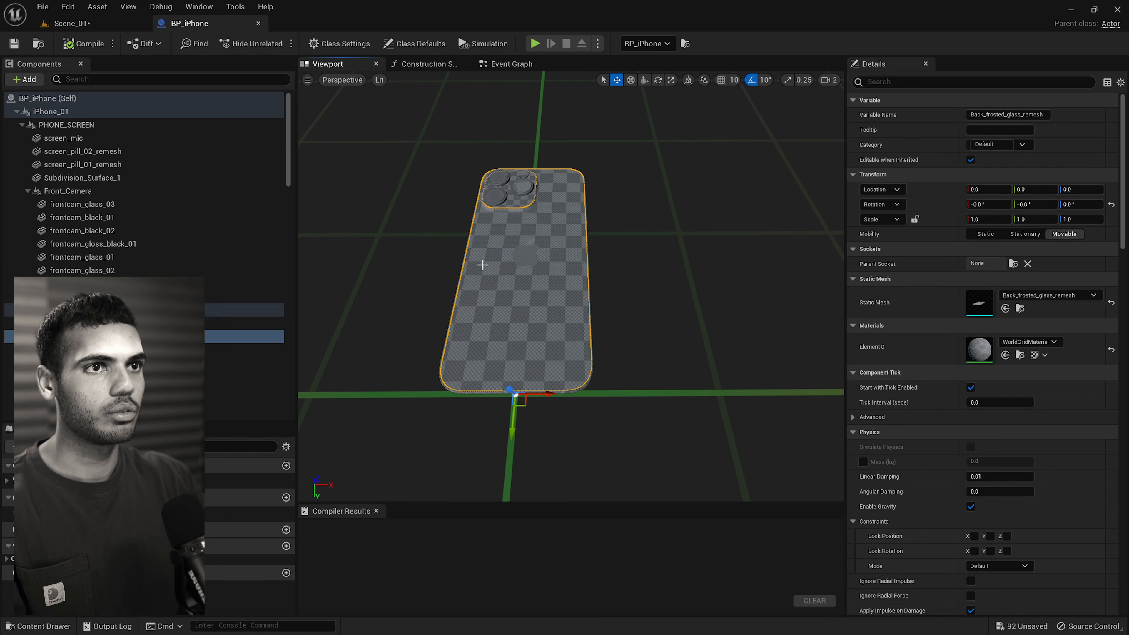
right_drag(492, 310, 389, 222)
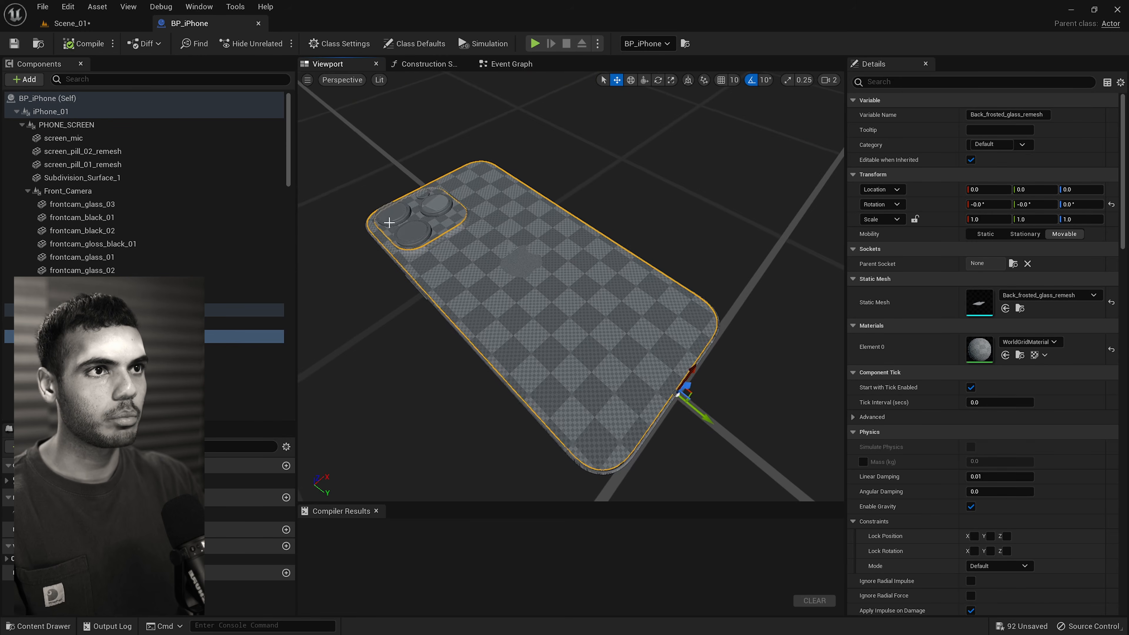
click(389, 222)
click(551, 313)
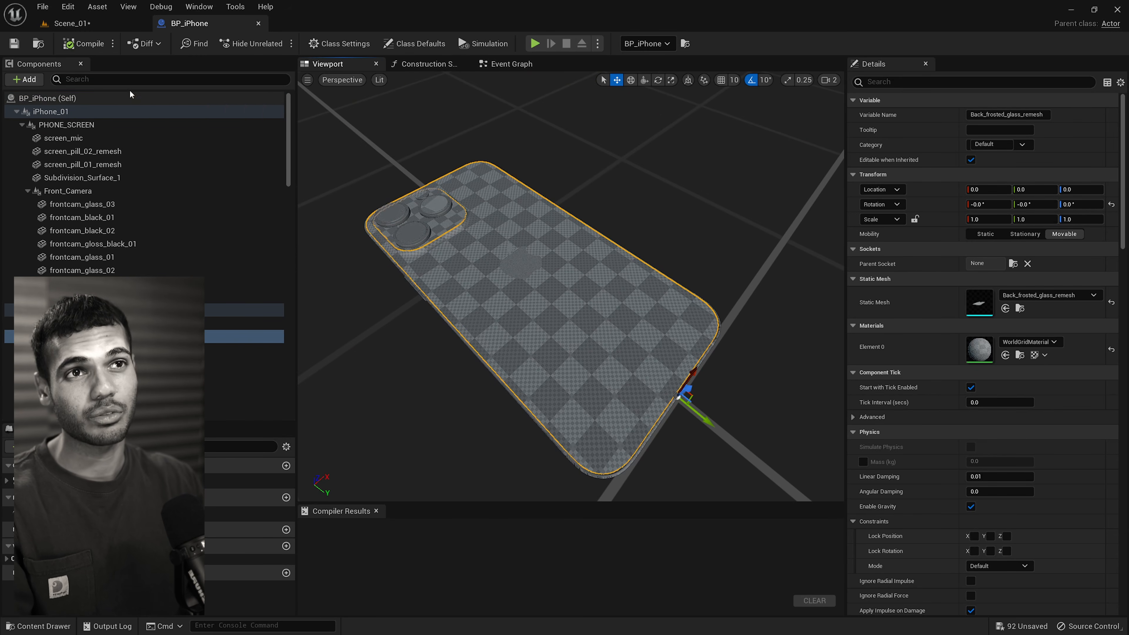
Filter the components by "lens black", assign MI_LensBlack to the lens_black meshes from lens_black_11 onwards, and clear the filter.
click(129, 79)
text(le)
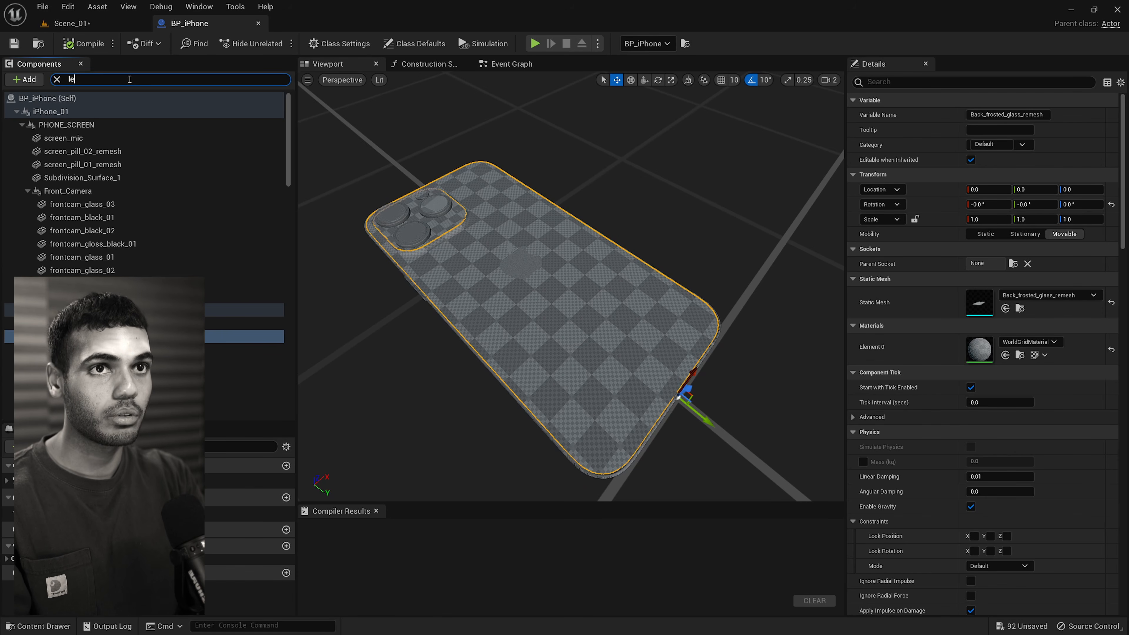
text(ns black)
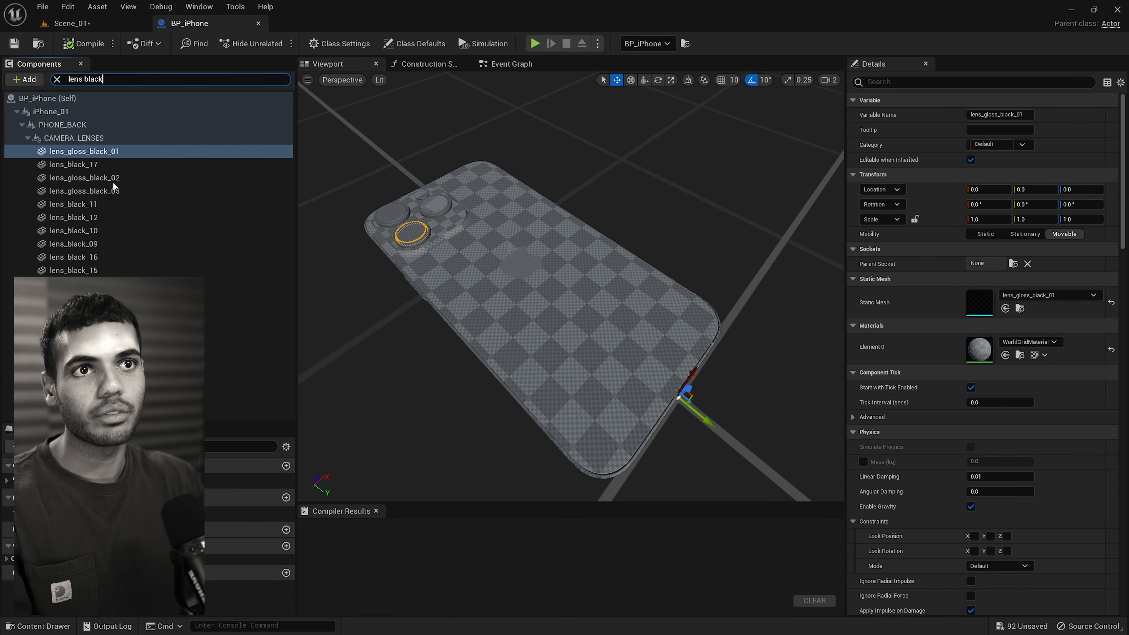
click(112, 205)
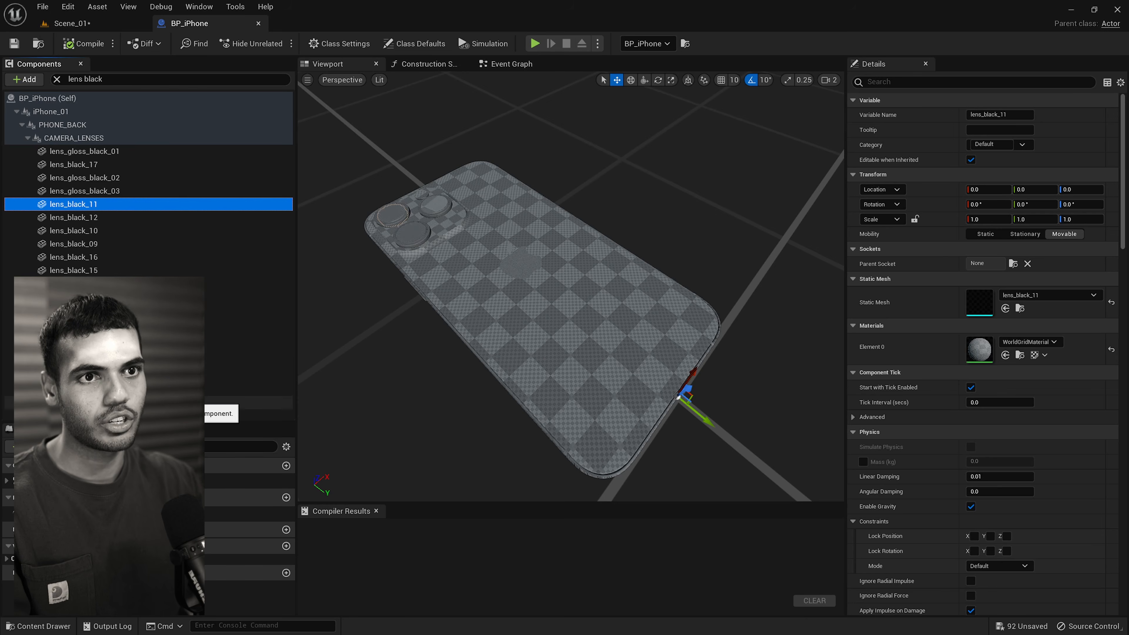
shift+click(200, 403)
click(1038, 238)
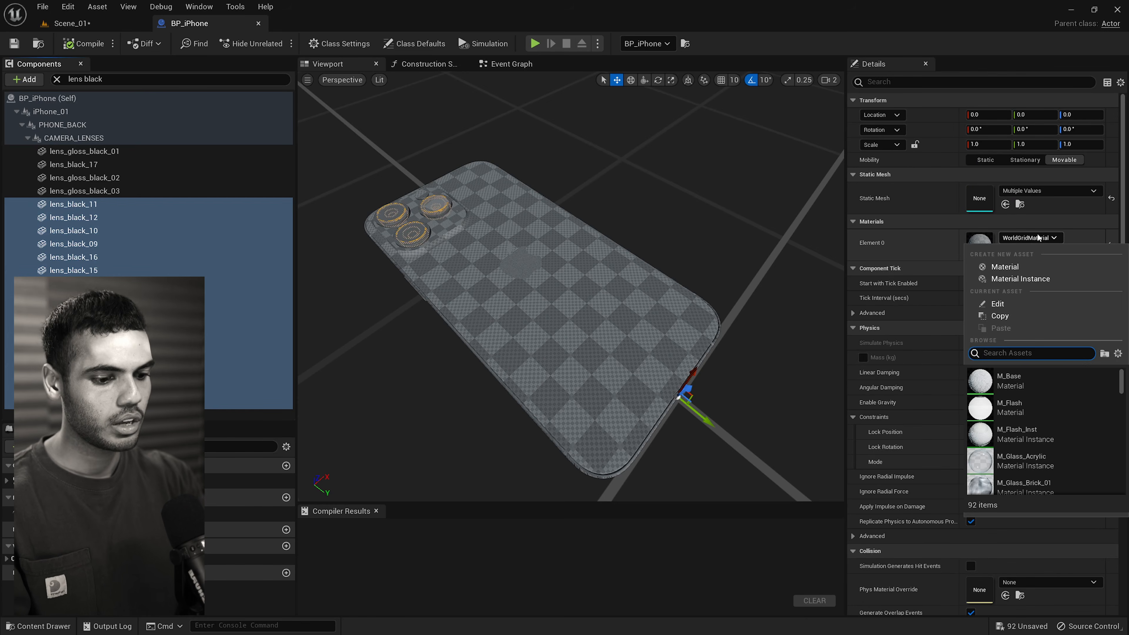
text(lens bl)
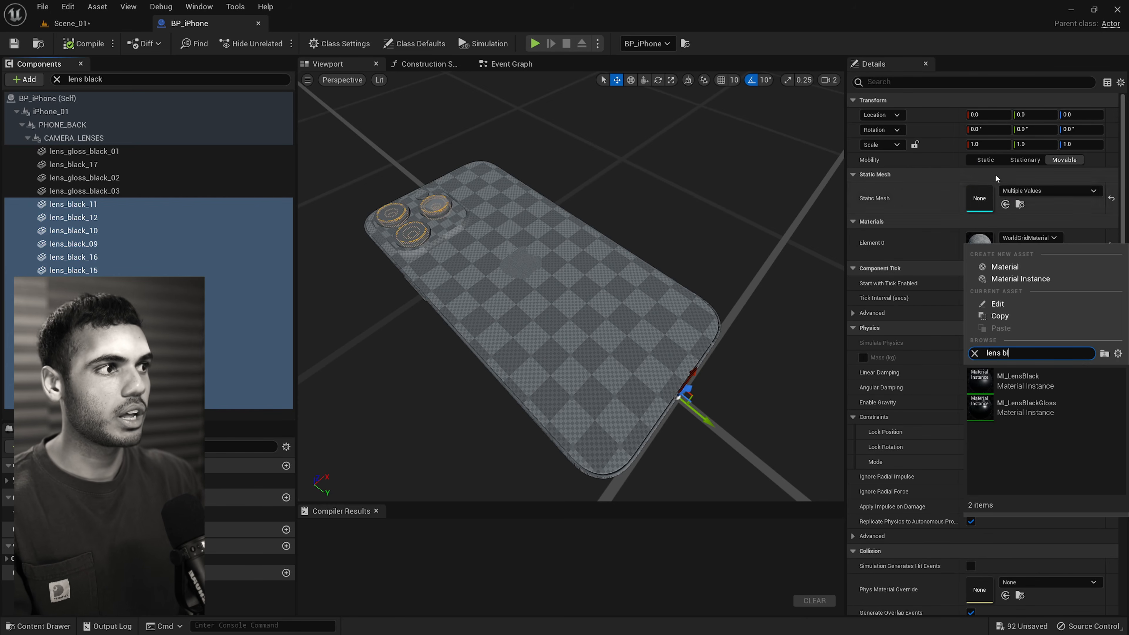
click(1036, 380)
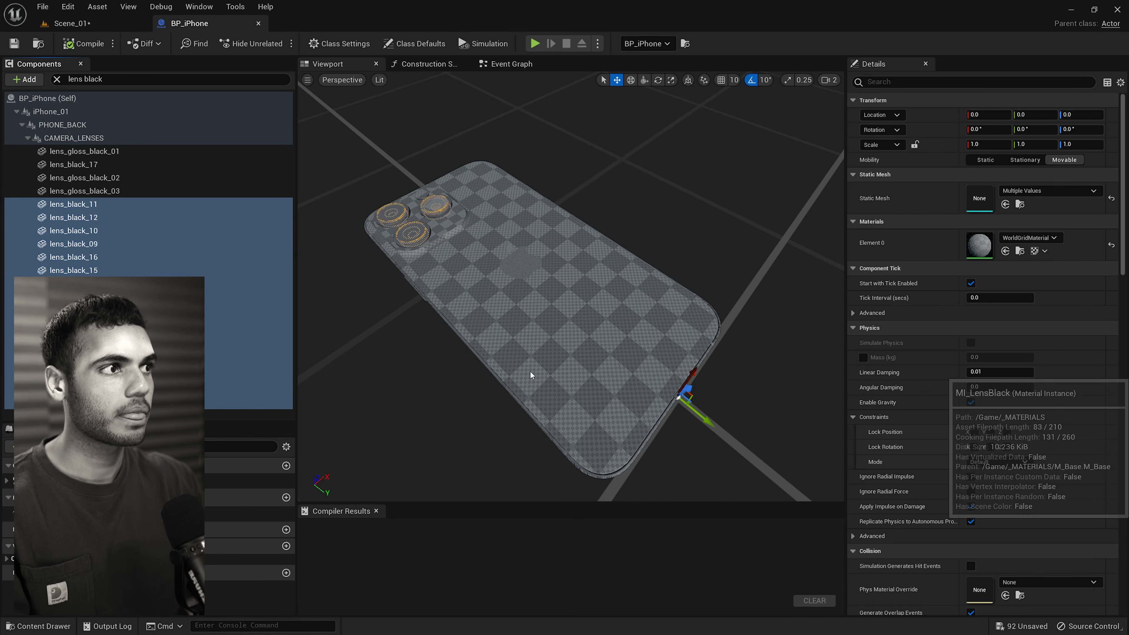
click(57, 79)
Assign the M_Screen material to Subdivision_Surface_1, the display surface on the front of the phone.
alt+drag(406, 214, 693, 312)
click(458, 343)
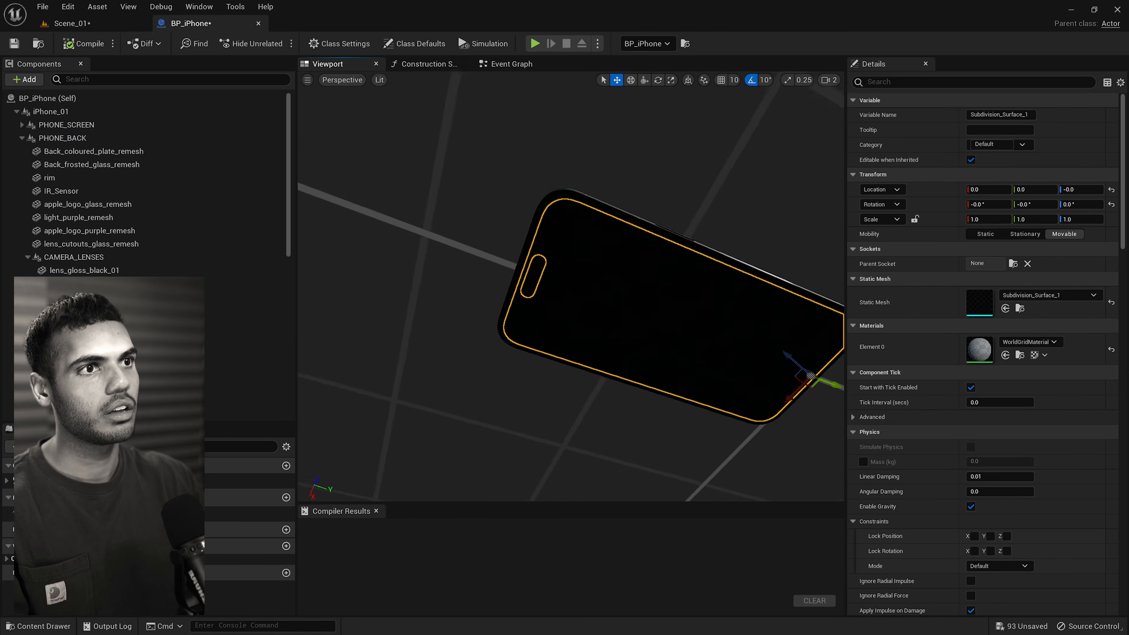
right_drag(694, 312, 764, 351)
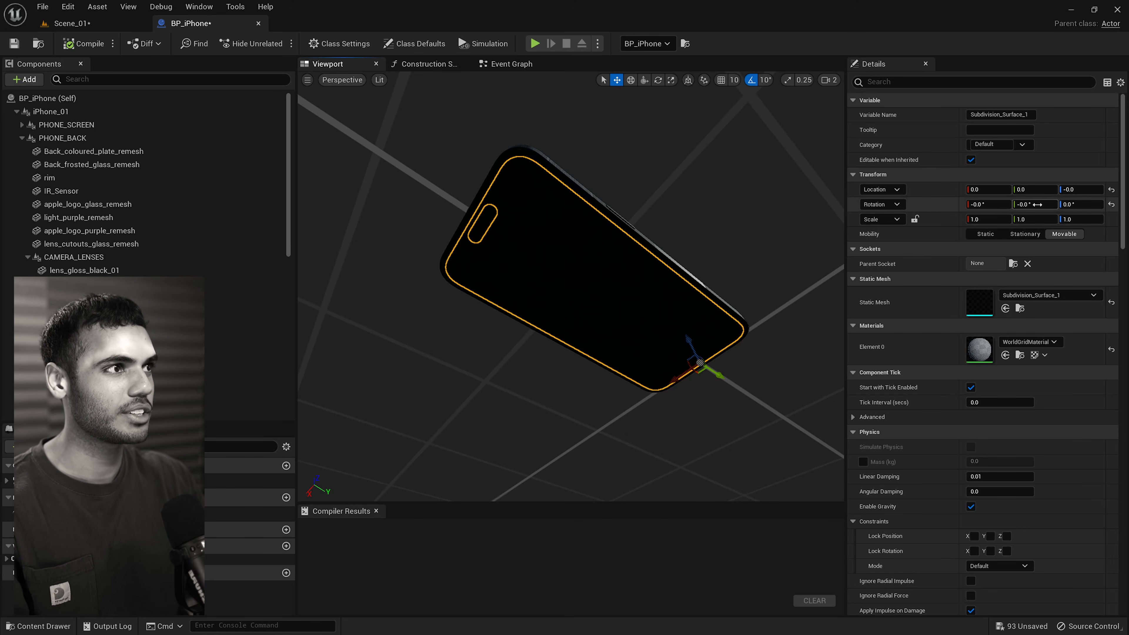
click(1049, 342)
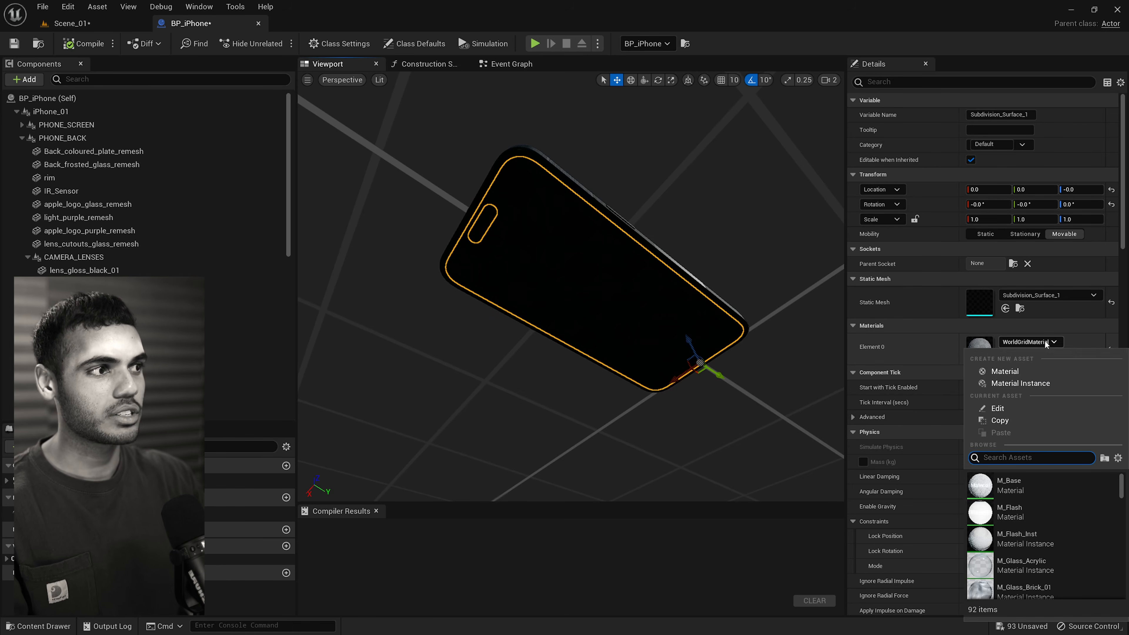
text(screen)
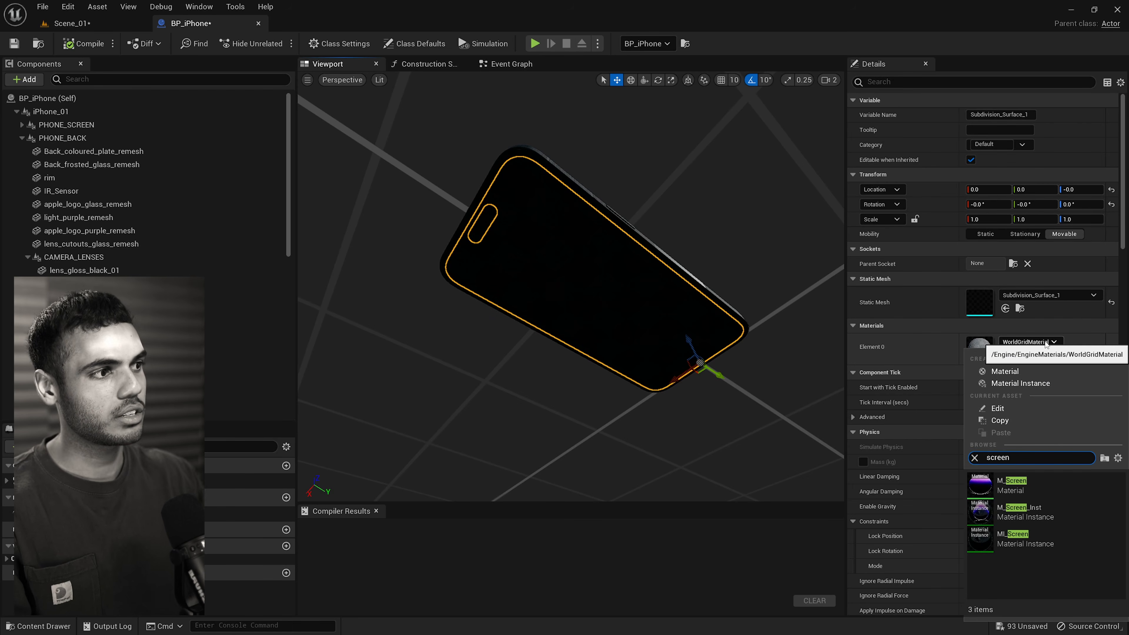
click(1023, 488)
right_drag(567, 275, 578, 269)
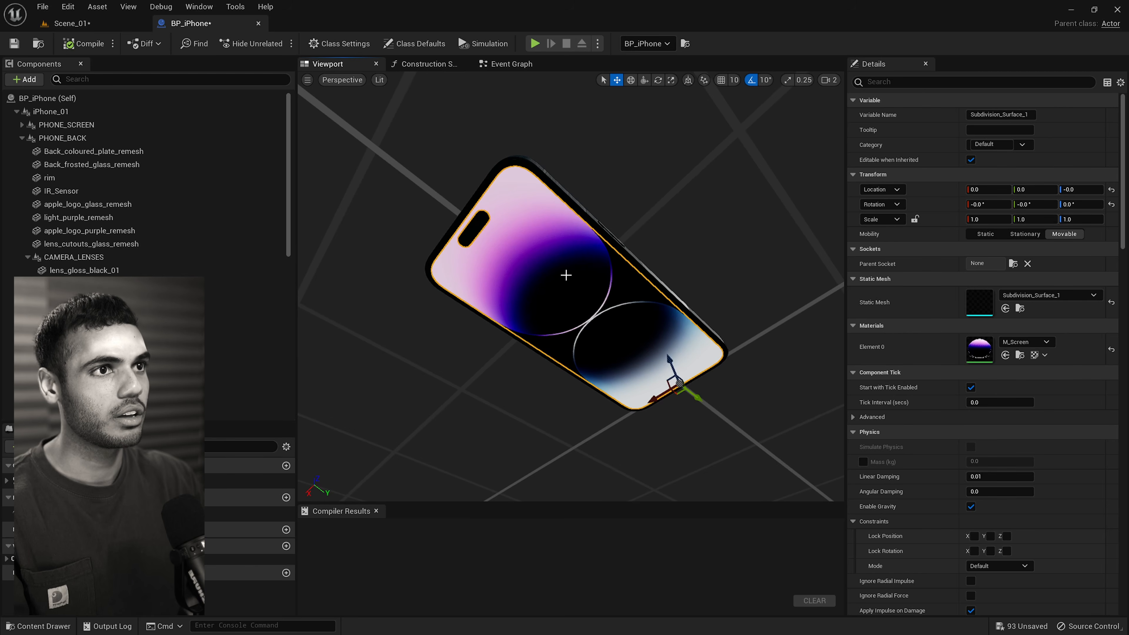
Assign the MI_Screen material instance to the screen_frame_1 mesh around the display.
click(584, 221)
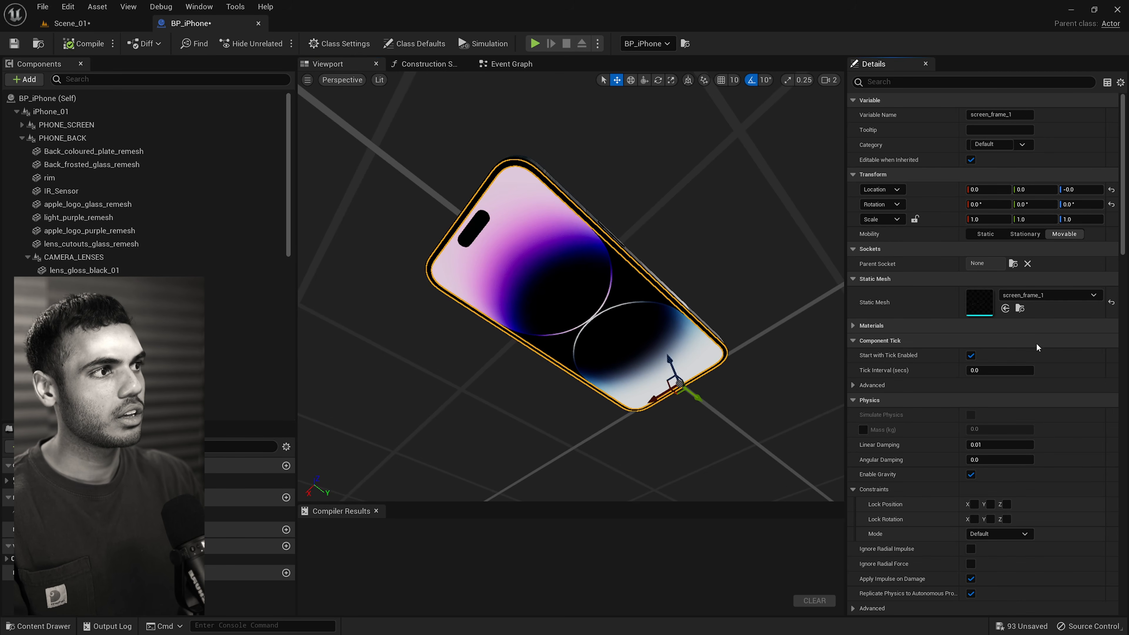
click(1037, 345)
text(screen)
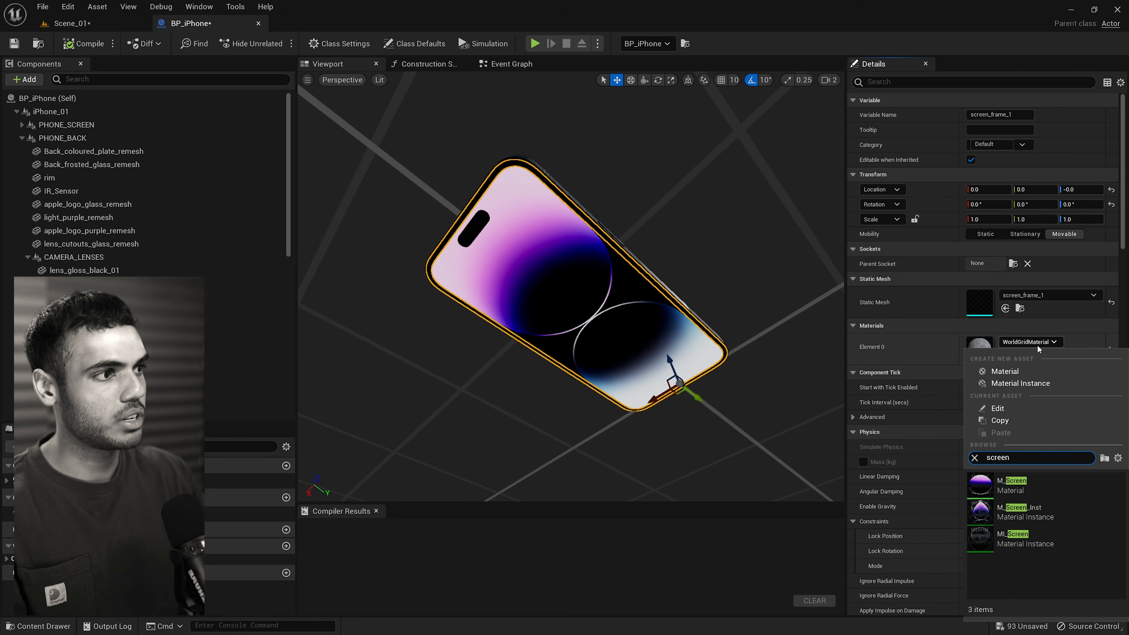
click(1022, 539)
Assign the MI_LensStainless1 material instance to the phone's outer frame, framing_remesh_remesh.
right_drag(602, 277, 663, 248)
click(802, 252)
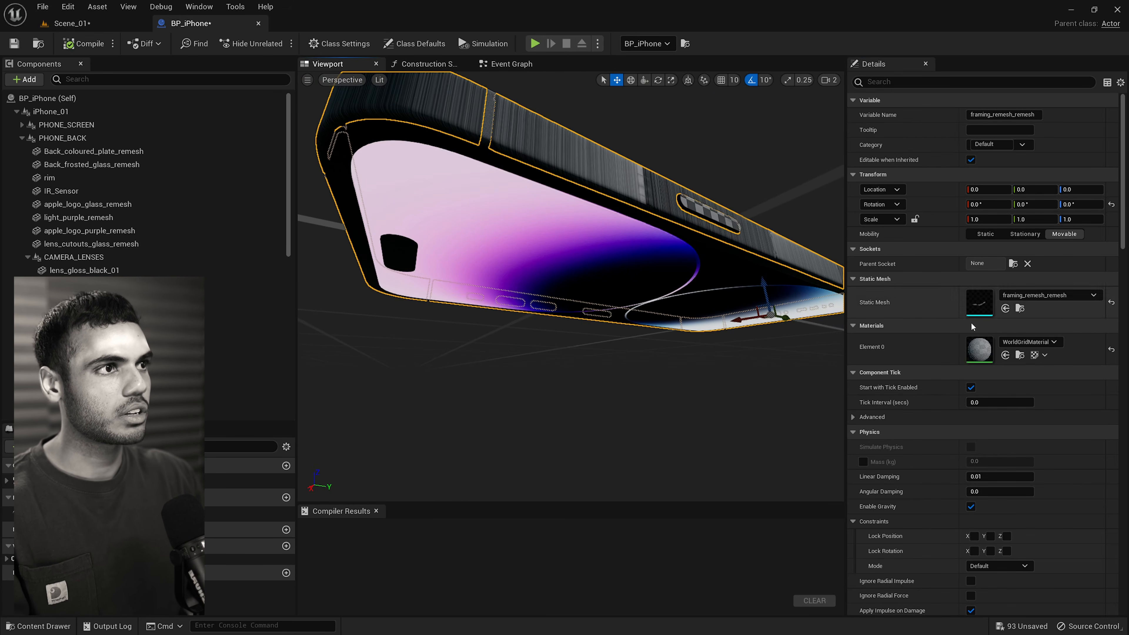
click(1051, 343)
text(stain)
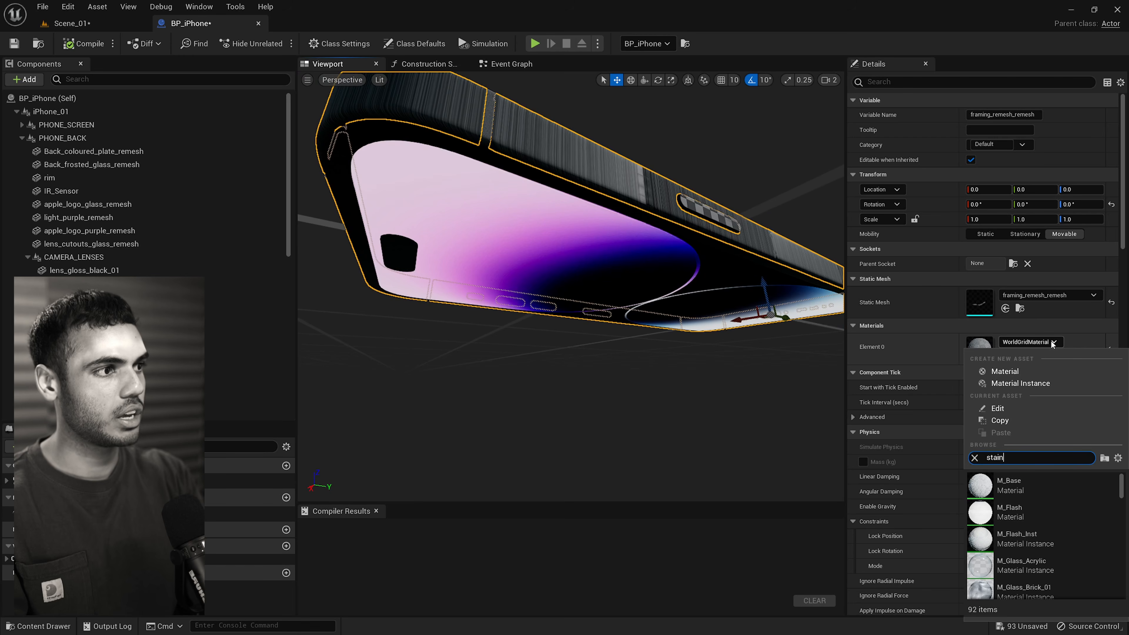
text(le)
click(1025, 512)
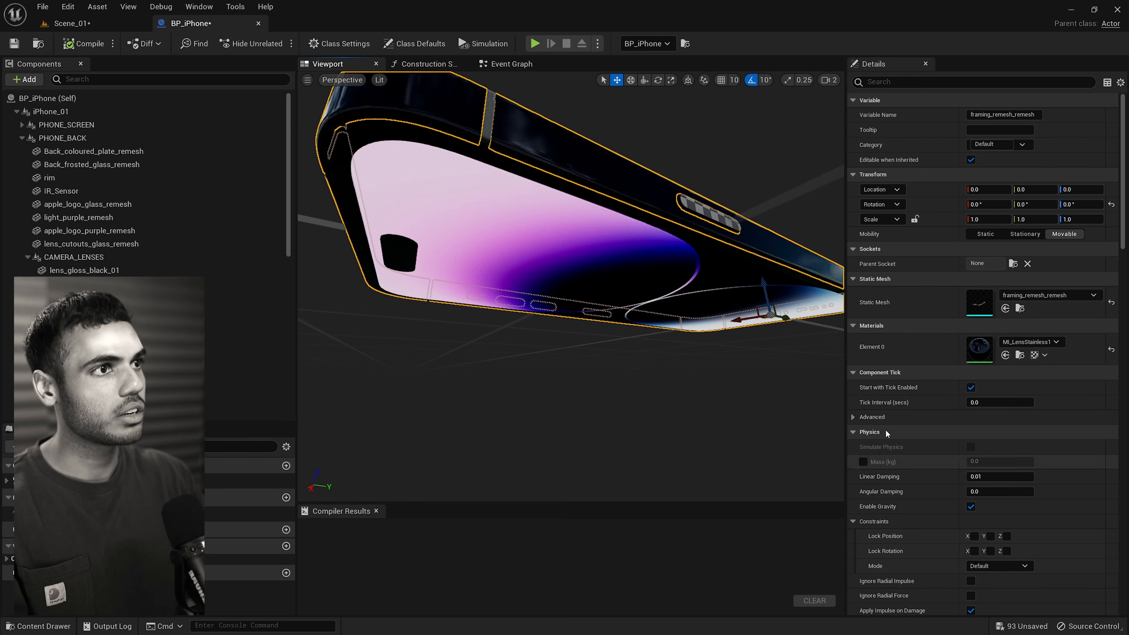
right_drag(562, 338, 581, 356)
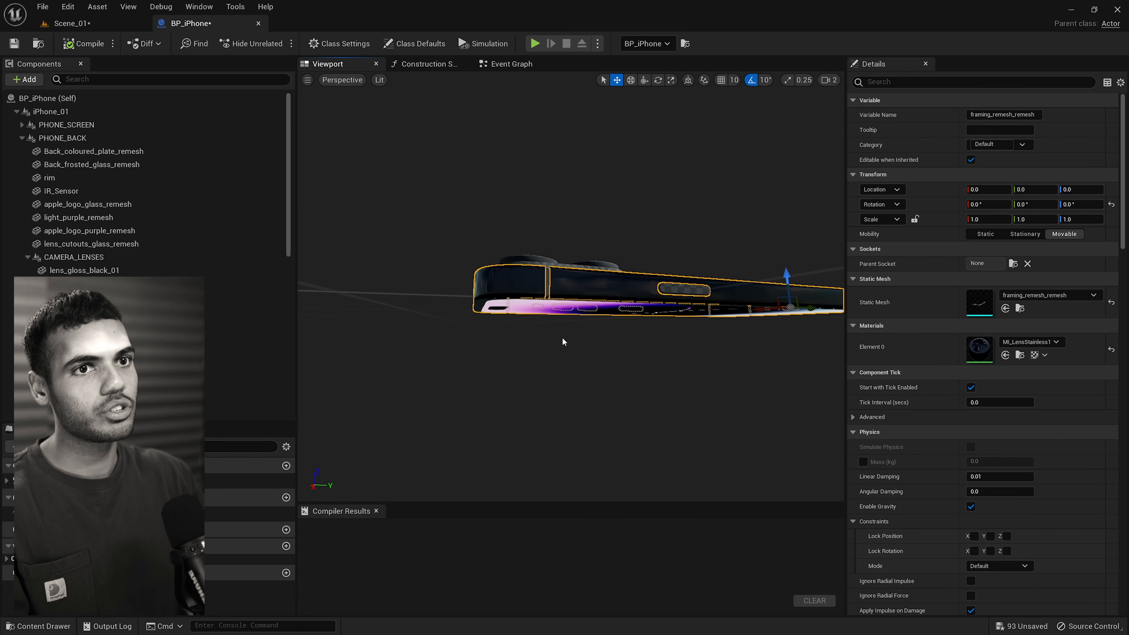
click(532, 258)
alt+drag(532, 258, 555, 267)
Switch to the Scene_01 level, open the _MATERIALS folder and enlarge the content browser area.
click(91, 25)
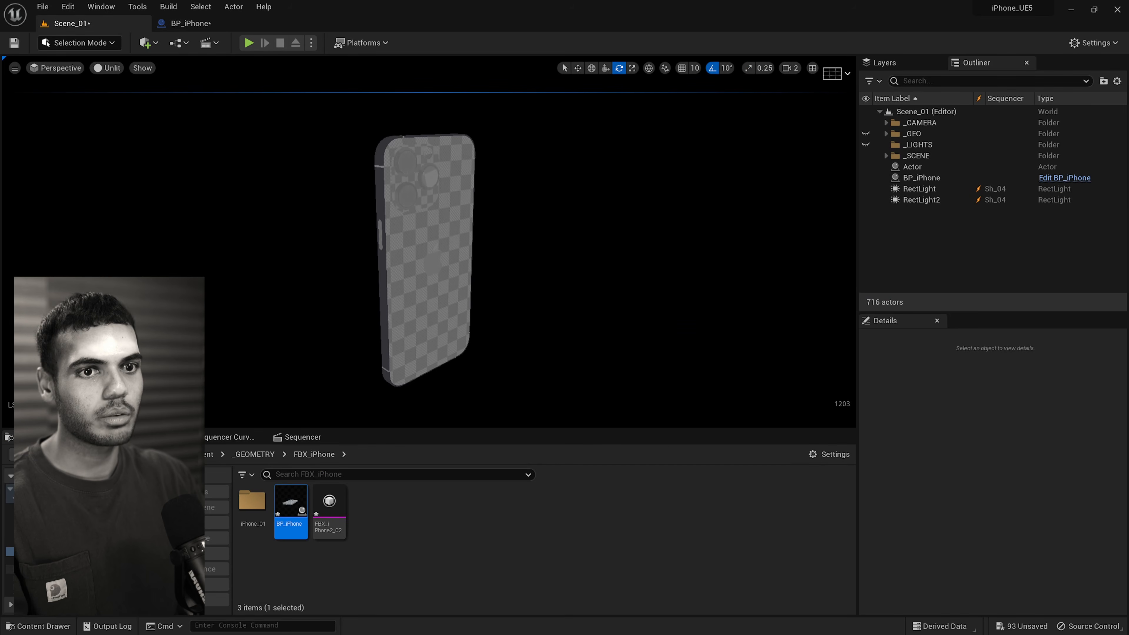
click(45, 569)
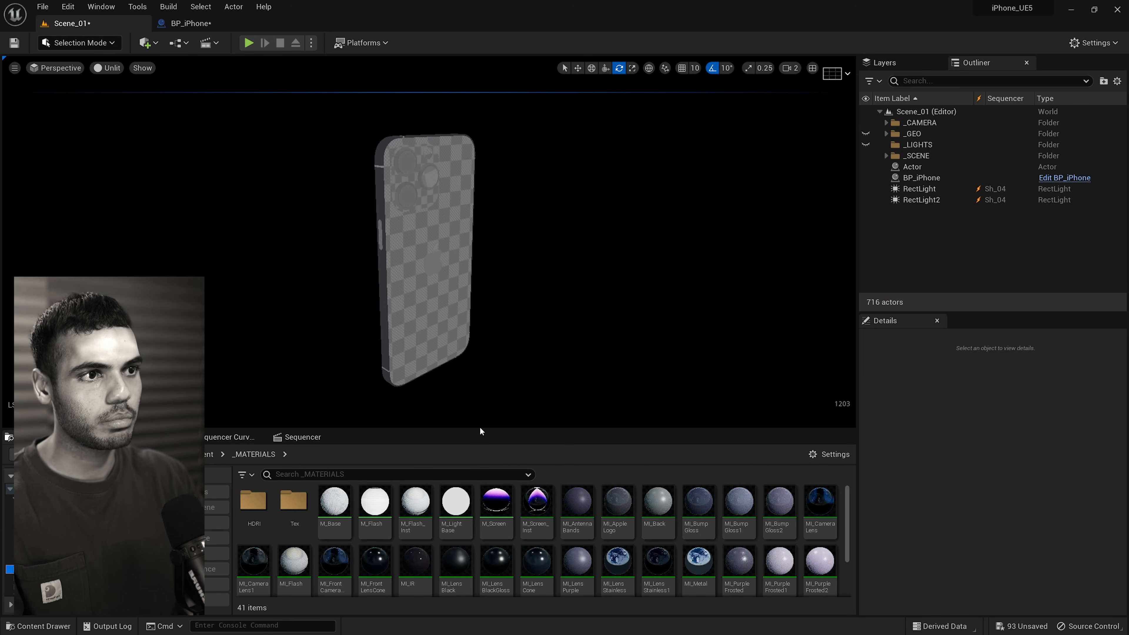
drag(480, 431, 479, 374)
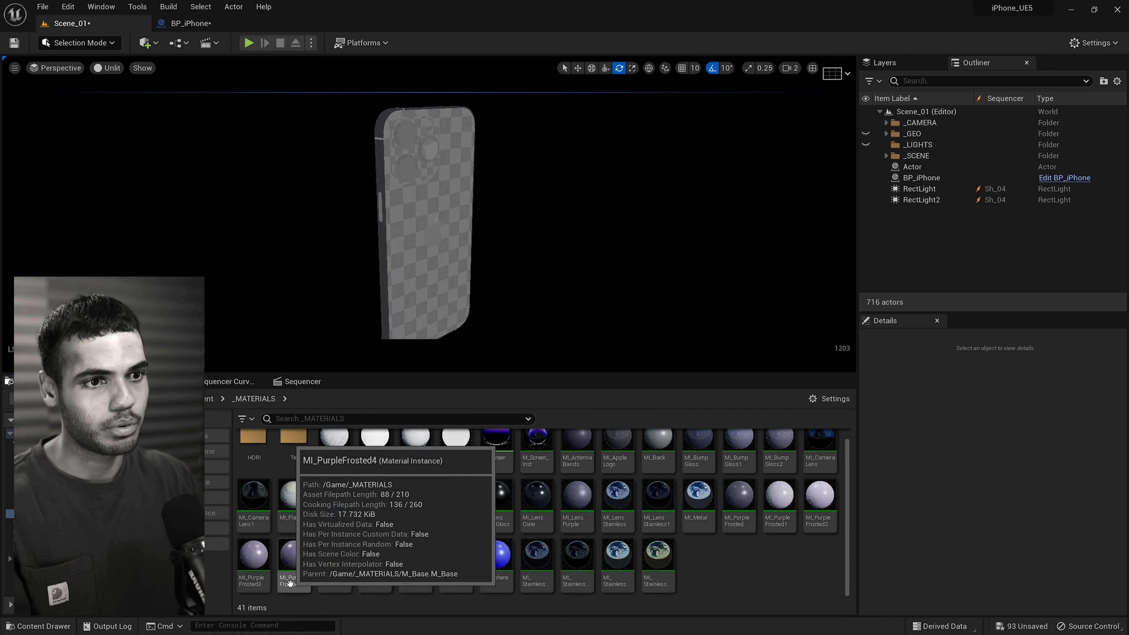
Open the MI_PurpleFrosted1 material instance, examine its colour, roughness and normal map parameters on the preview sphere, and close it.
double_click(779, 511)
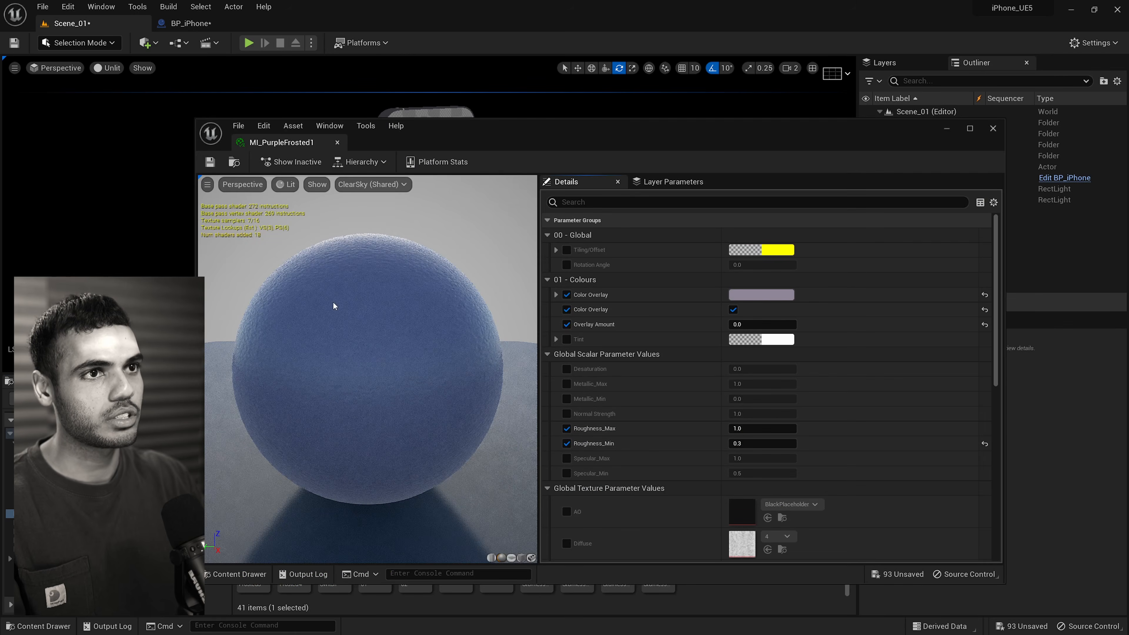
drag(333, 305, 719, 329)
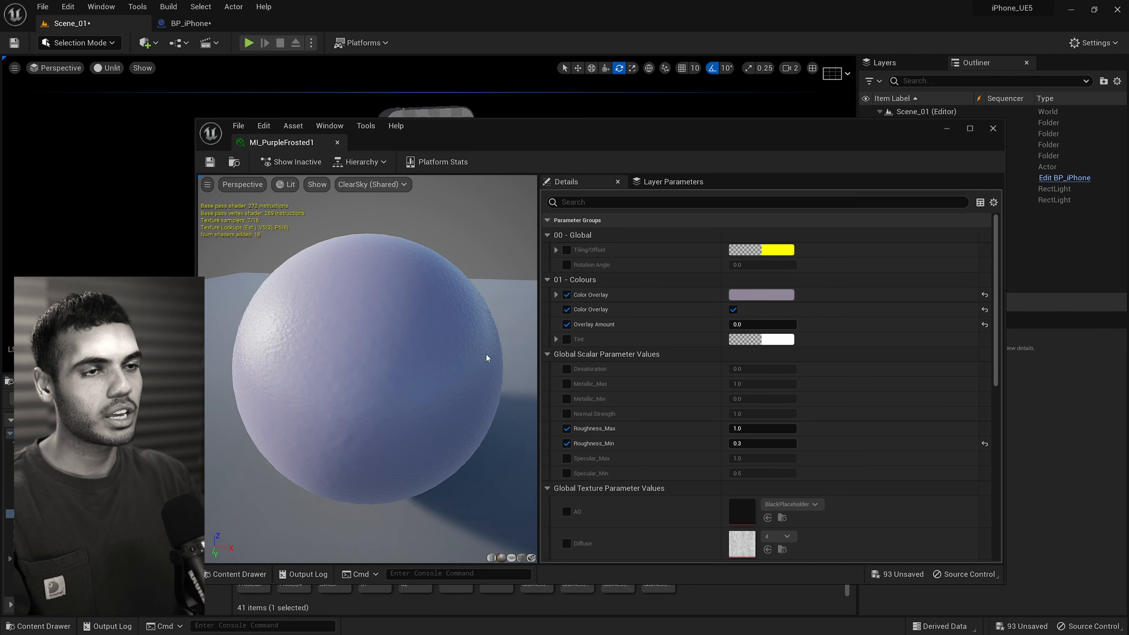
scroll(486, 358, down, 5)
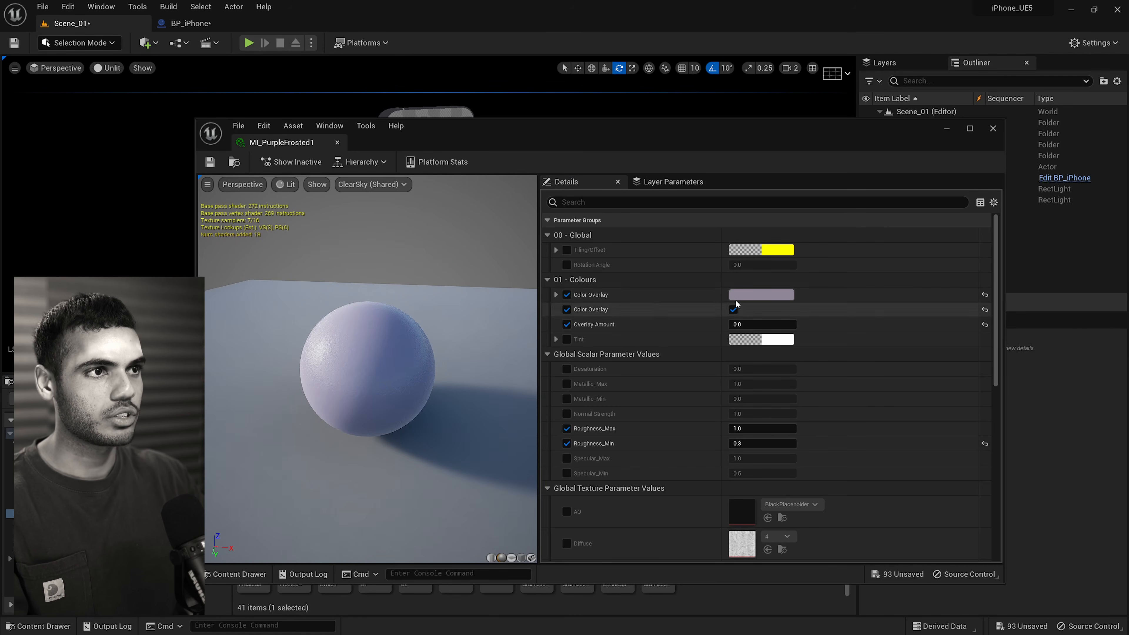
scroll(739, 311, down, 10)
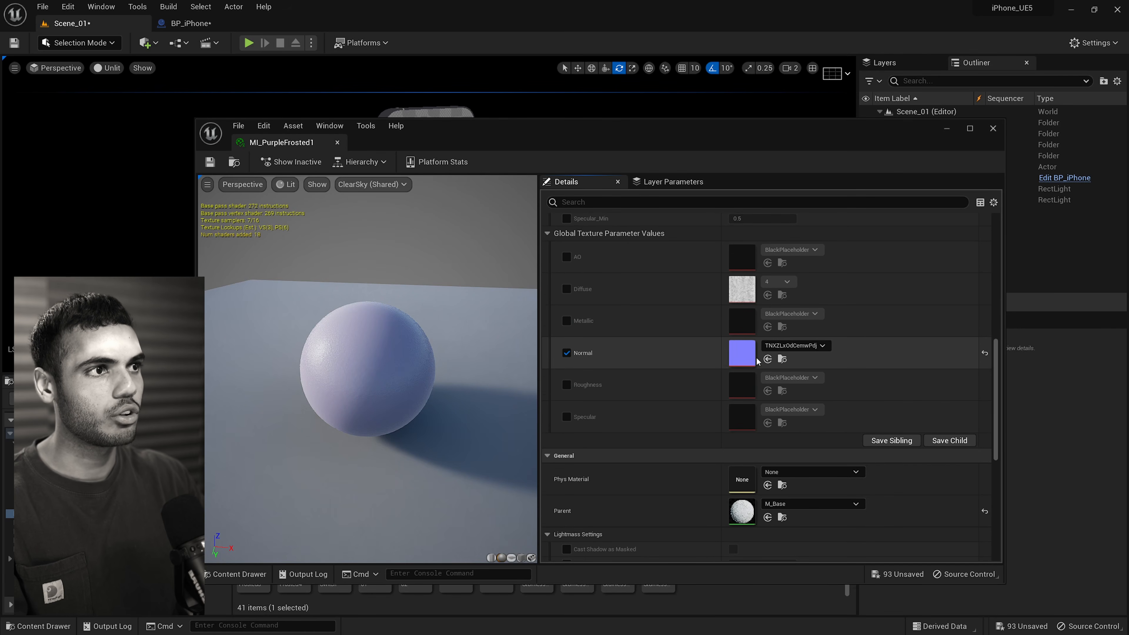
click(337, 143)
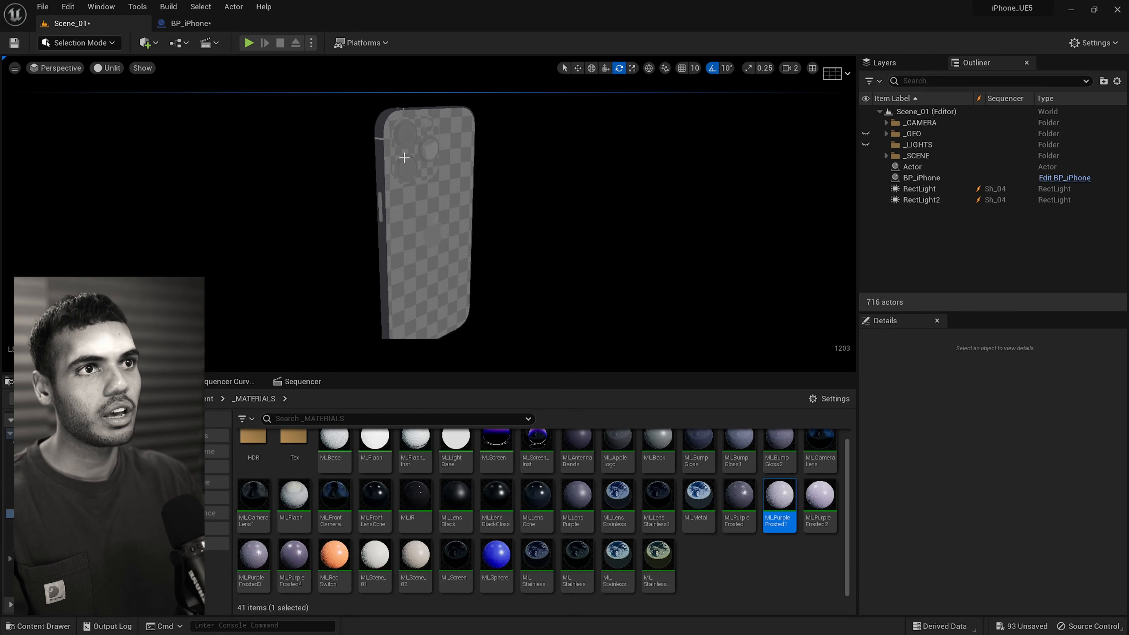
Open the MI_LensStainless1 instance from the phone's framing_remesh_remesh component, examine its metallic, roughness and specular settings, and close it.
click(375, 160)
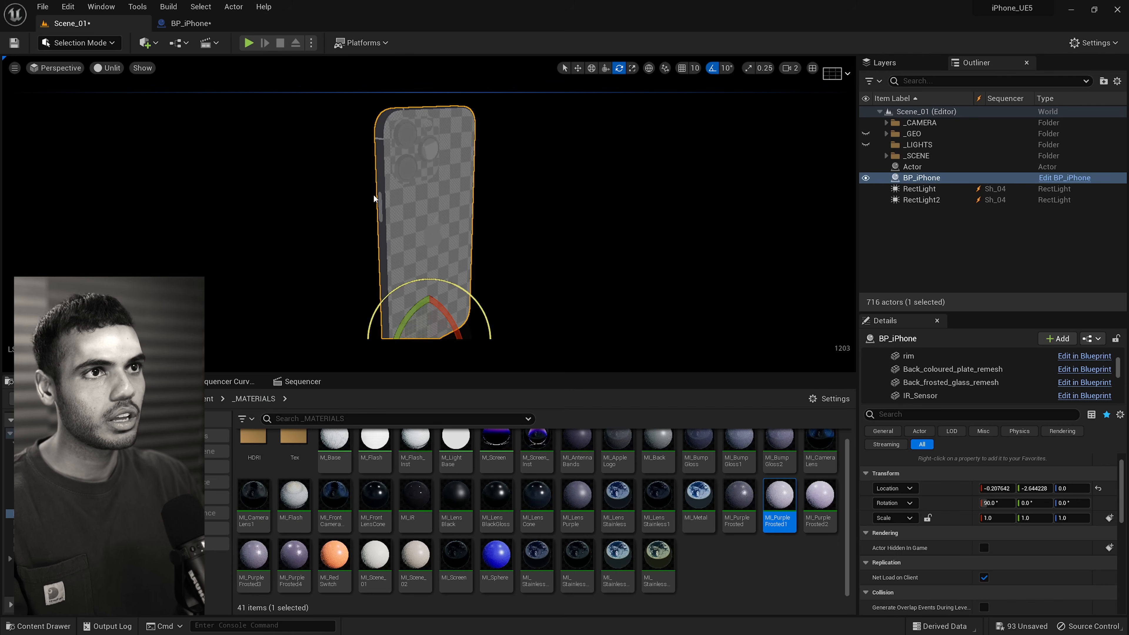
click(378, 163)
scroll(952, 545, down, 3)
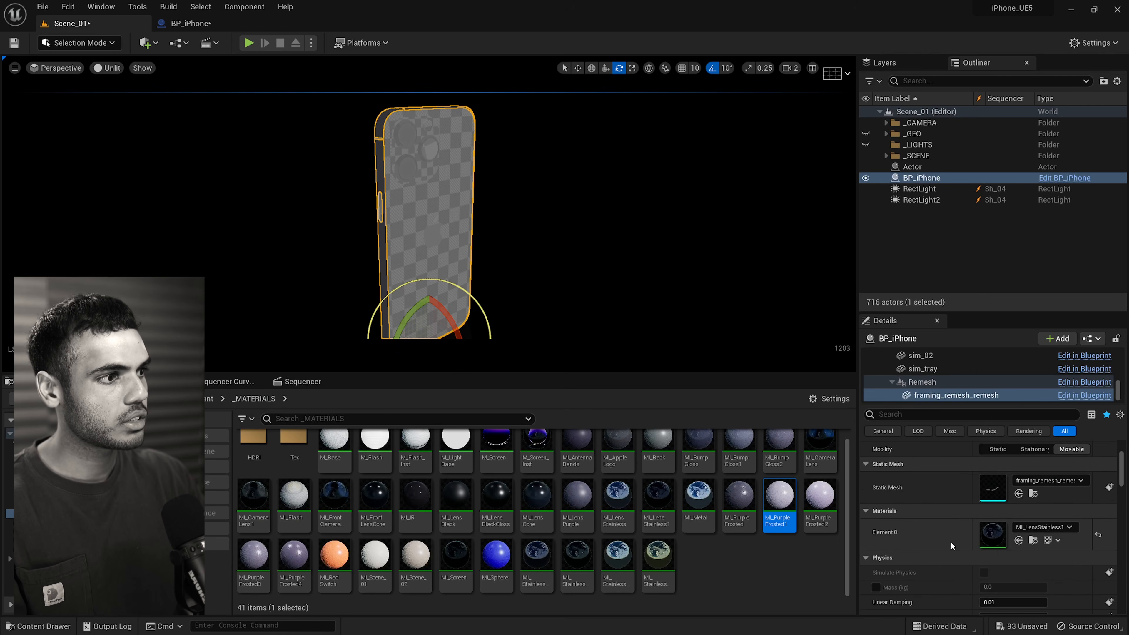
double_click(1004, 540)
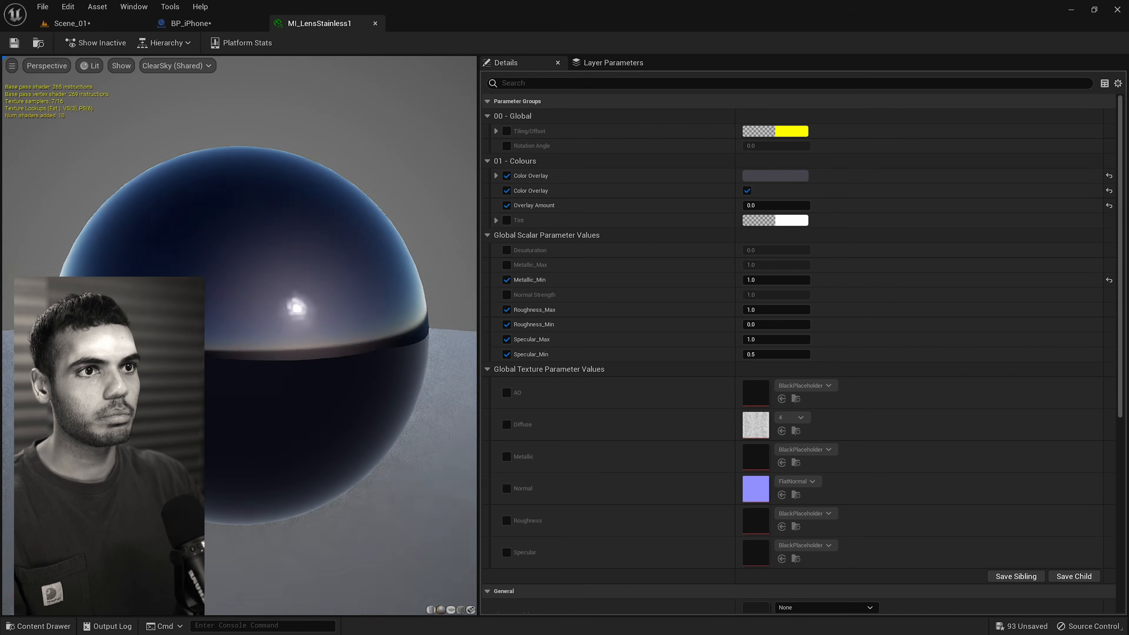
drag(430, 166, 431, 267)
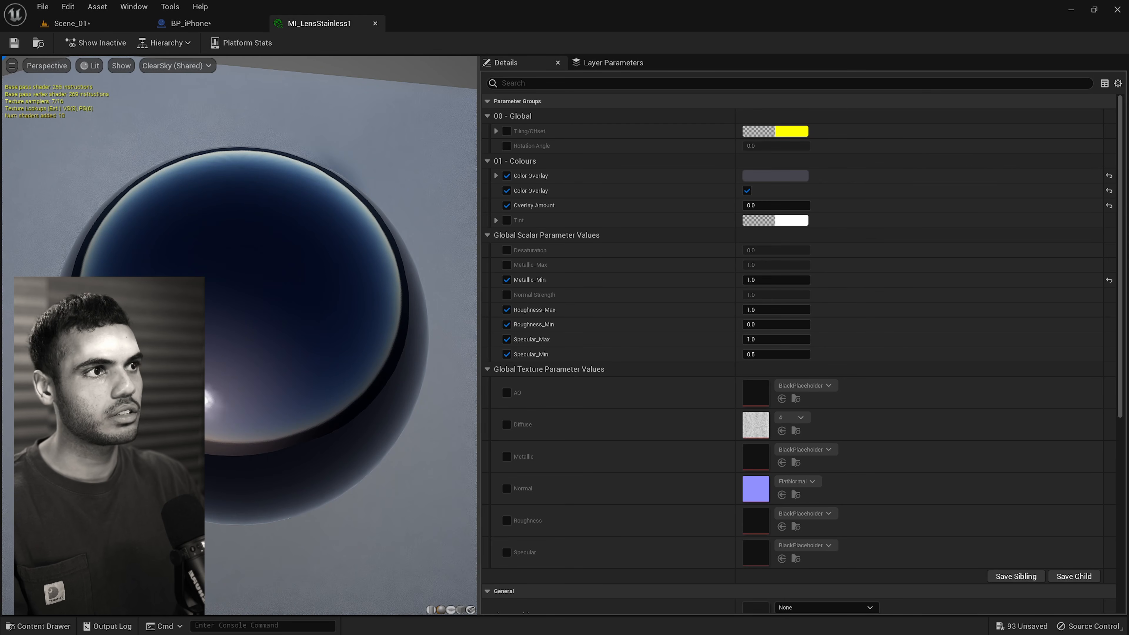
click(375, 23)
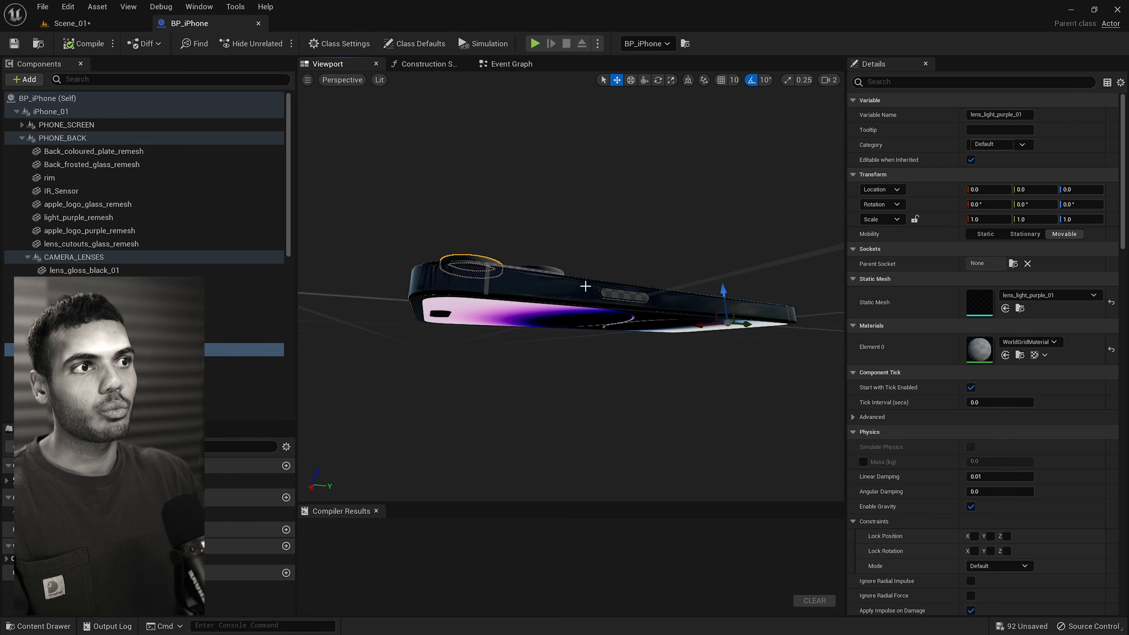
Return to the Scene_01 level and examine the phone's front in Lit view mode, selecting the display surface and outer frame.
alt+drag(585, 286, 600, 315)
click(110, 26)
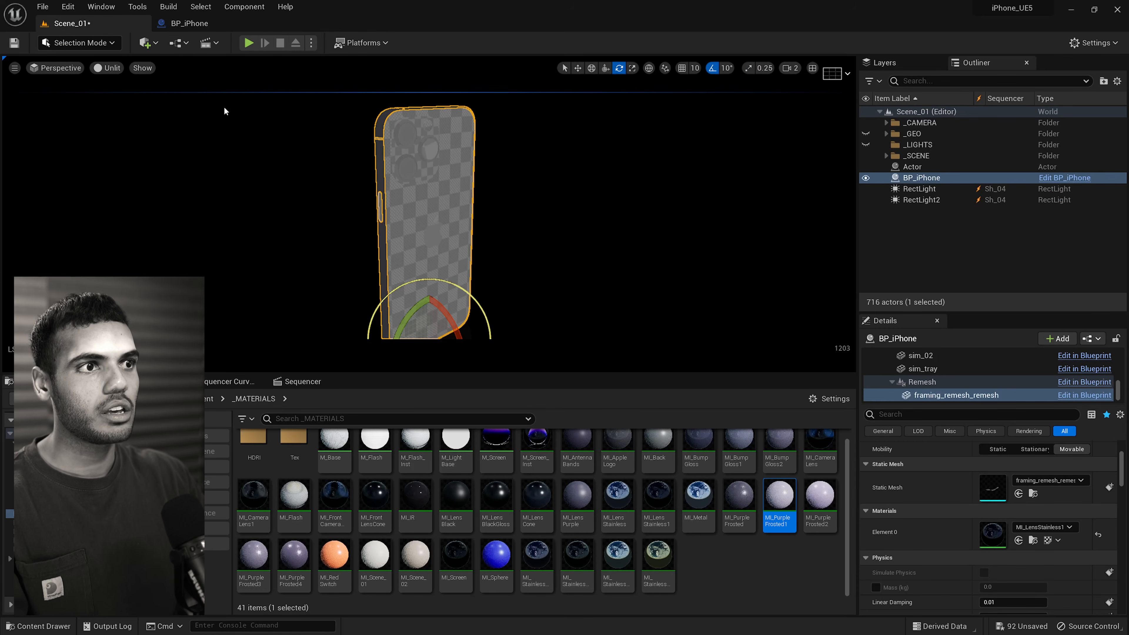
click(431, 210)
alt+drag(431, 211, 407, 226)
double_click(388, 182)
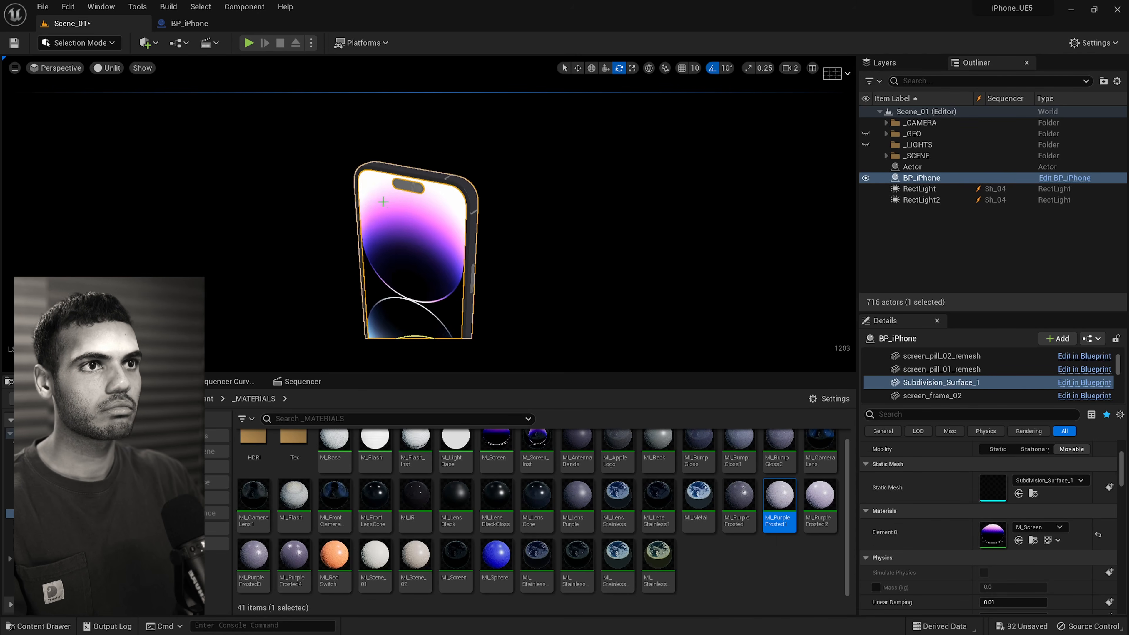
key(alt+4)
double_click(423, 218)
click(456, 238)
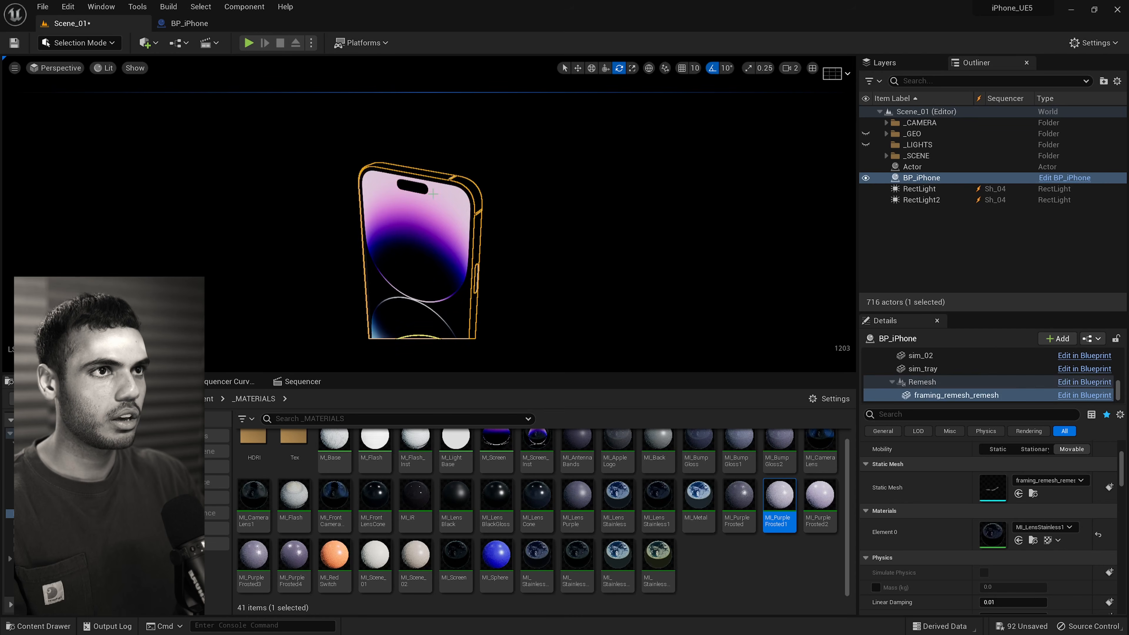
click(443, 177)
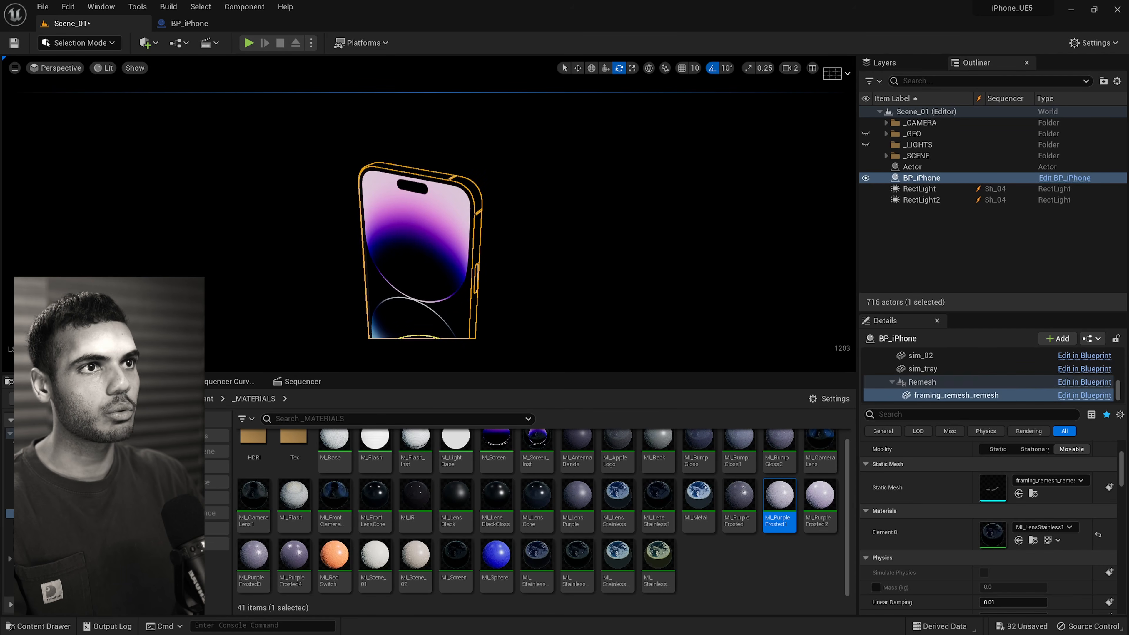
click(444, 189)
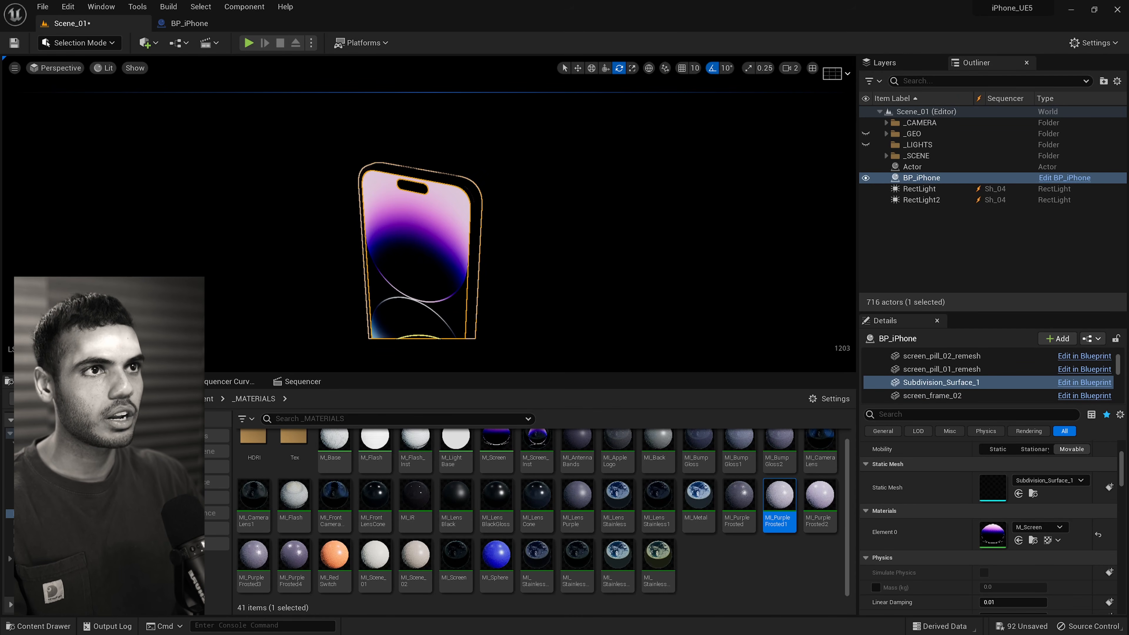
Examine the phone's back around the lens_light_purple_03 ring, comparing the Lit, Unlit and Wireframe view modes.
click(474, 194)
alt+drag(474, 193, 365, 194)
alt+drag(516, 244, 437, 244)
click(507, 240)
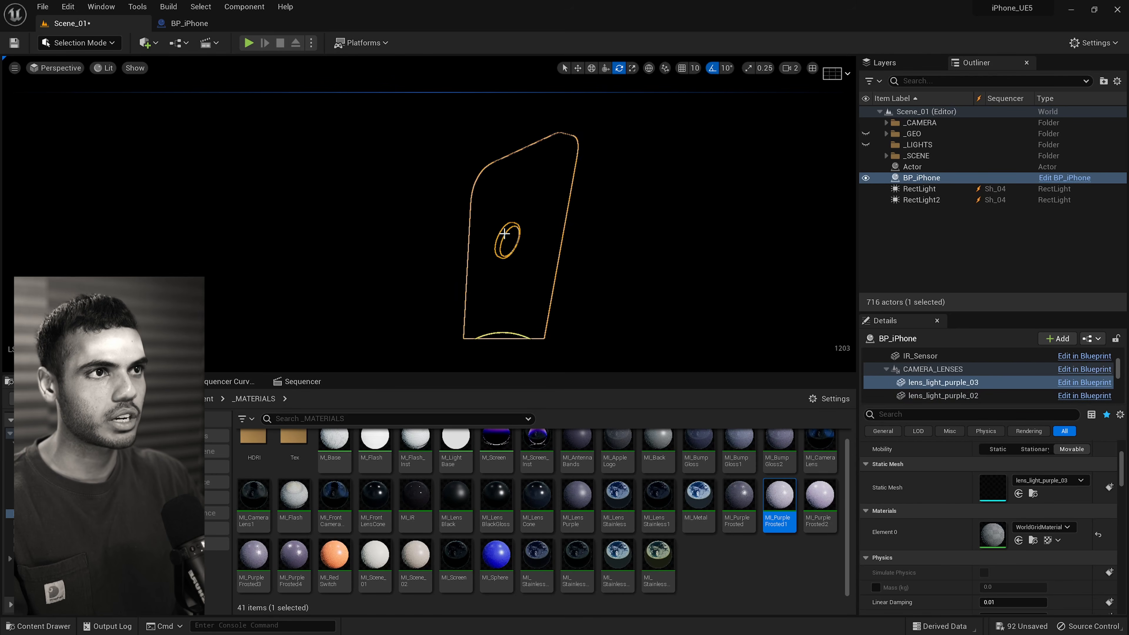
key(alt+3)
key(w)
mouse_move(508, 239)
alt+mouse_down()
mouse_move(445, 238)
mouse_move(514, 244)
alt+mouse_up()
key(alt+4)
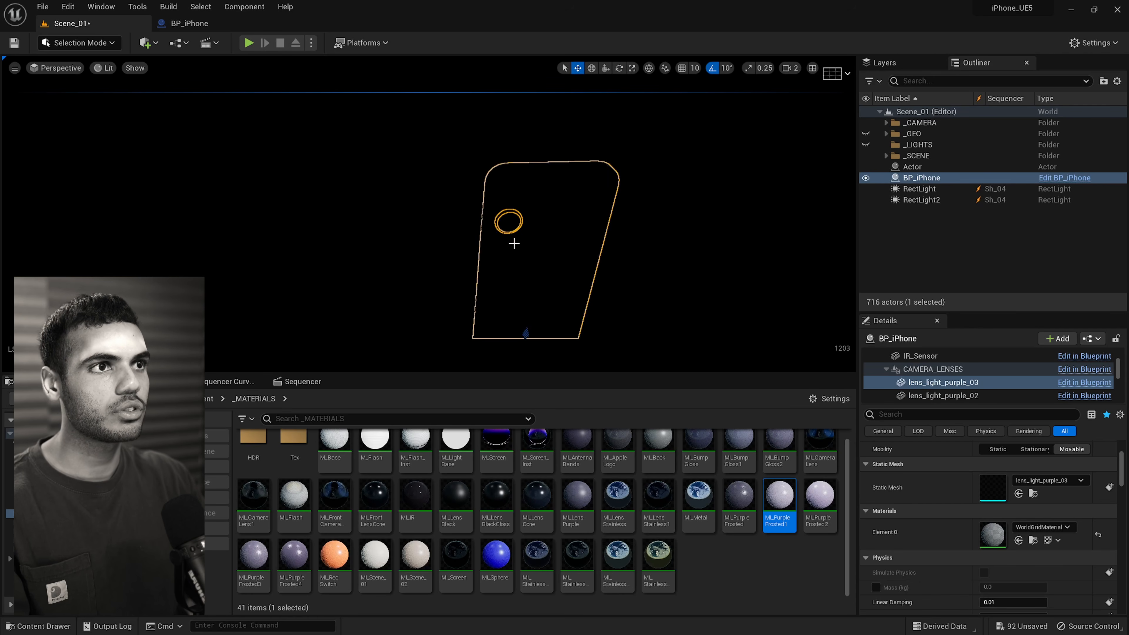
key(alt+2)
key(alt+3)
key(alt+4)
key(alt+3)
key(alt+4)
key(alt+3)
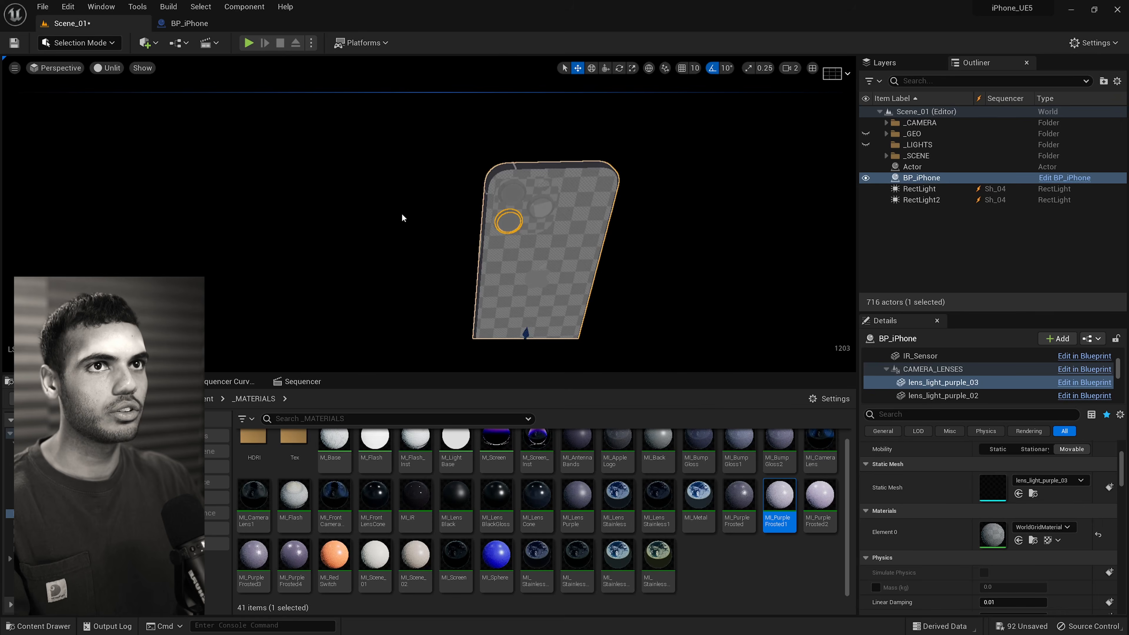
Review the available view modes, check the phone in Lit mode, clear the selection and set the viewport back to Unlit.
click(109, 68)
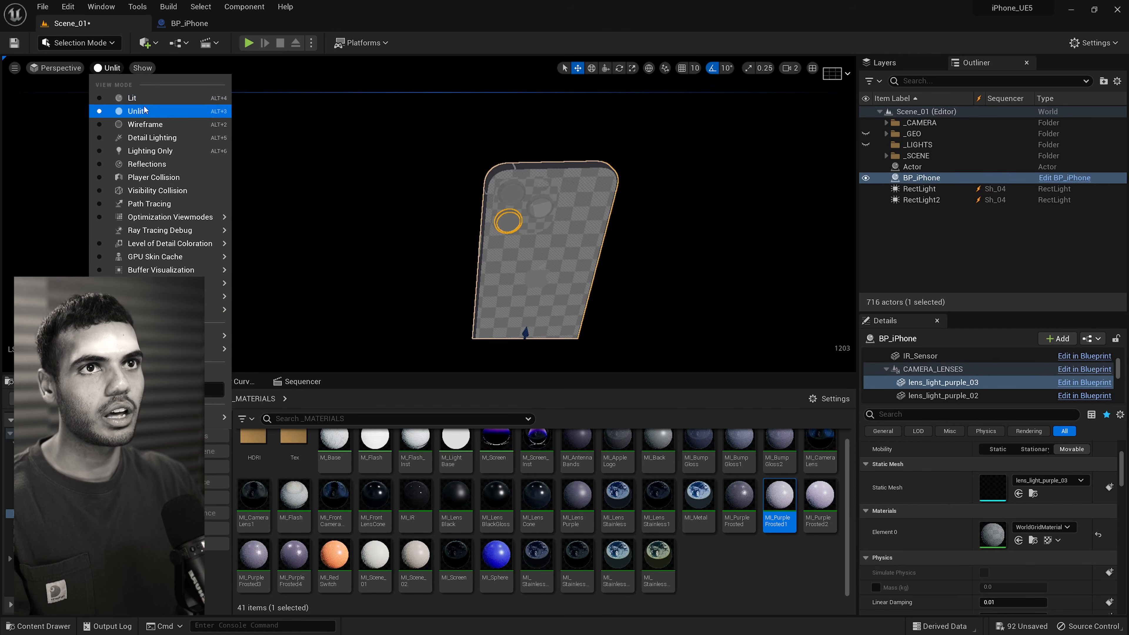
right_drag(520, 219, 544, 179)
key(alt+4)
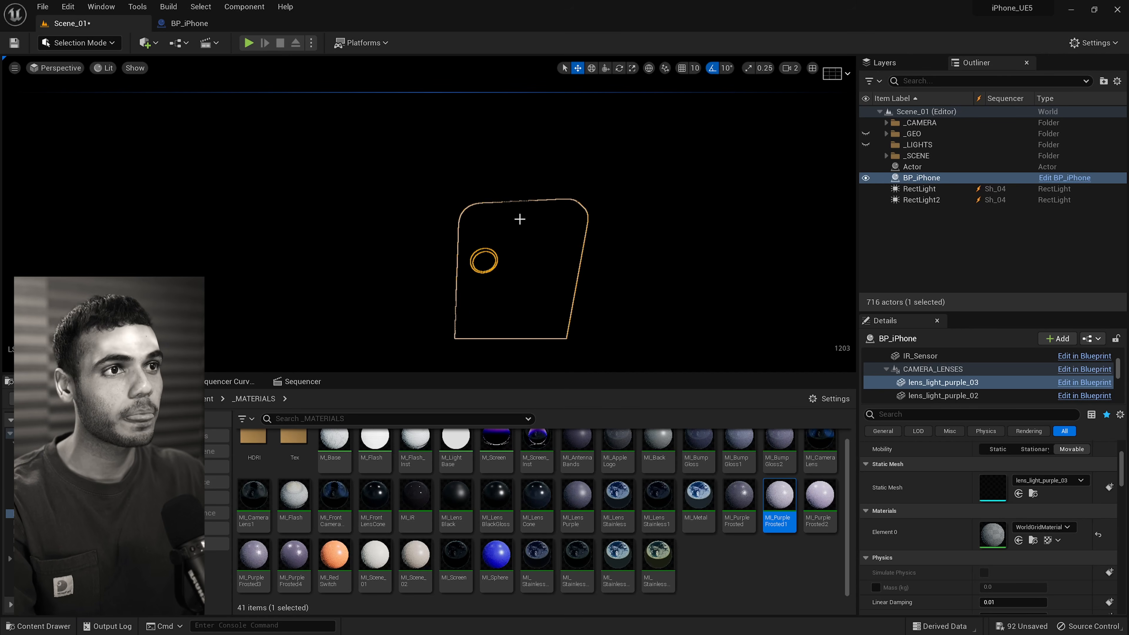
right_drag(520, 219, 560, 216)
right_drag(479, 241, 479, 285)
key(Escape)
key(alt+3)
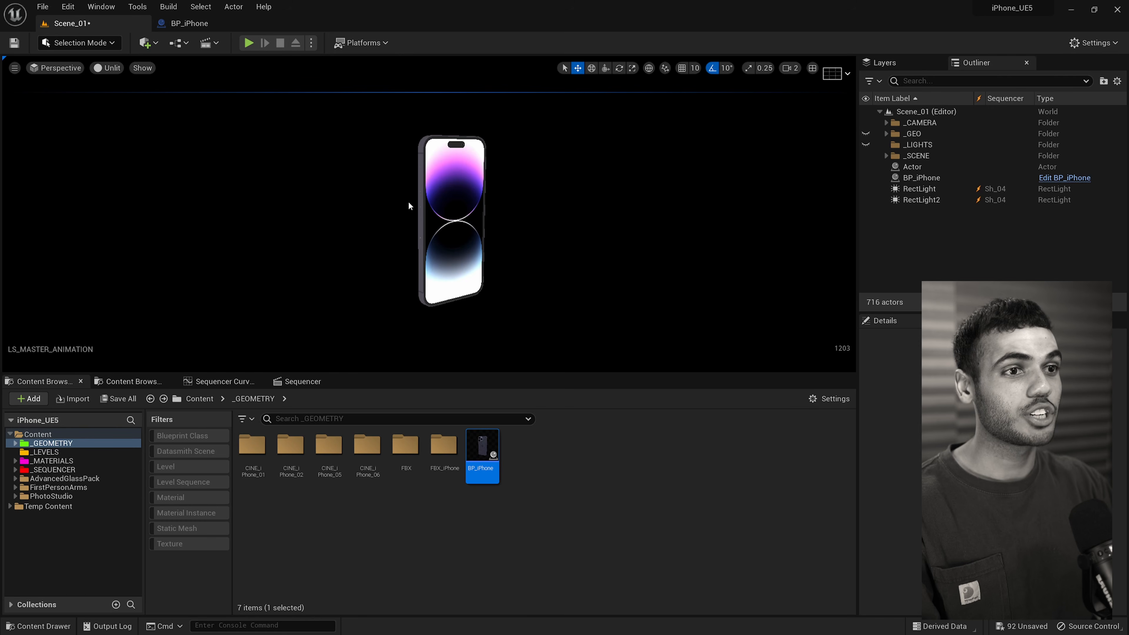
Open the Scene_01 folder inside _SEQUENCER and look up the Level Sequence asset type under Cinematics without creating one.
click(51, 469)
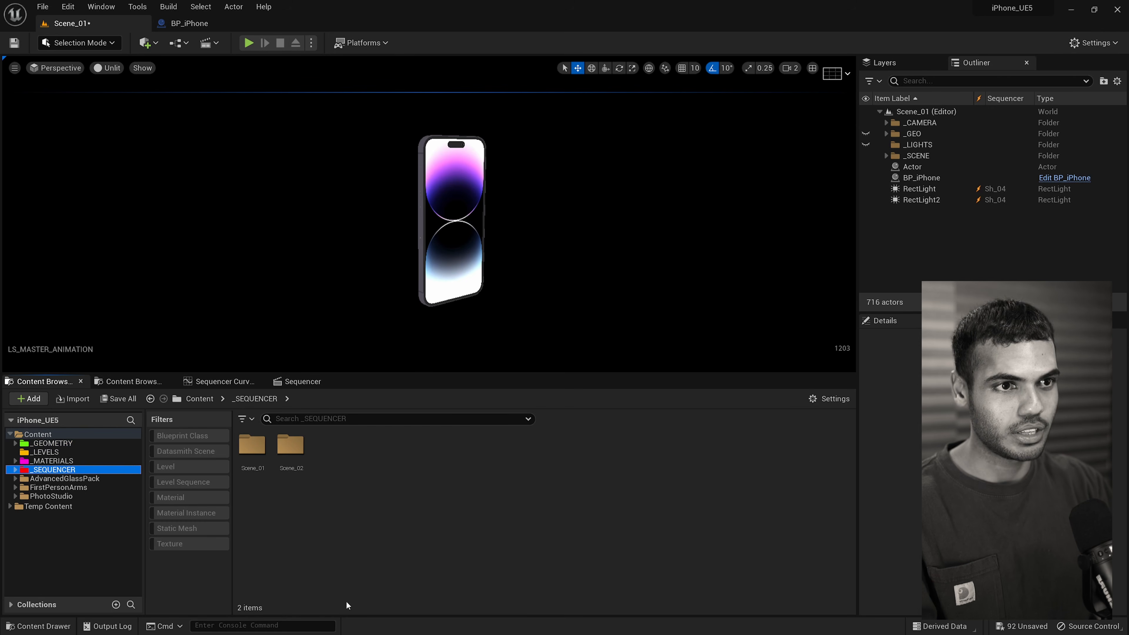
double_click(252, 449)
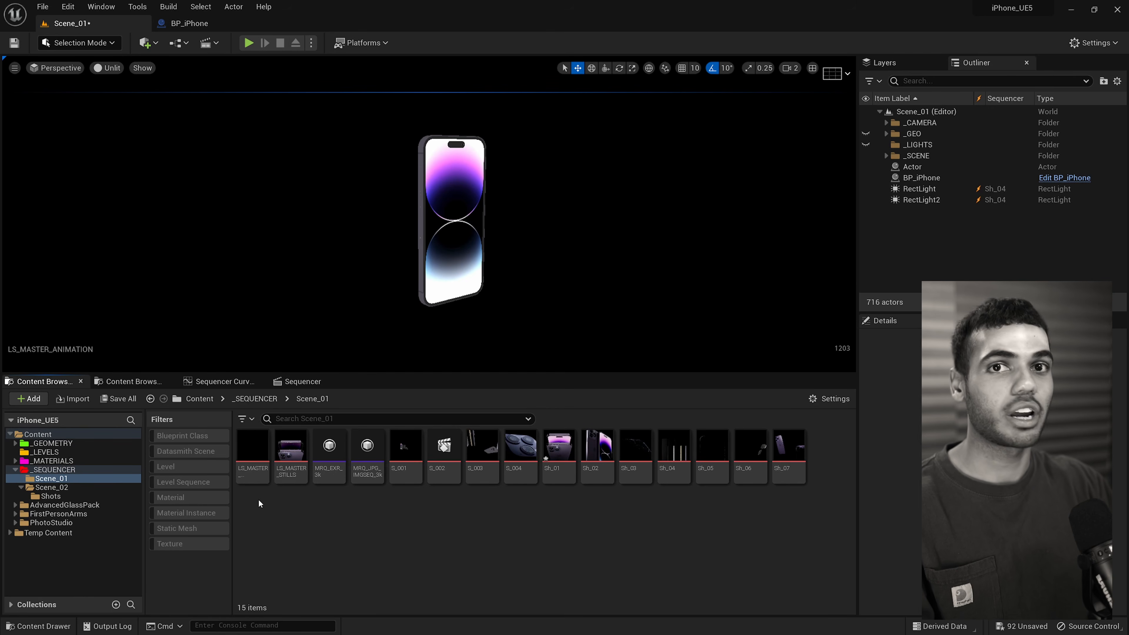
right_click(283, 520)
mouse_move(400, 328)
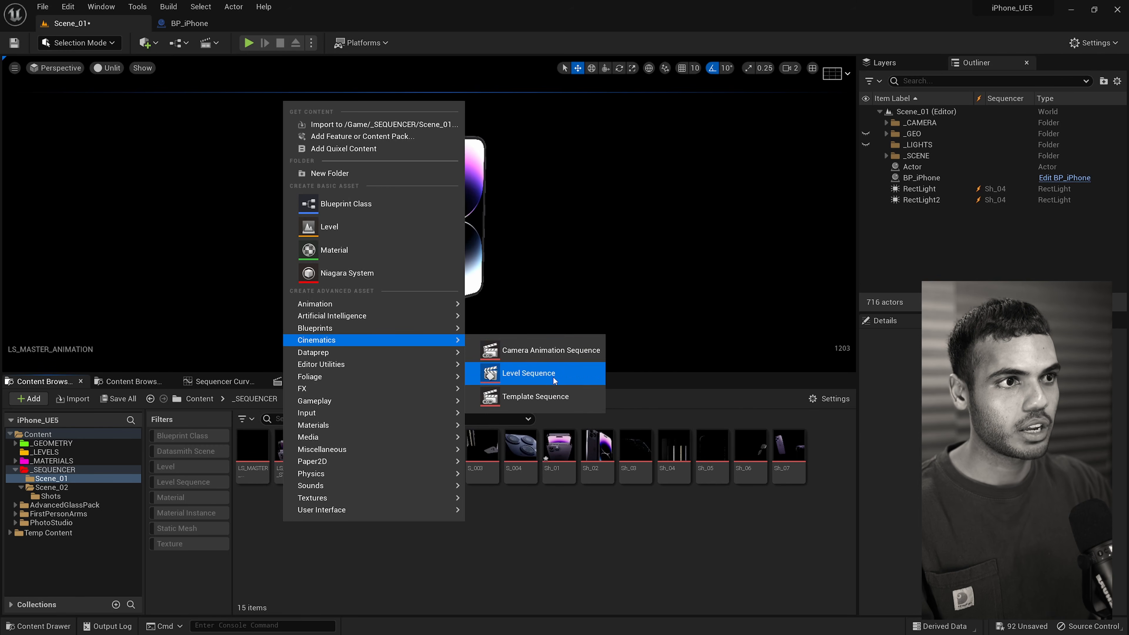
click(440, 545)
Close the current Sequencer, reopen the LS_MASTER_ANIMATION level sequence from the Scene_01 folder and place the playhead near its start.
click(252, 449)
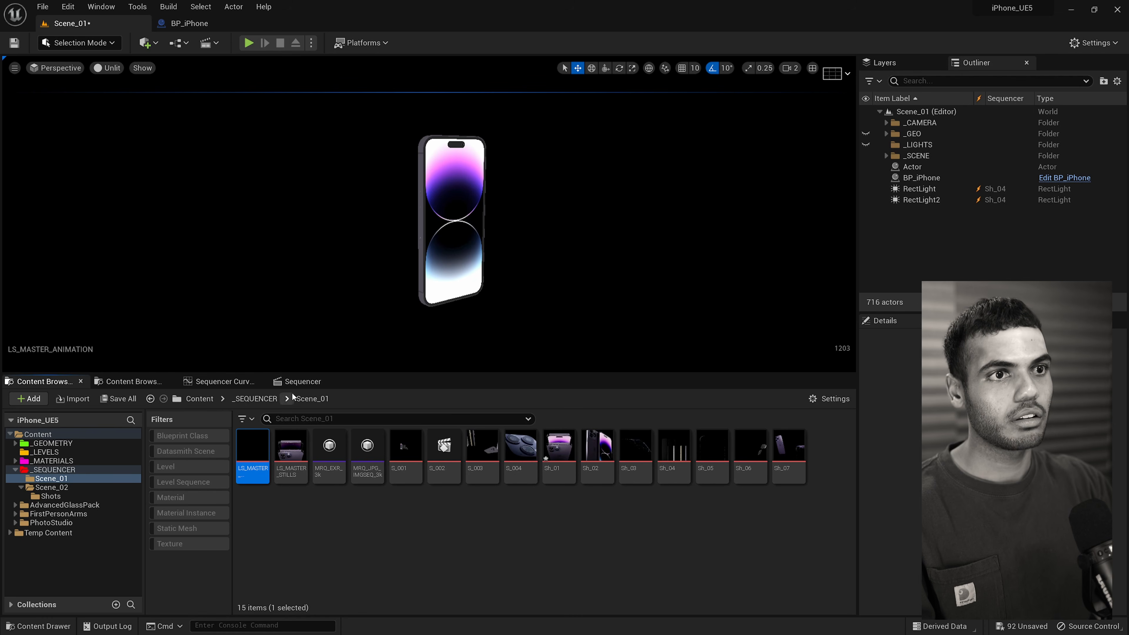
click(297, 381)
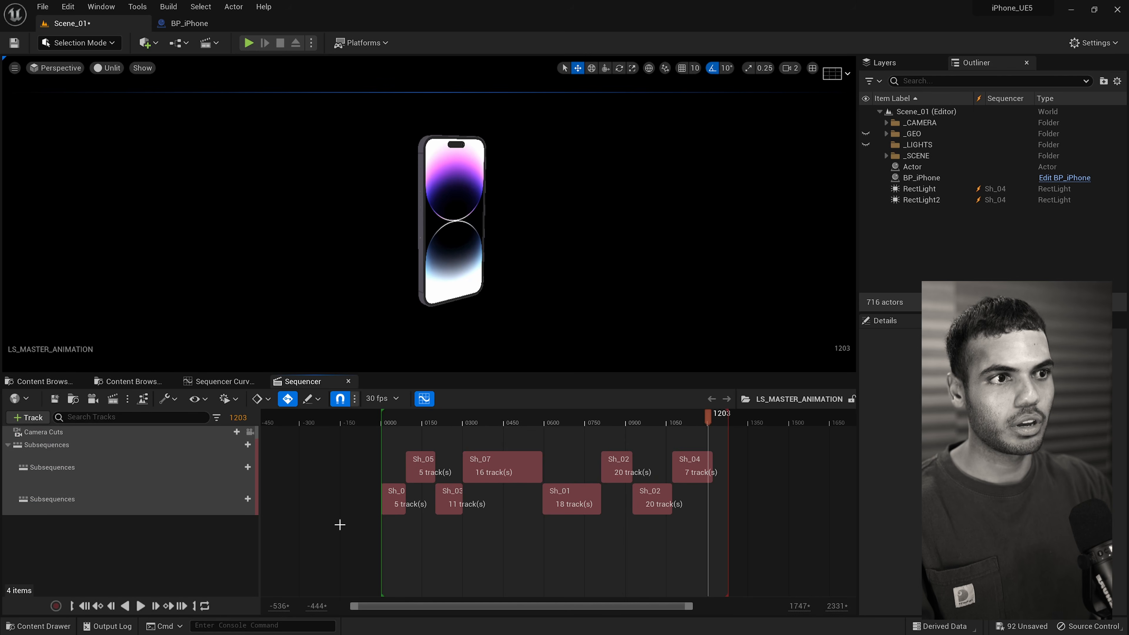
click(348, 381)
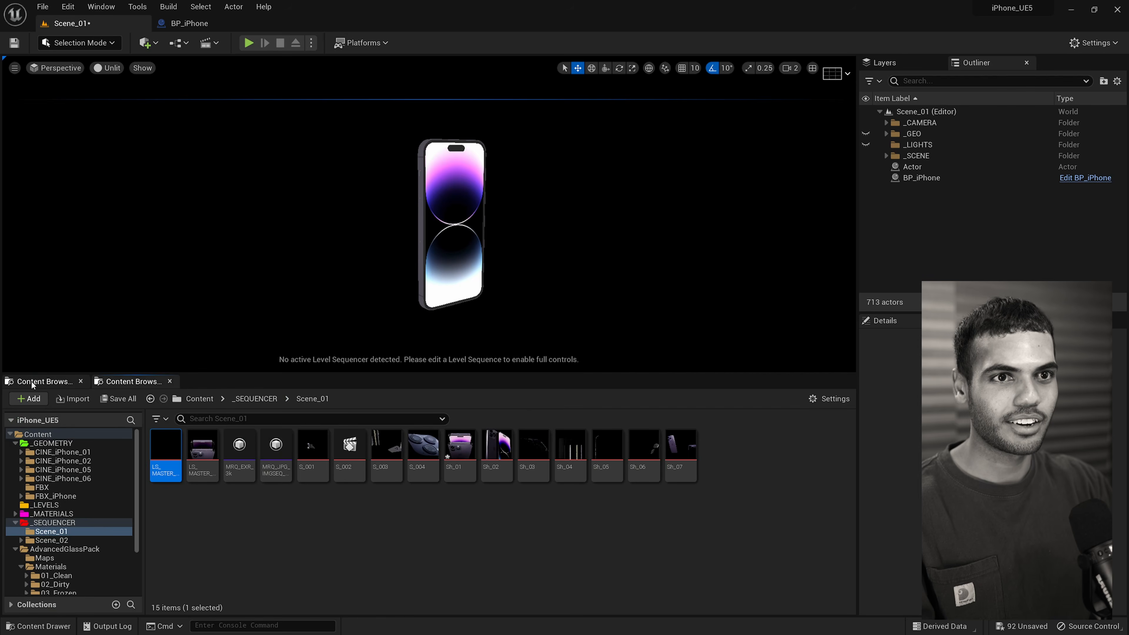
double_click(253, 450)
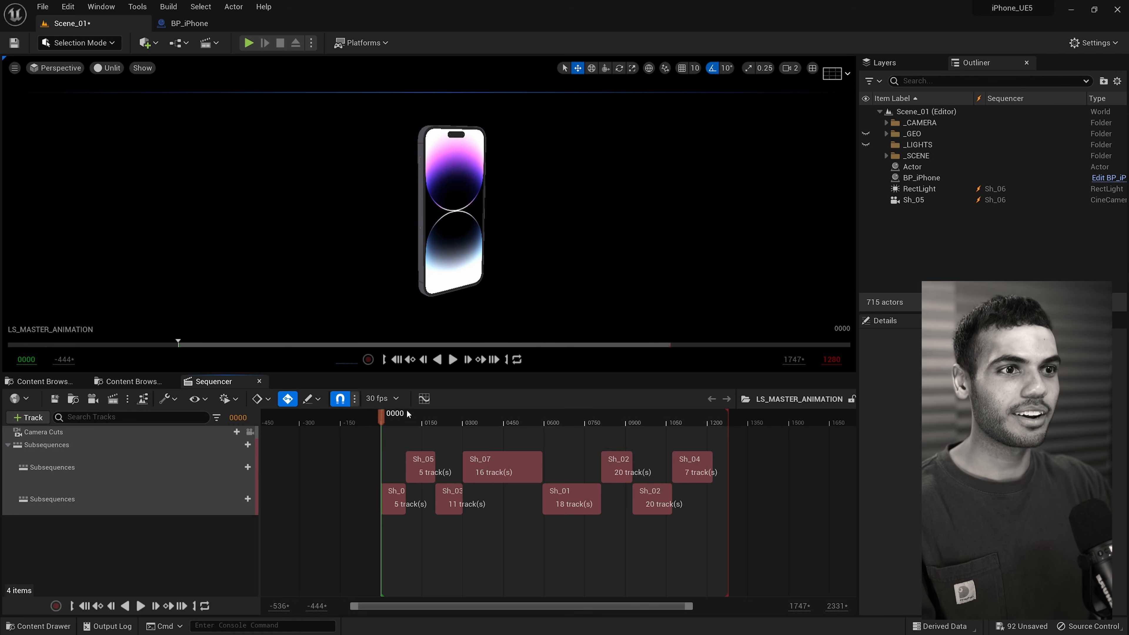
click(389, 421)
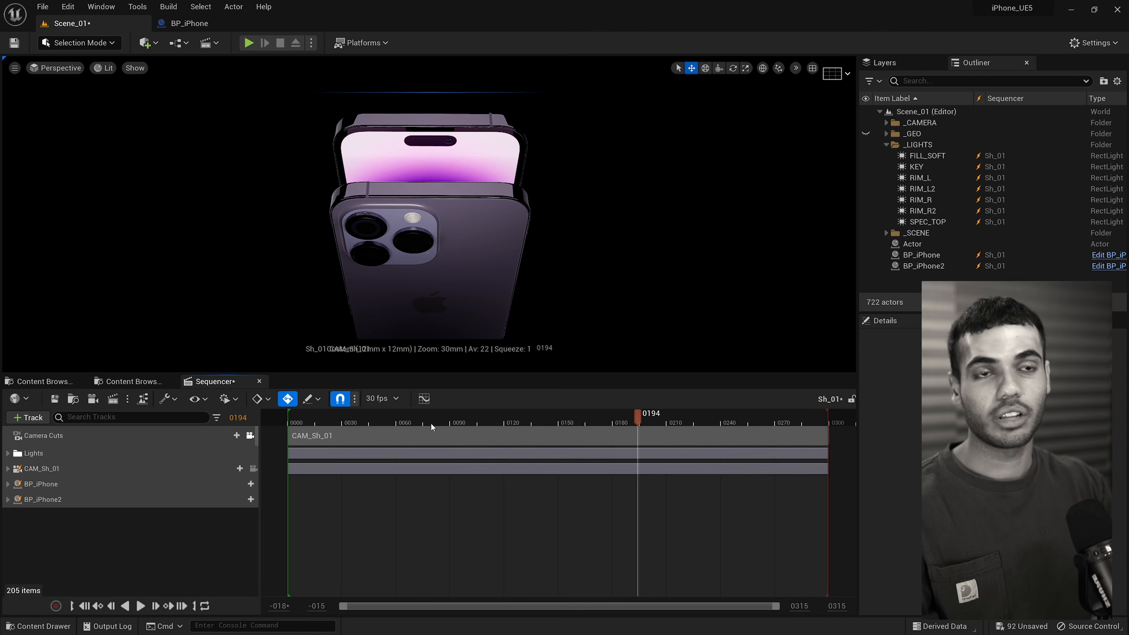
Scrub the Sh_01 shot sequence to frame 30 and return to the content browser's Scene_01 folder.
drag(401, 424, 341, 432)
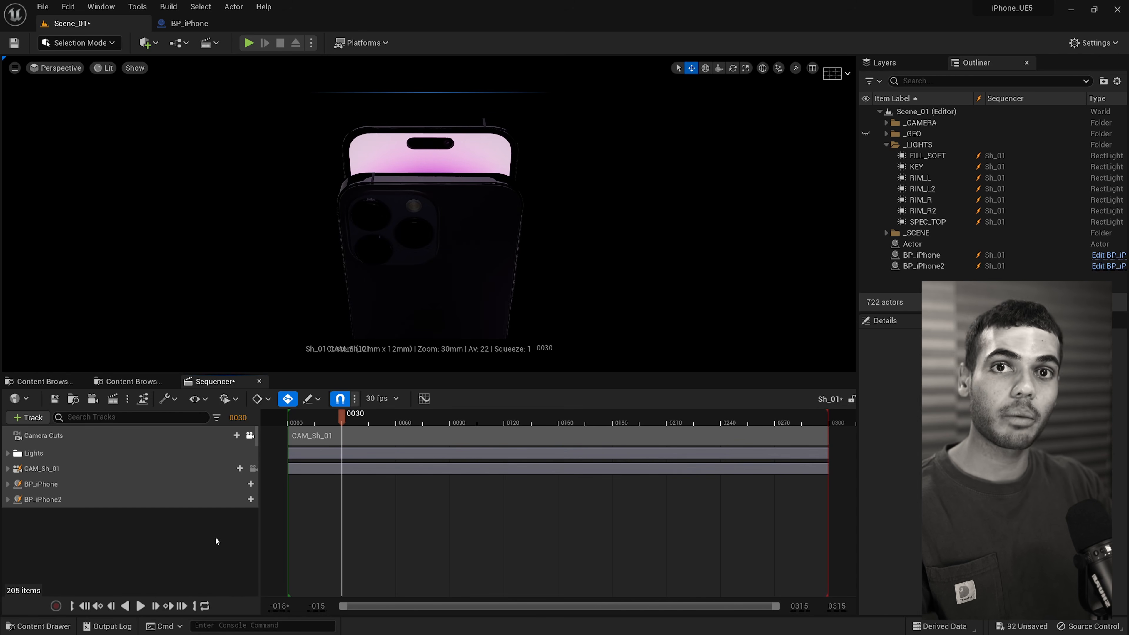
click(84, 386)
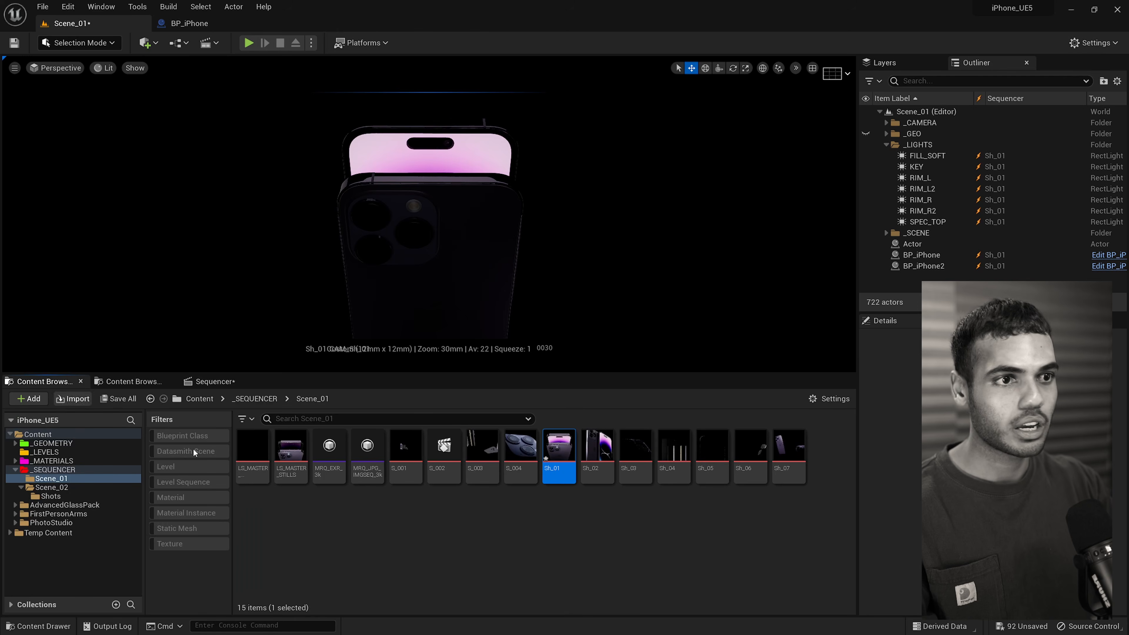
Create a Level Sequence named Sh_08 in the Scene_01 folder and open it in Sequencer.
right_click(363, 524)
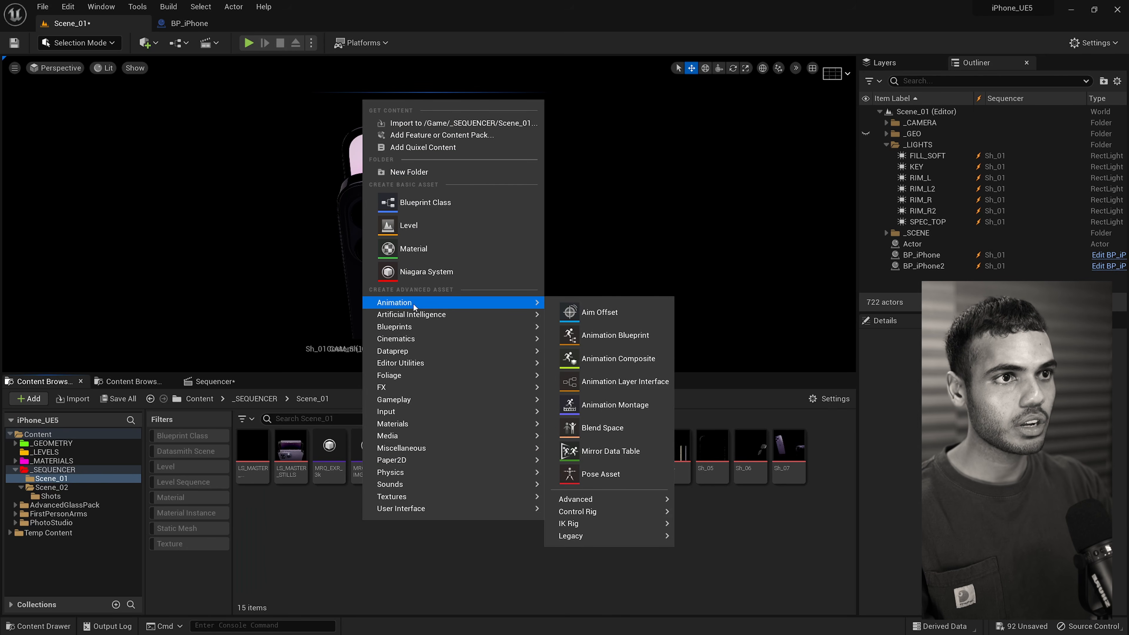
mouse_move(421, 340)
click(651, 370)
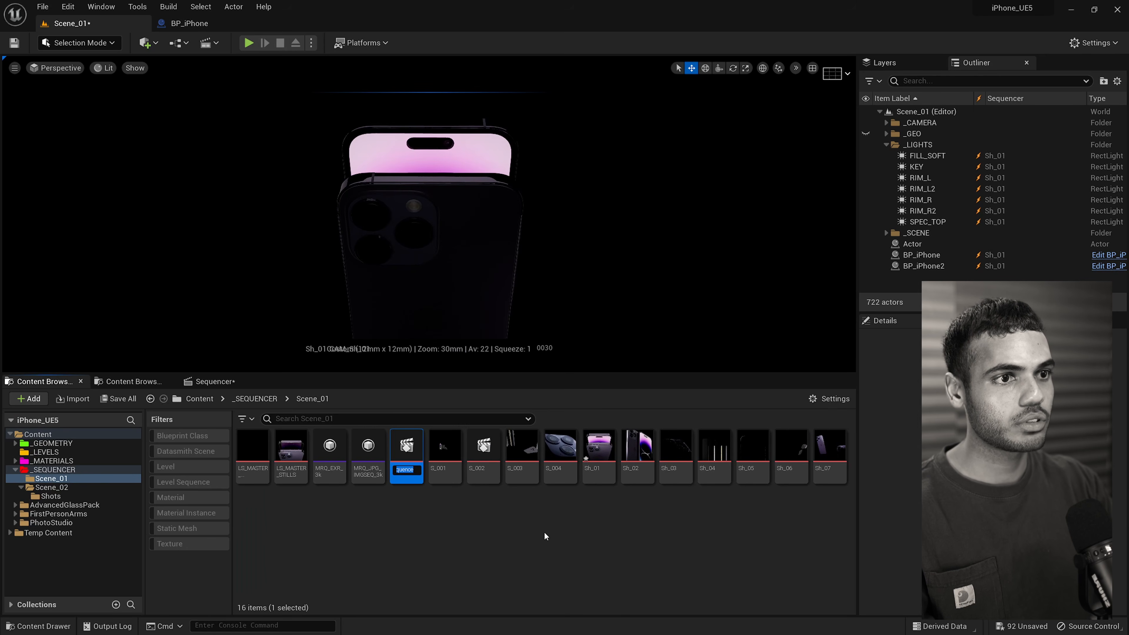
text(Sh)
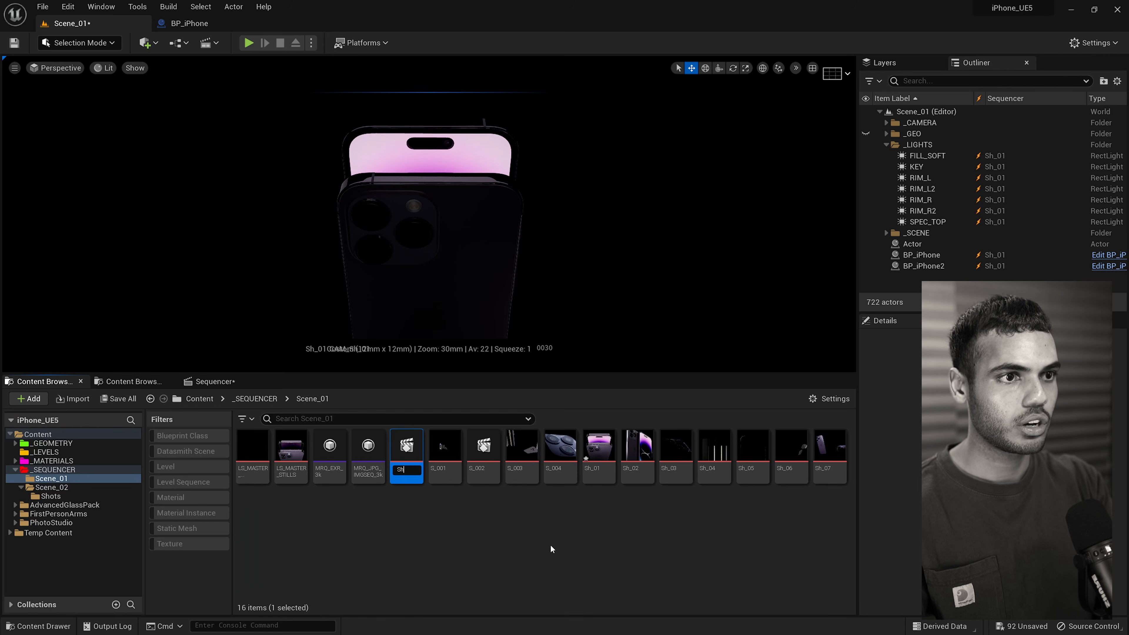
text(_08)
key(Return)
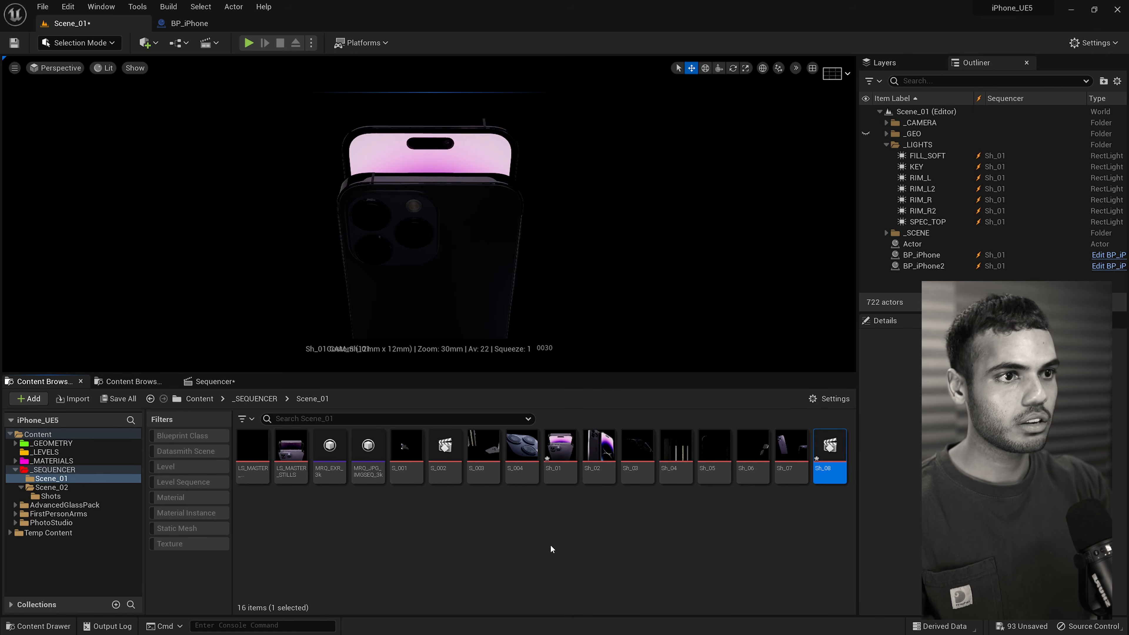
double_click(829, 449)
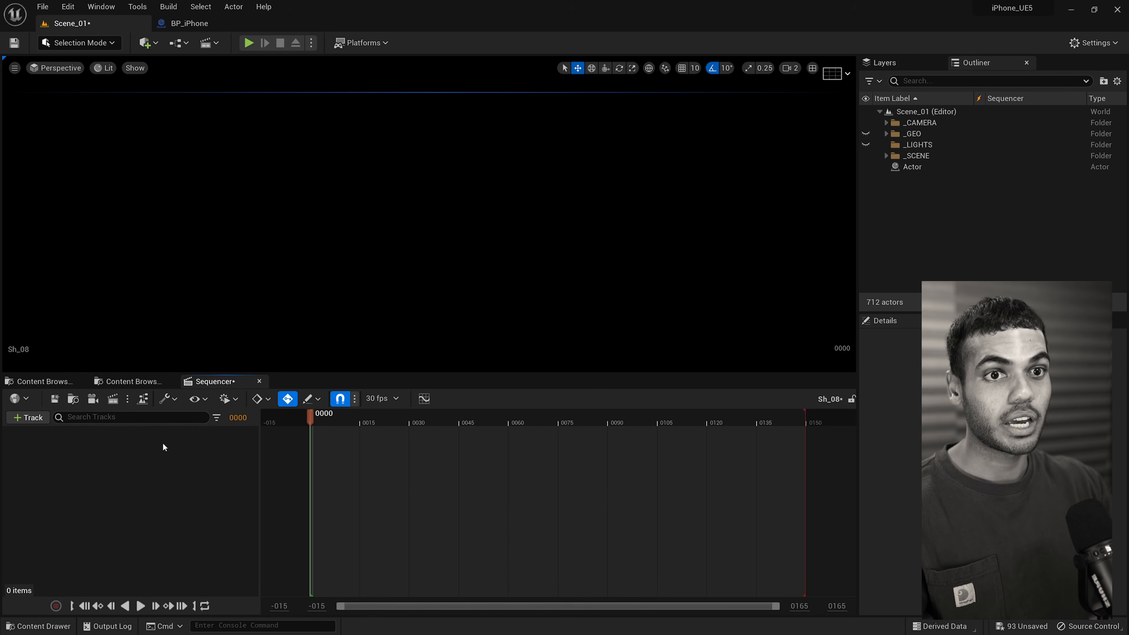
Add a new cine camera with a camera cut to the Sh_08 sequence and rename it CAM_01.
click(28, 417)
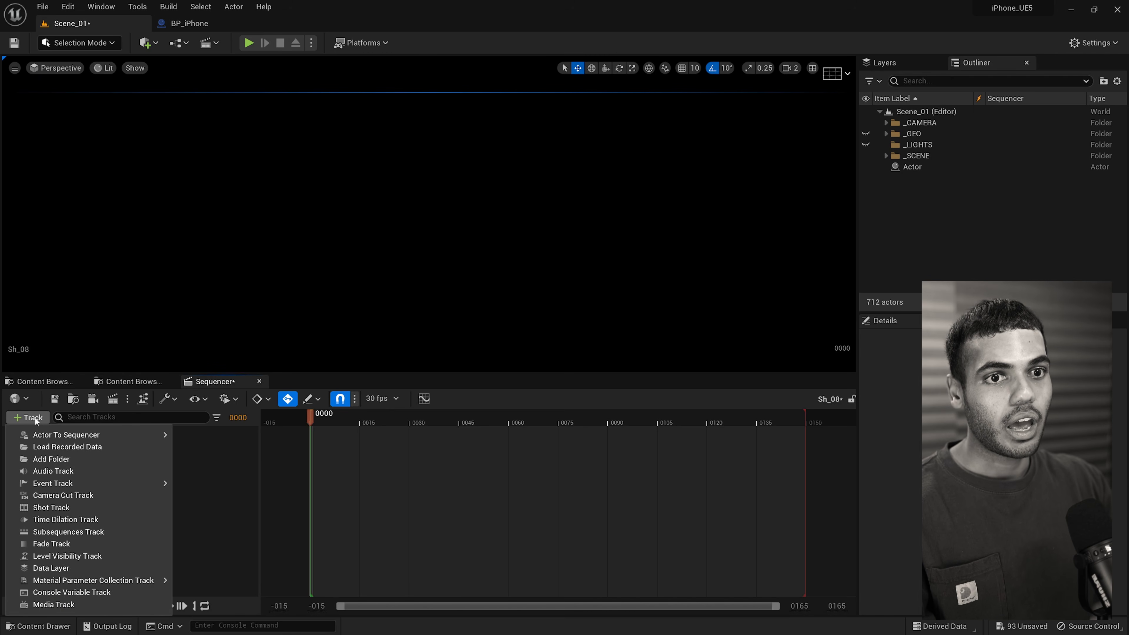
click(201, 472)
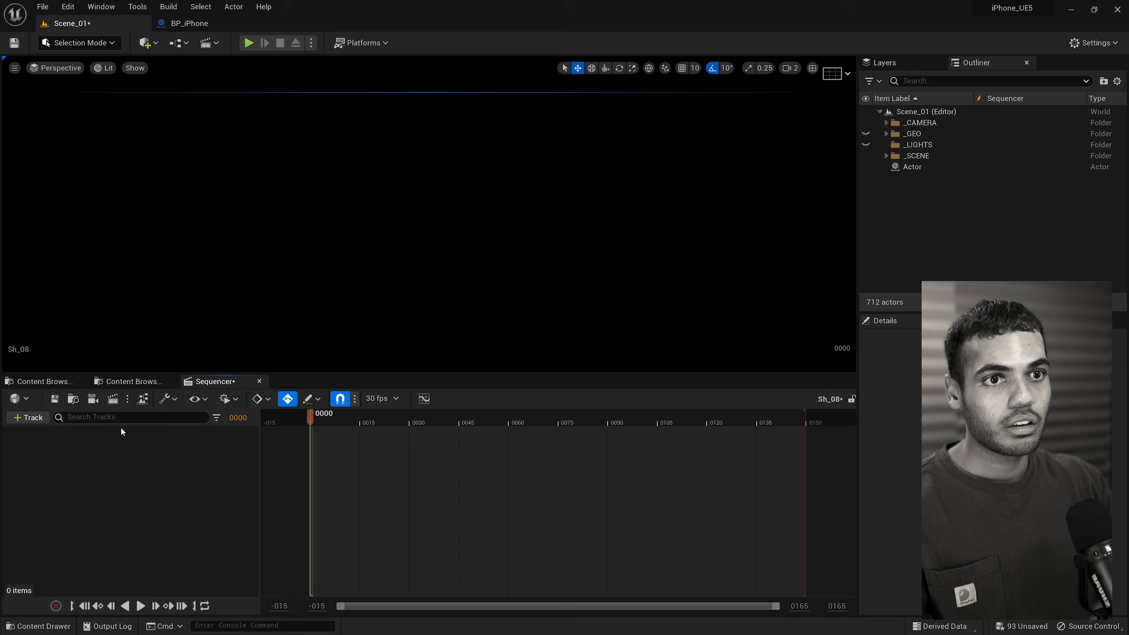
click(92, 400)
double_click(56, 458)
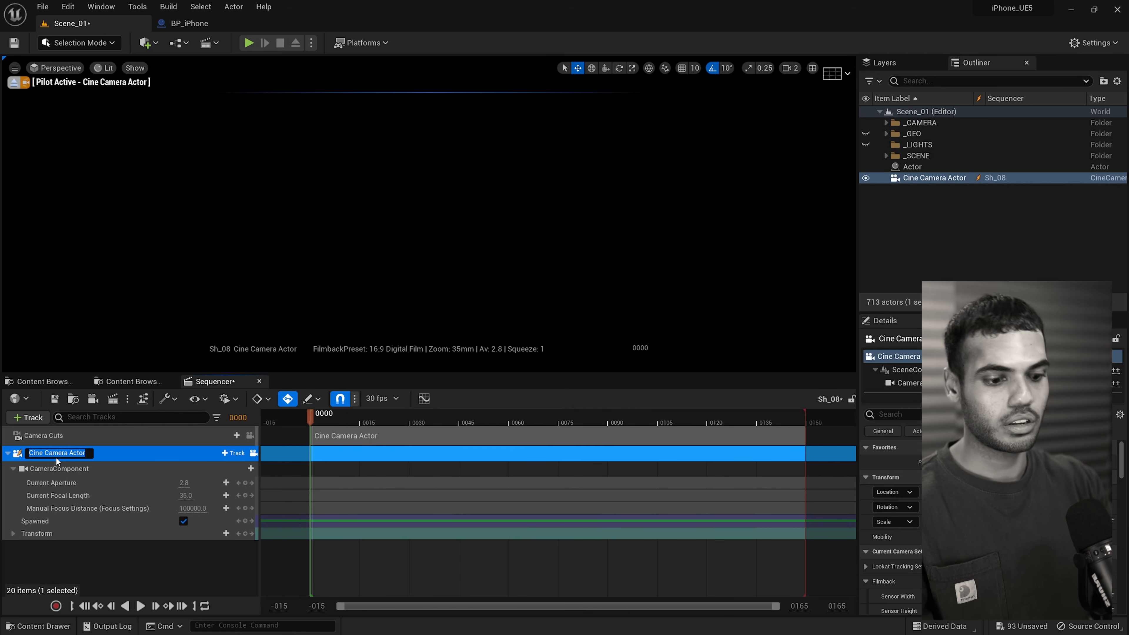
text(CAM_01)
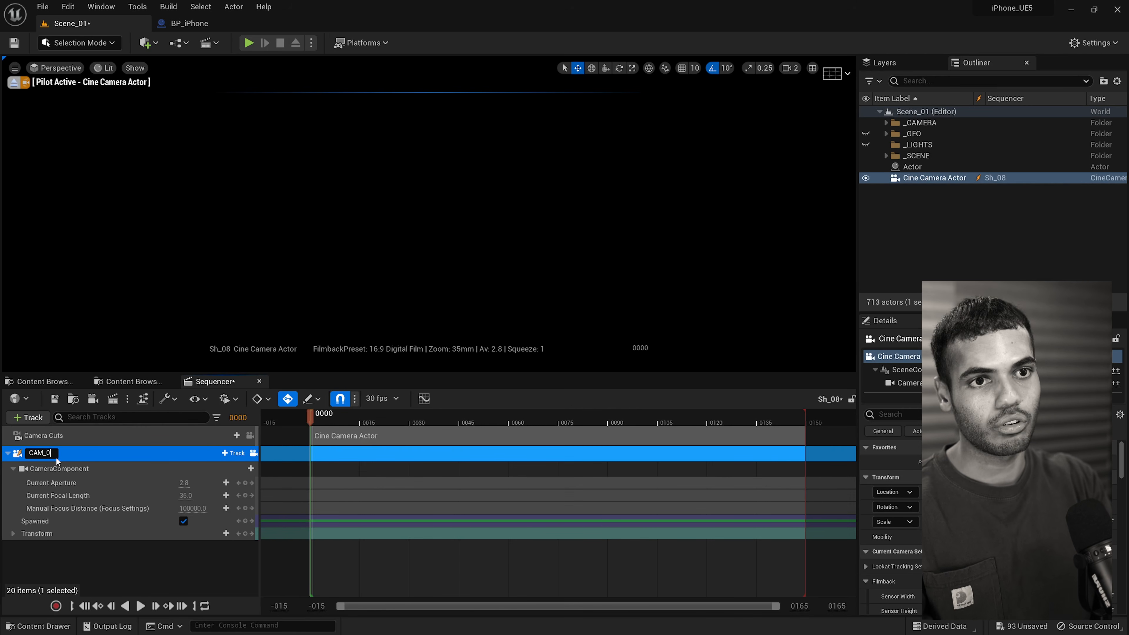
key(ctrl+a)
key(BackSpace)
text(CAM_)
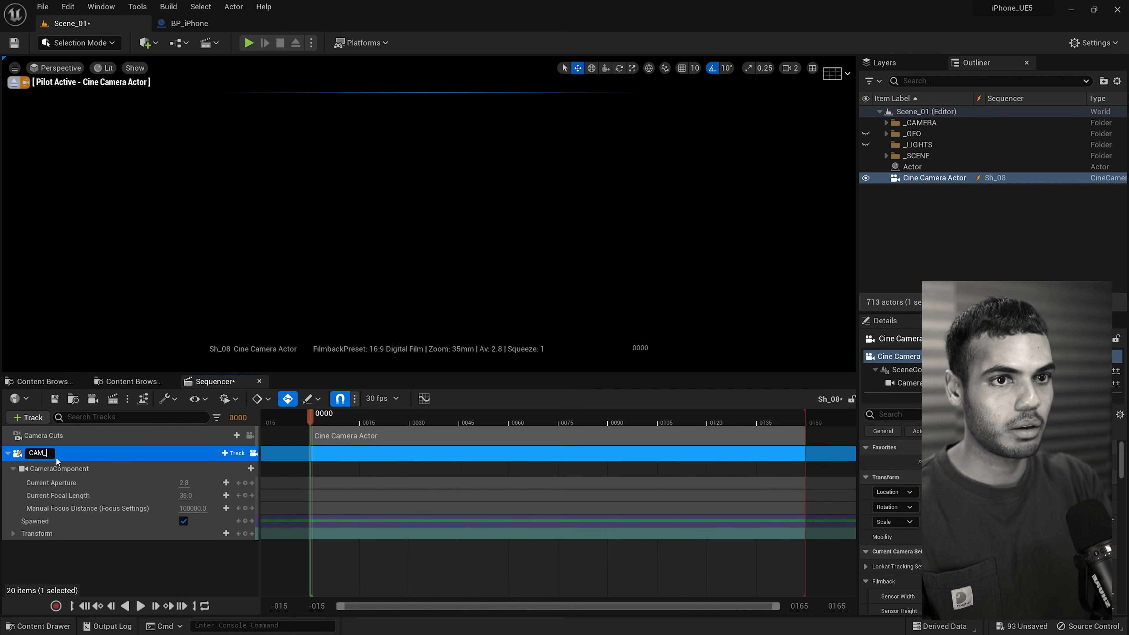
text(01)
key(Return)
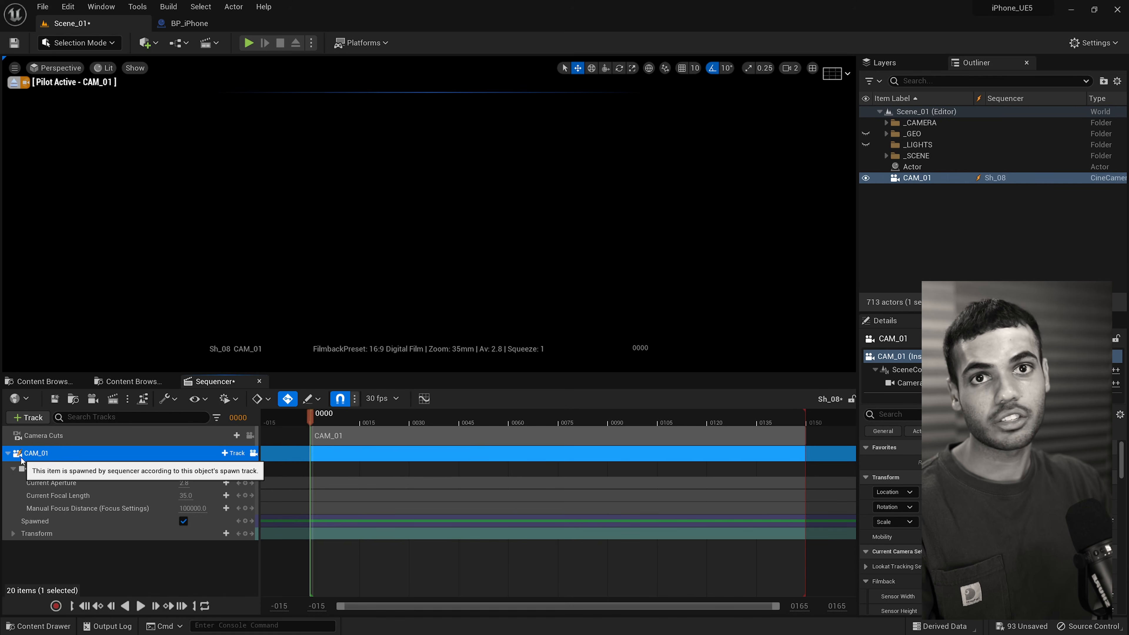
Close Sequencer to check whether CAM_01 stays in the Outliner, reopen Sh_08 and collapse the camera's tracks.
click(8, 454)
click(47, 466)
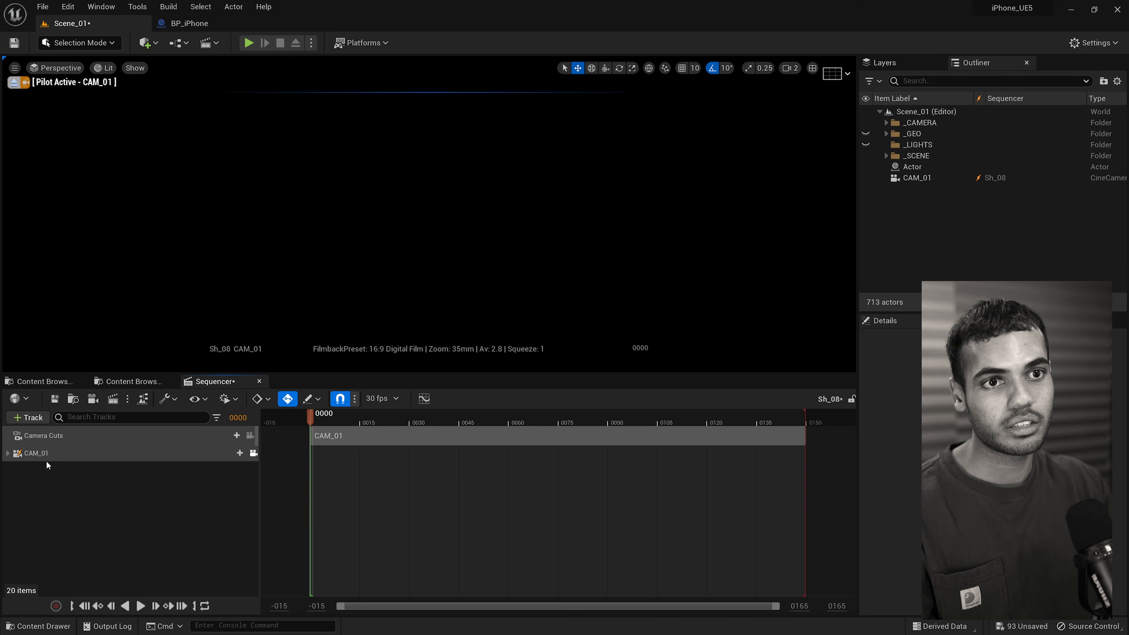
click(47, 455)
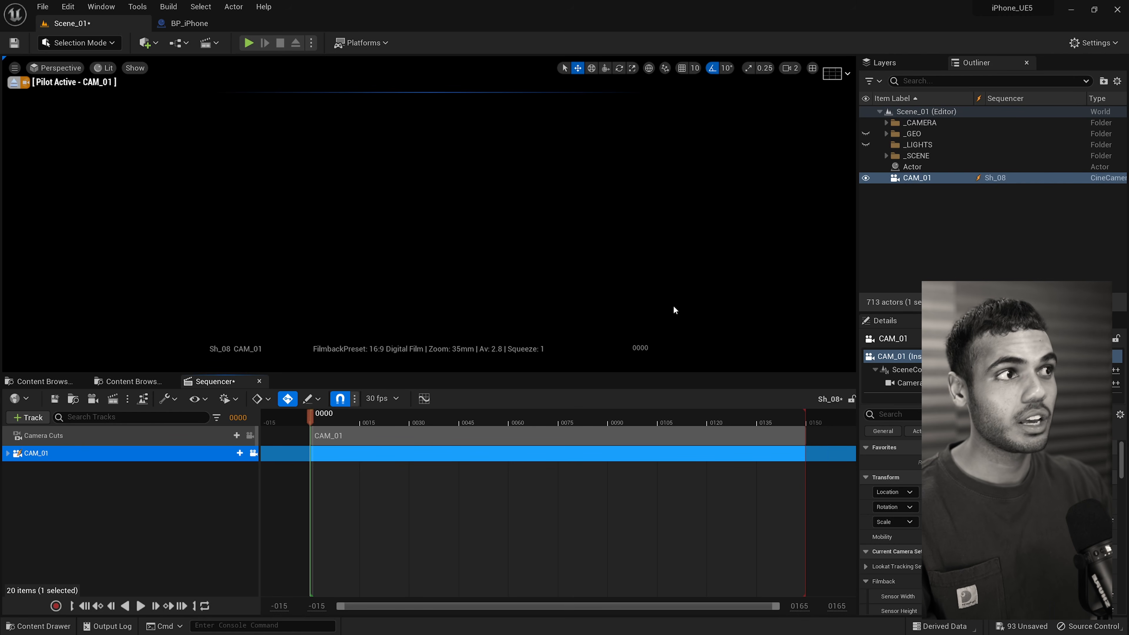
click(259, 382)
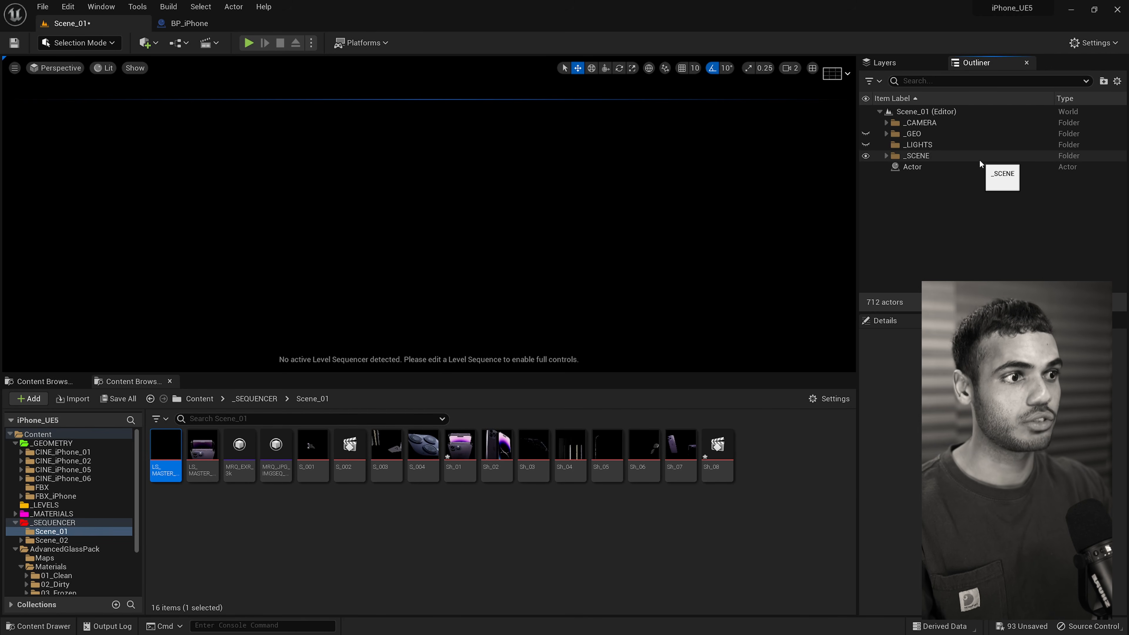
double_click(713, 449)
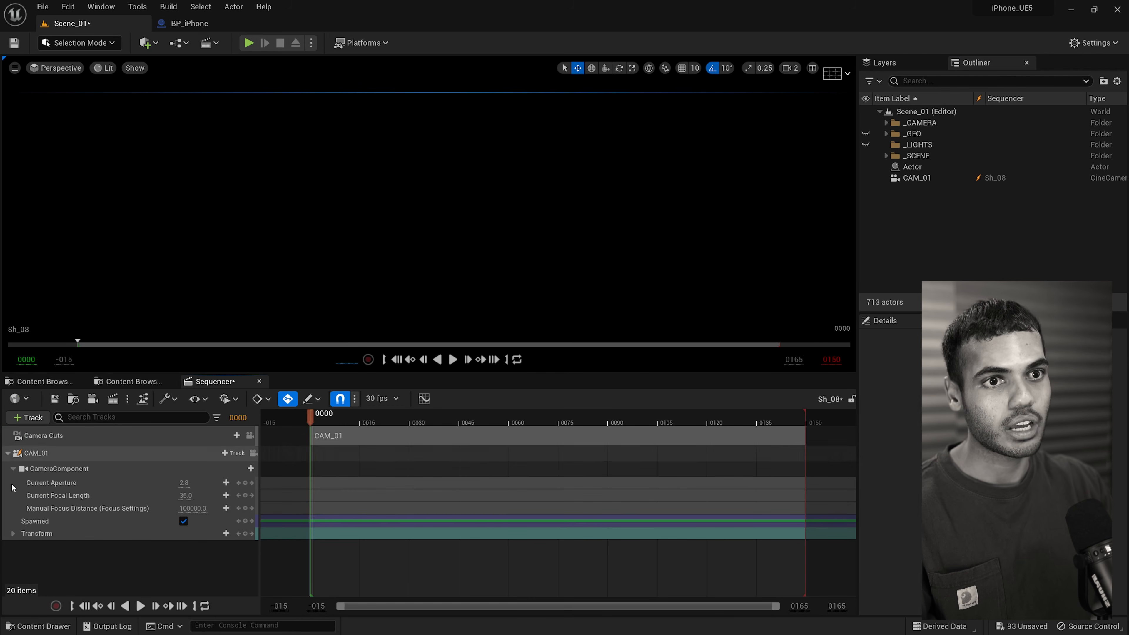
click(8, 453)
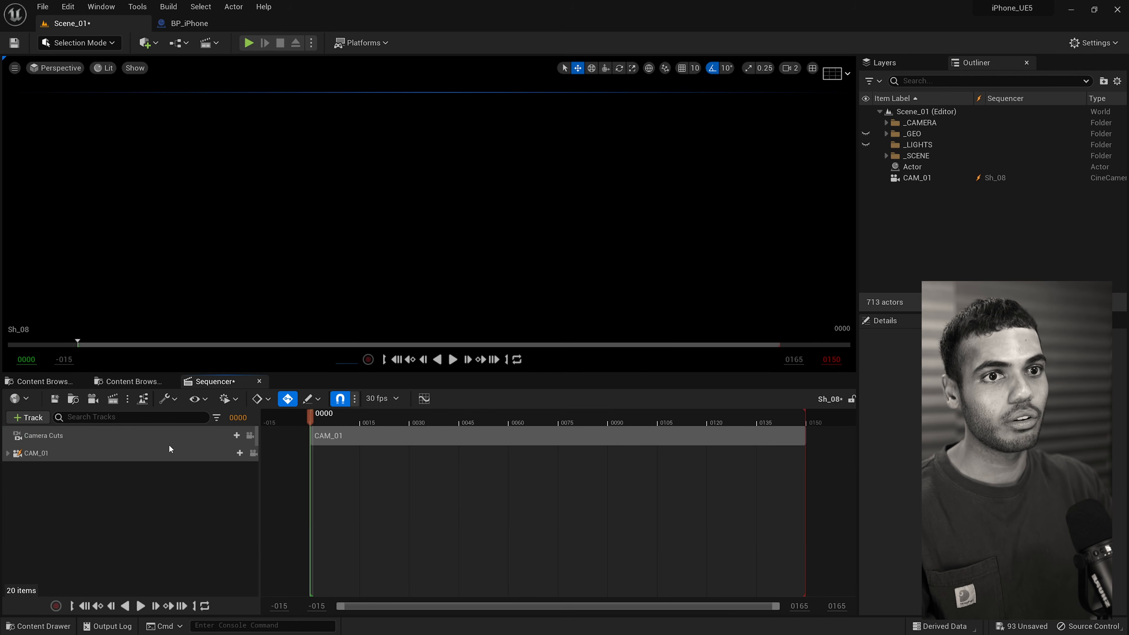
Place BP_iPhone from the _GEOMETRY folder in the level, reset its location to the origin and show the viewport Unlit.
click(42, 382)
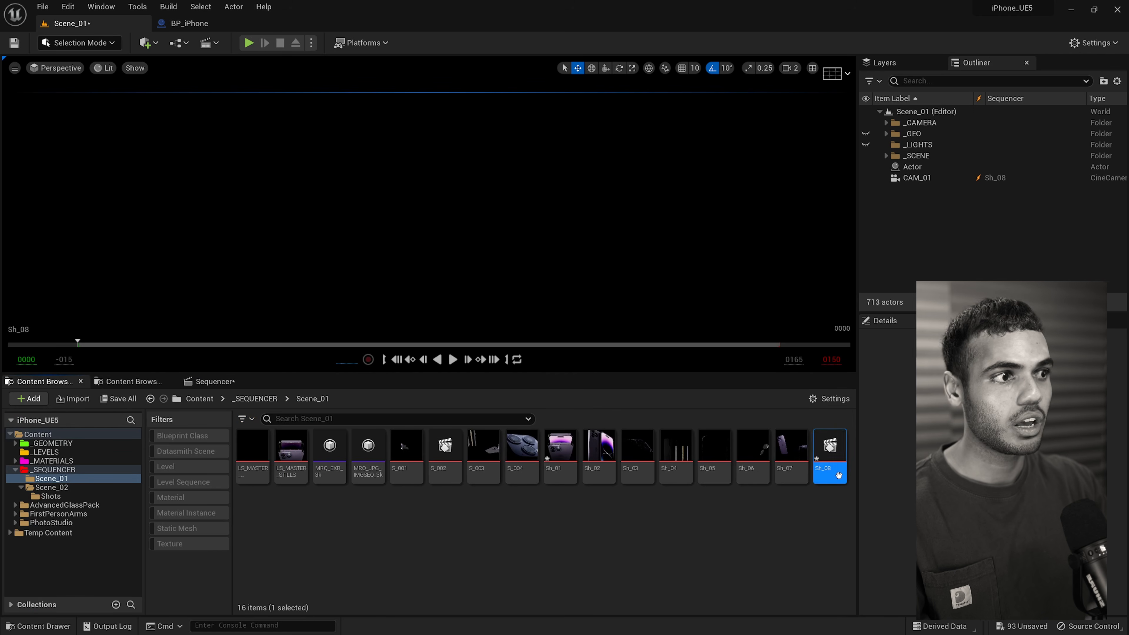
drag(480, 447, 459, 270)
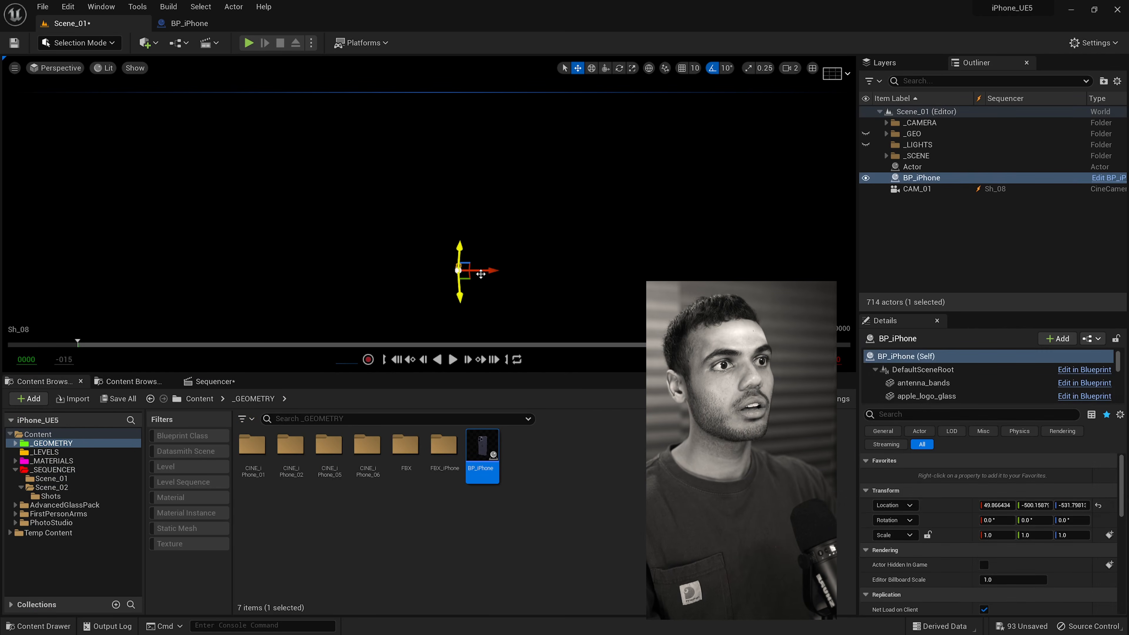
click(1099, 505)
key(alt+3)
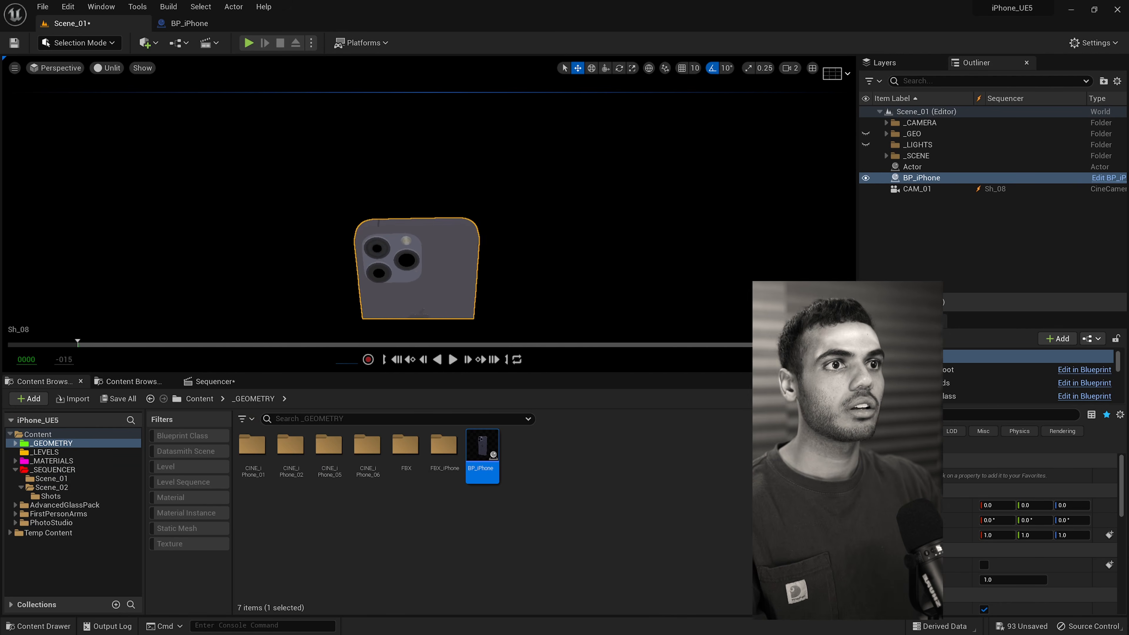
Add BP_iPhone from the Outliner to the Sh_08 sequence, convert it to a spawnable and collapse its tracks.
click(209, 382)
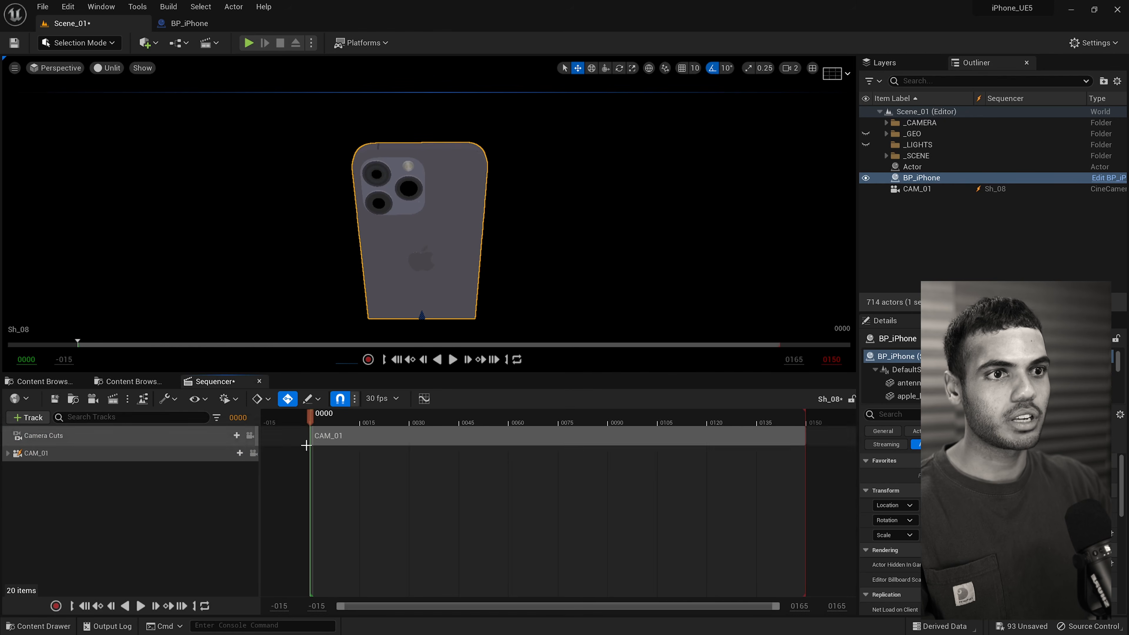
drag(922, 178, 151, 492)
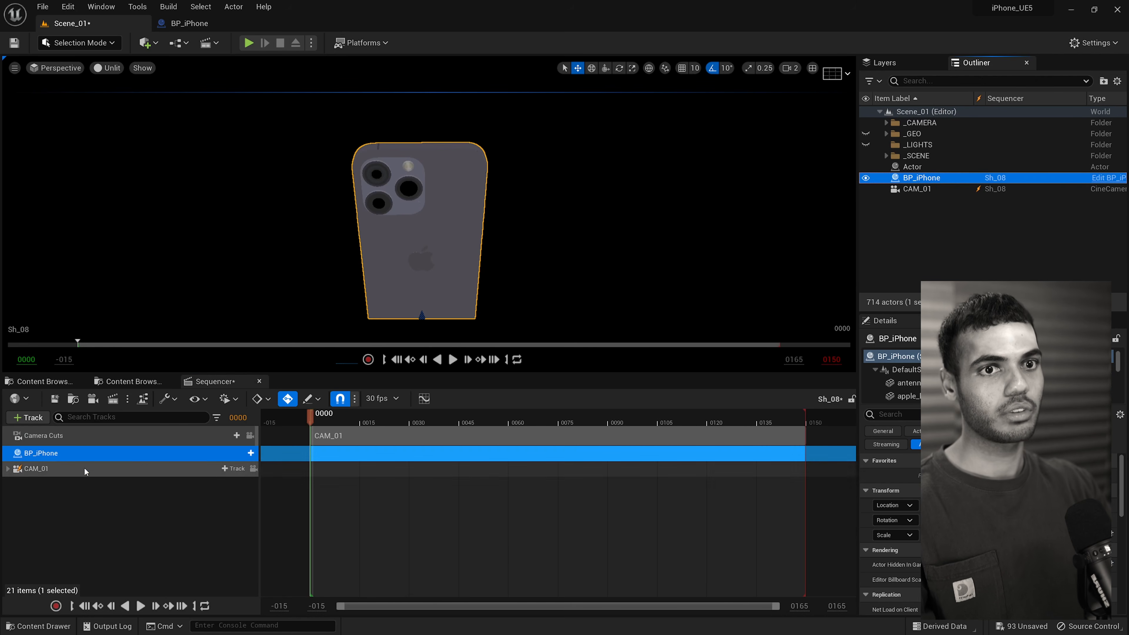
right_click(41, 452)
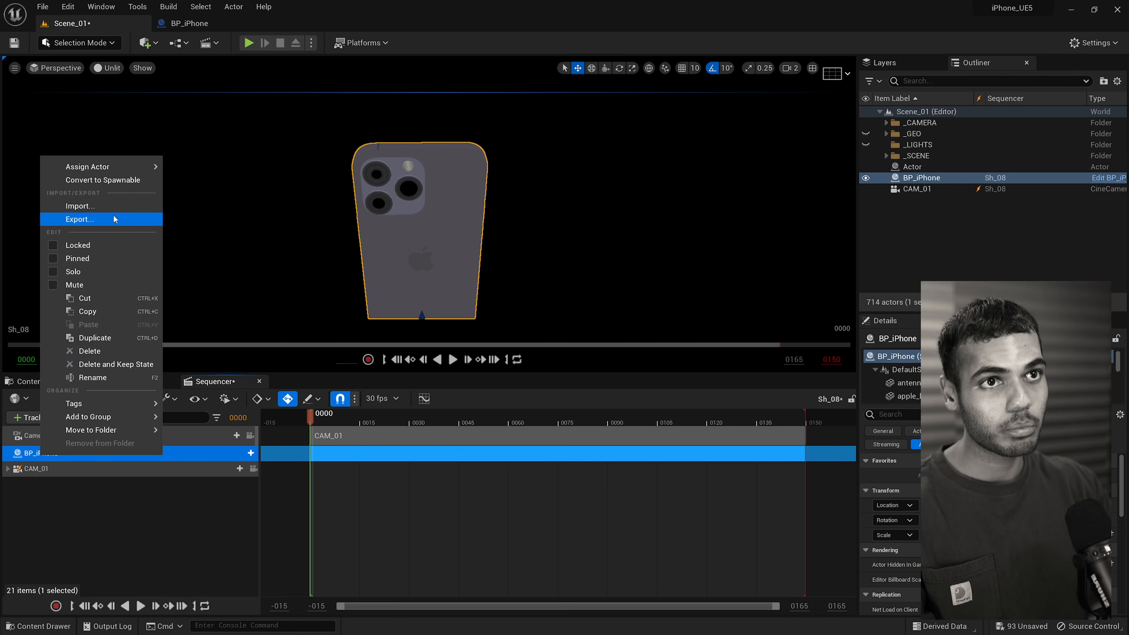
click(120, 181)
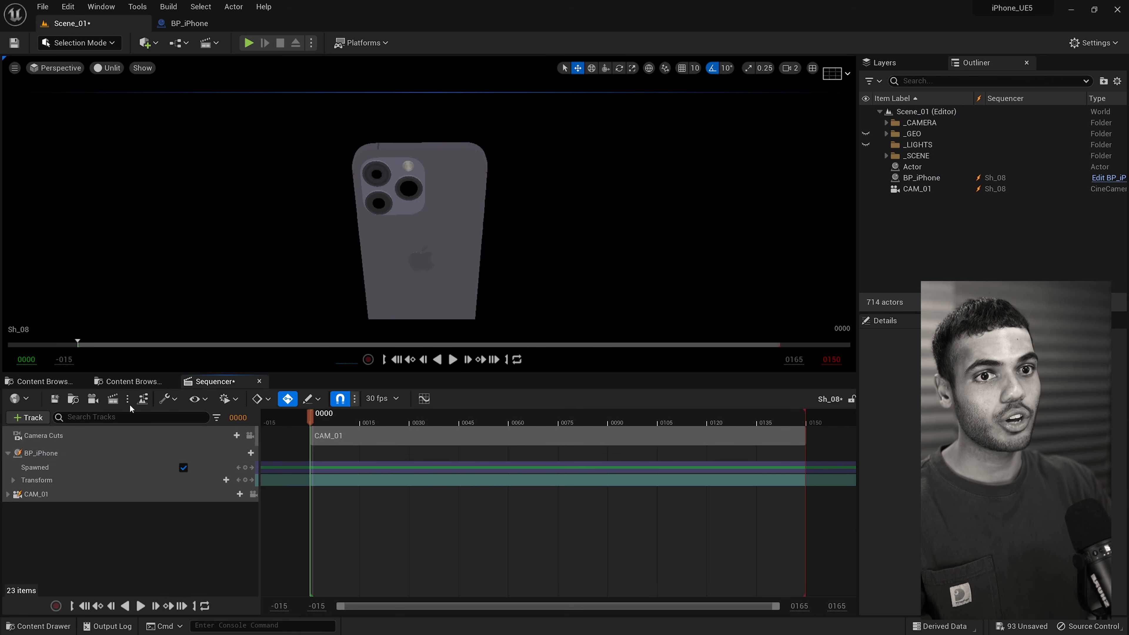
click(8, 454)
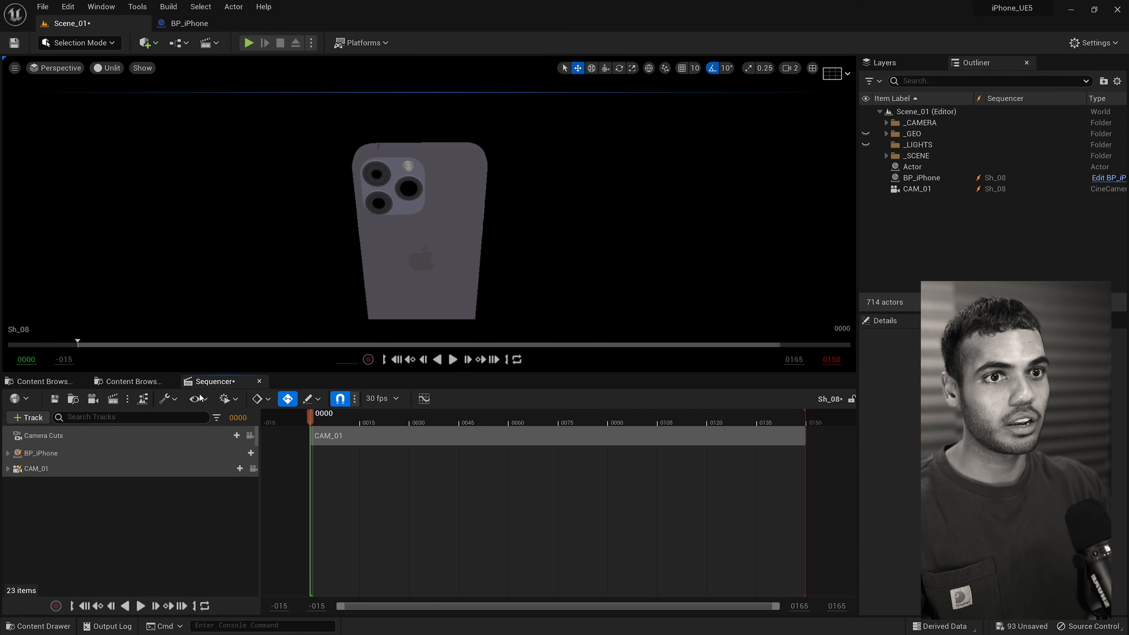
Close and reopen Sh_08 to check its spawnables, and open the Sh_01 sequence from the _SEQUENCER Scene_01 folder.
click(259, 381)
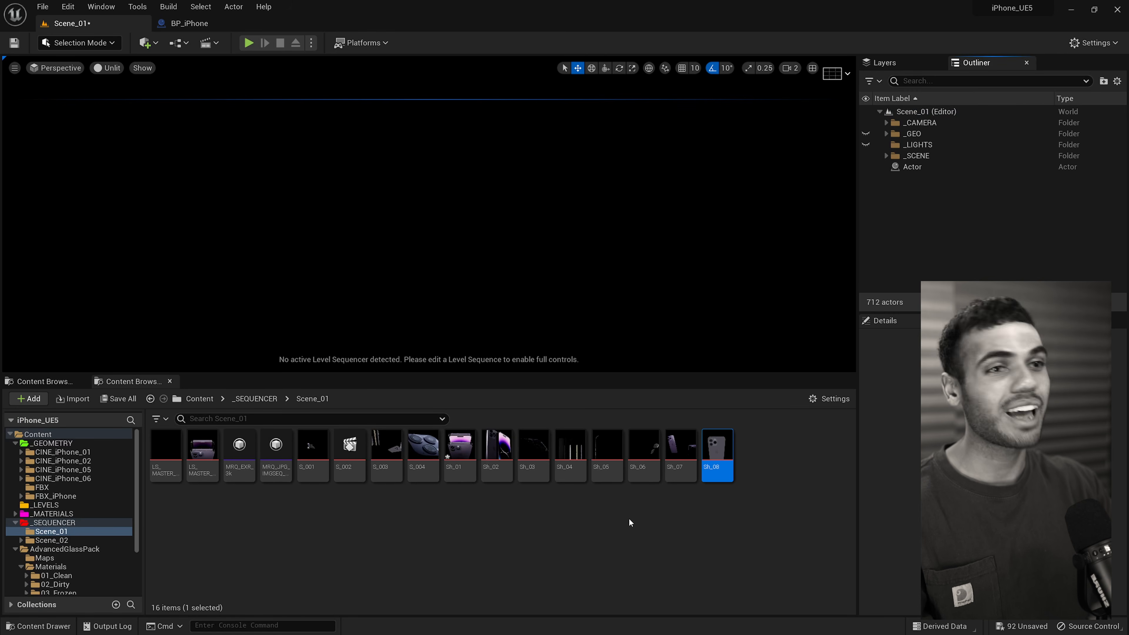
double_click(715, 444)
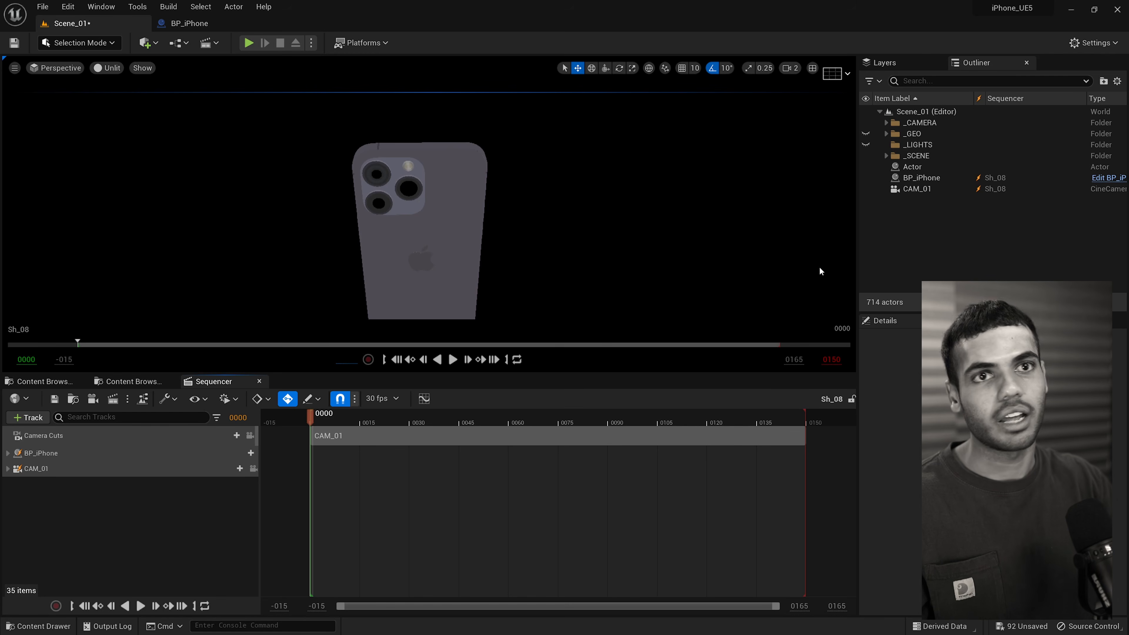
click(38, 382)
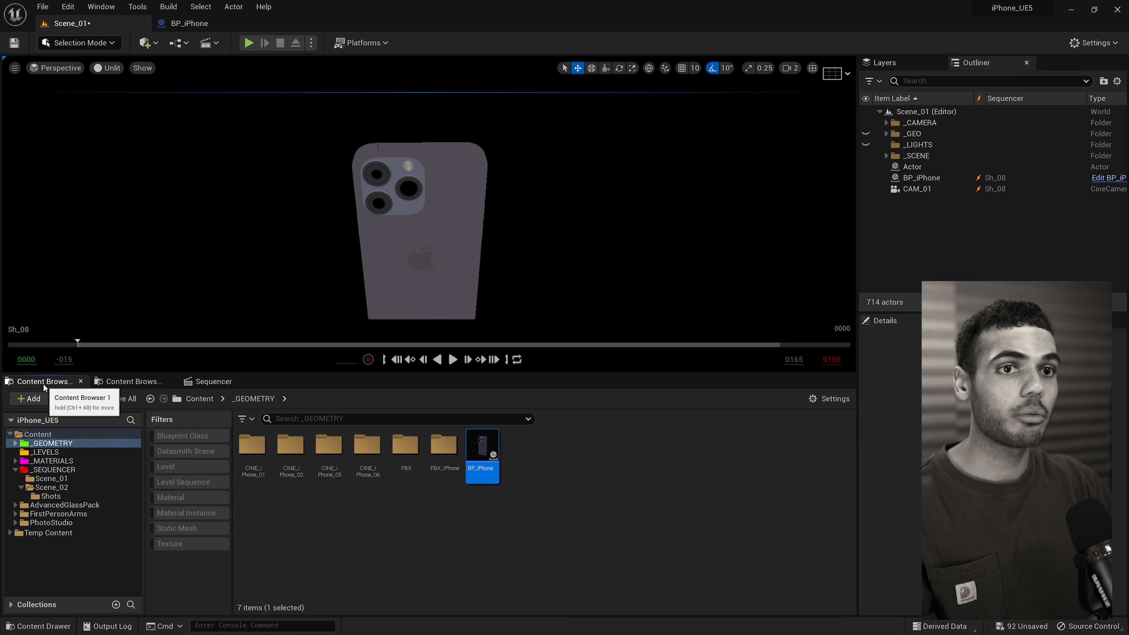
click(84, 470)
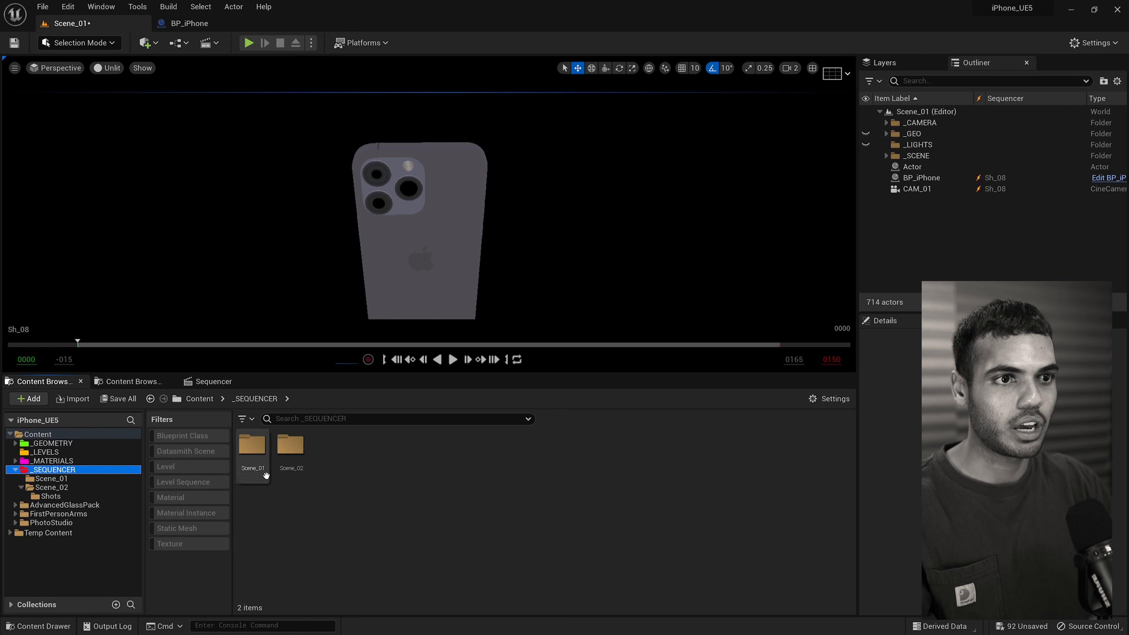
click(251, 469)
double_click(252, 469)
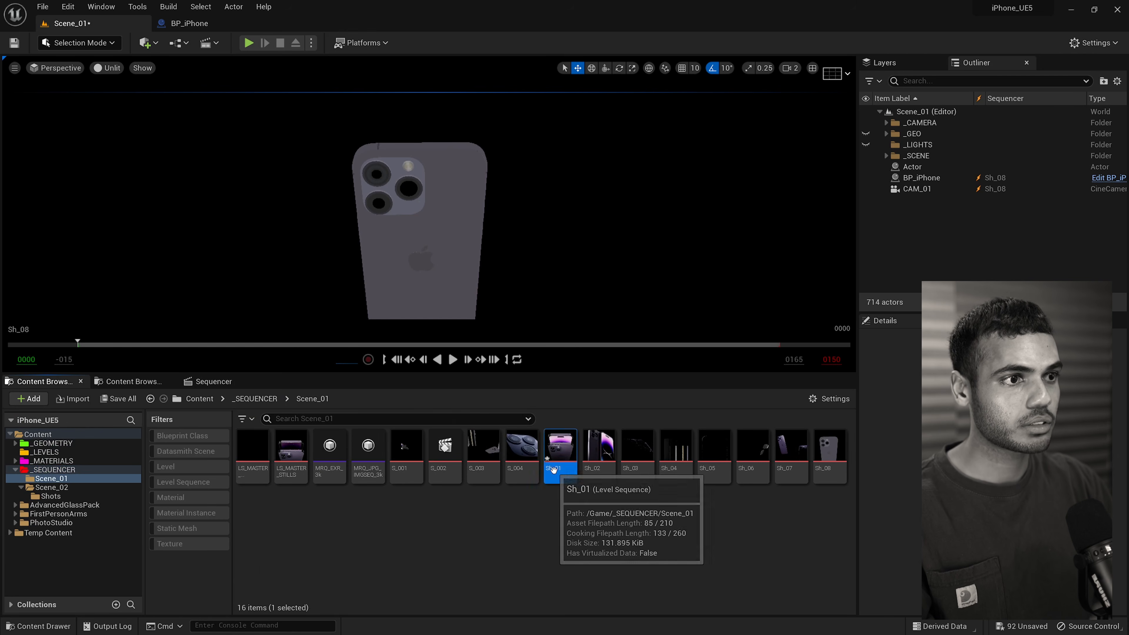
double_click(558, 465)
Select the BP_iPhone and BP_iPhone2 tracks in Sh_01 in turn to identify each phone in the viewport.
click(413, 245)
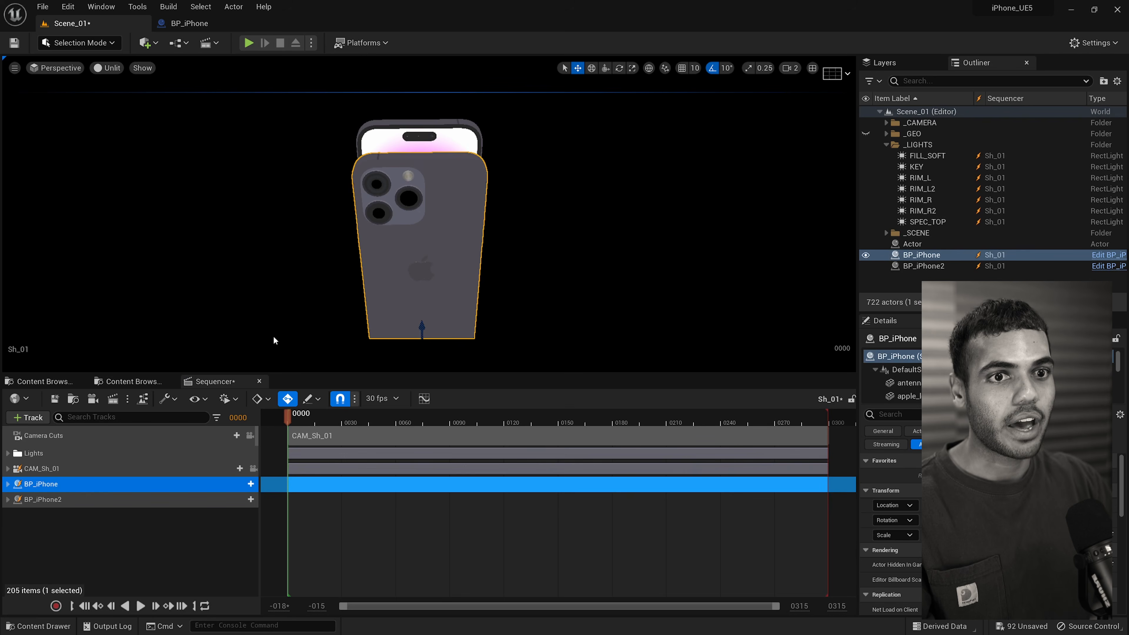
click(80, 497)
click(84, 485)
click(79, 504)
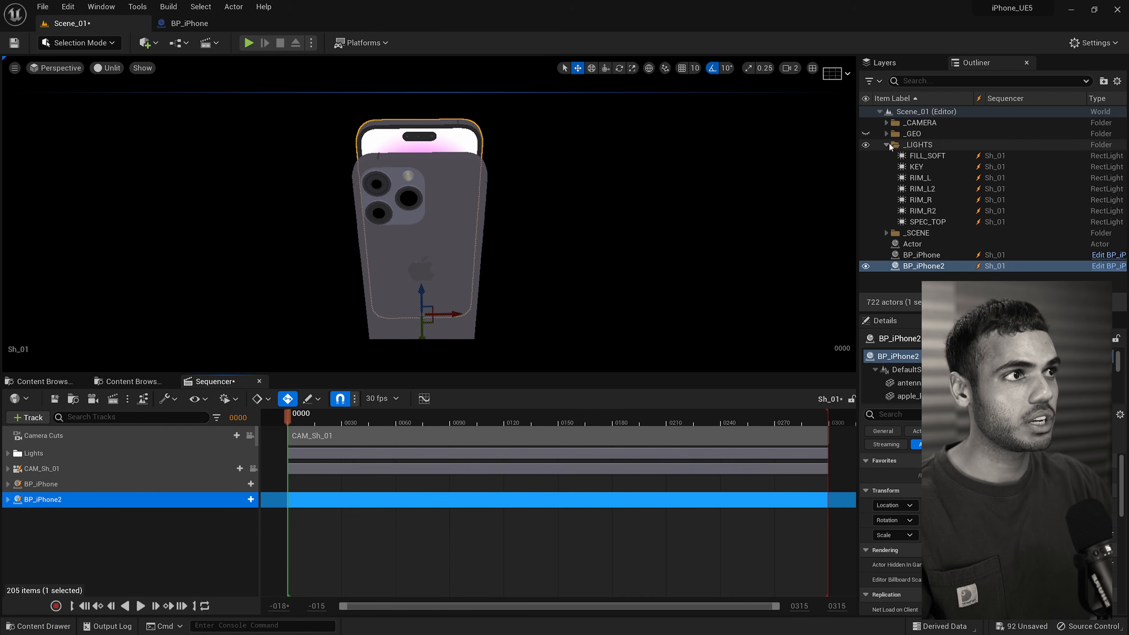
Expand the Lights folder in Sh_01 and select all its lights from FILL_SOFT to SPEC_TOP.
click(7, 453)
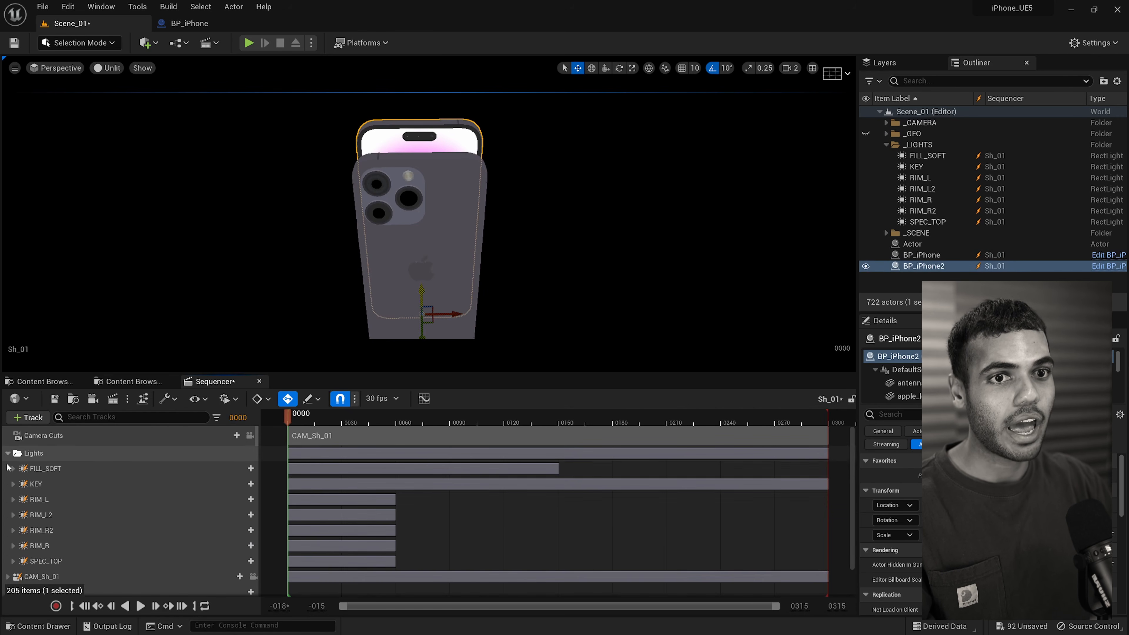
click(65, 471)
scroll(66, 472, down, 1)
shift+click(58, 526)
scroll(62, 516, up, 1)
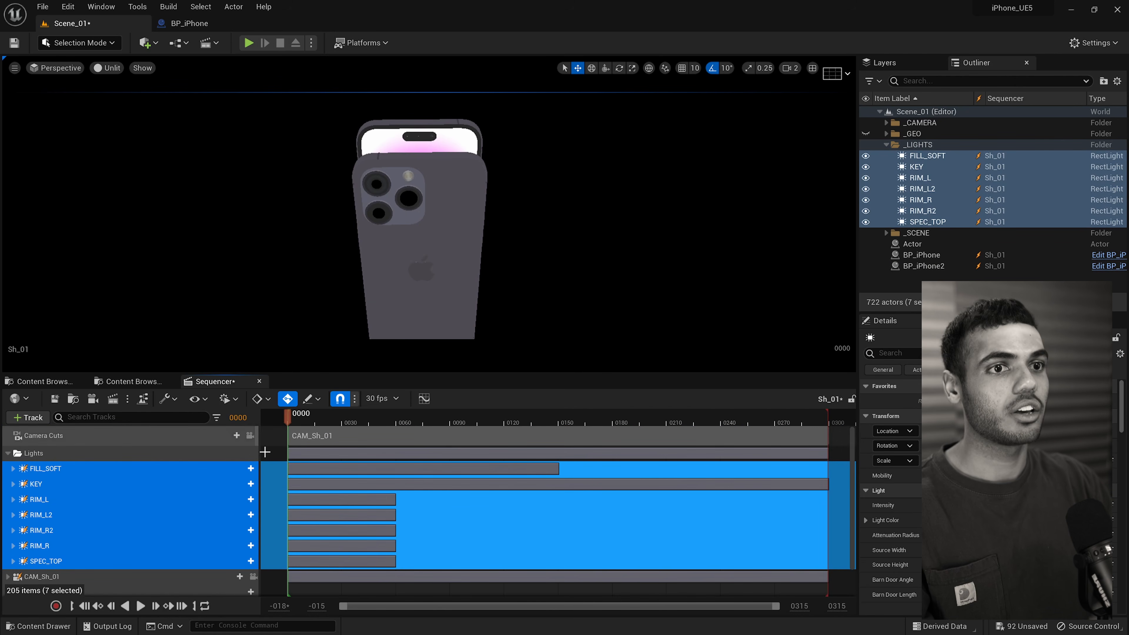
Lock the viewport to Sh_01's camera cuts, clear the light selection and switch the view to Lit.
click(250, 435)
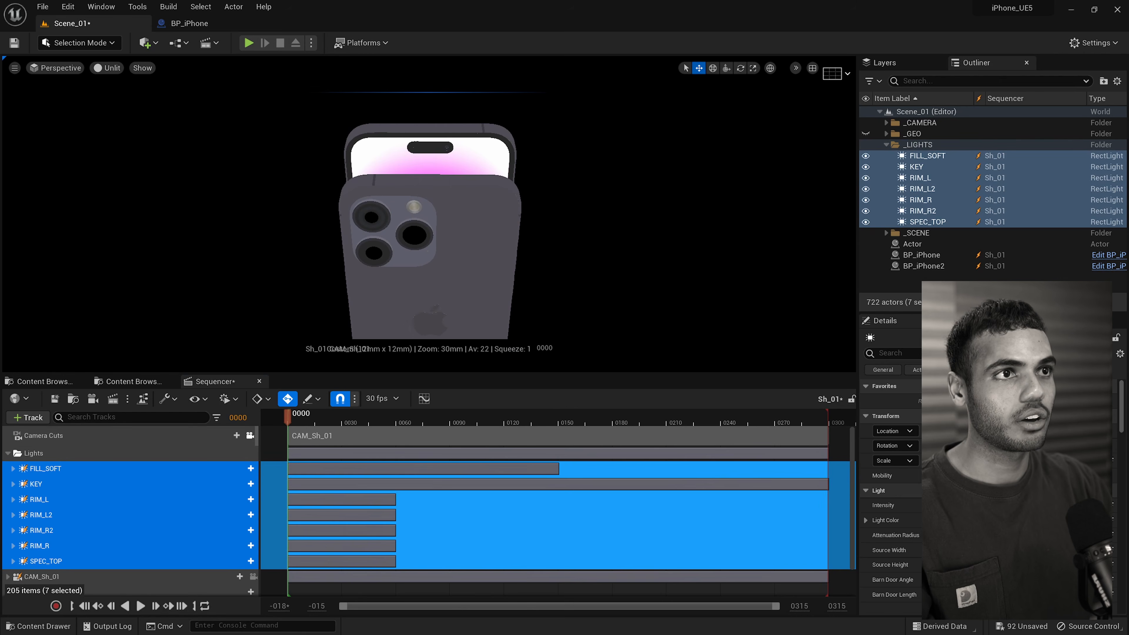
click(523, 167)
key(alt+4)
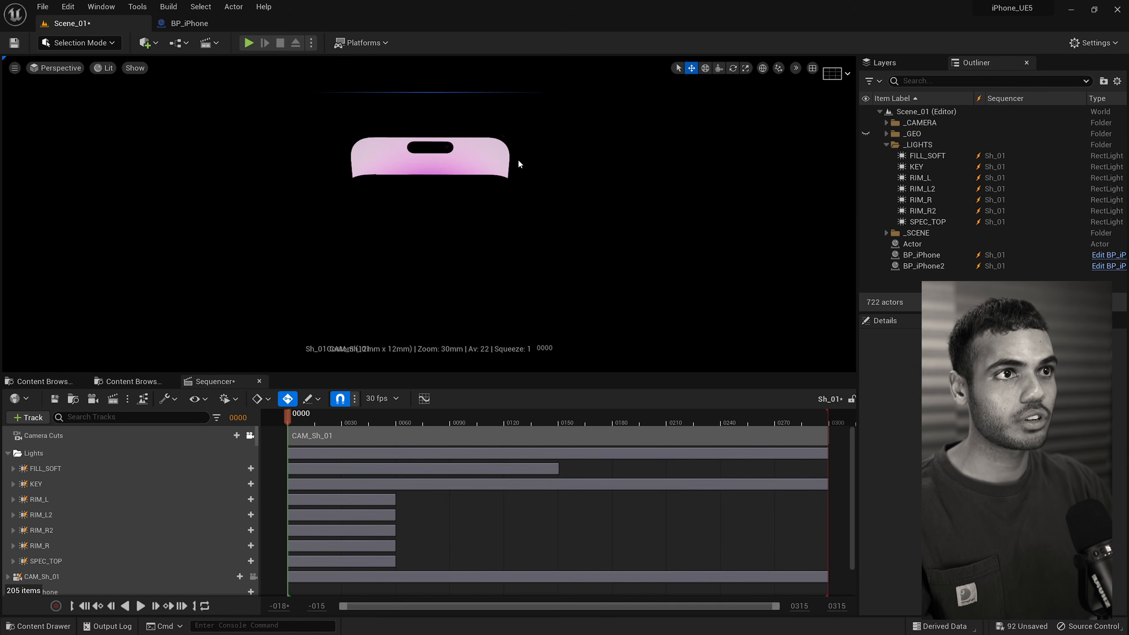
Hide the Sh_01 lights and the _SCENE folder near the end of the shot, and reload Sh_01 to reset its lights.
click(822, 419)
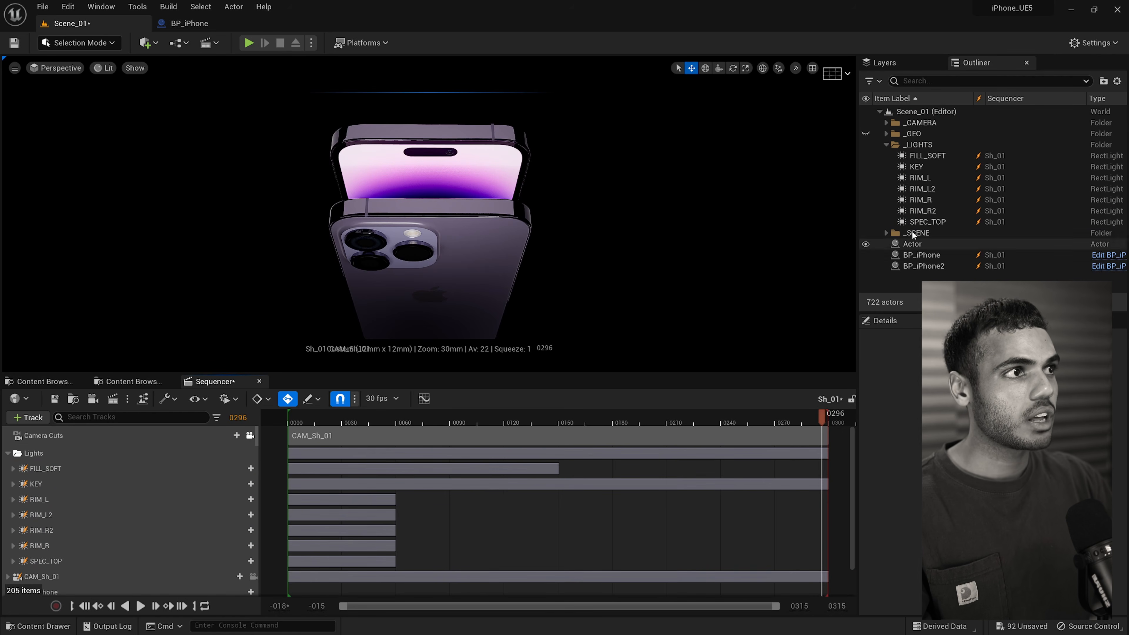
drag(866, 156, 867, 229)
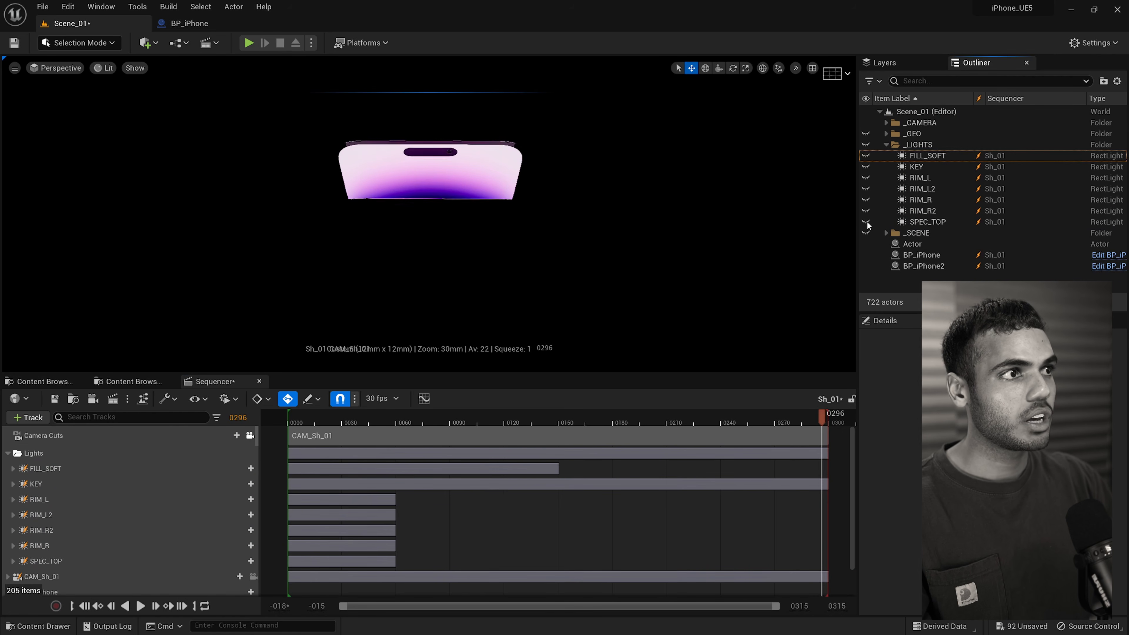
click(259, 382)
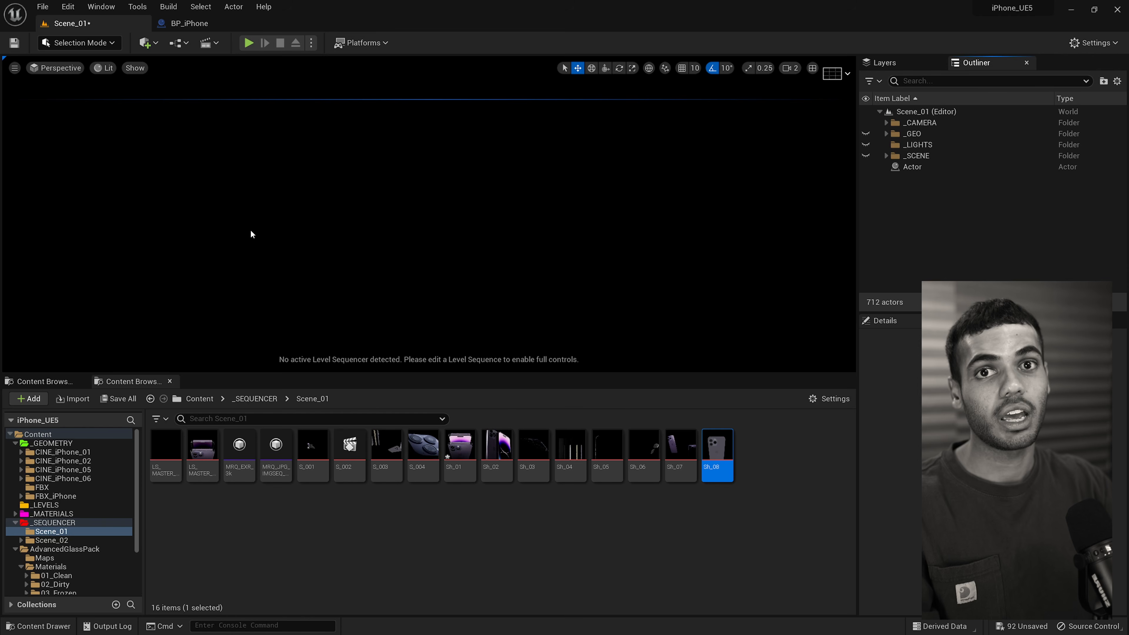
double_click(460, 449)
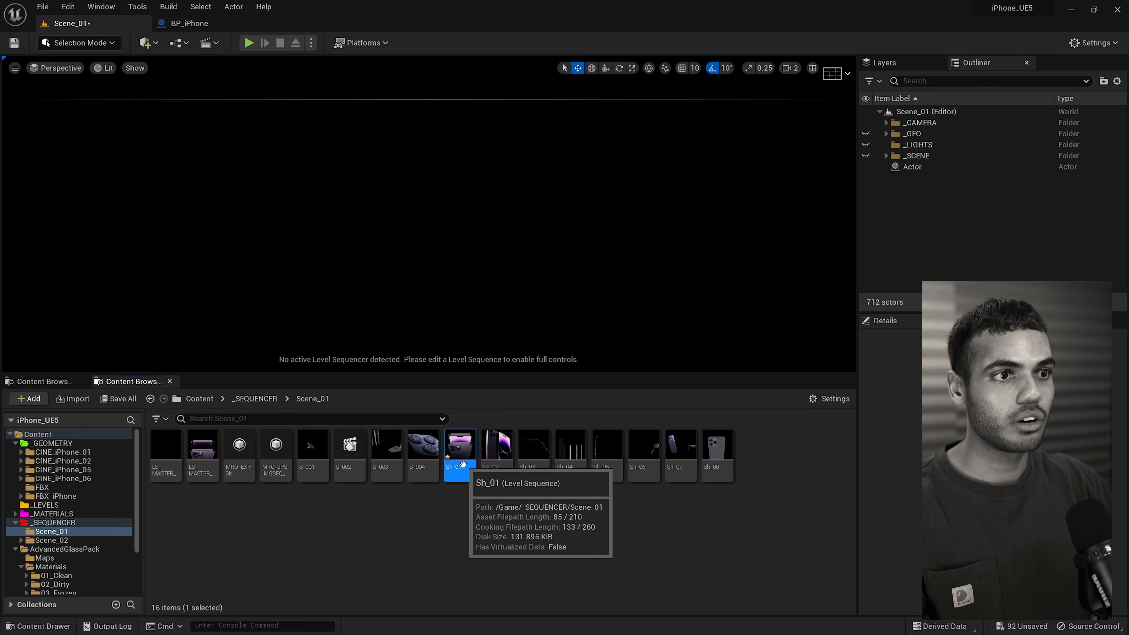
Collapse the Lights folder in Sh_01 and preview the shot through its camera cuts at several frames.
drag(306, 424, 412, 421)
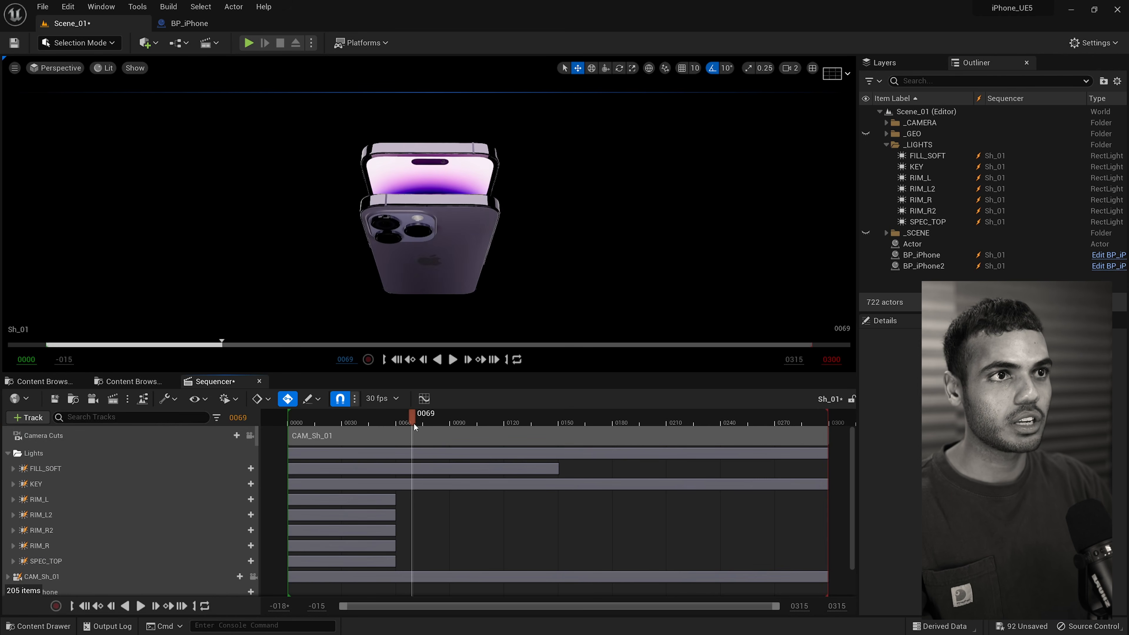
click(8, 453)
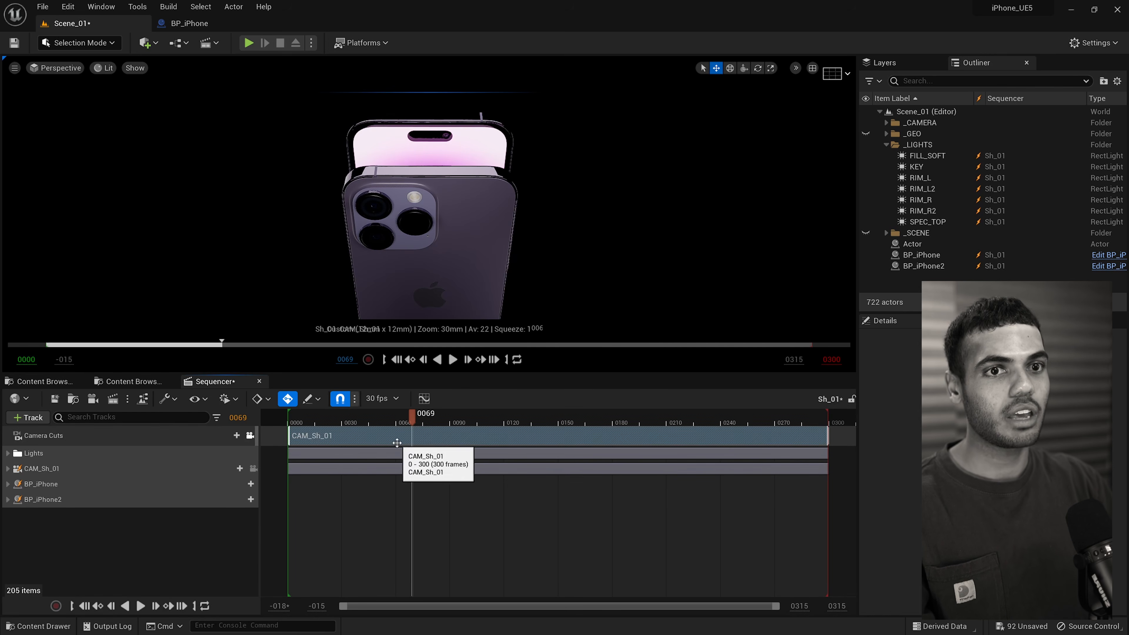
drag(405, 426, 591, 423)
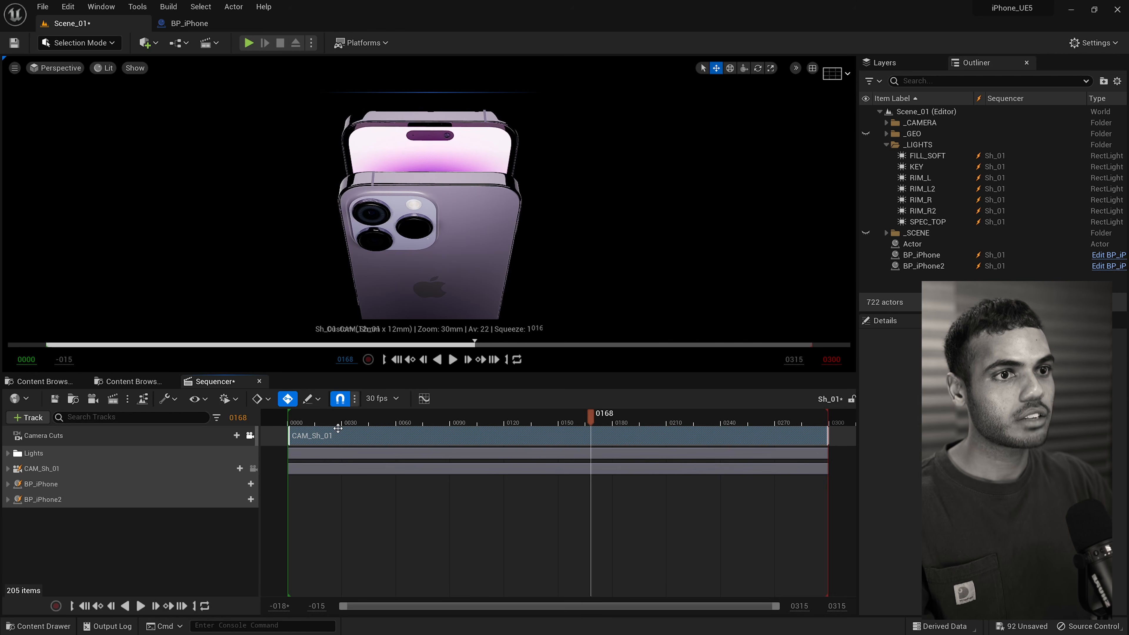
drag(321, 422, 556, 425)
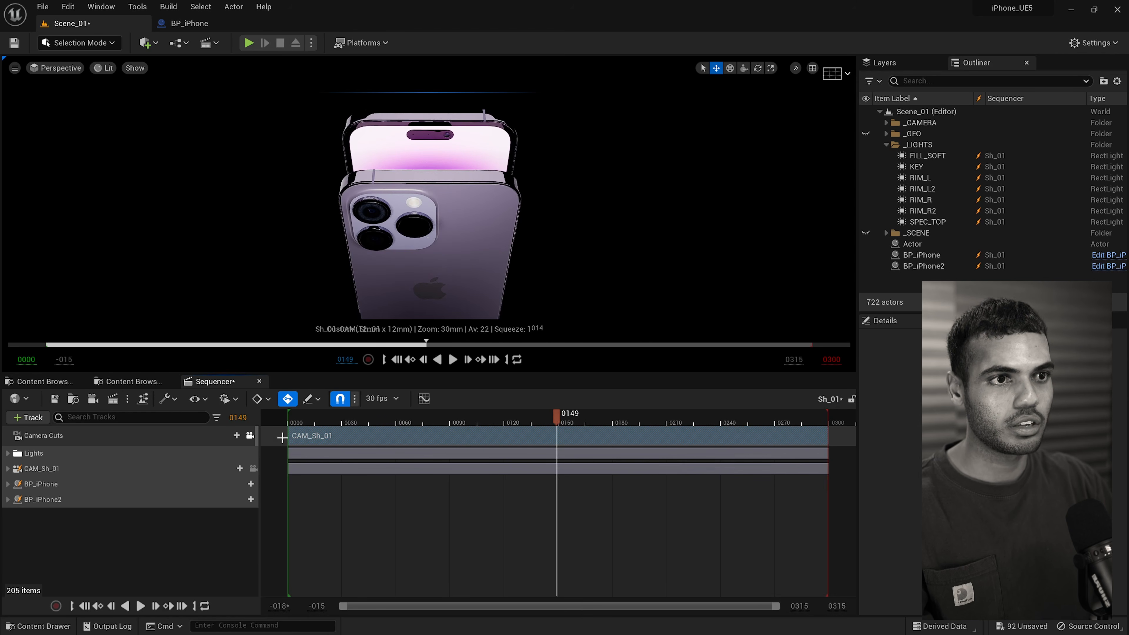
Delete the existing camera cut and its Camera Cuts track from Sh_01, and add a new Camera Cut Track.
click(401, 436)
key(Delete)
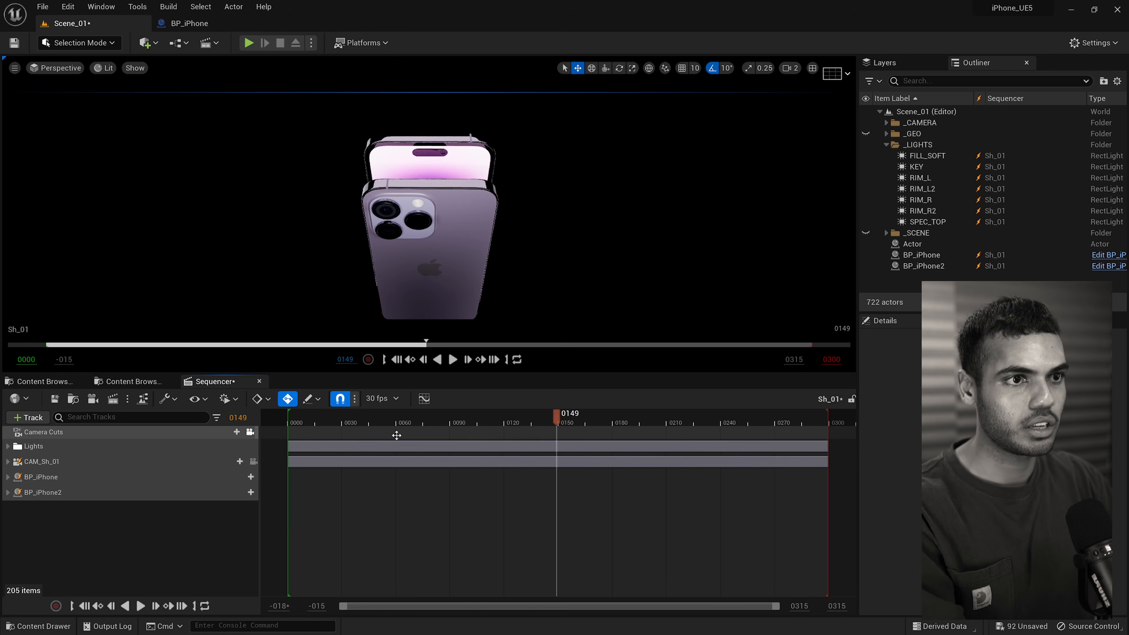
click(58, 434)
key(Delete)
click(31, 417)
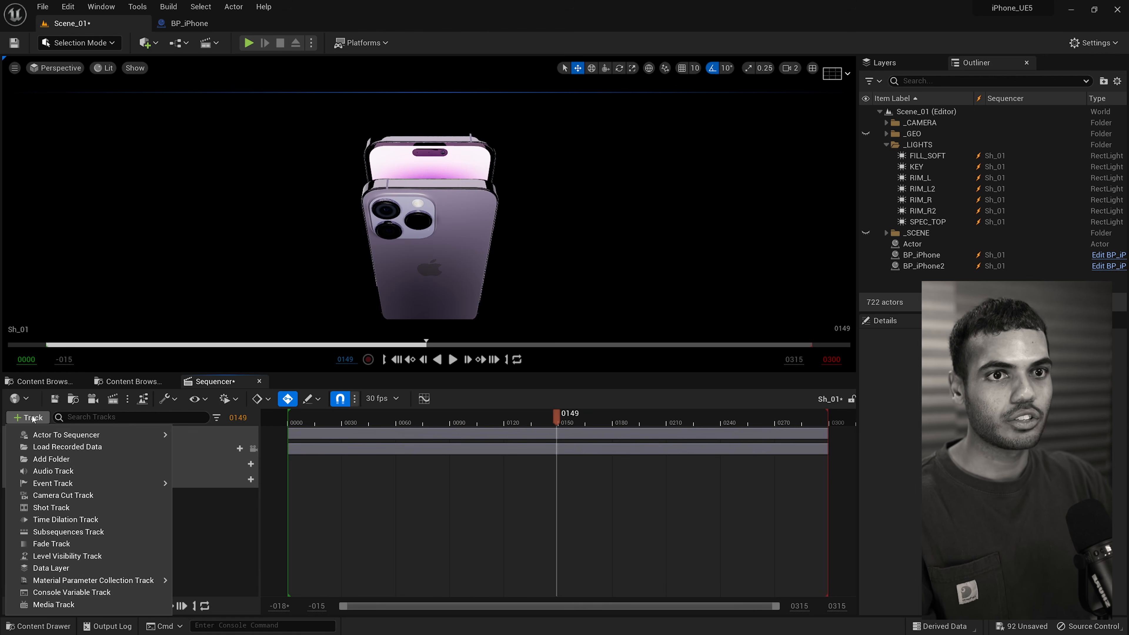
click(62, 495)
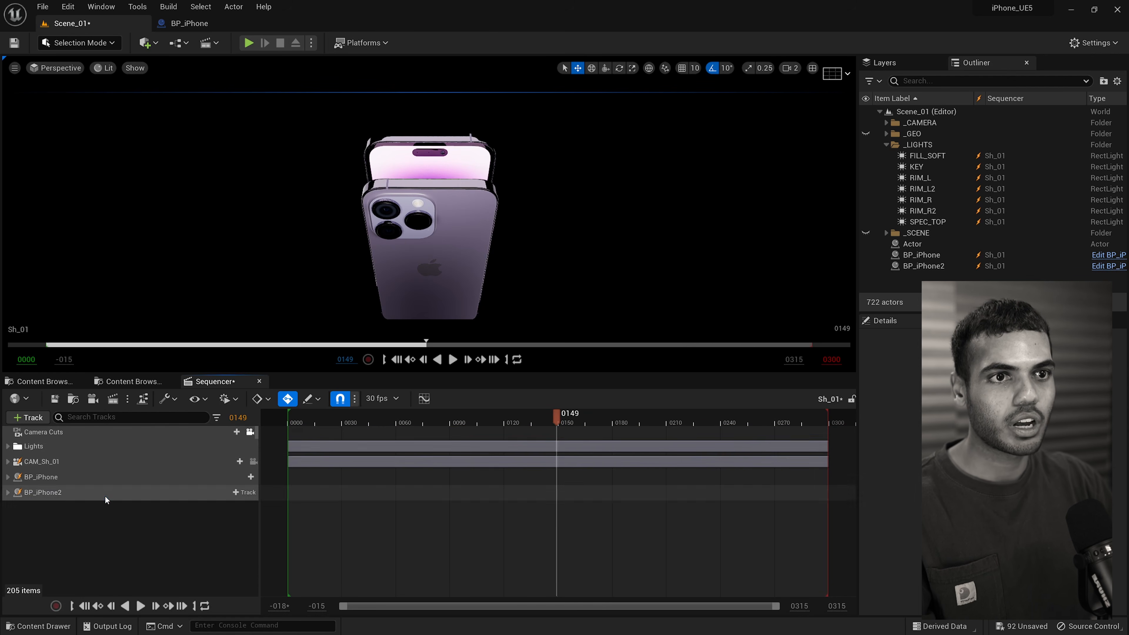
Pilot the viewport through CAM_Sh_01 and preview the shot at several frames up to frame 41.
click(230, 435)
mouse_move(249, 447)
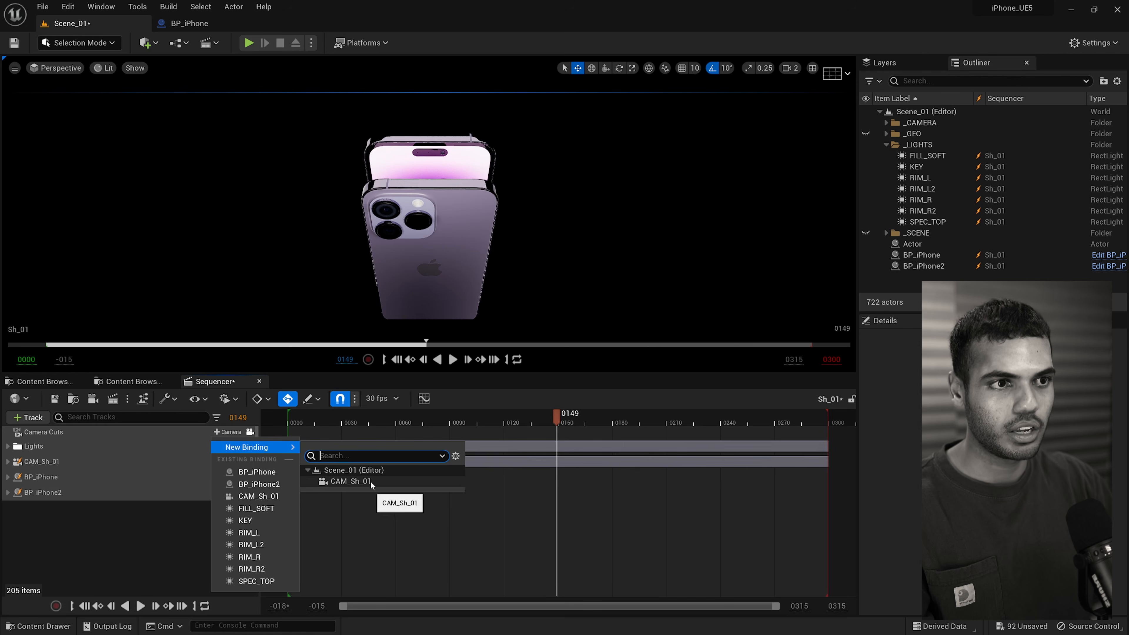
click(53, 464)
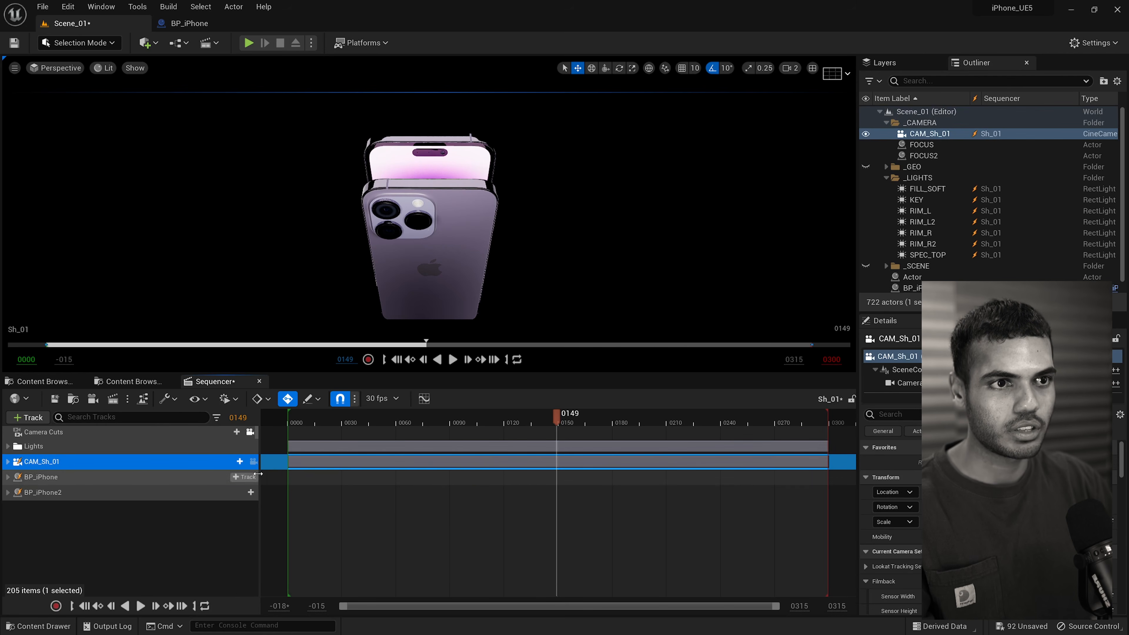
click(254, 461)
click(349, 420)
drag(335, 423, 444, 416)
click(362, 418)
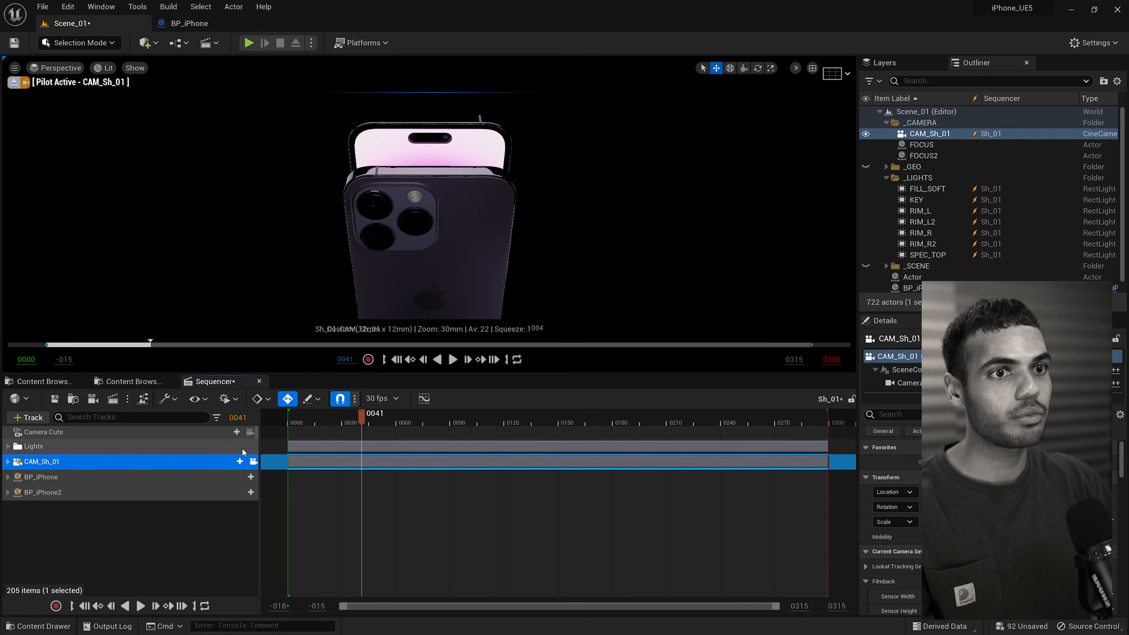
Add CAM_Sh_01 to the Camera Cuts track through a new binding and fit the cut to frames 0 to 300.
click(106, 432)
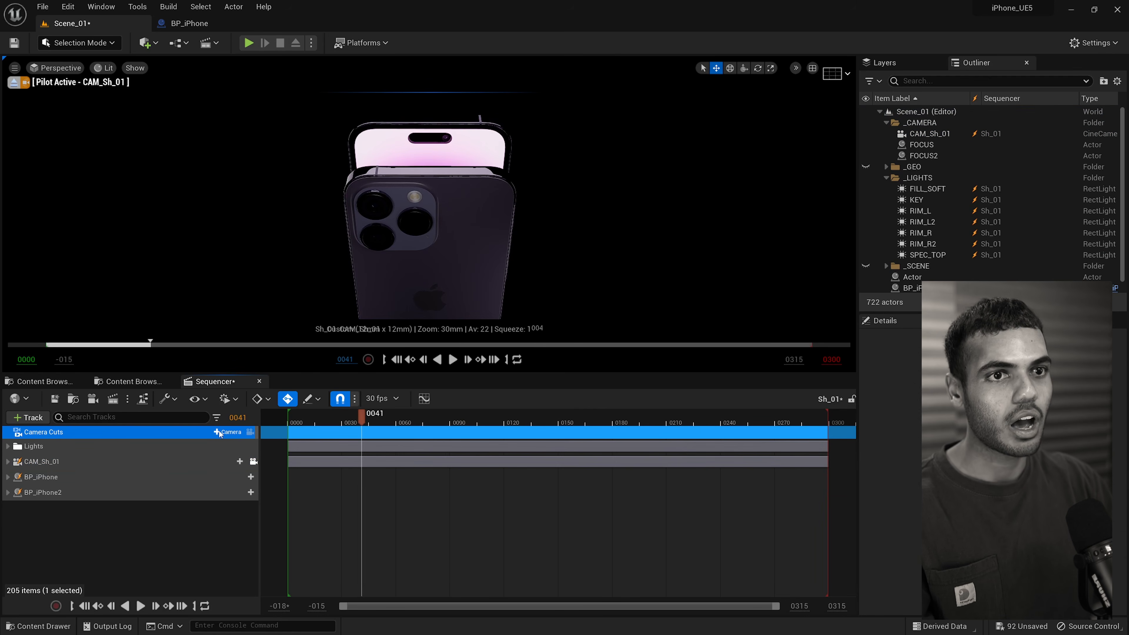
click(43, 381)
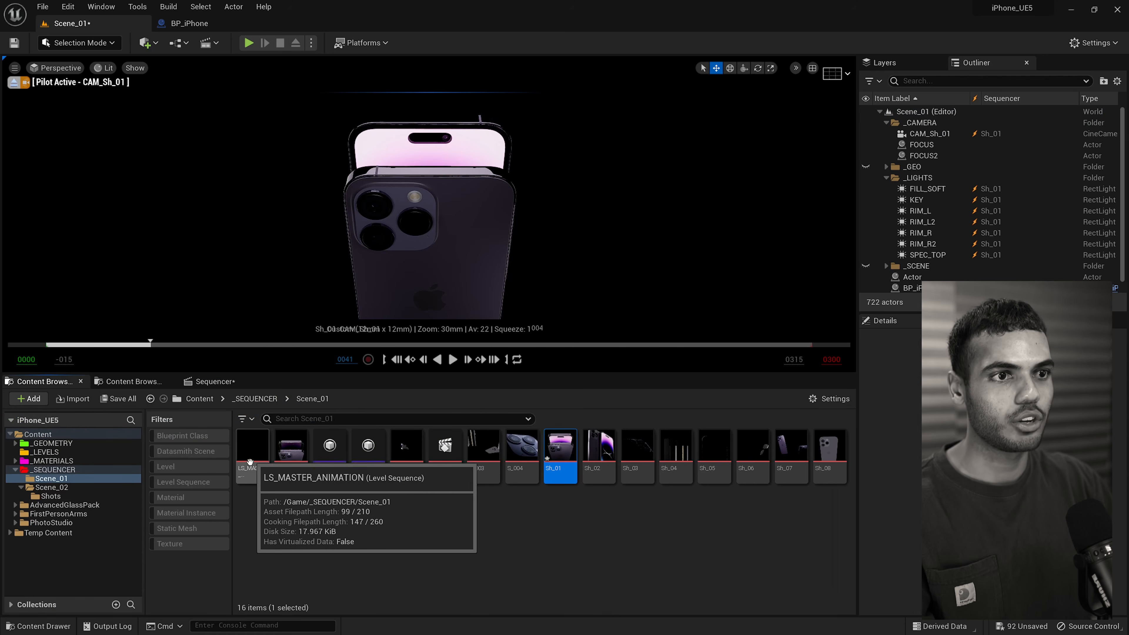
click(203, 382)
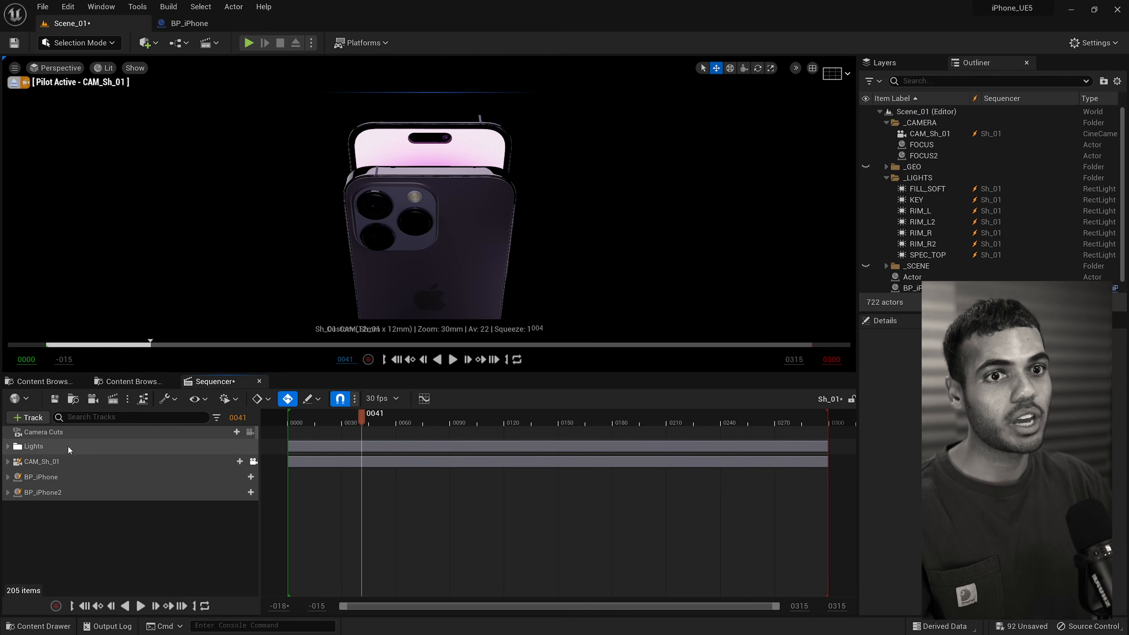
click(66, 463)
click(17, 433)
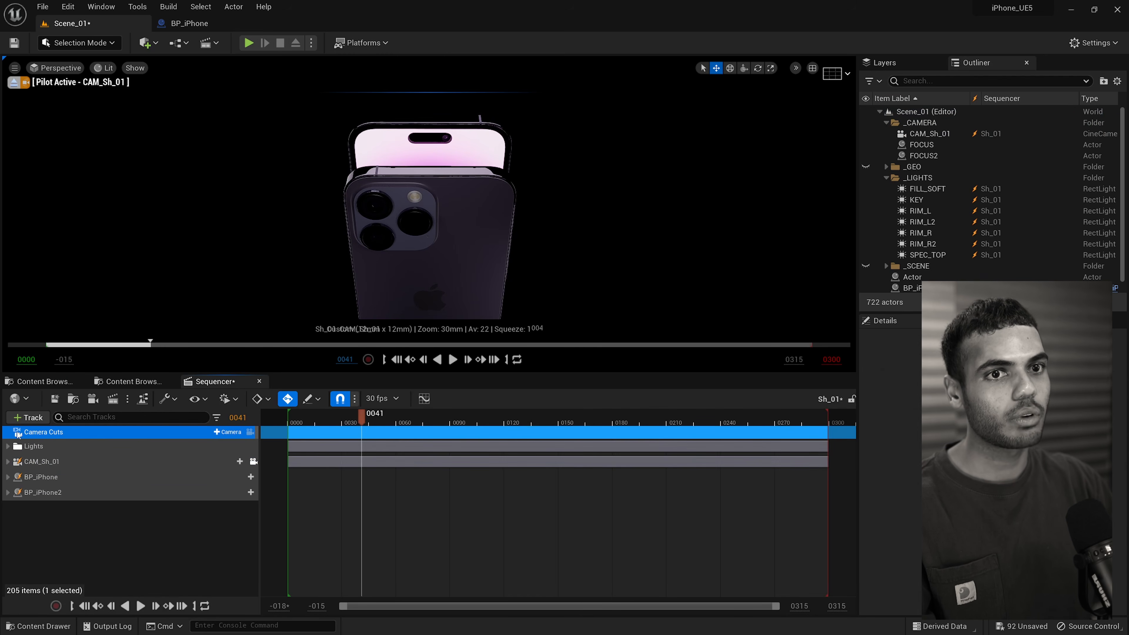
click(228, 432)
mouse_move(254, 447)
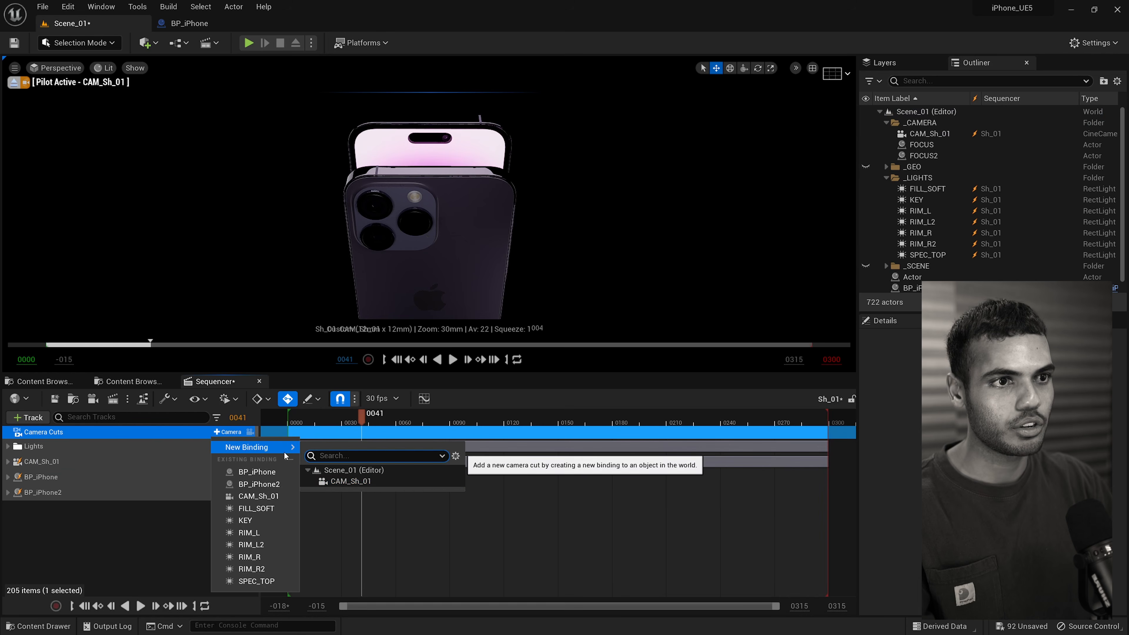
click(383, 481)
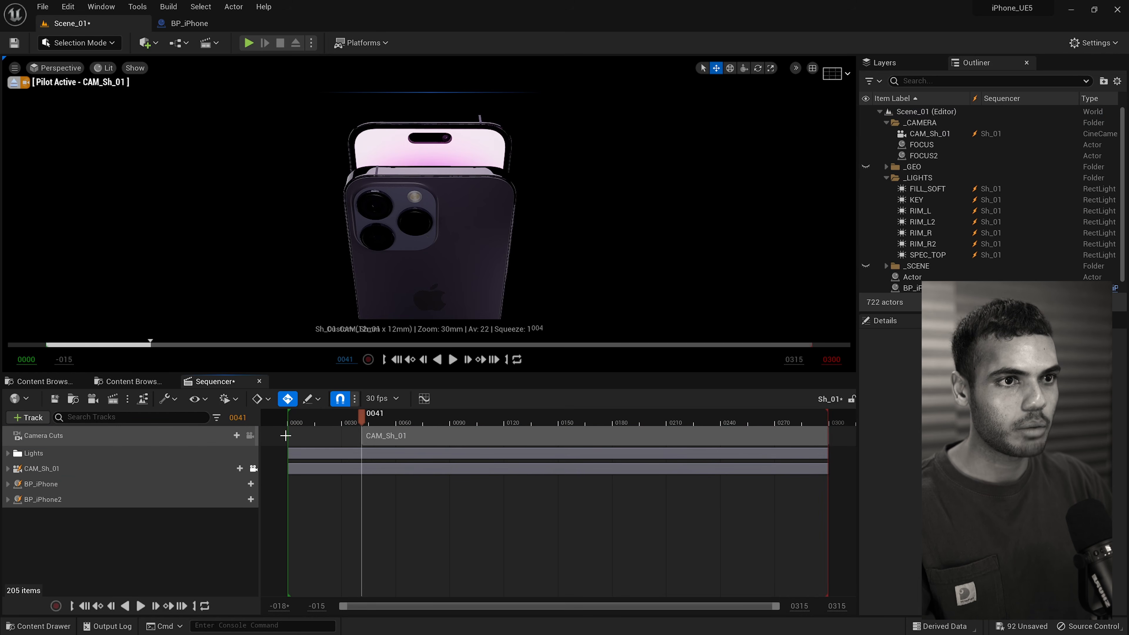
drag(536, 436, 462, 440)
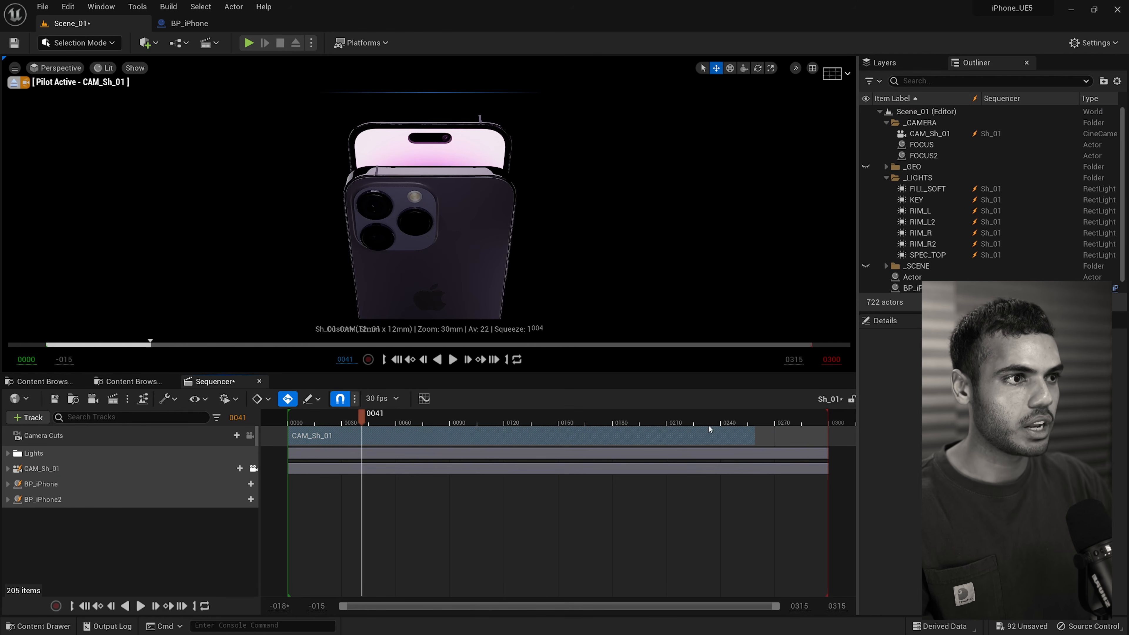
drag(755, 435, 828, 436)
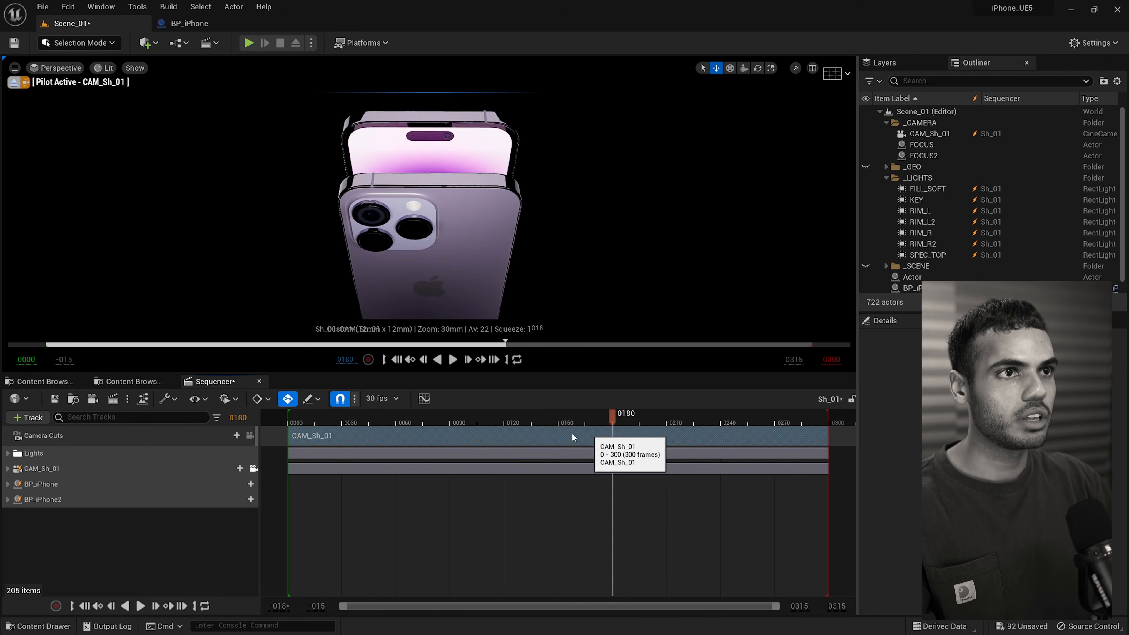
Preview the rebuilt camera cut and duplicate the spawnable CAM_Sh_01 camera in Sh_01.
drag(335, 422, 357, 428)
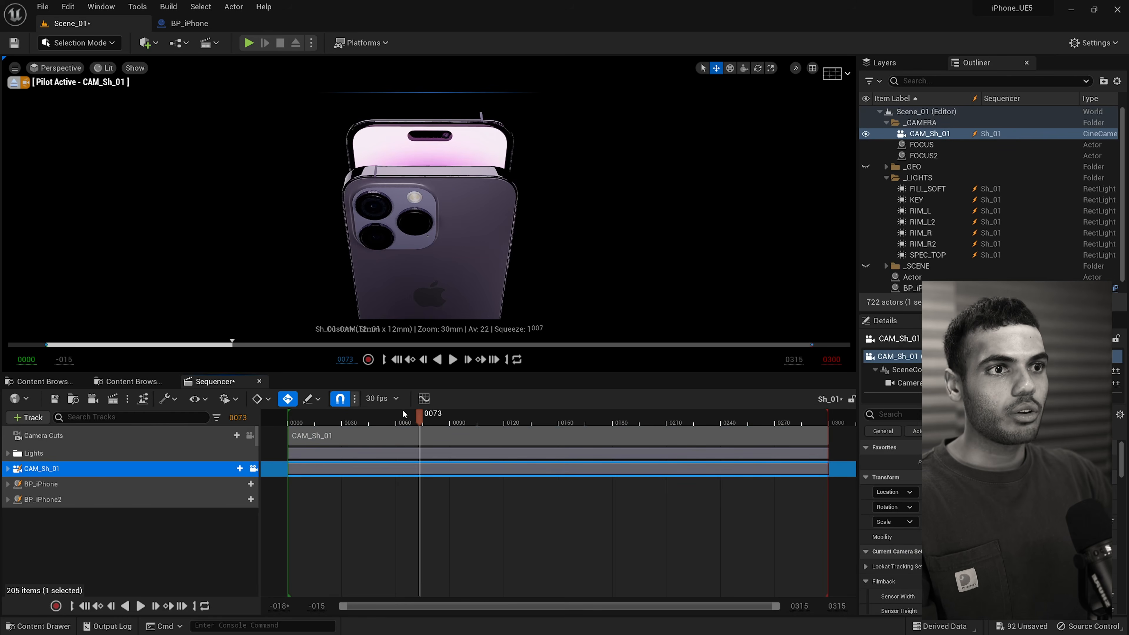
drag(405, 415, 425, 431)
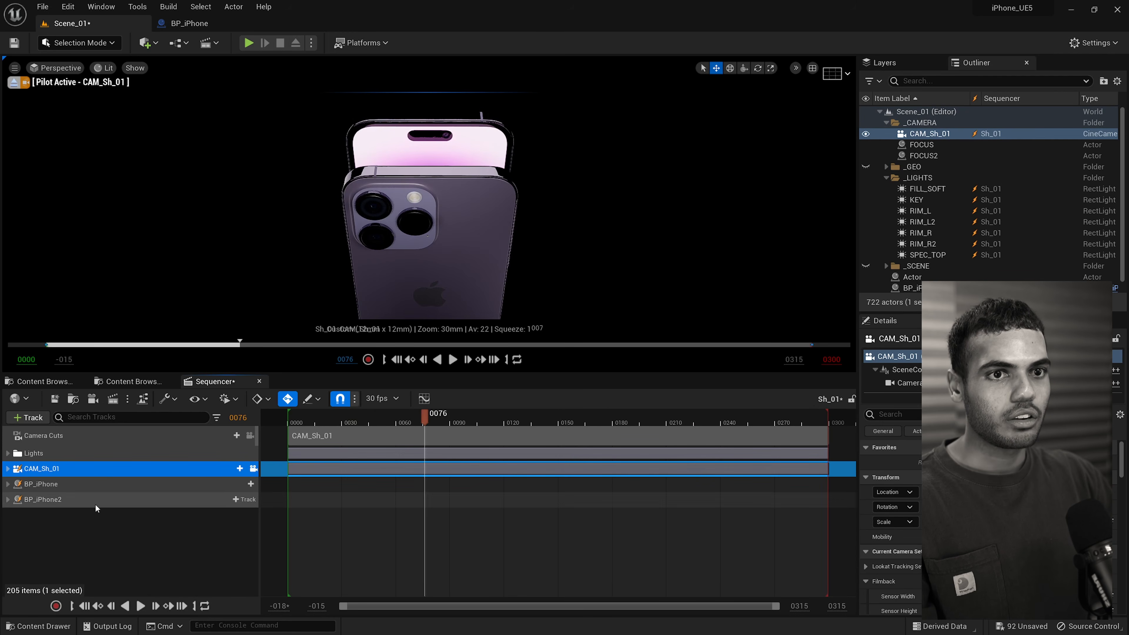
key(ctrl+d)
click(8, 433)
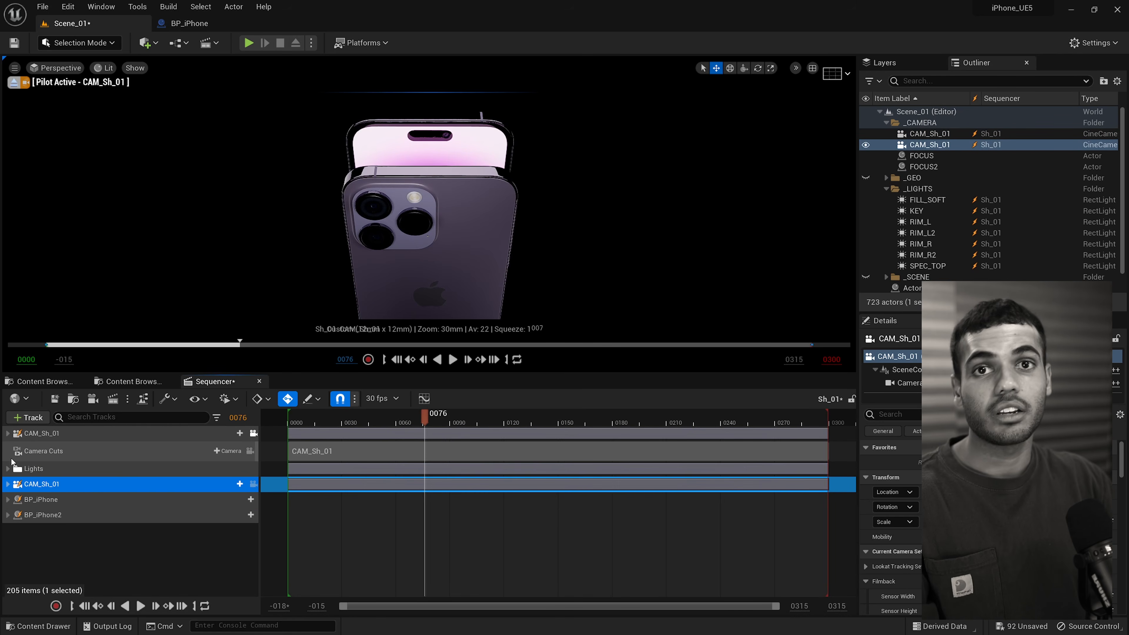
click(261, 437)
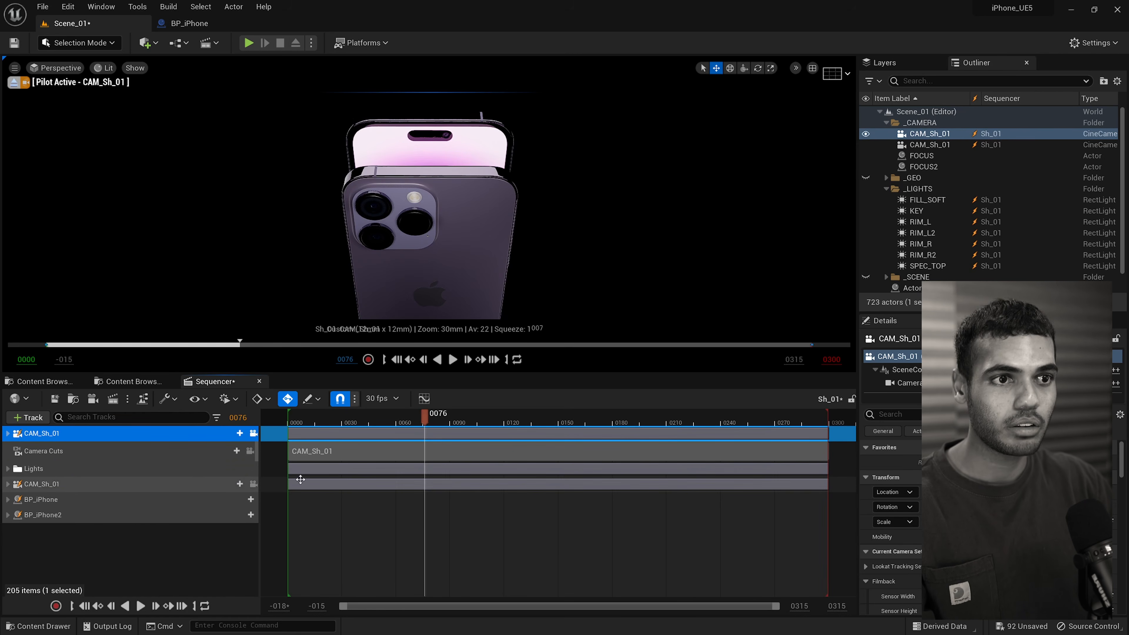
Rename the duplicated camera CAM_Sh_01B and place its track directly below CAM_Sh_01.
double_click(60, 436)
text(B)
key(Return)
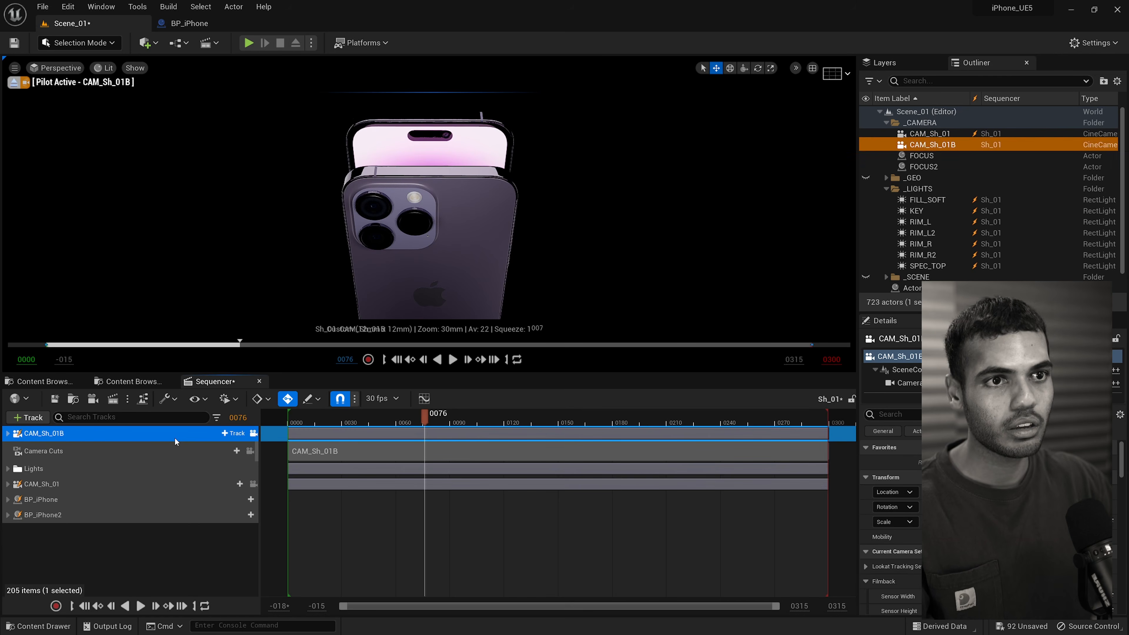
drag(175, 436, 151, 496)
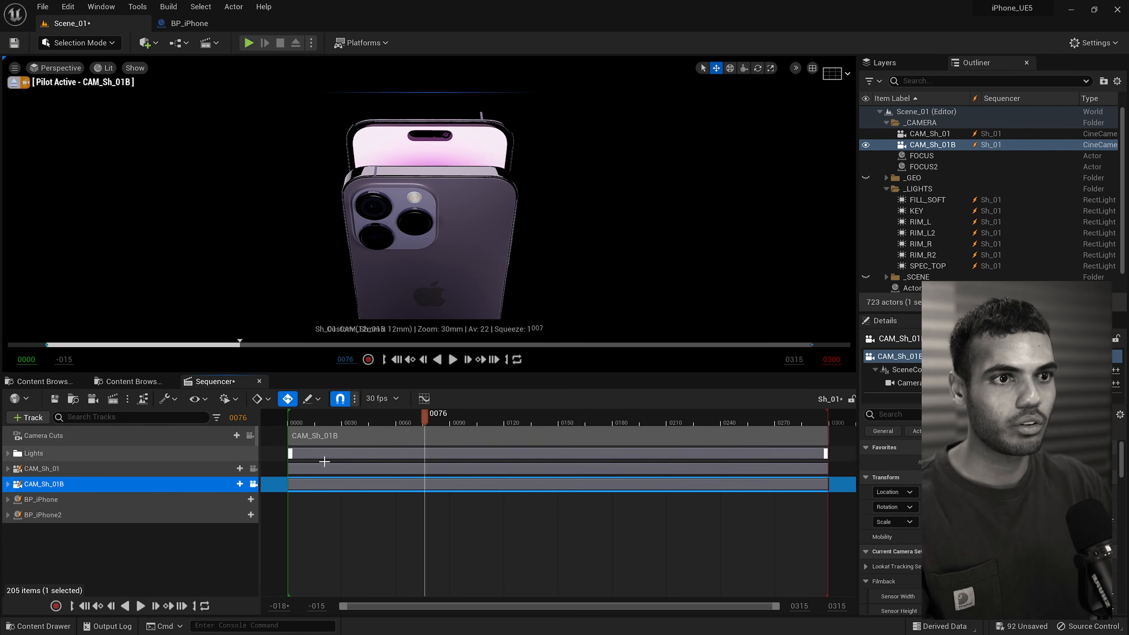
Expand the CAM_Sh_01B track and reframe the camera at frame 0 to a side view of the phones.
click(355, 436)
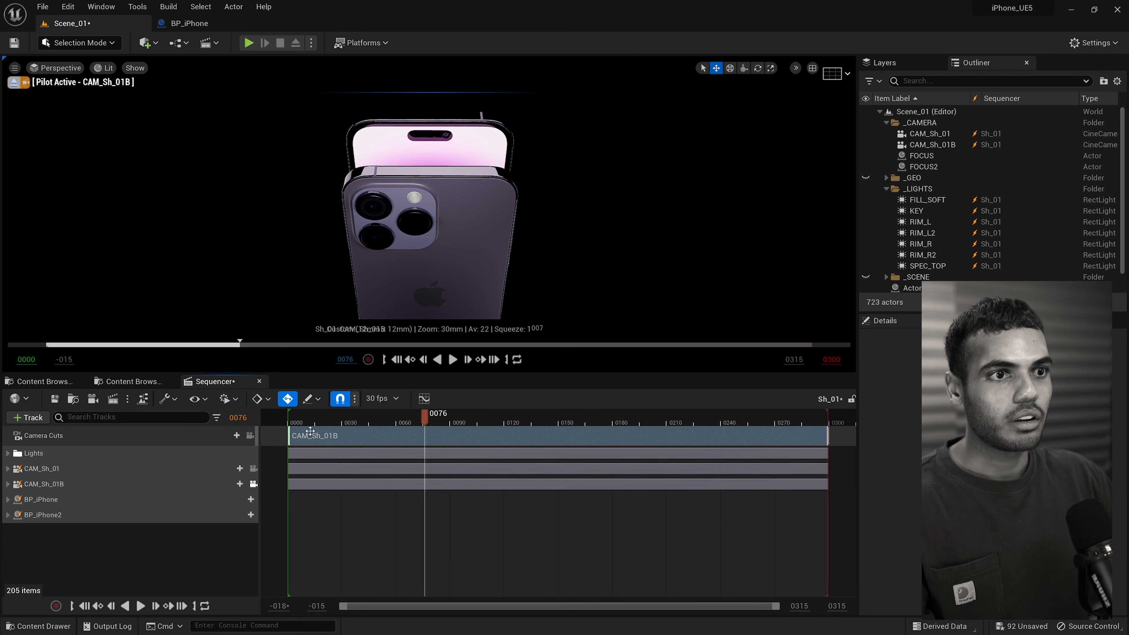
click(8, 484)
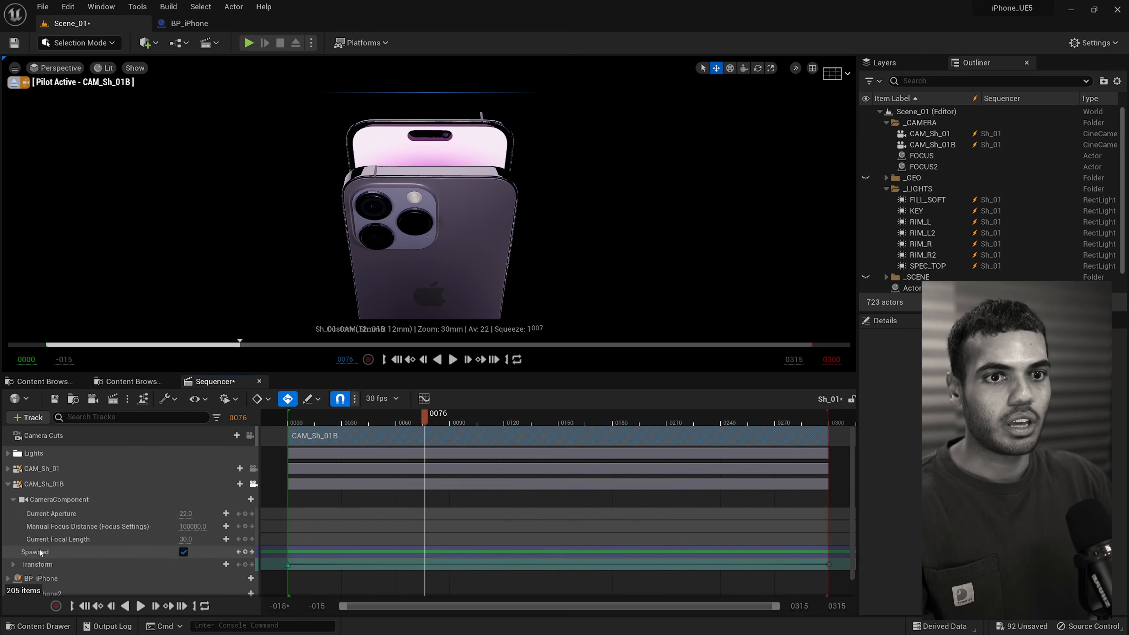
scroll(53, 502, down, 1)
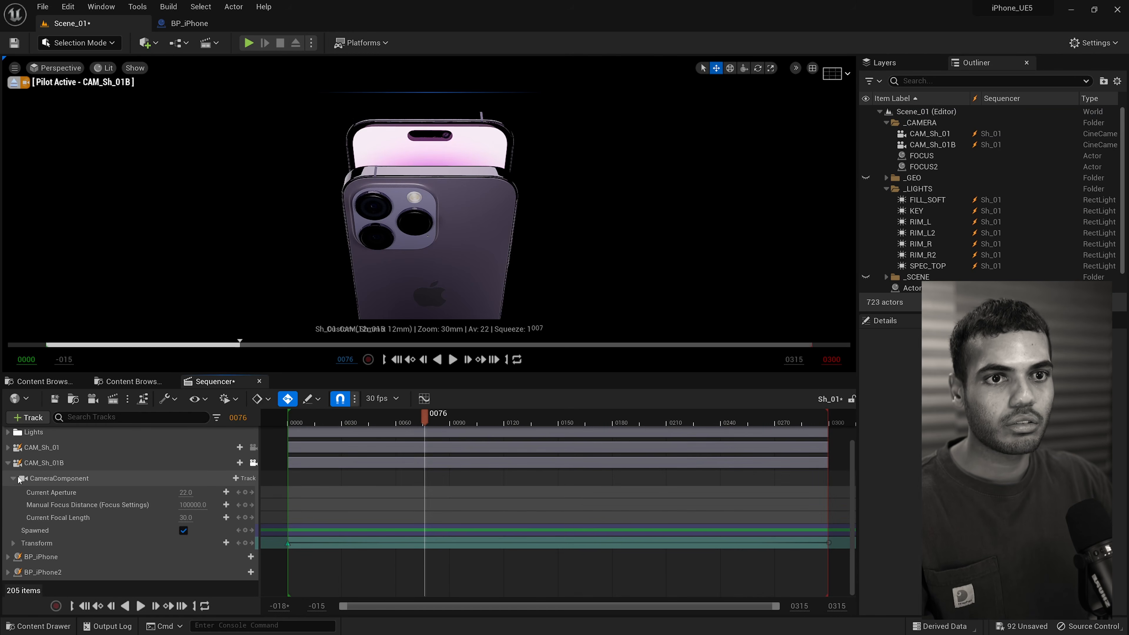
click(288, 543)
right_drag(428, 206, 373, 203)
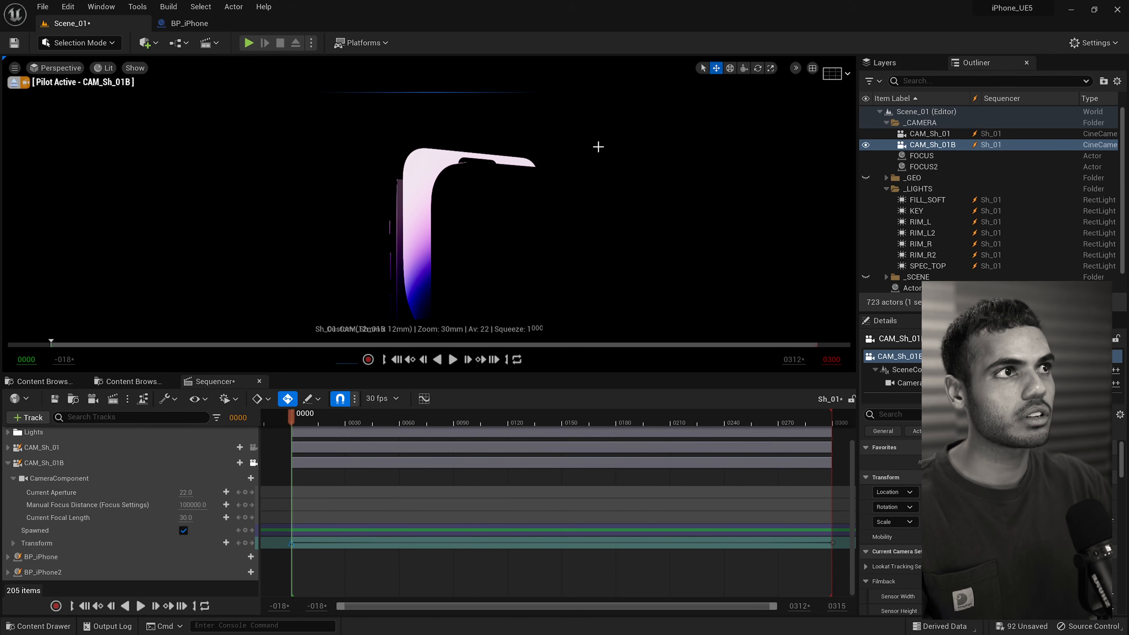
Refine CAM_Sh_01B's frame 0 composition using a Grid (3x3) overlay and reframe the camera at frame 299.
click(832, 74)
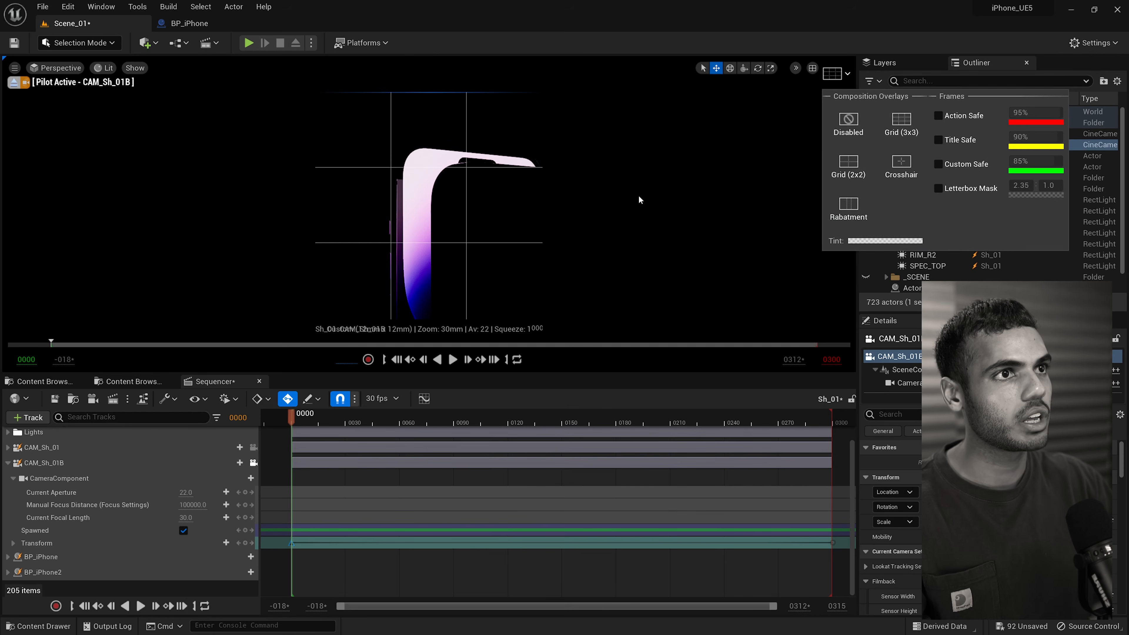
mouse_move(497, 205)
right_down()
mouse_move(530, 207)
mouse_move(497, 206)
right_up()
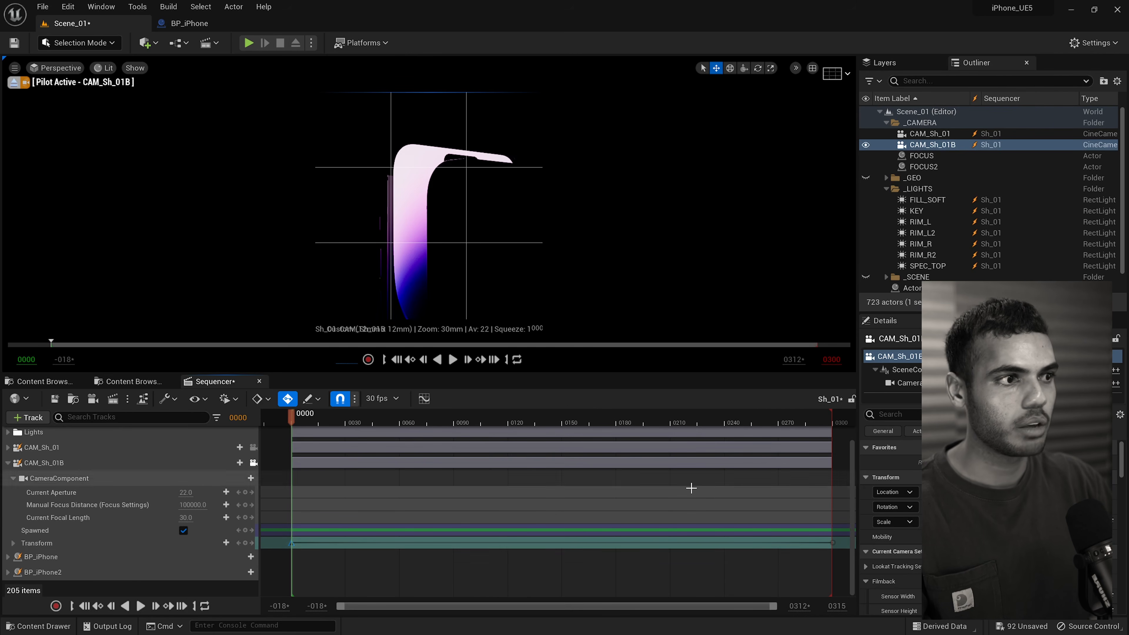
click(182, 607)
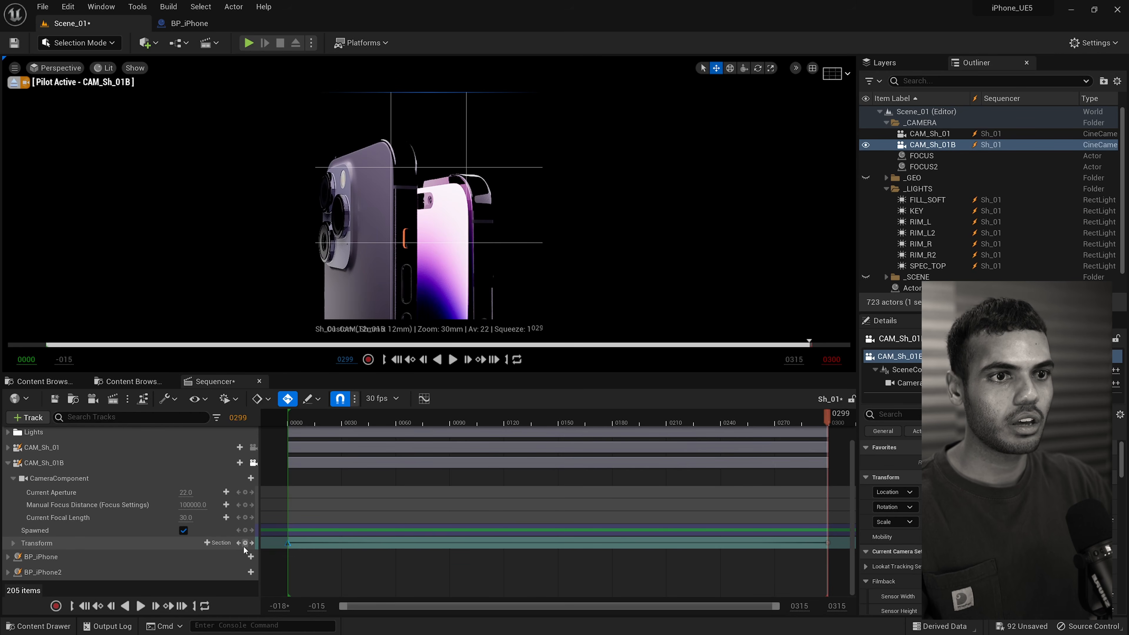
Turn off auto-key and try a different CAM_Sh_01B framing at frame 139.
click(290, 400)
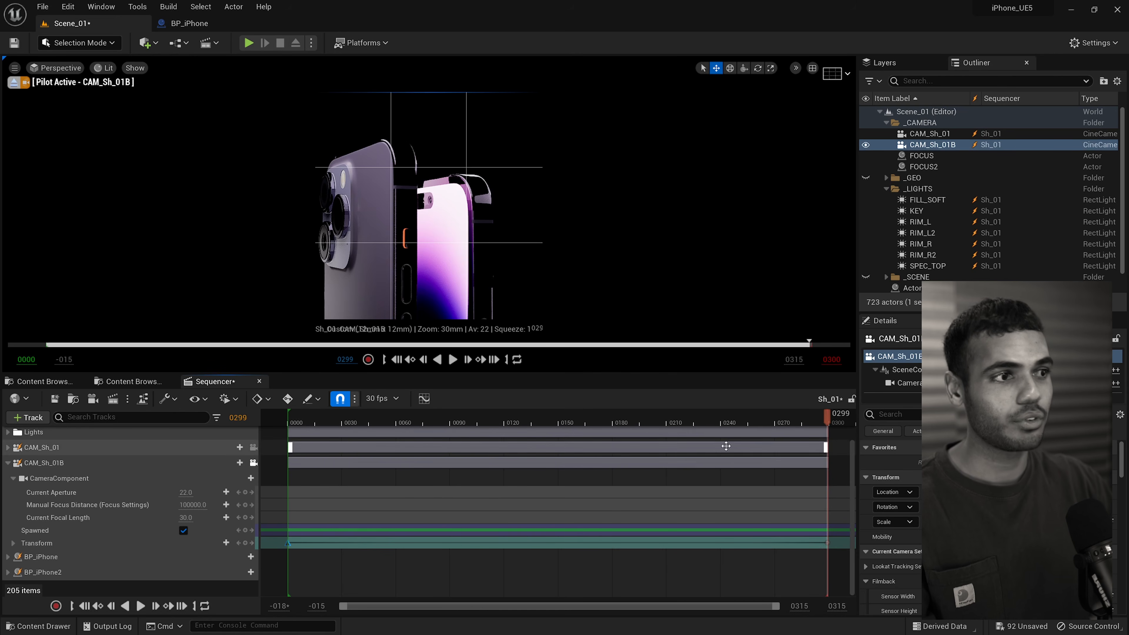
click(719, 420)
drag(719, 421, 386, 422)
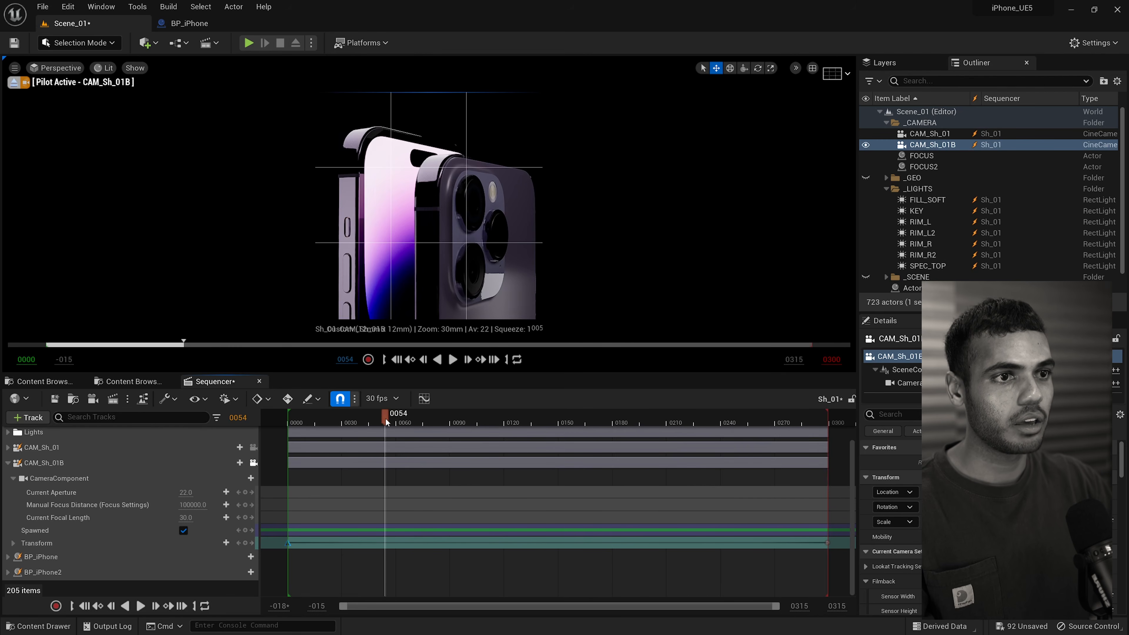
click(539, 423)
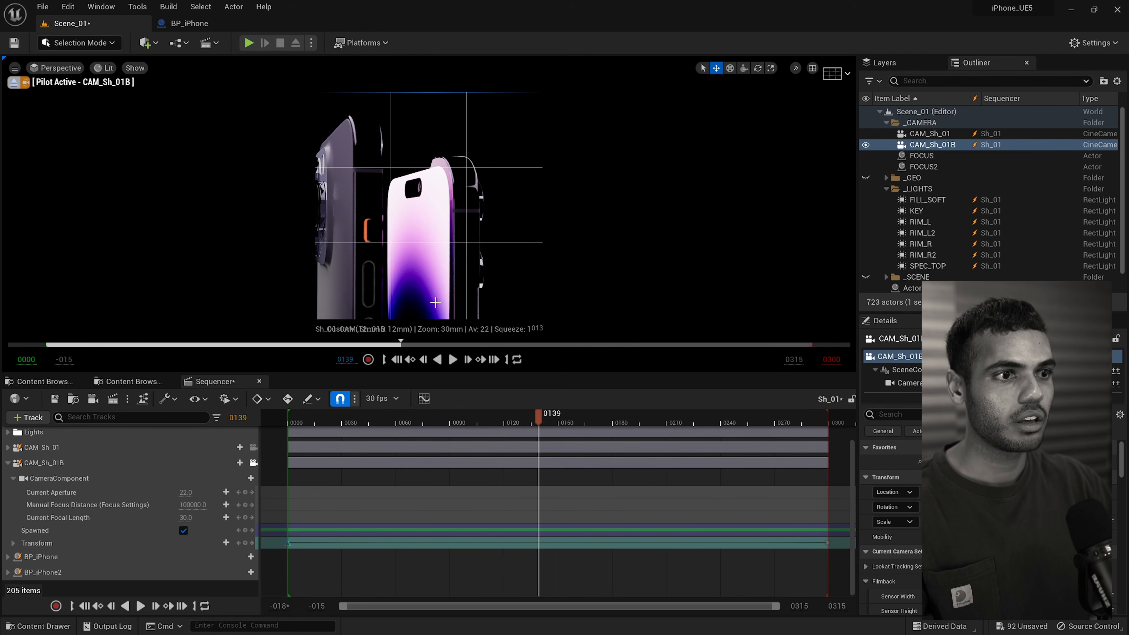
click(245, 543)
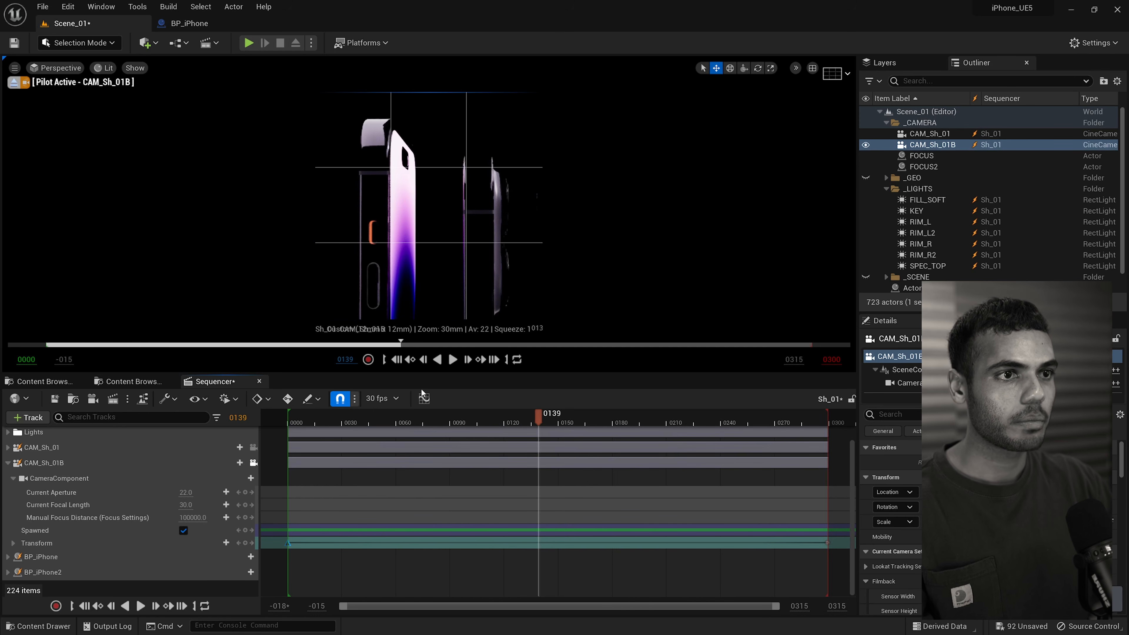
Re-enable auto-key, try a reframed CAM_Sh_01B transform key at frame 139, and delete that key.
click(287, 399)
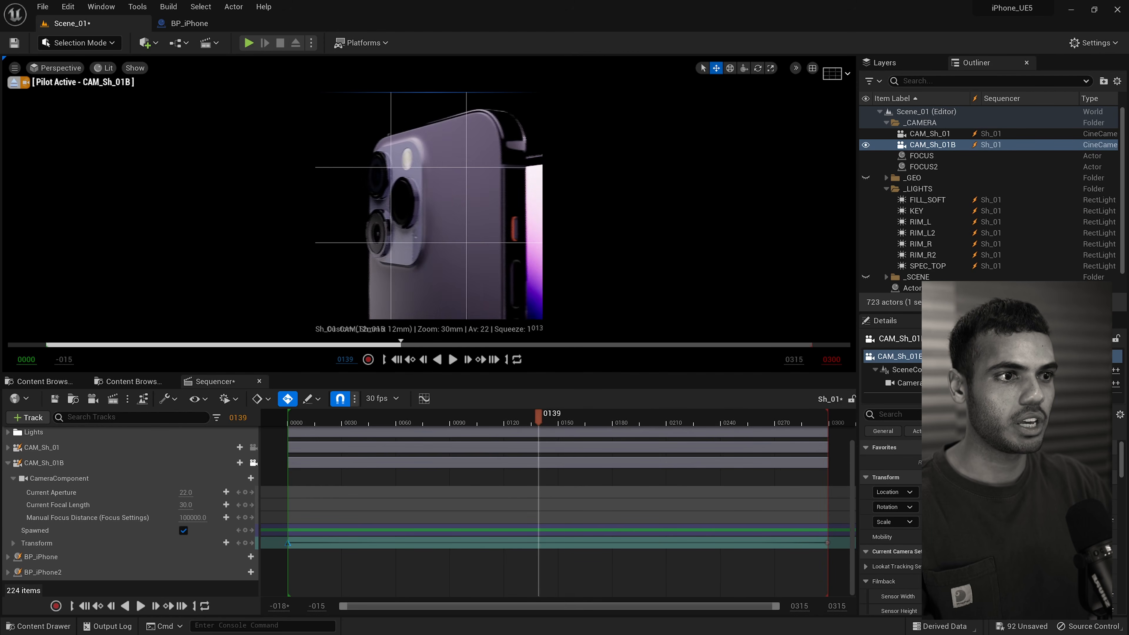
drag(405, 272, 391, 291)
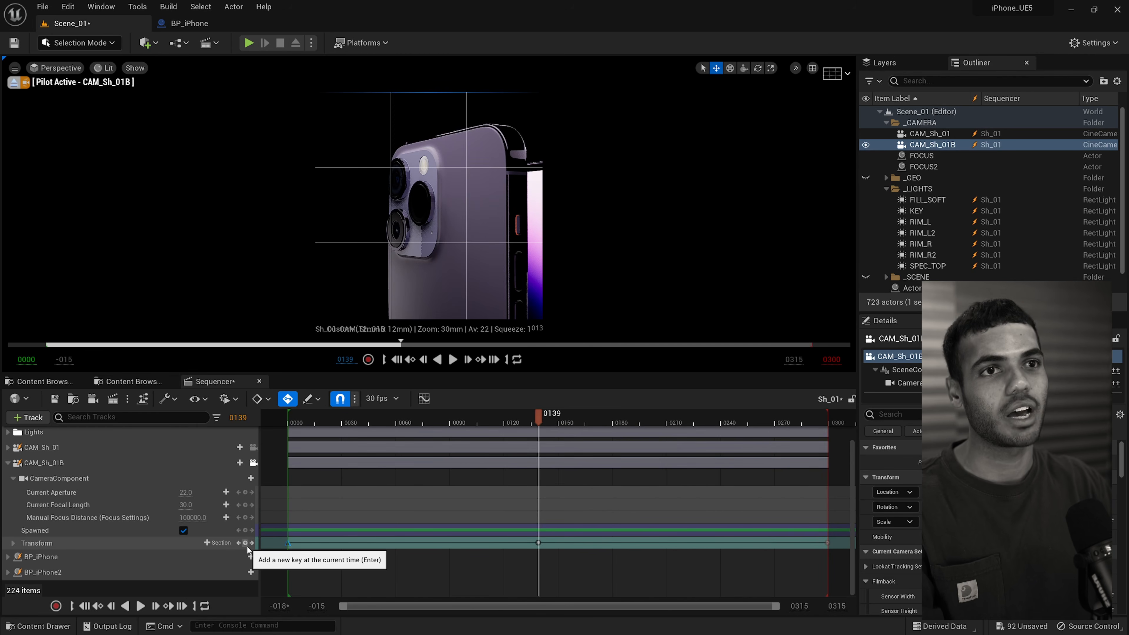
drag(573, 572, 522, 528)
key(Delete)
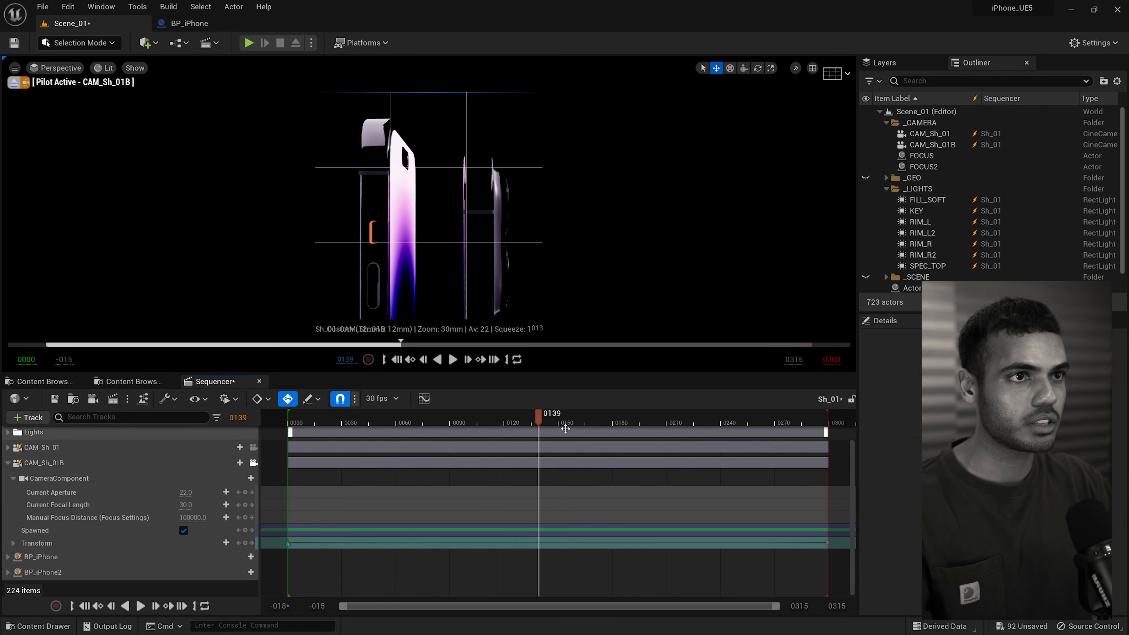
Set the interpolation of CAM_Sh_01B's start and end transform keys to Linear, comparing it with Cubic (Auto) at frame 52.
drag(612, 415, 382, 416)
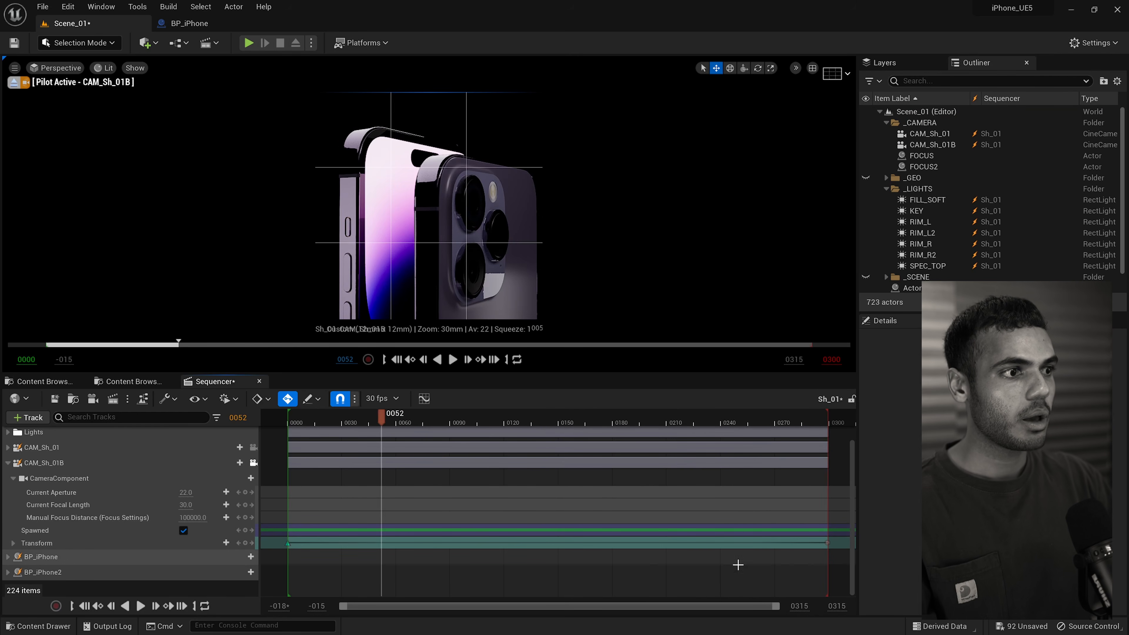
drag(835, 557, 285, 544)
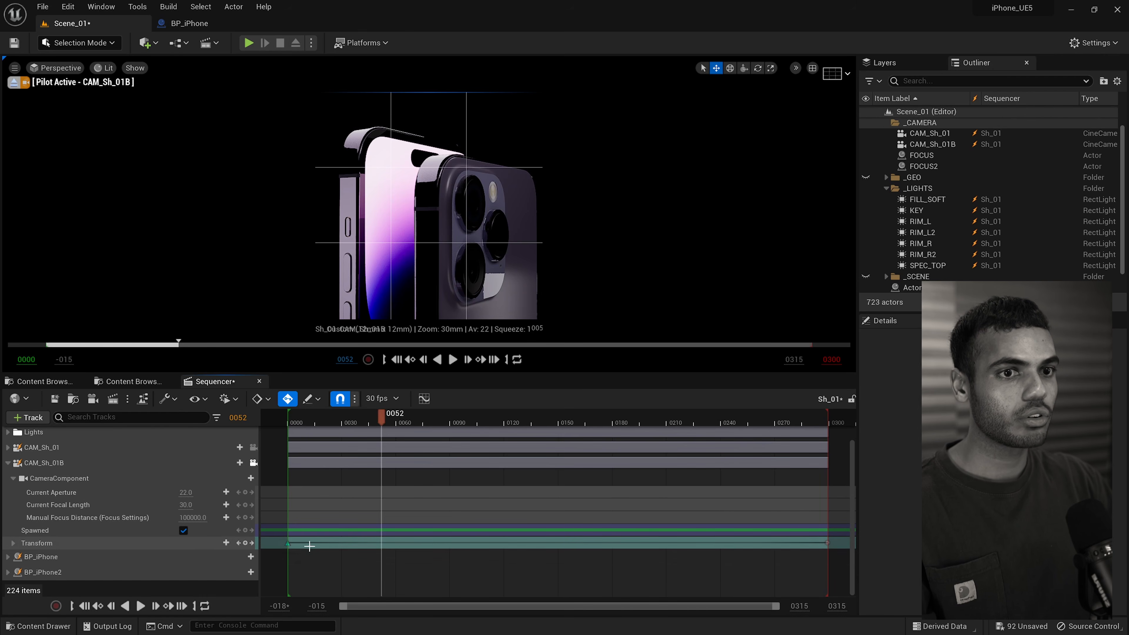
drag(842, 558, 286, 537)
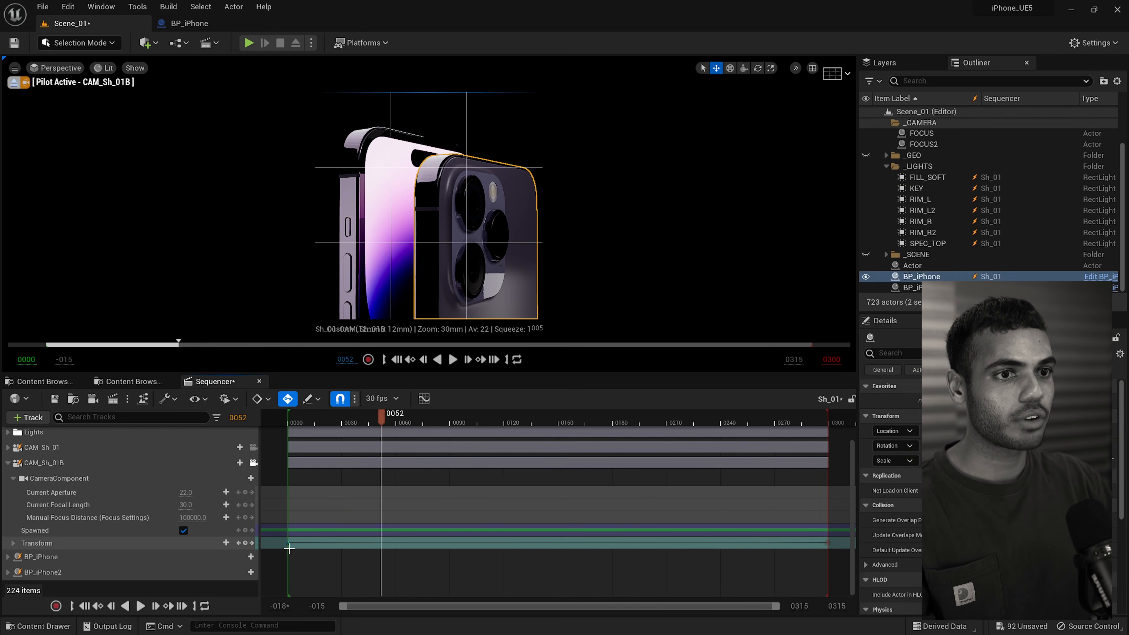
right_click(288, 545)
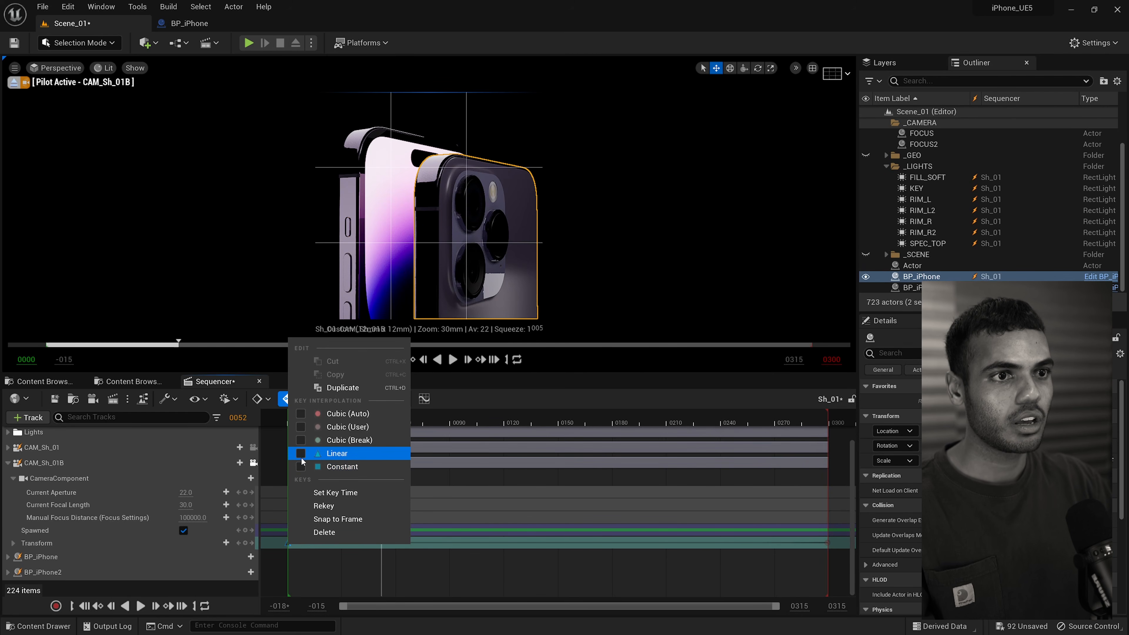
click(300, 413)
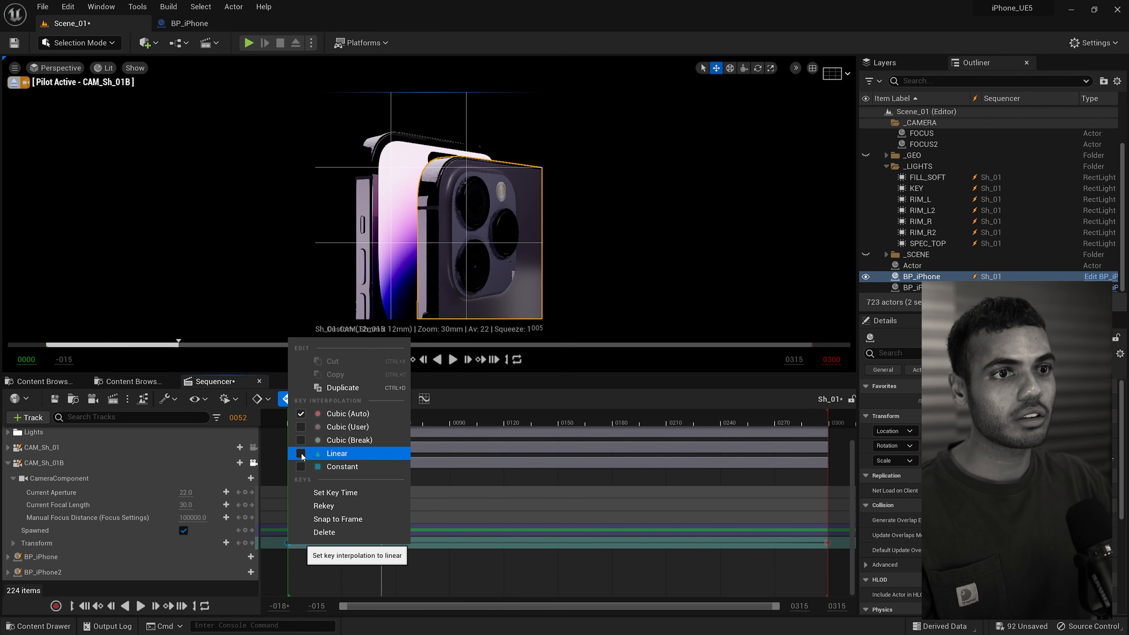
click(303, 454)
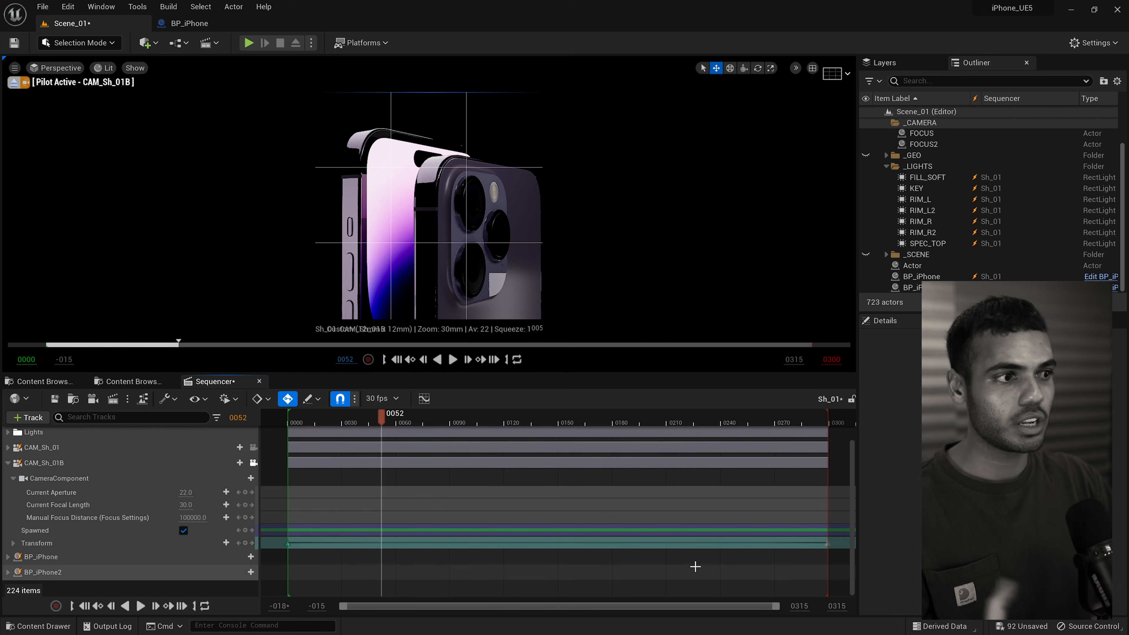
click(635, 479)
Try Cubic (Auto) interpolation again on CAM_Sh_01B's transform keys and return both keys to Linear.
click(67, 8)
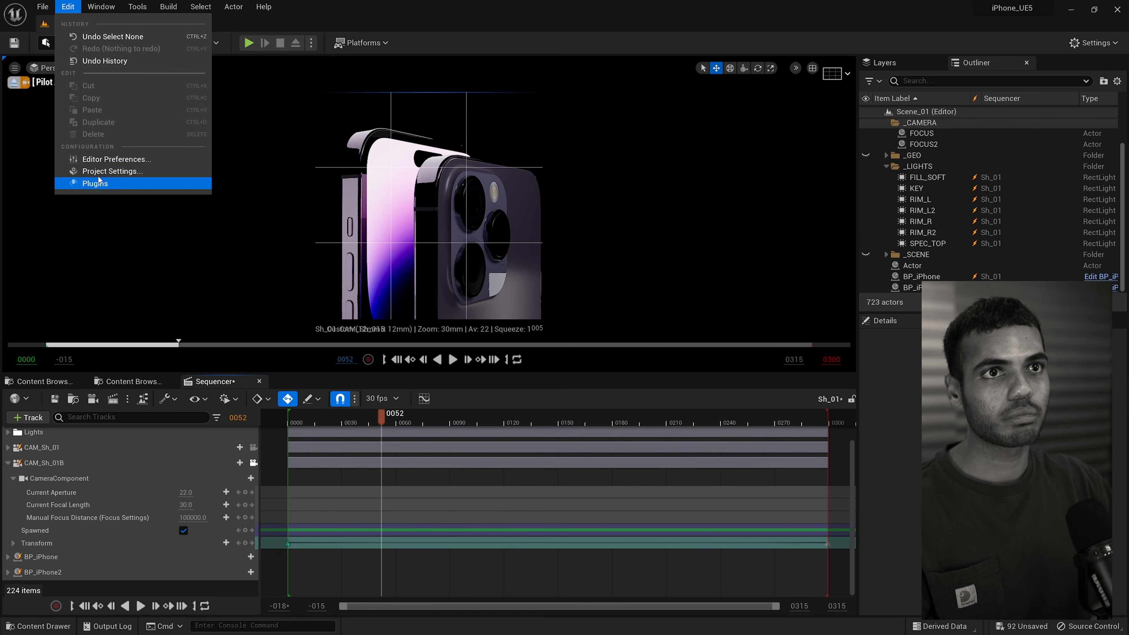
click(840, 557)
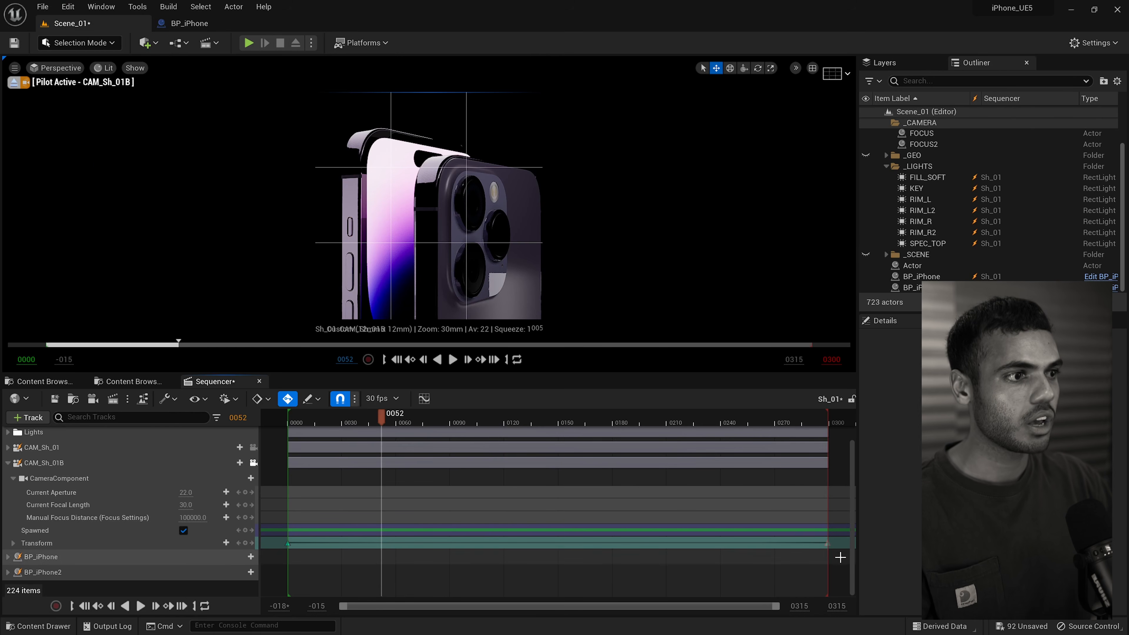
drag(840, 557, 295, 543)
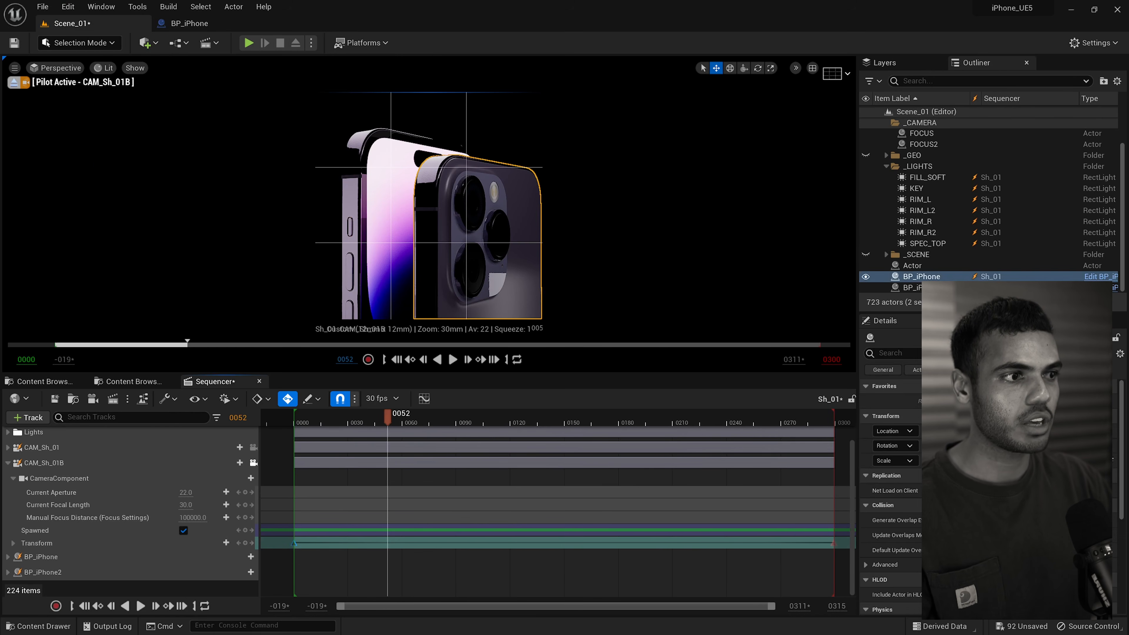
key(1)
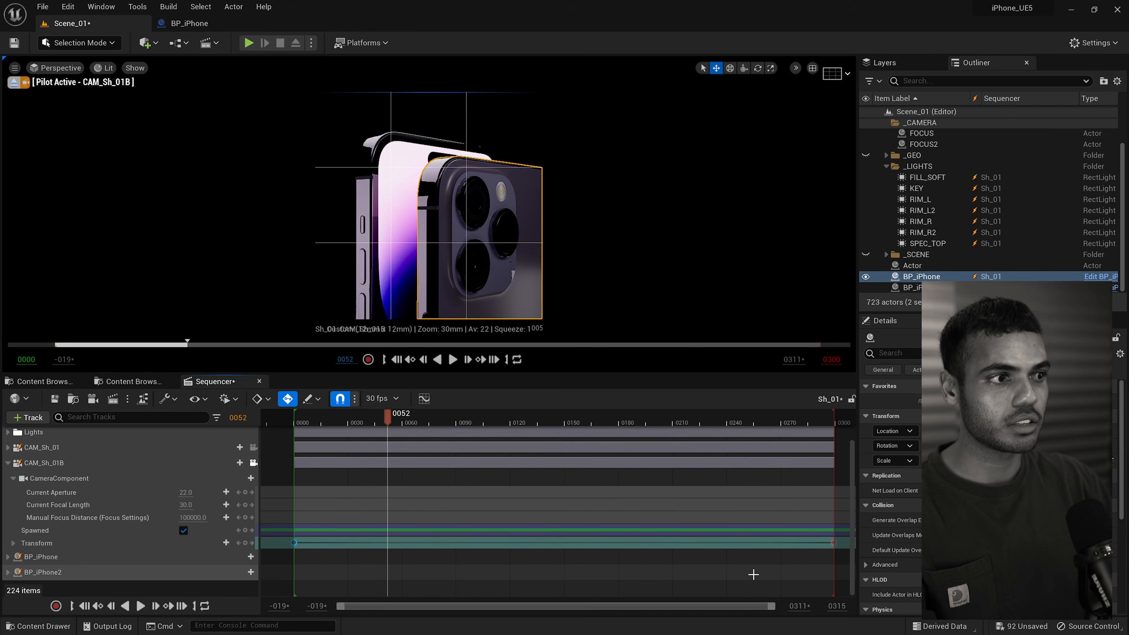
key(4)
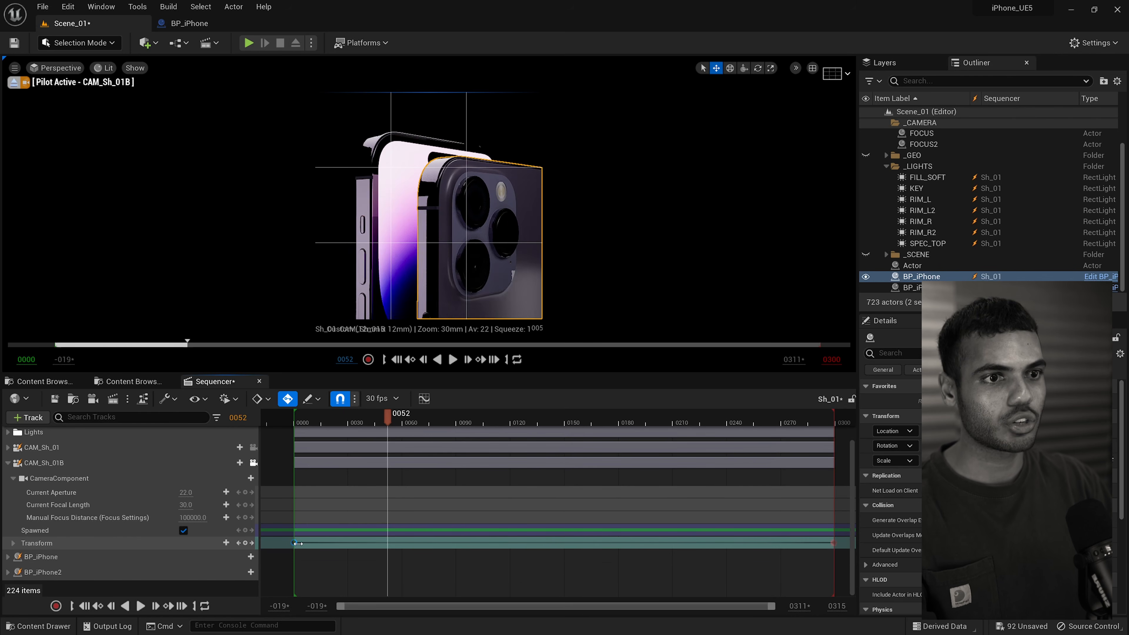
drag(332, 577, 284, 533)
key(1)
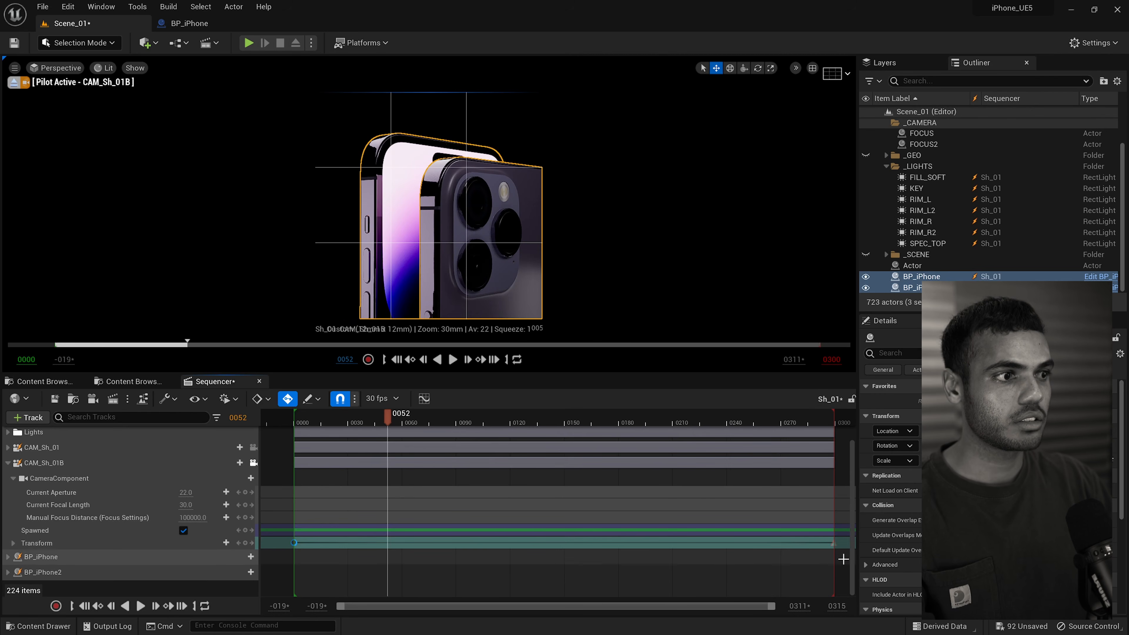
click(833, 543)
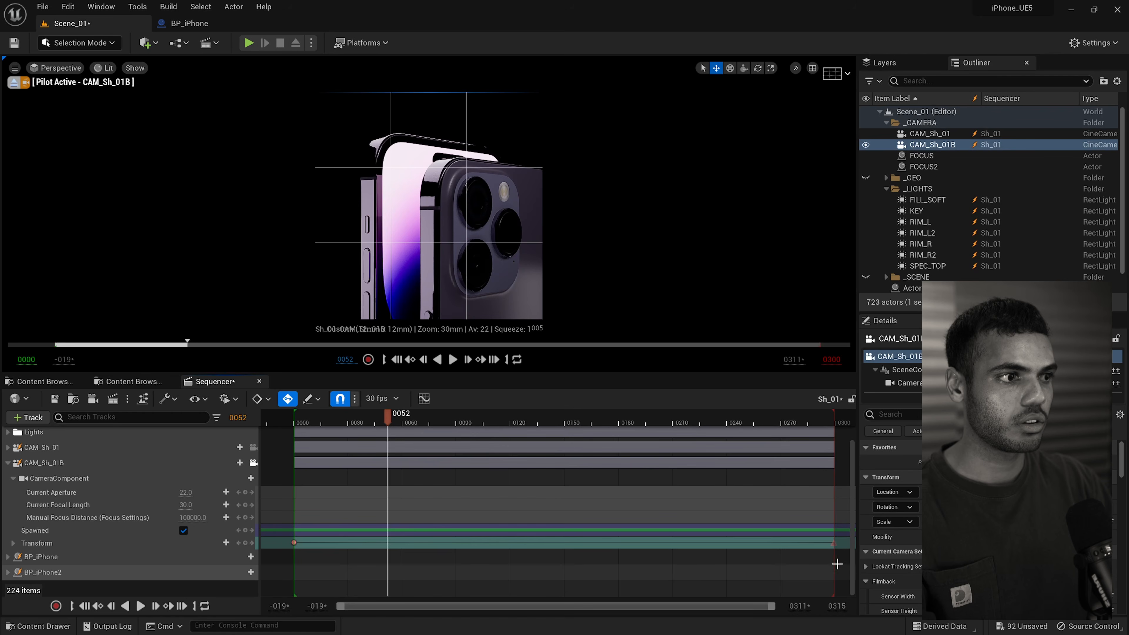
drag(843, 561, 280, 543)
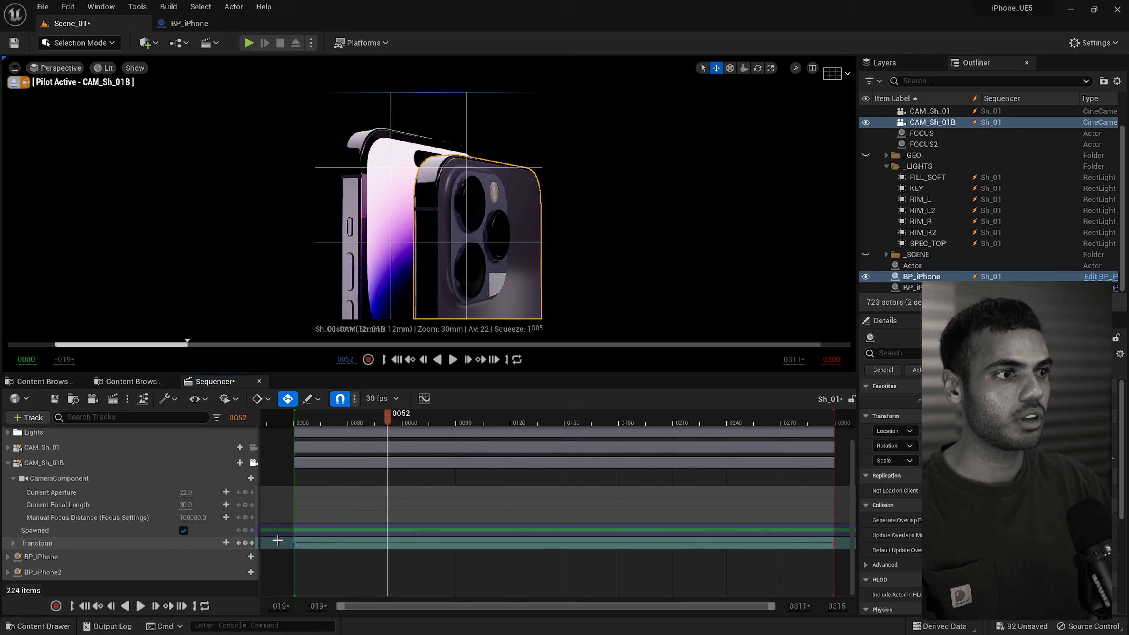
right_click(294, 544)
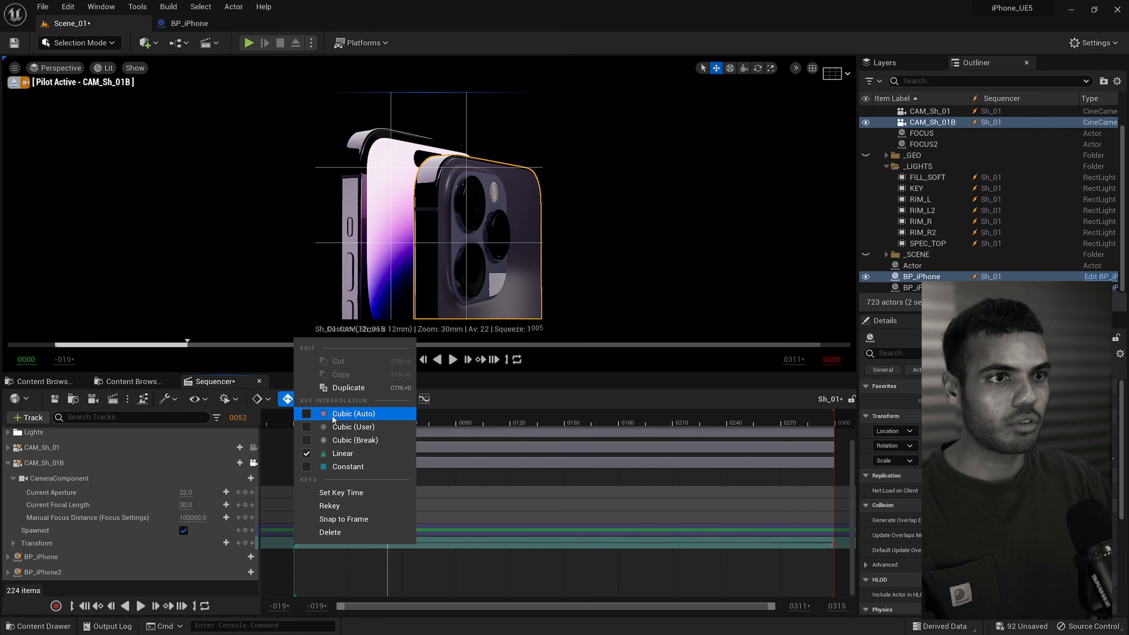
click(537, 570)
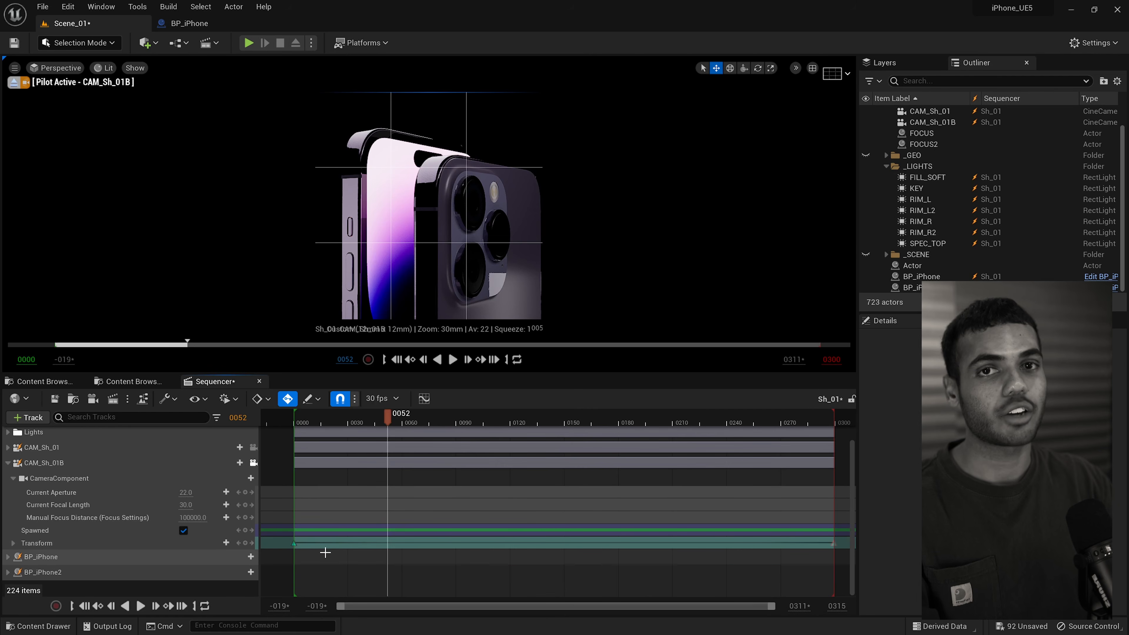
Trim the CAM_Sh_01B camera cut to start at frame 125 and play the sequence from there.
scroll(407, 535, up, 1)
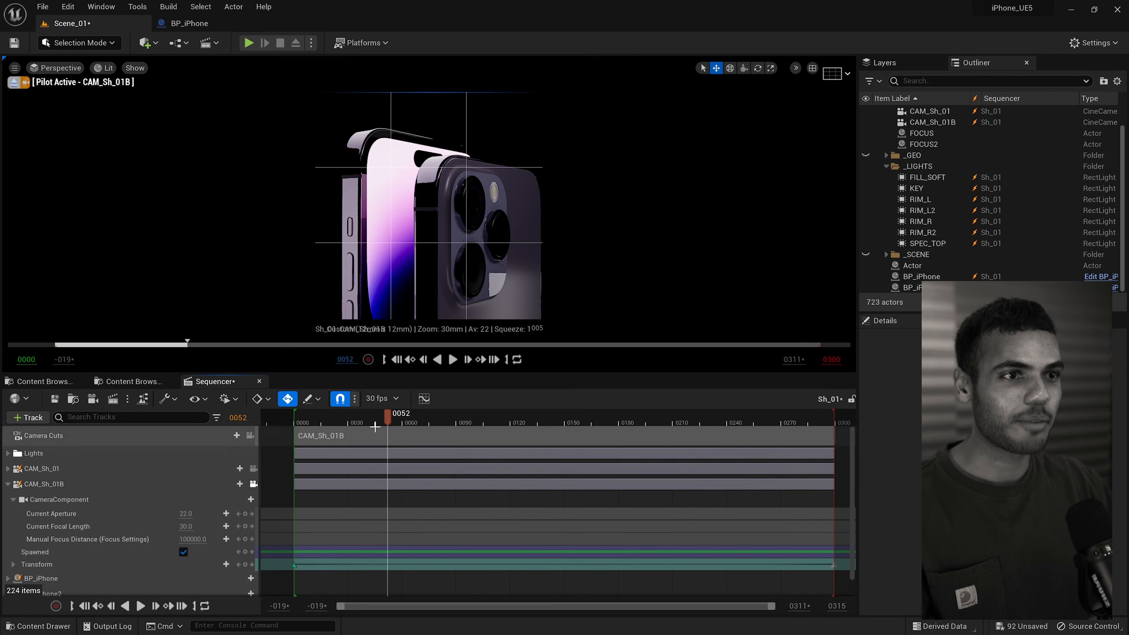
click(519, 419)
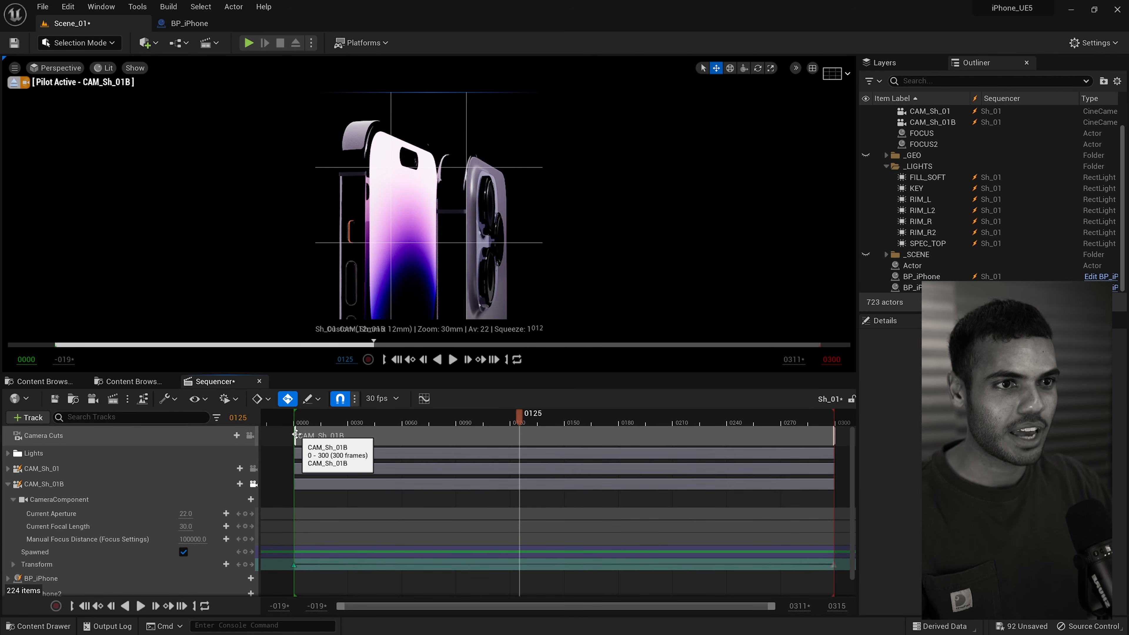
drag(295, 435, 519, 434)
key(space)
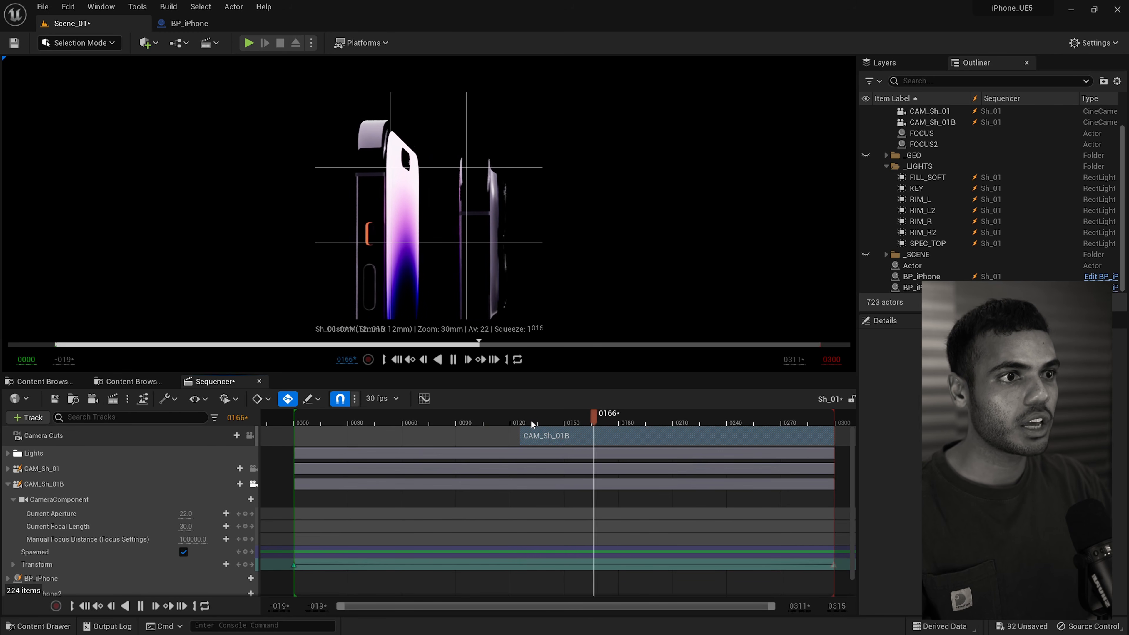
key(space)
Add the existing CAM_Sh_01 binding to the Camera Cuts track at frame 0, ahead of the CAM_Sh_01B cut.
drag(460, 422, 293, 426)
click(53, 468)
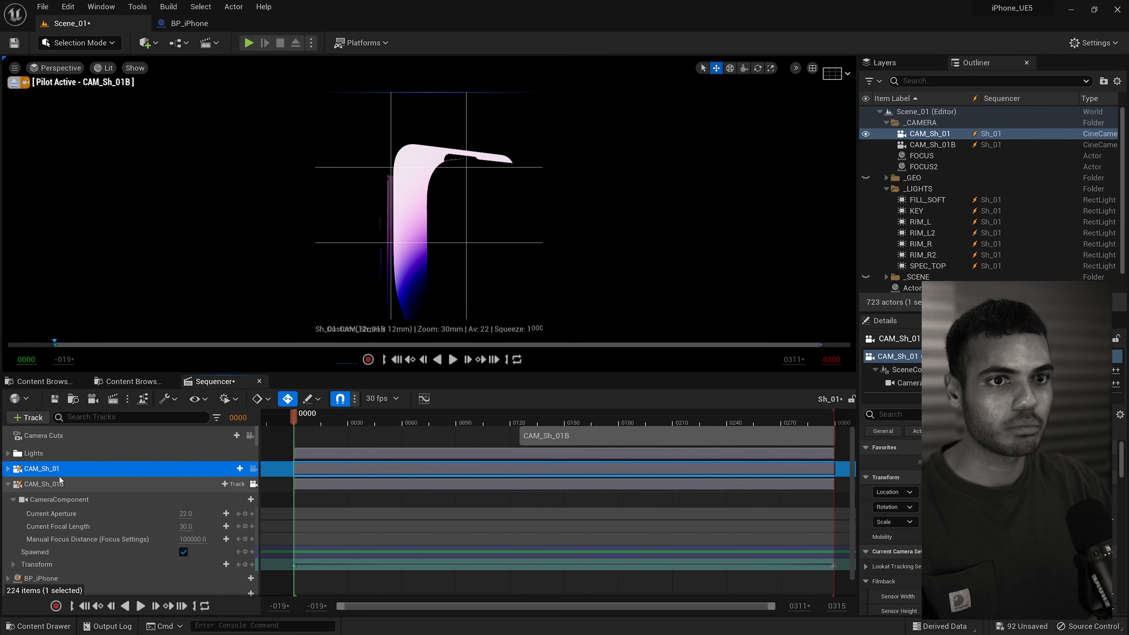
click(223, 436)
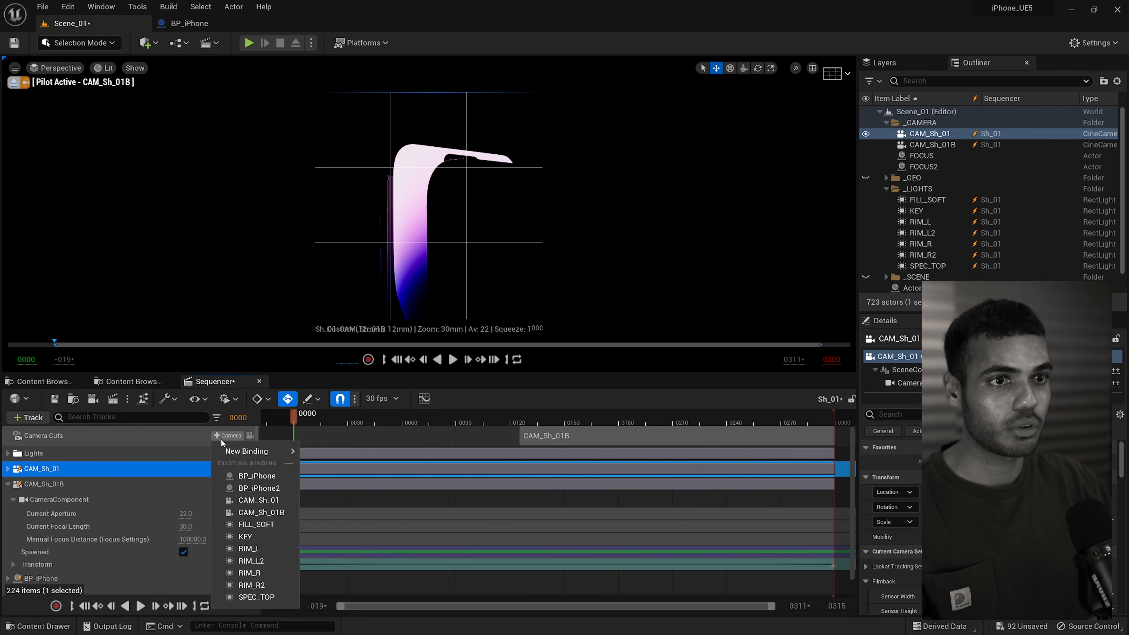
click(259, 500)
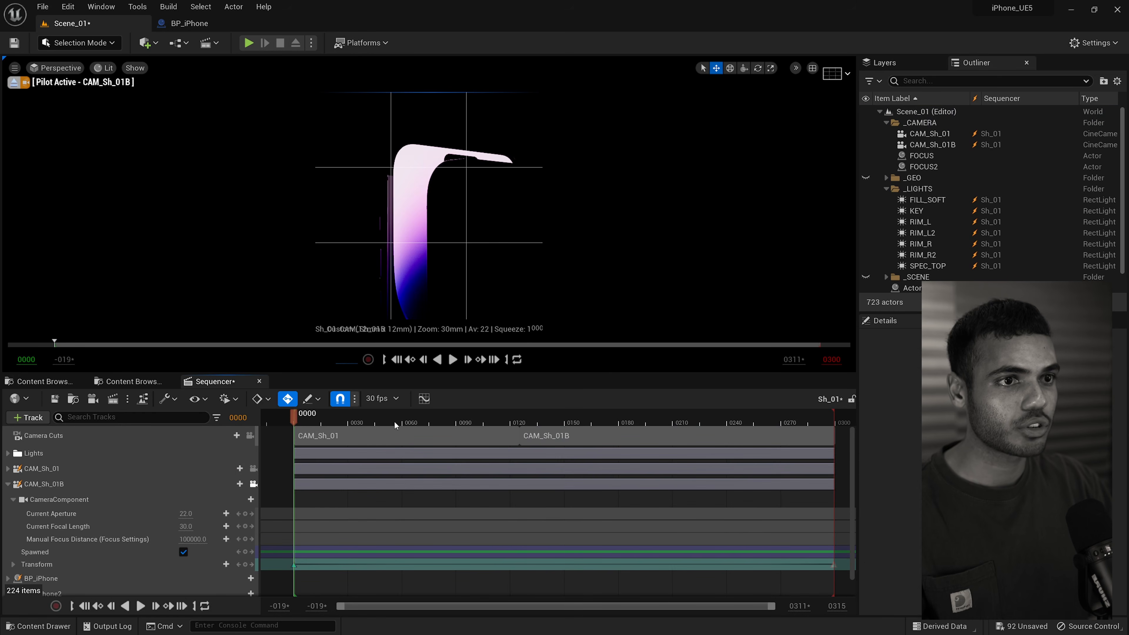
Lock the viewport to the Camera Cuts track and play the edit from around frame 57.
drag(310, 420, 396, 420)
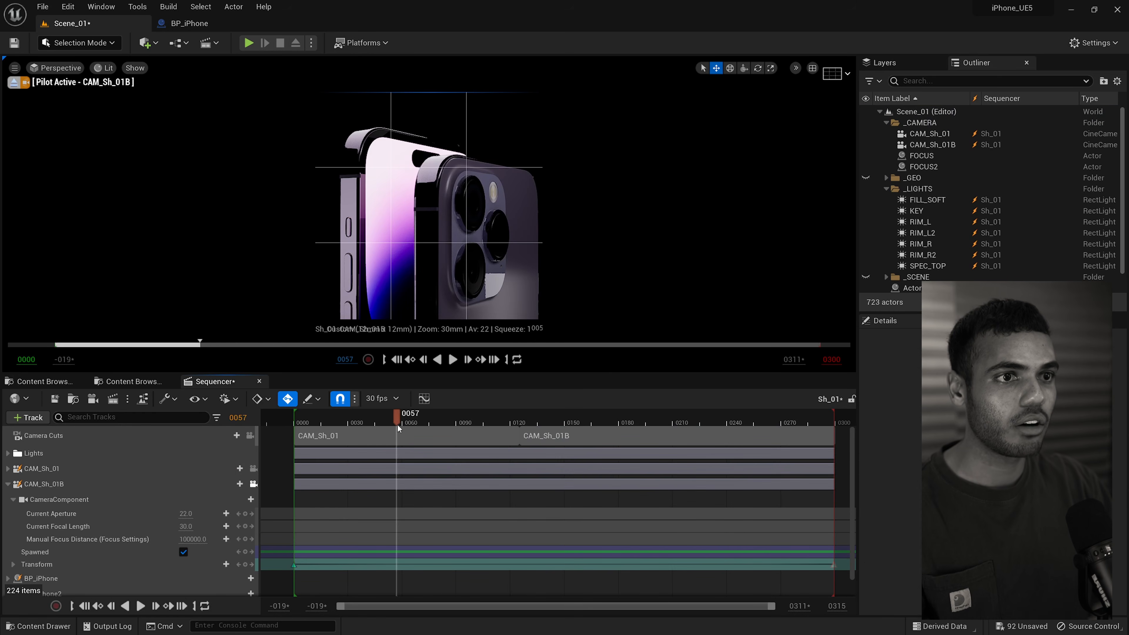
click(250, 436)
key(Up)
key(space)
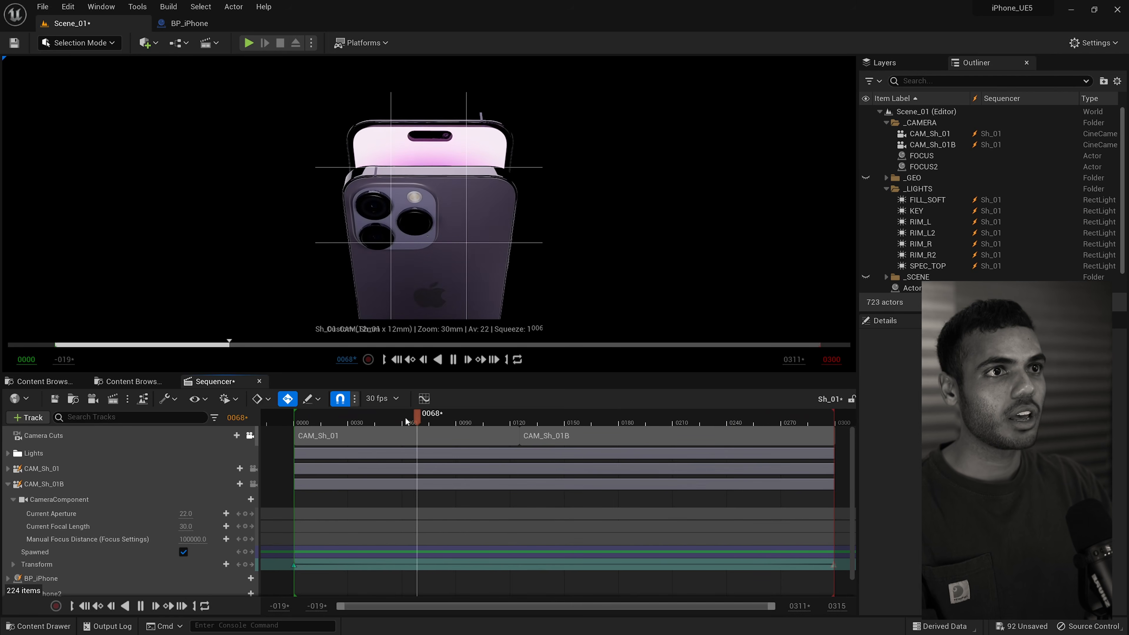
key(space)
Move the cut between CAM_Sh_01 and CAM_Sh_01B to about frame 160 and play across it.
drag(520, 437, 587, 436)
key(space)
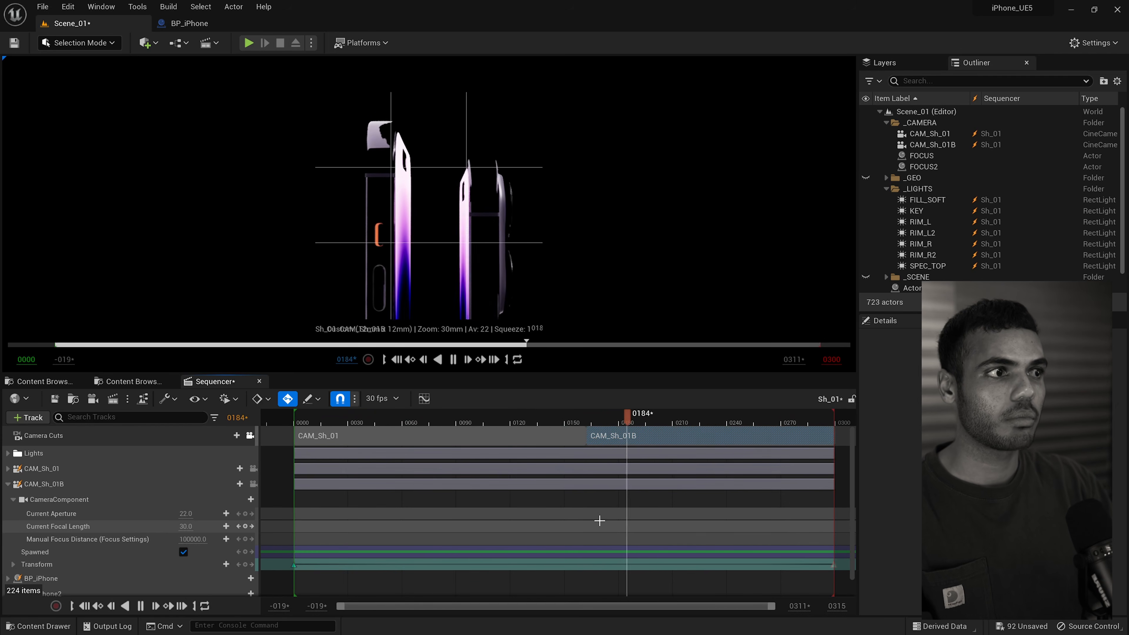
key(space)
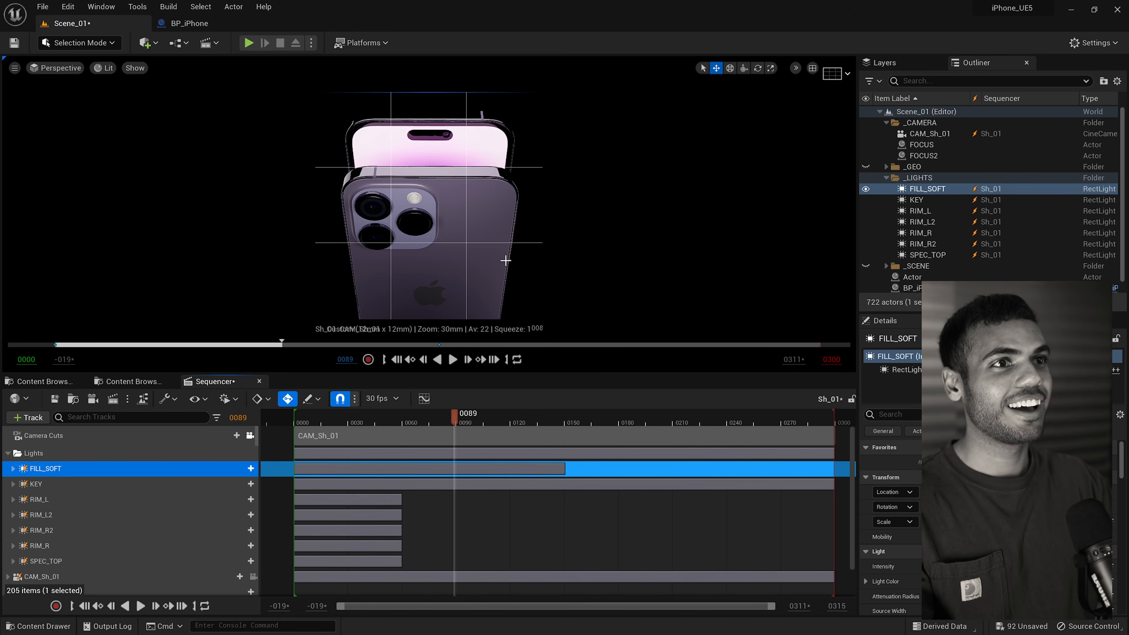
Move the playhead to frame 32, restore the two-viewport layout, and select the front phone.
drag(454, 418, 354, 425)
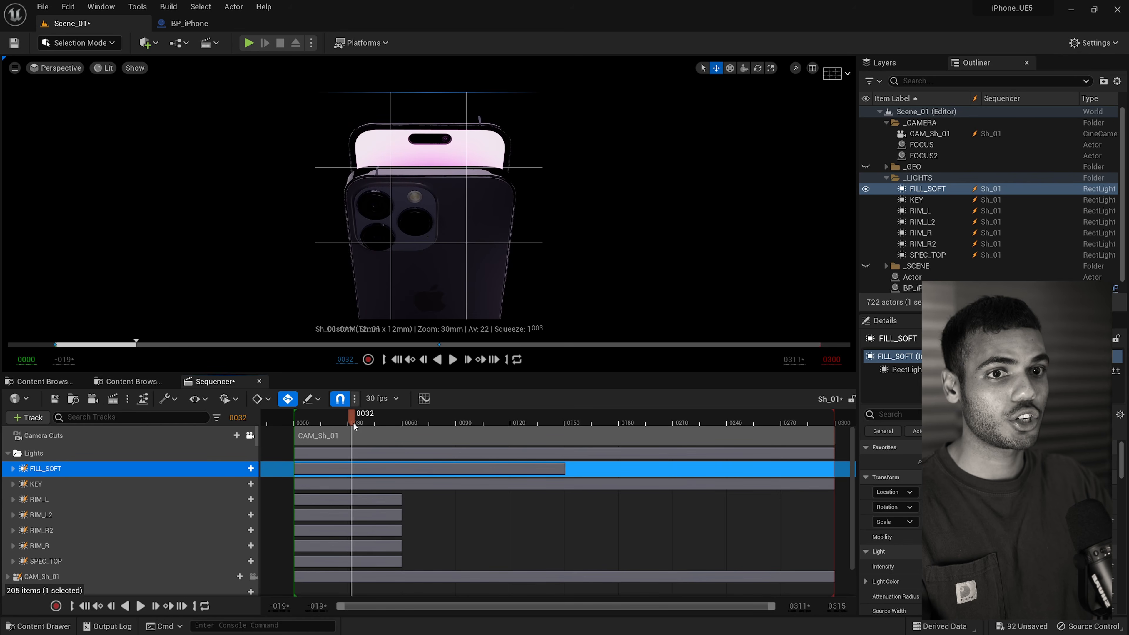
click(812, 68)
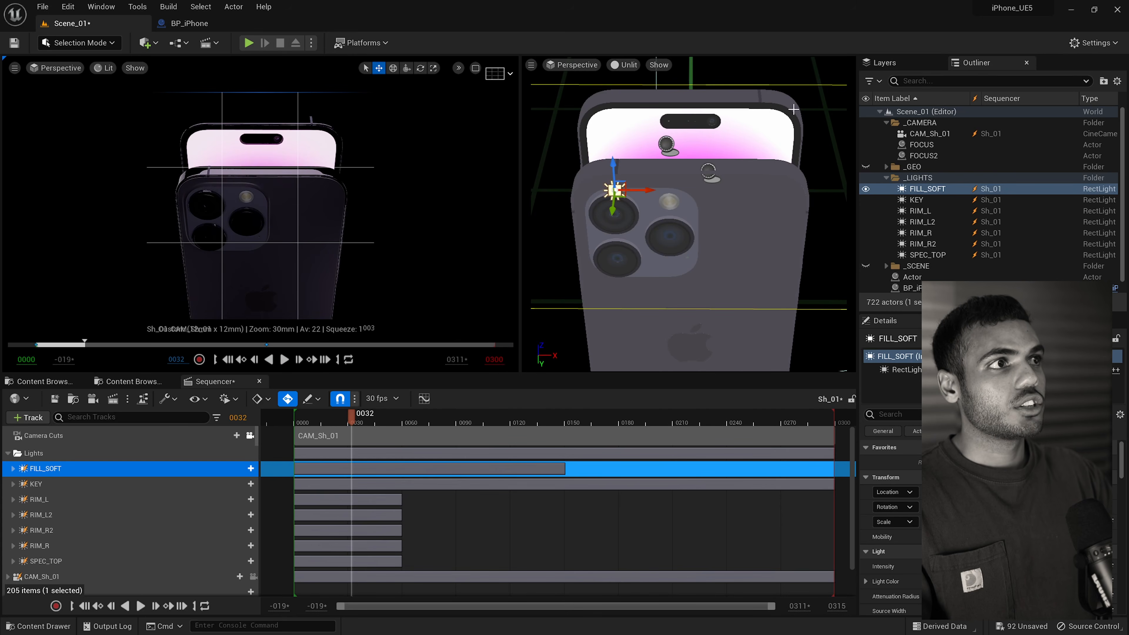
click(327, 187)
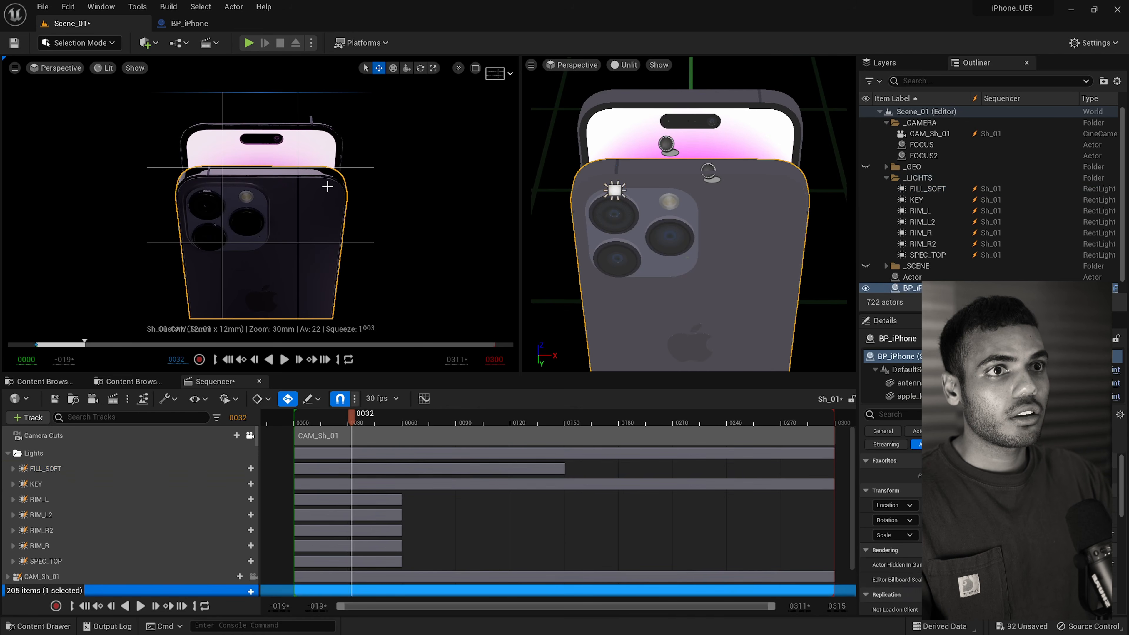
click(15, 68)
click(15, 69)
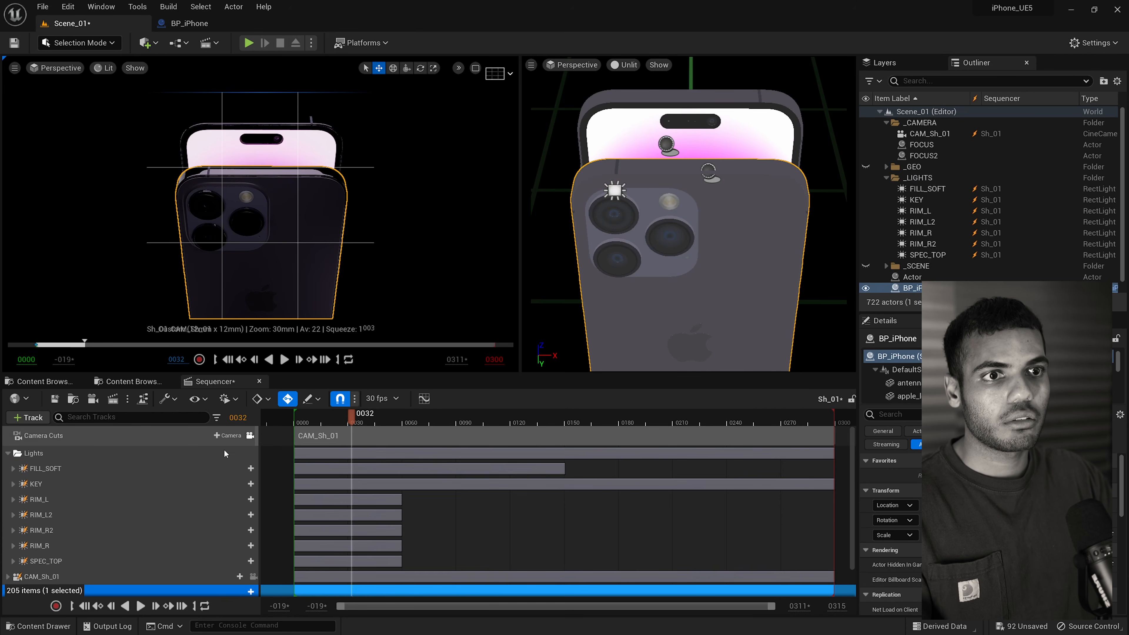
Toggle the viewport's lock to the Camera Cuts track several times, leaving the viewport unlocked.
click(251, 435)
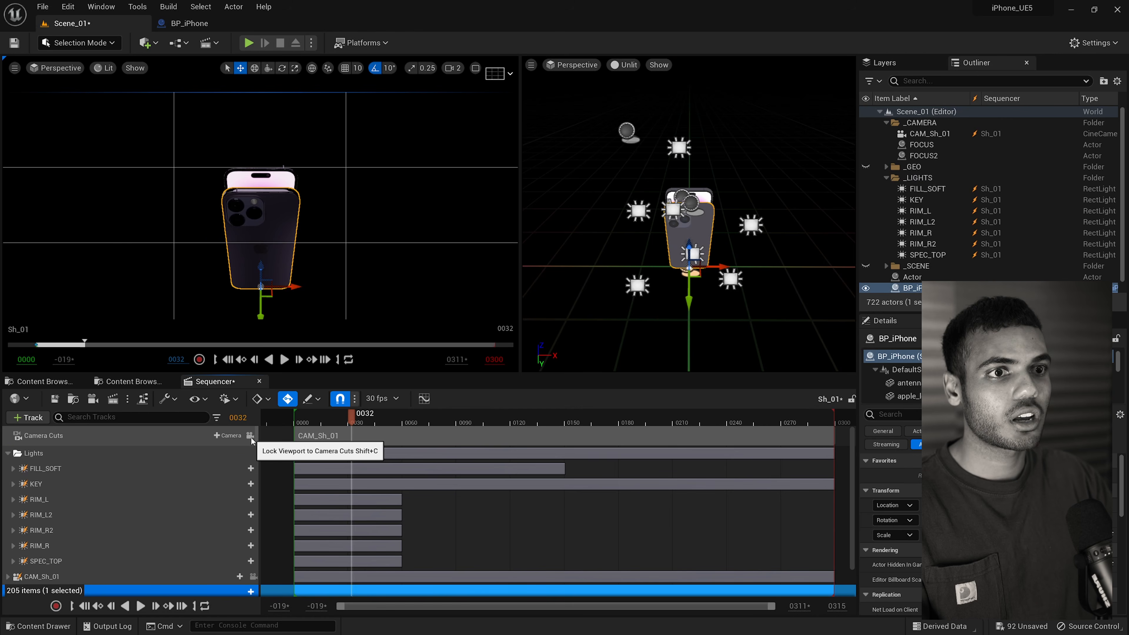
click(250, 436)
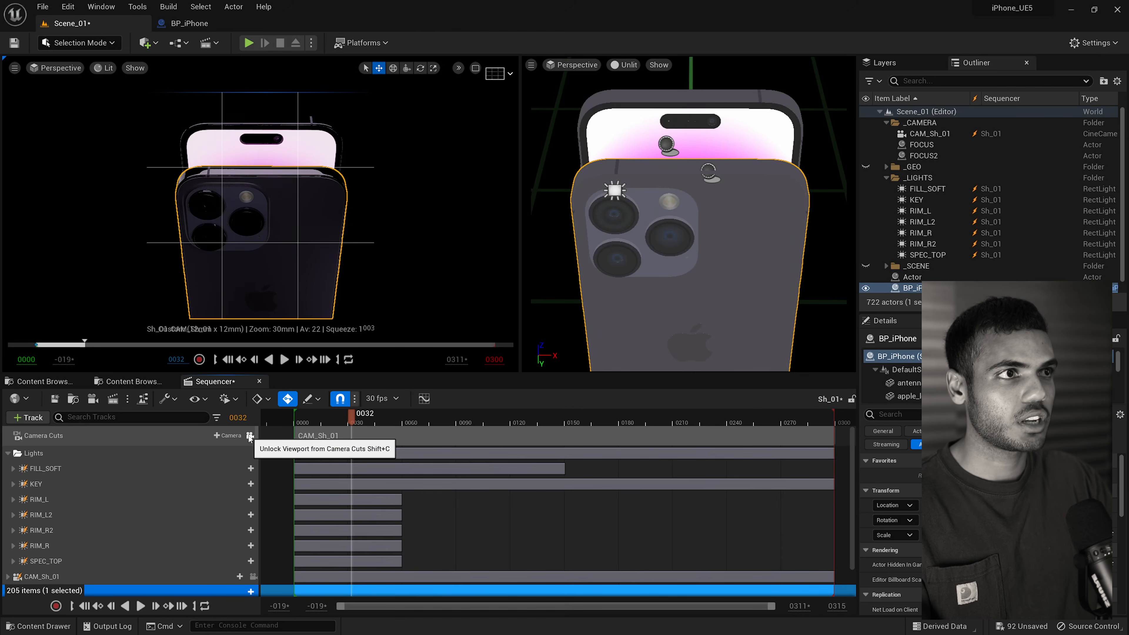
click(251, 436)
click(250, 436)
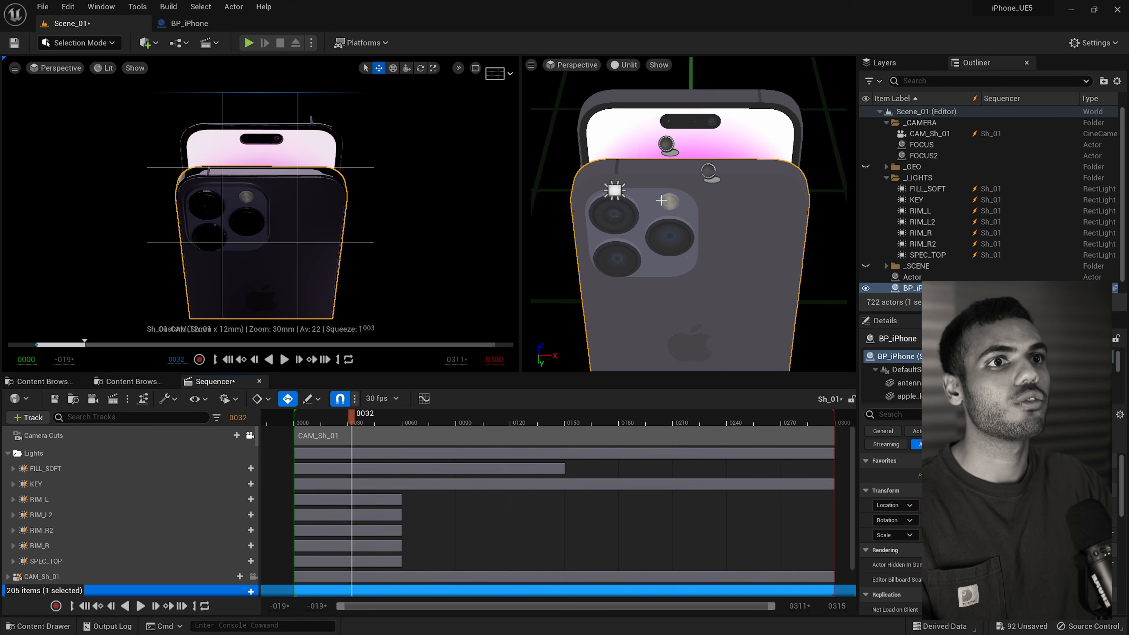
click(250, 436)
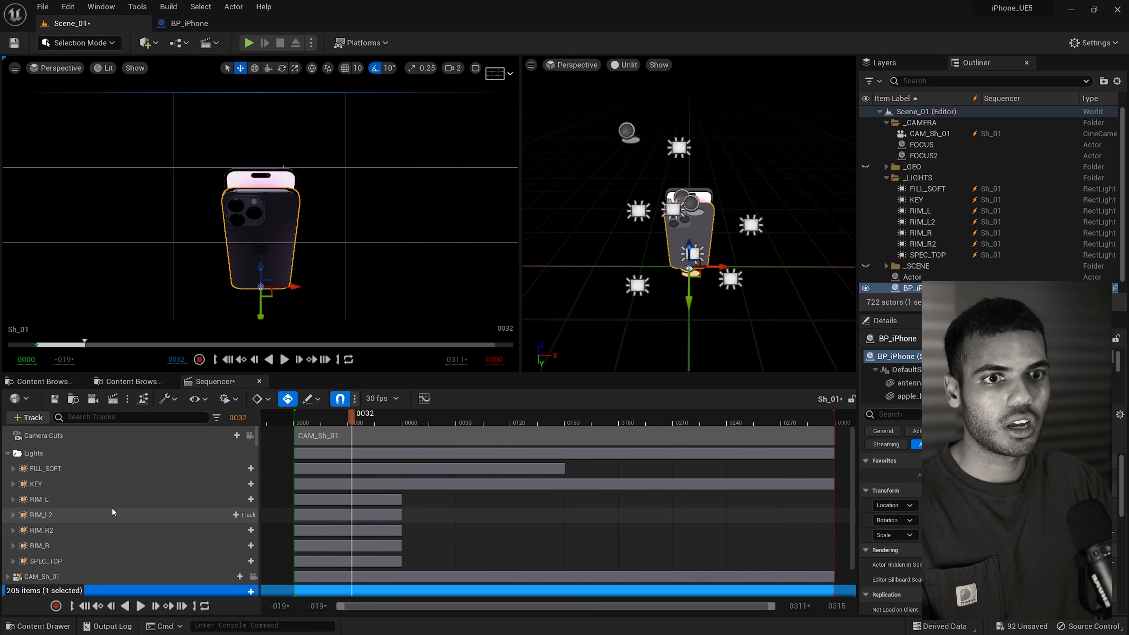
Collapse the Lights folder in the sequence, and lock the viewport first to CAM_Sh_01 and finally to Camera Cuts.
scroll(134, 514, down, 2)
scroll(134, 514, up, 2)
click(7, 453)
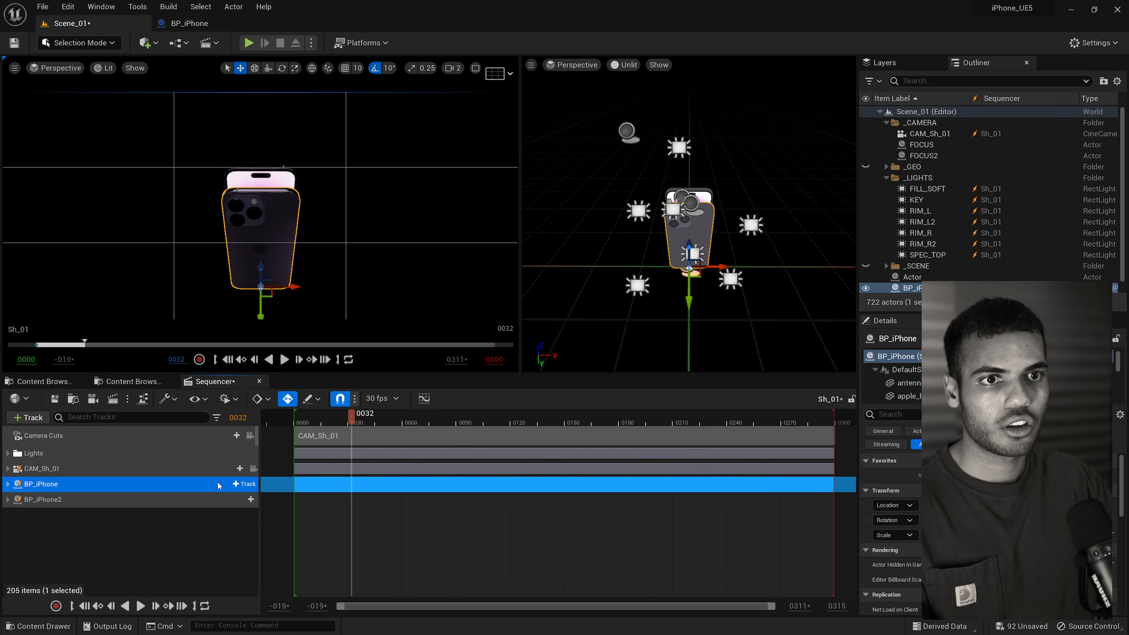
click(254, 468)
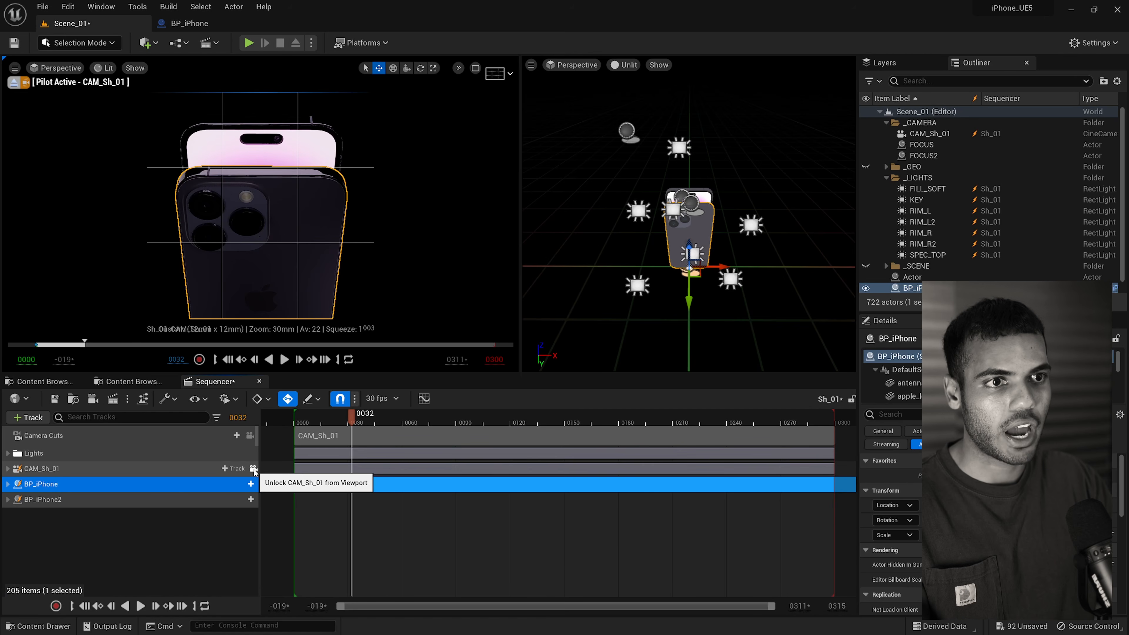
click(251, 436)
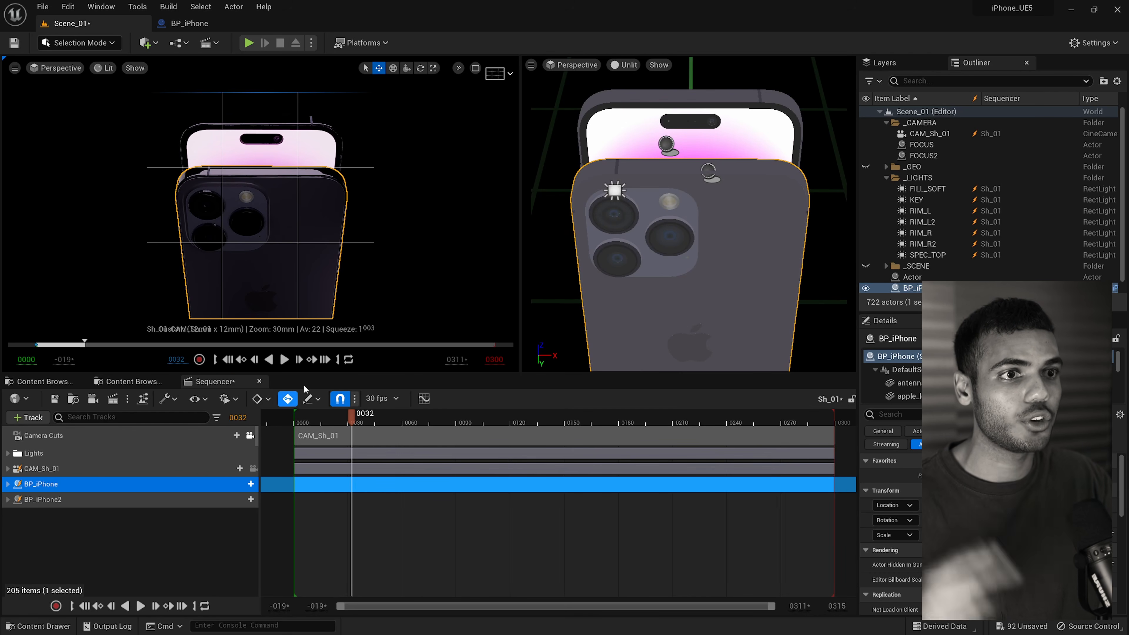
Try orbiting the piloted CAM_Sh_01 around the phones and move the playhead to frame 21.
click(56, 470)
click(254, 469)
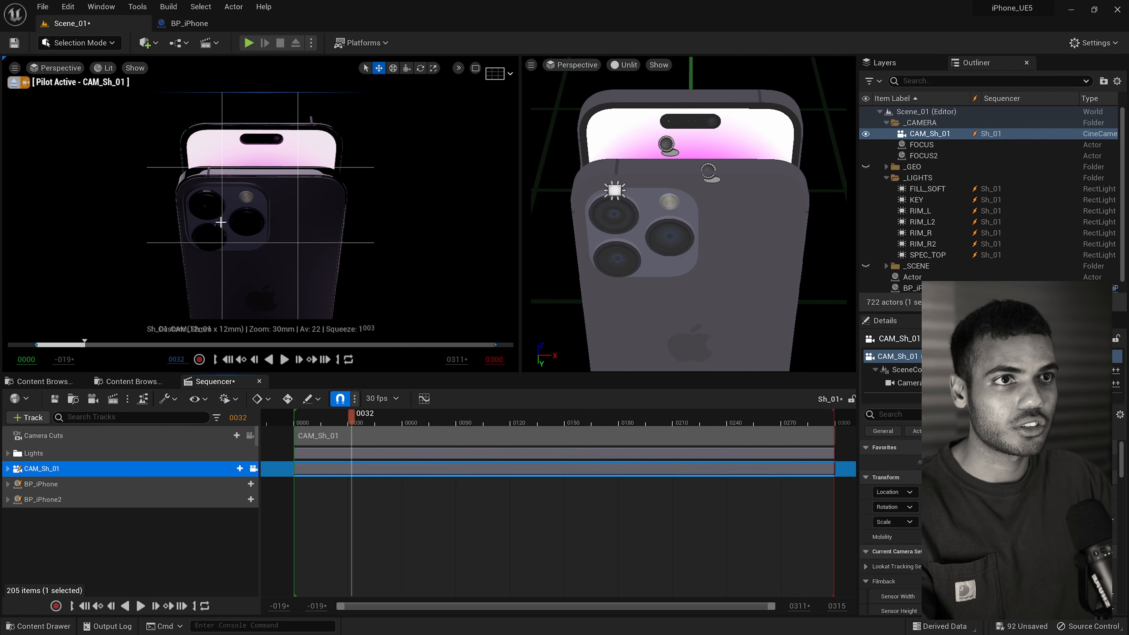
mouse_move(257, 227)
alt+mouse_down()
mouse_move(267, 263)
mouse_move(240, 209)
mouse_move(285, 245)
mouse_move(302, 227)
mouse_move(254, 245)
alt+mouse_up()
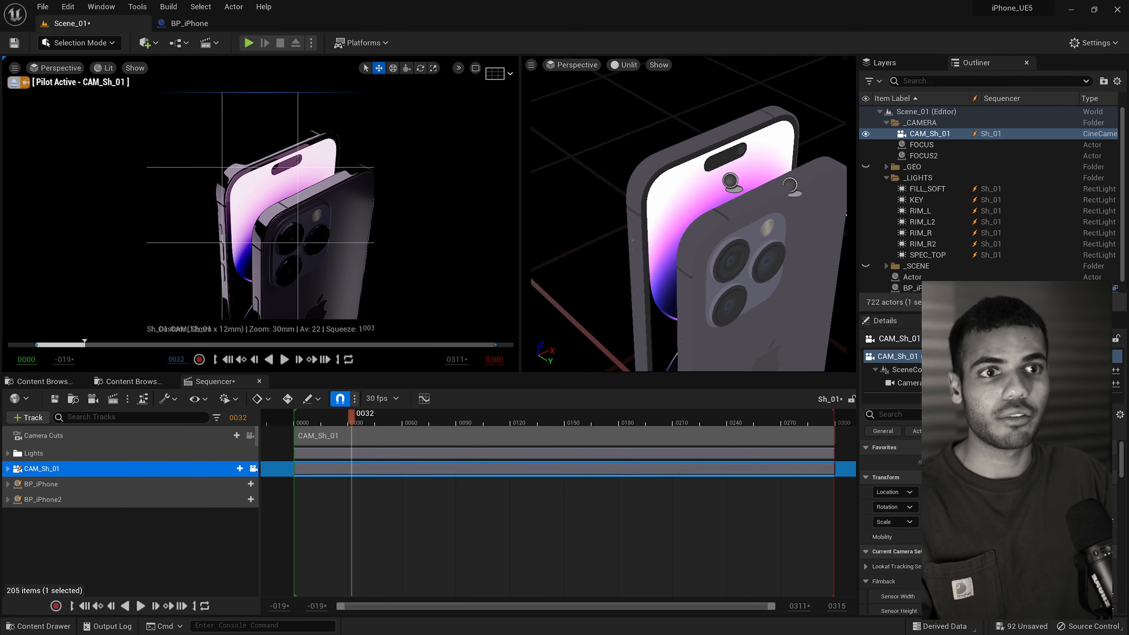
drag(391, 416, 332, 417)
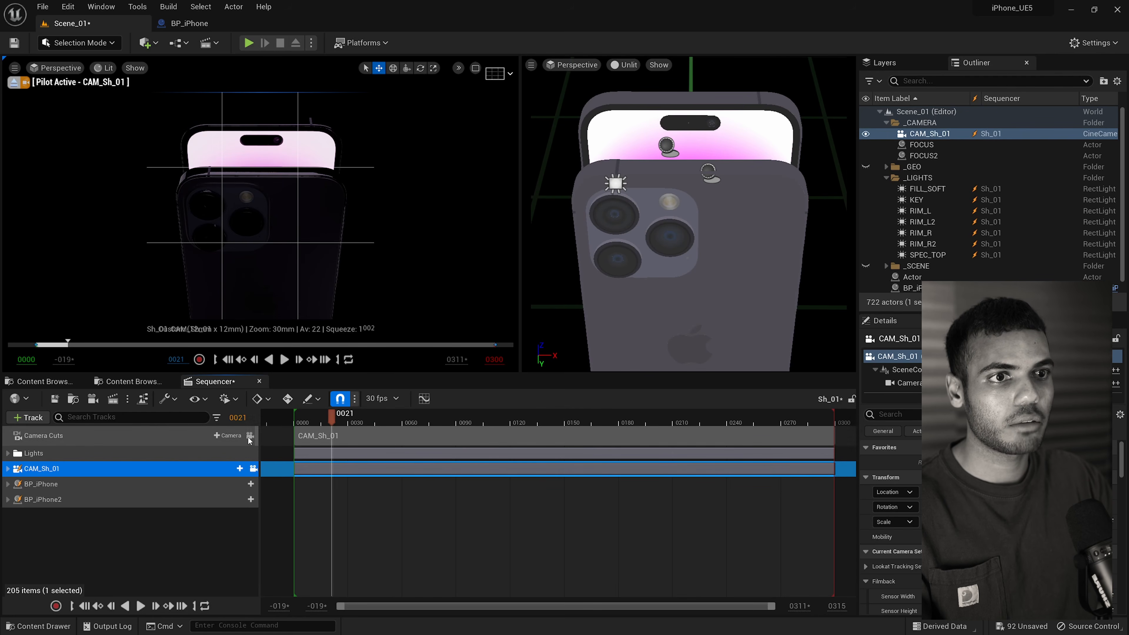
Pilot CAM_Sh_01 in the cinematic viewport and show its exact camera view.
click(289, 486)
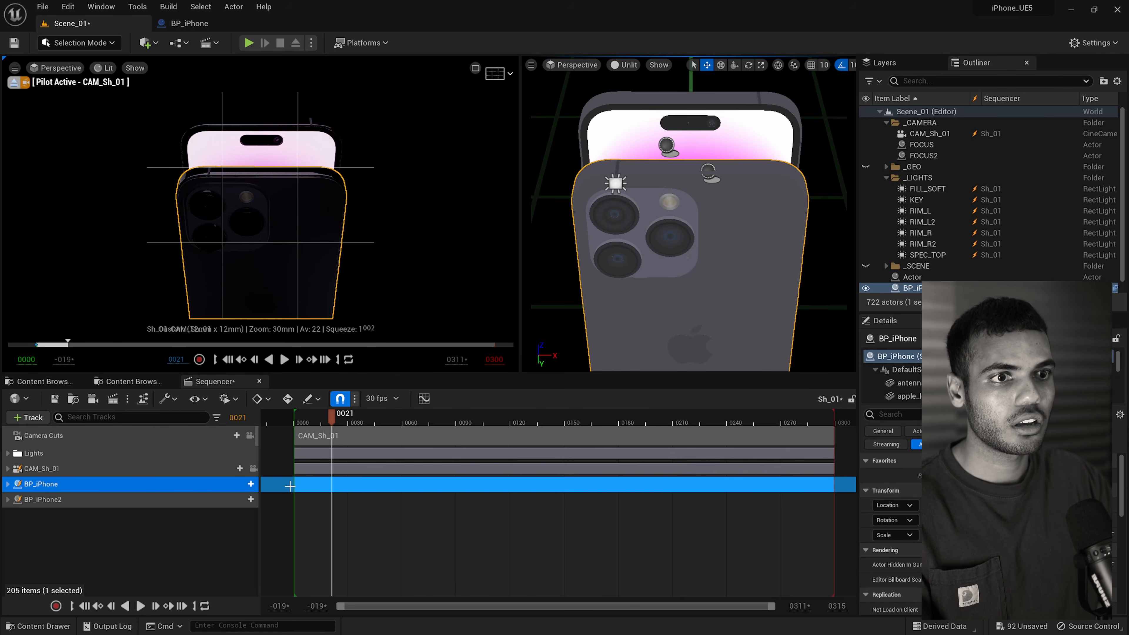
click(250, 435)
click(302, 240)
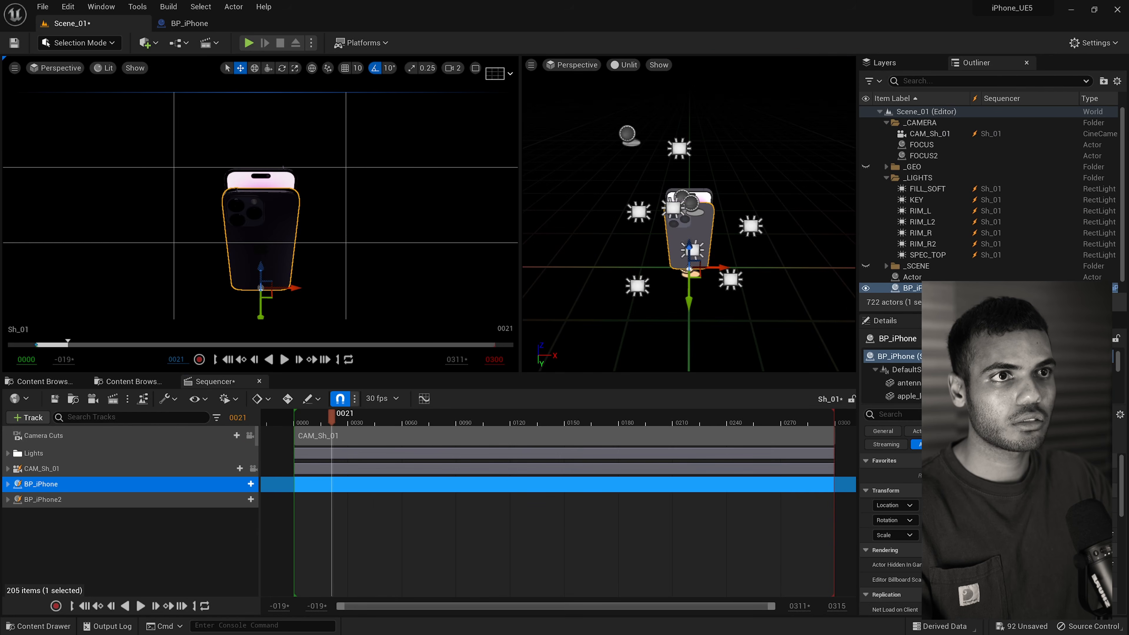
click(67, 68)
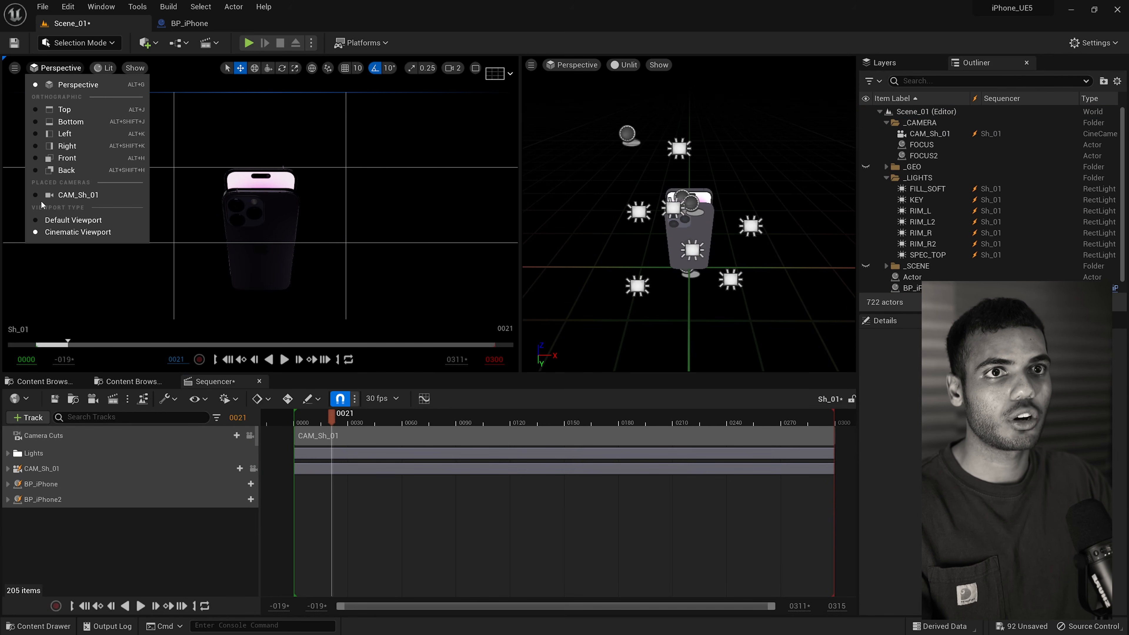
click(293, 216)
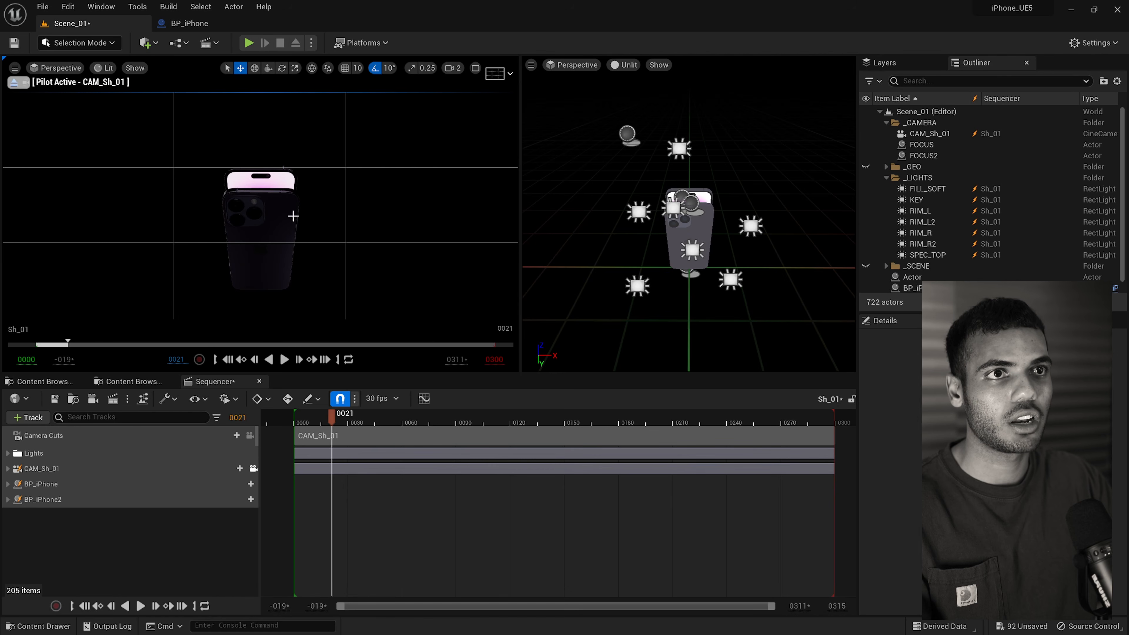
click(27, 83)
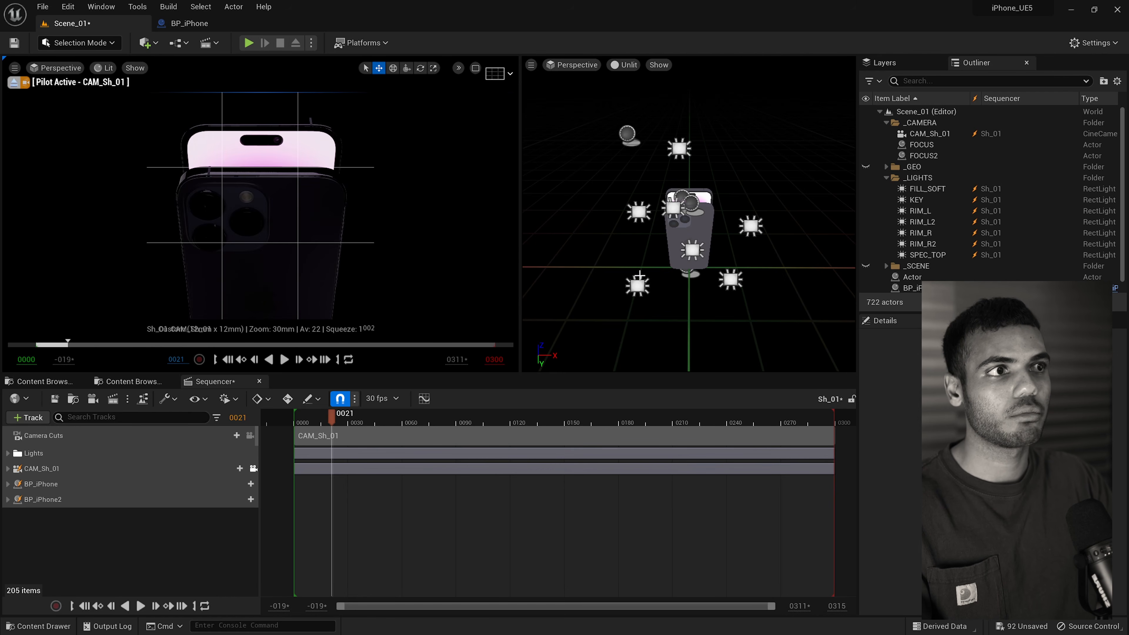
Disable the 3x3 grid composition overlay in the camera viewport.
click(495, 74)
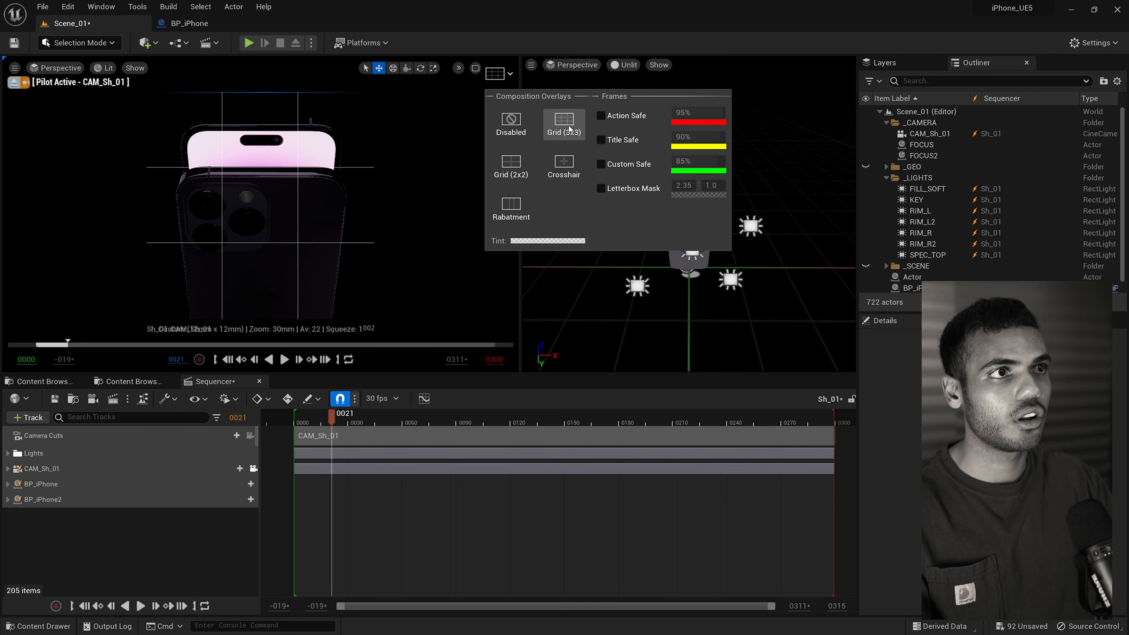
right_drag(670, 310, 682, 309)
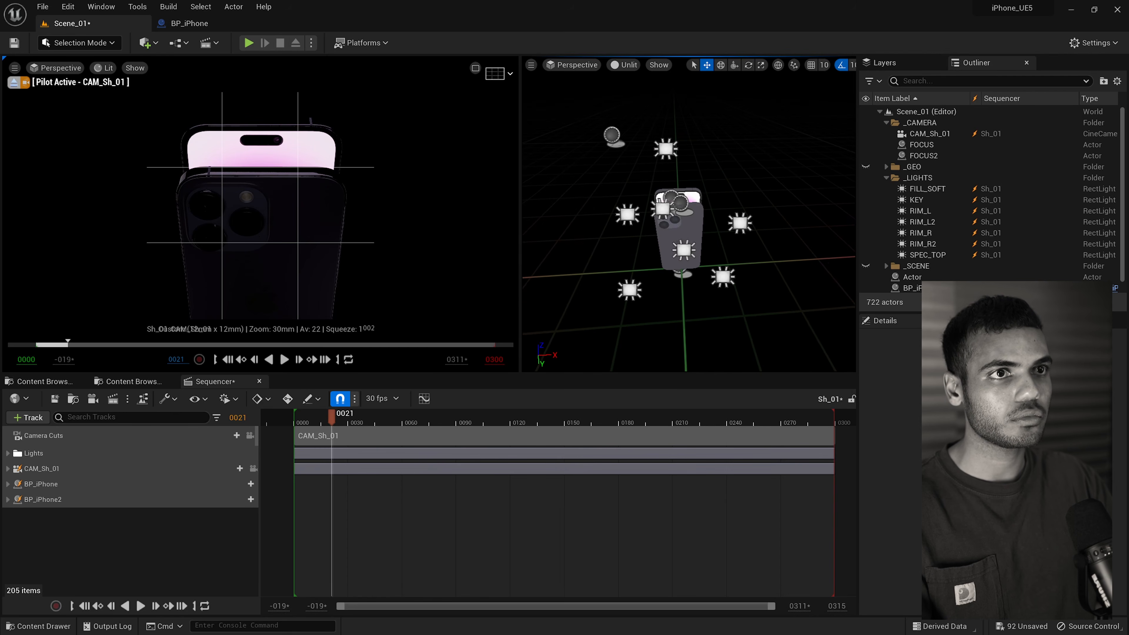
click(496, 74)
click(508, 130)
Move the playhead to frame 149 and hide every light in the _LIGHTS folder except FILL_SOFT.
right_drag(617, 267, 669, 262)
alt+drag(669, 261, 647, 267)
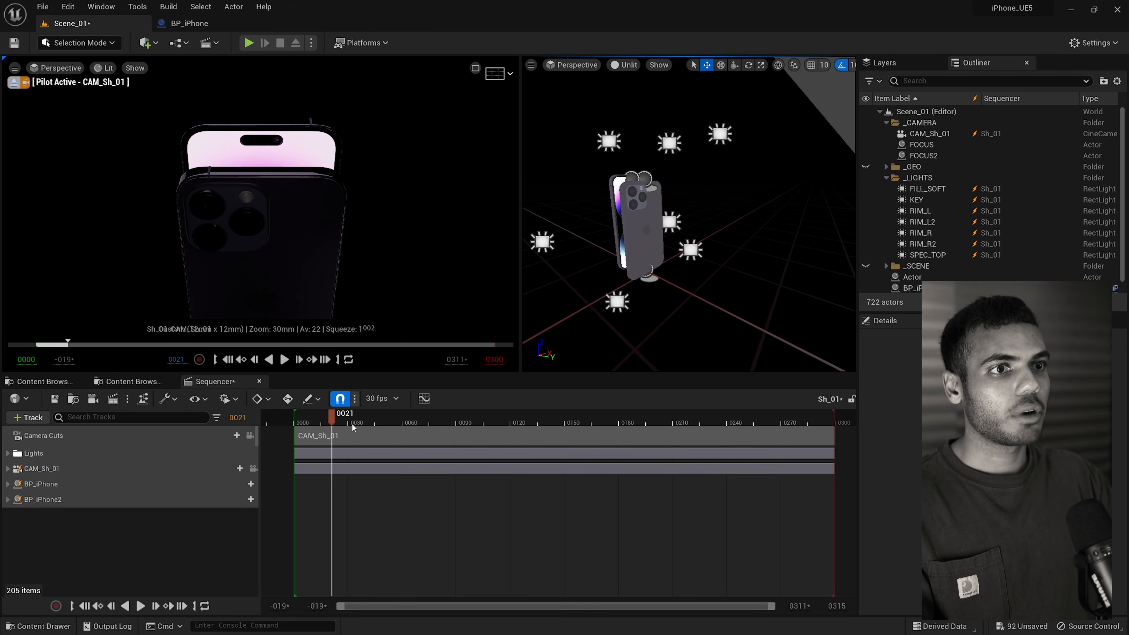
drag(351, 421, 563, 420)
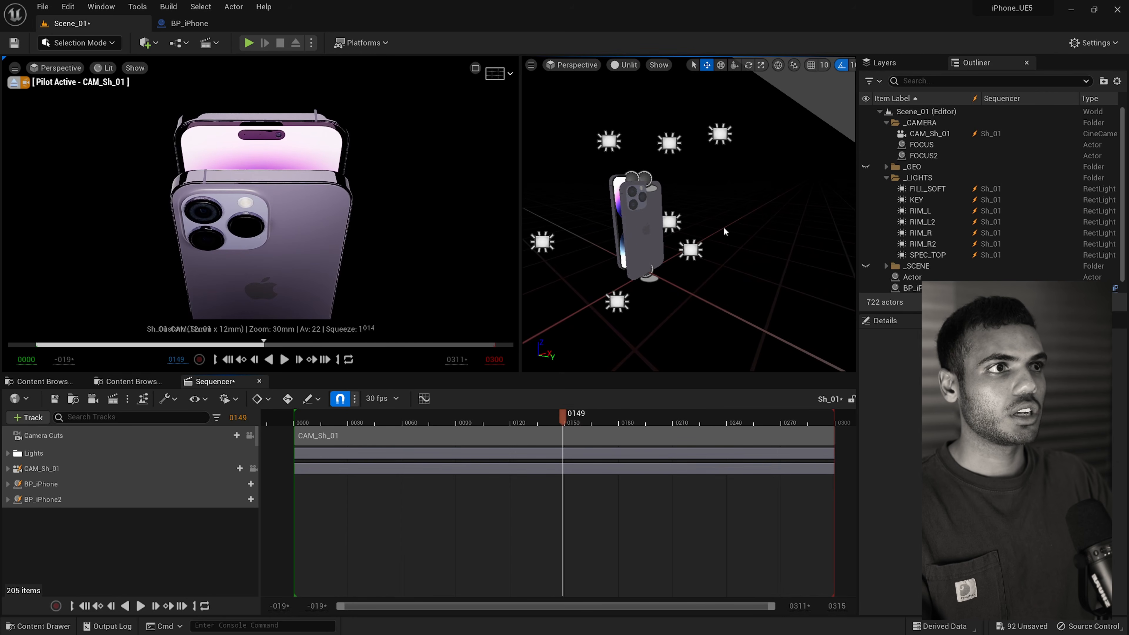
click(866, 178)
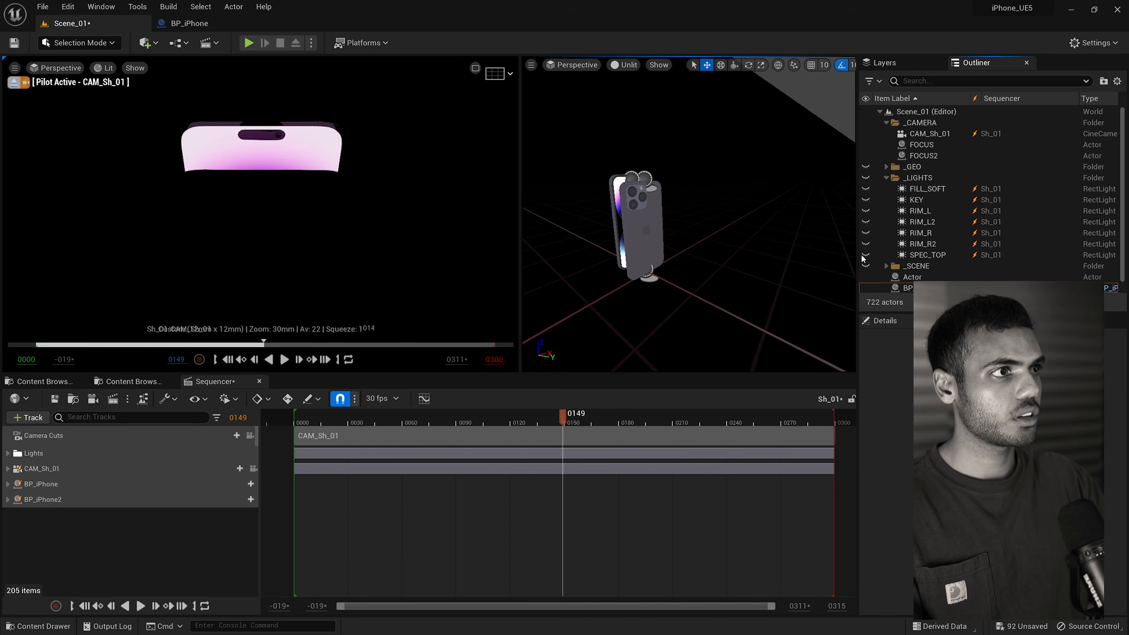
click(866, 189)
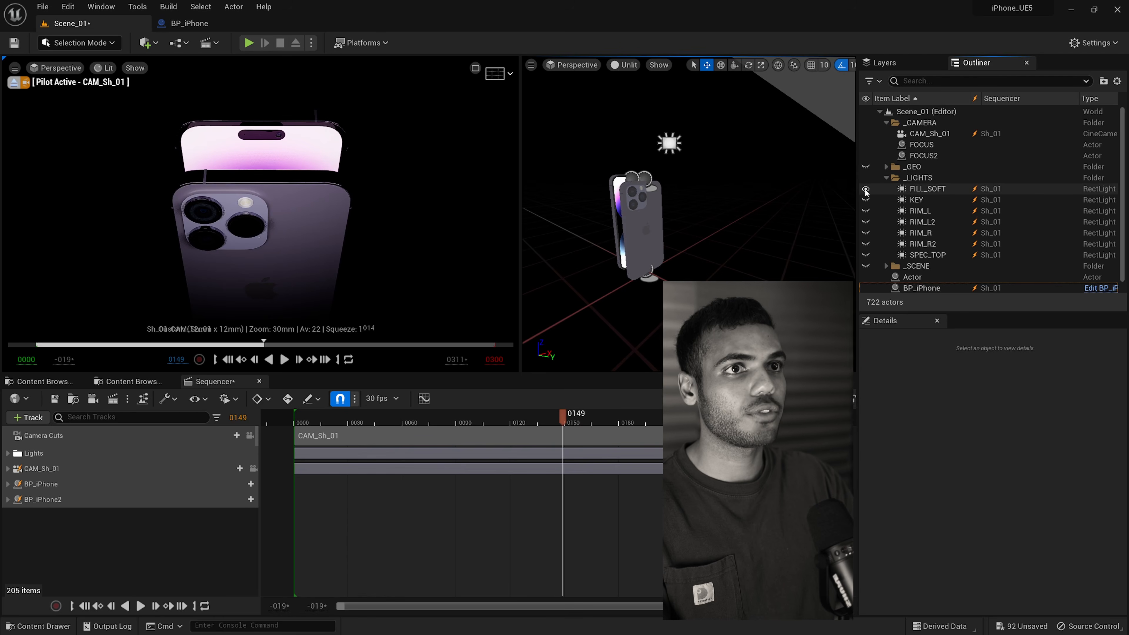
Set the FILL_SOFT light's intensity to 0.04 cd with the playhead at its intensity keyframe at frame 150.
click(928, 189)
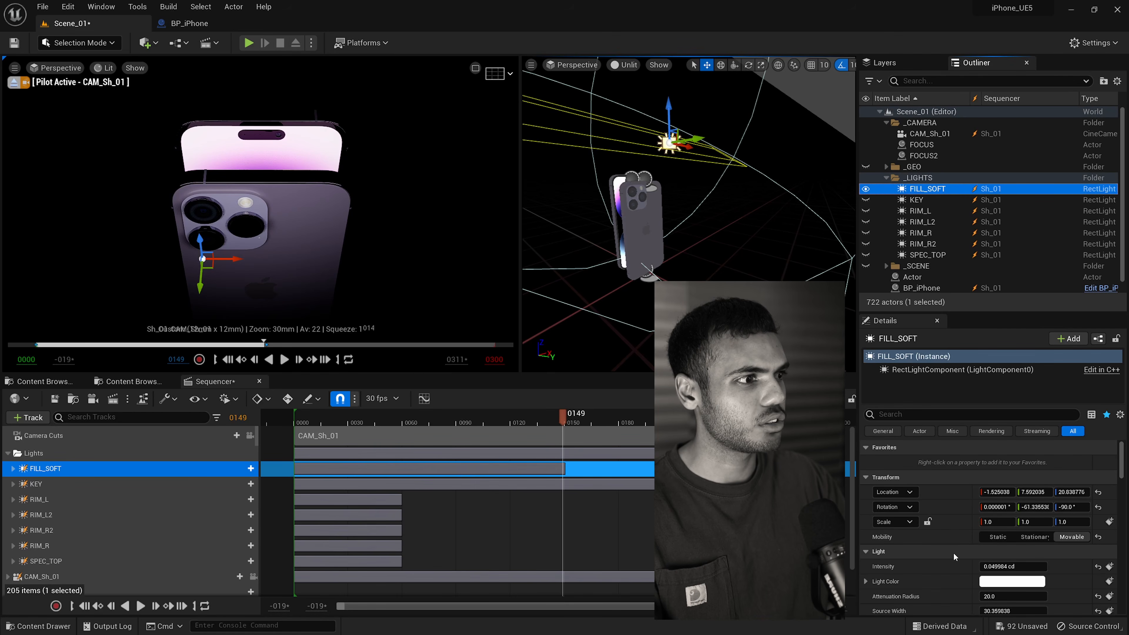
click(13, 468)
click(565, 498)
click(1014, 566)
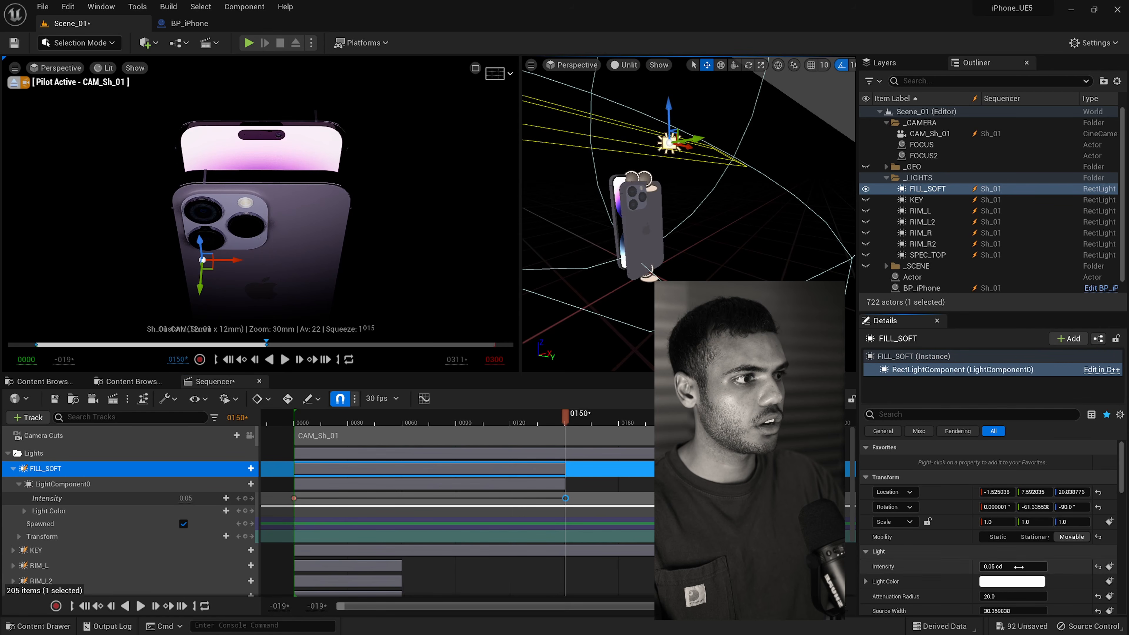
text(0.04)
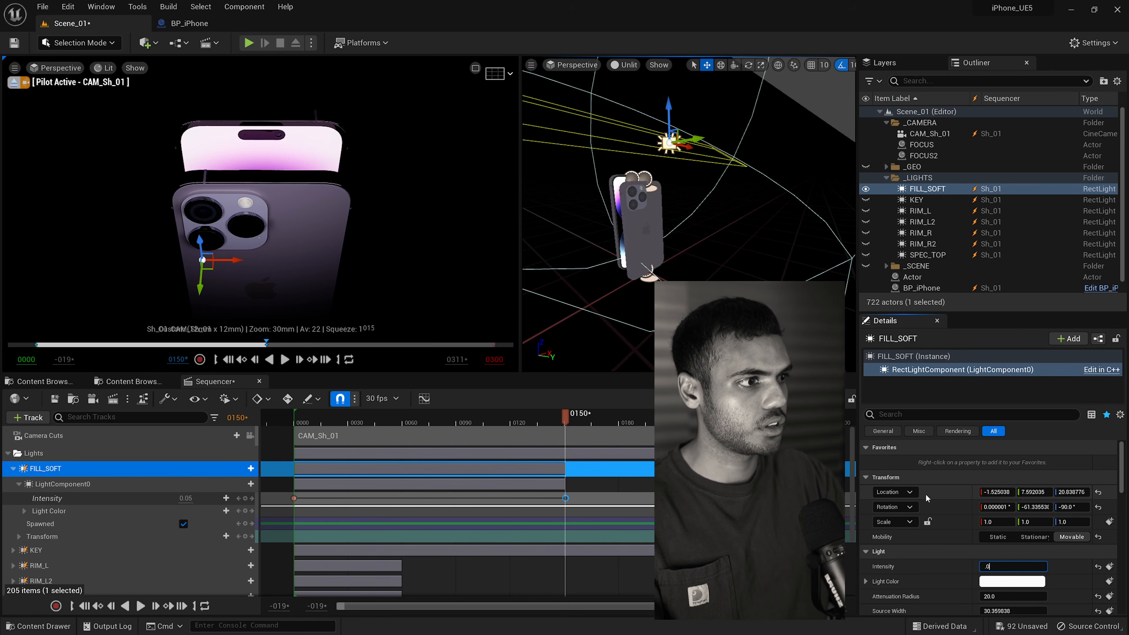
key(Return)
click(922, 145)
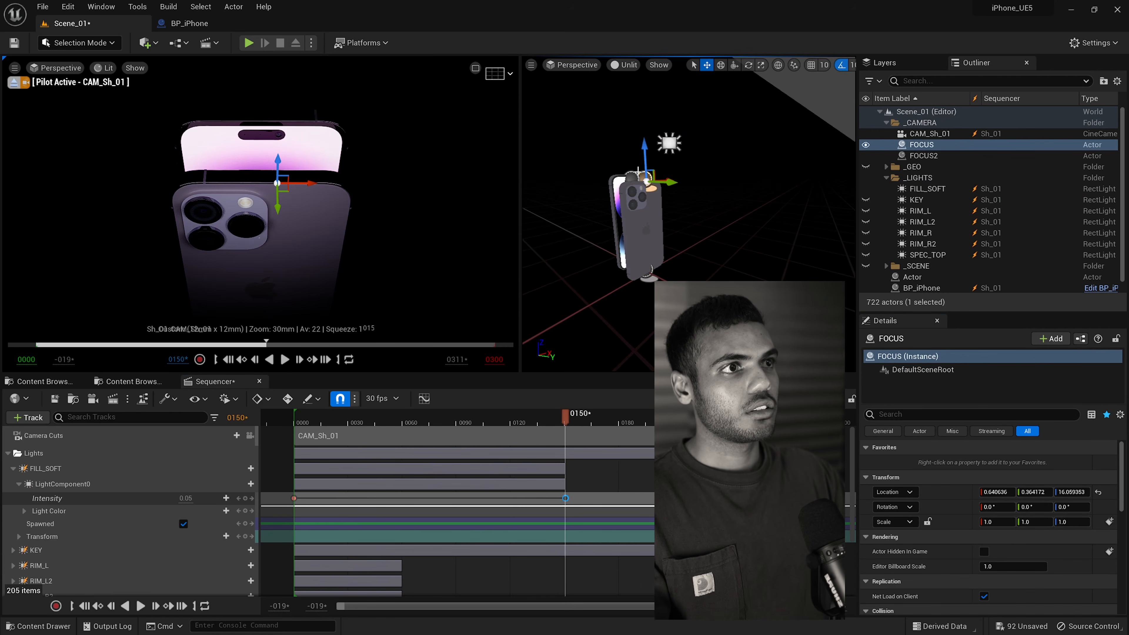
Examine the Intensity Units options in FILL_SOFT's advanced light settings and the light's placement around the phones.
click(938, 188)
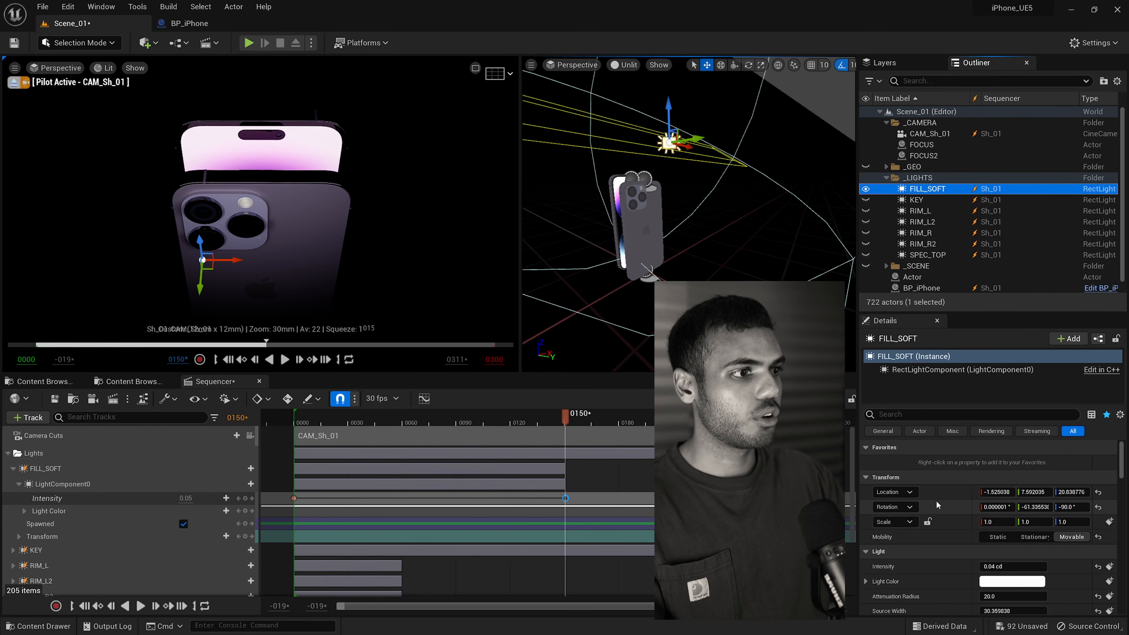
scroll(938, 503, down, 3)
scroll(937, 503, down, 5)
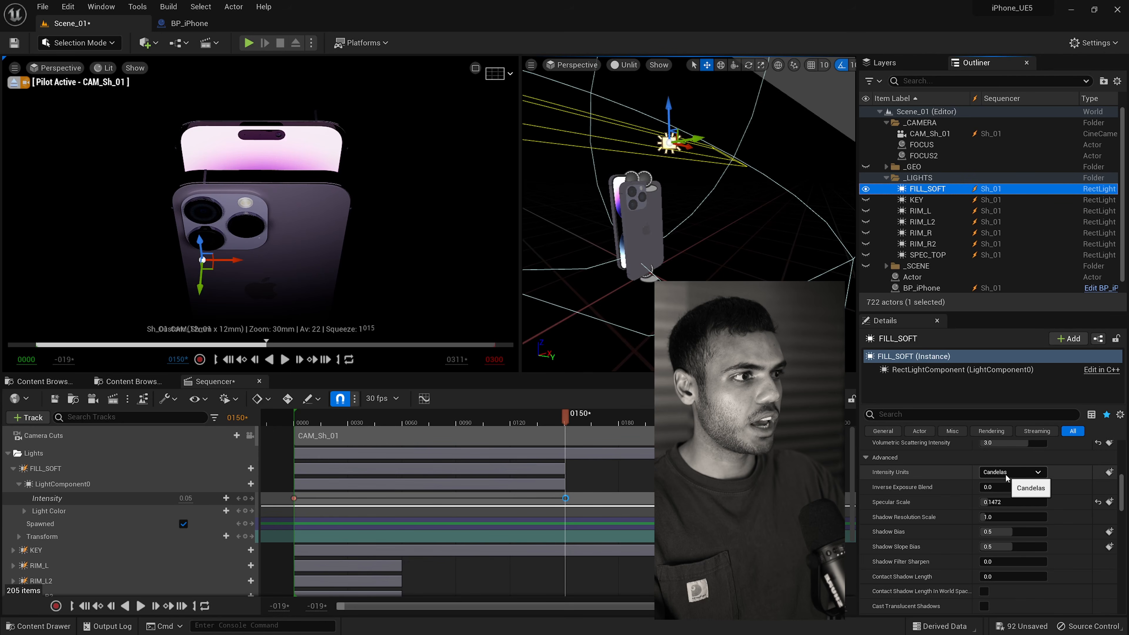
click(1001, 475)
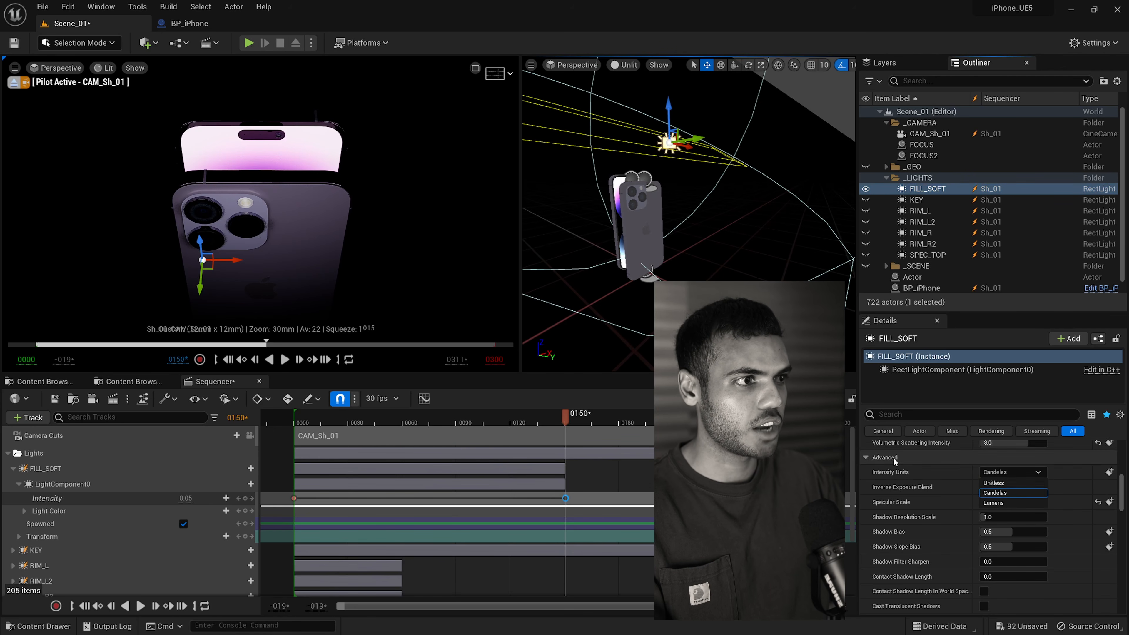
right_drag(894, 462, 893, 630)
scroll(938, 549, down, 10)
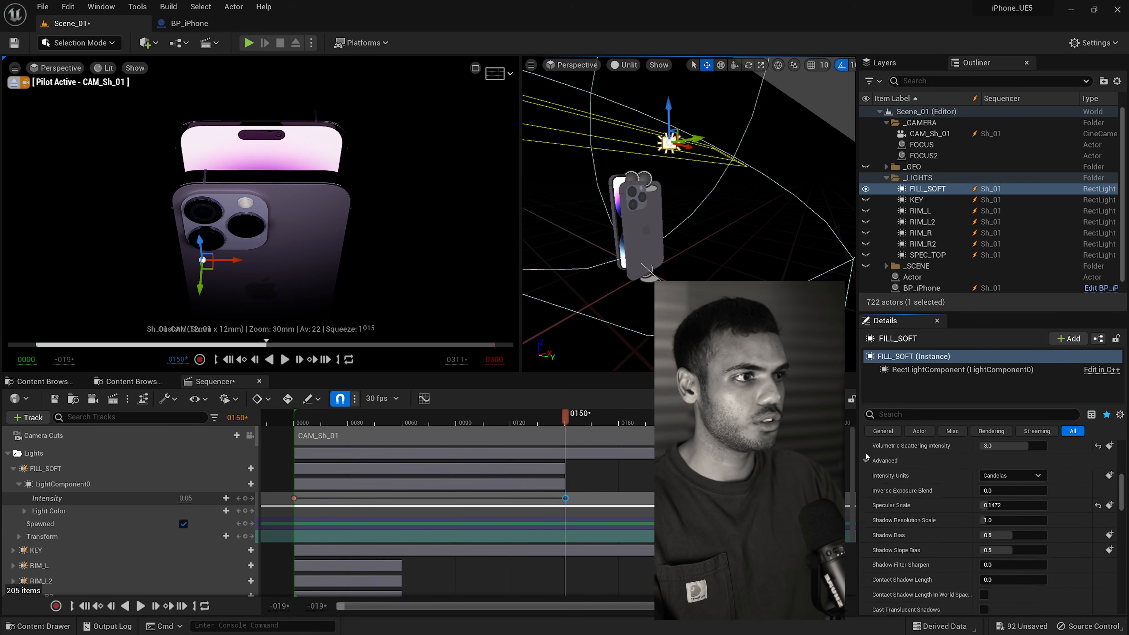
scroll(938, 550, up, 15)
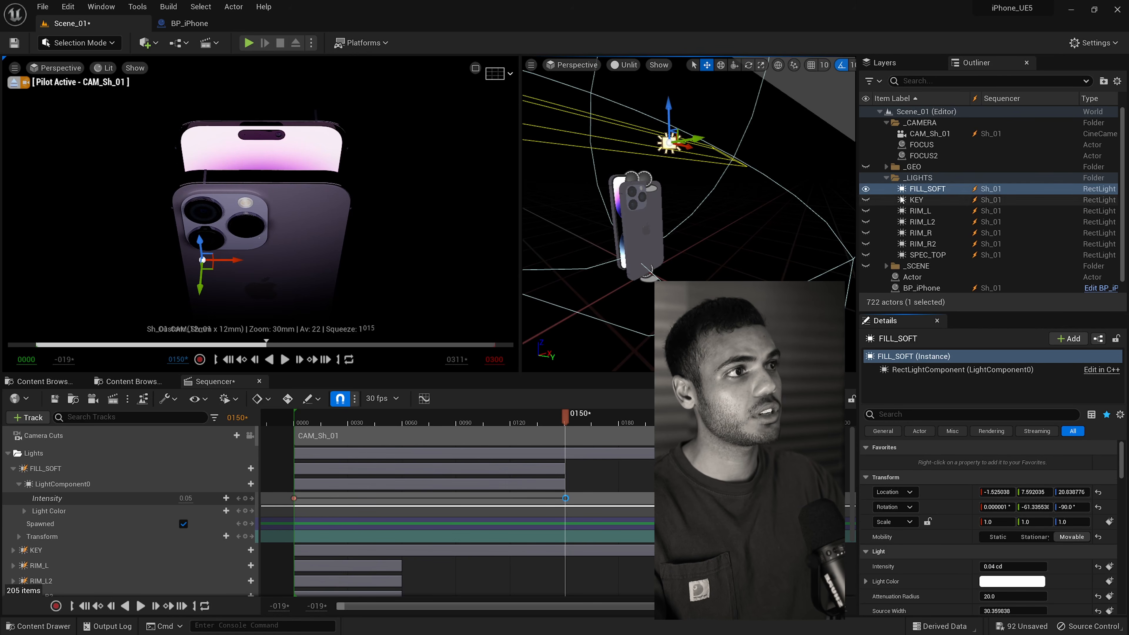
right_drag(747, 213, 783, 187)
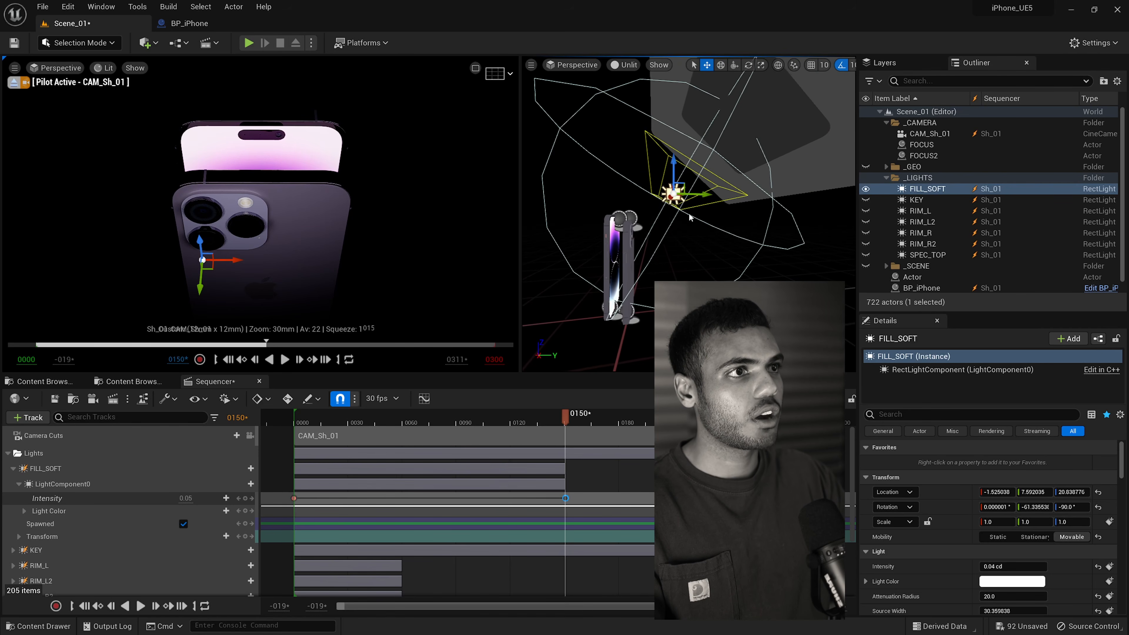
Show and select the KEY light and compare the shot with FILL_SOFT hidden and shown.
key(r)
scroll(937, 563, down, 2)
scroll(936, 563, down, 2)
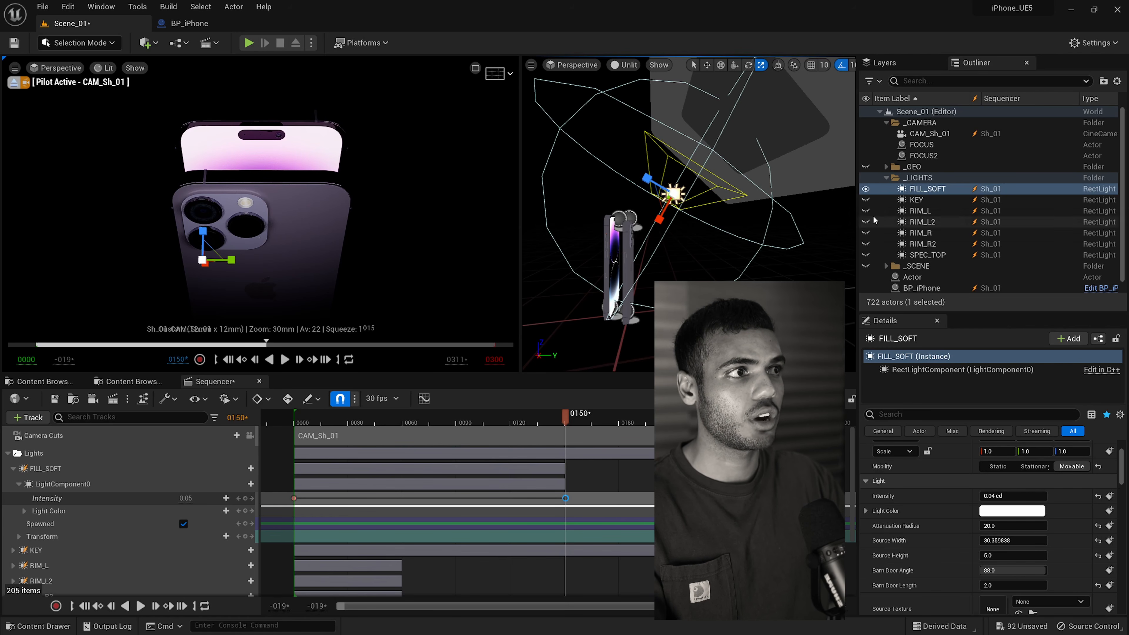
click(868, 201)
click(920, 212)
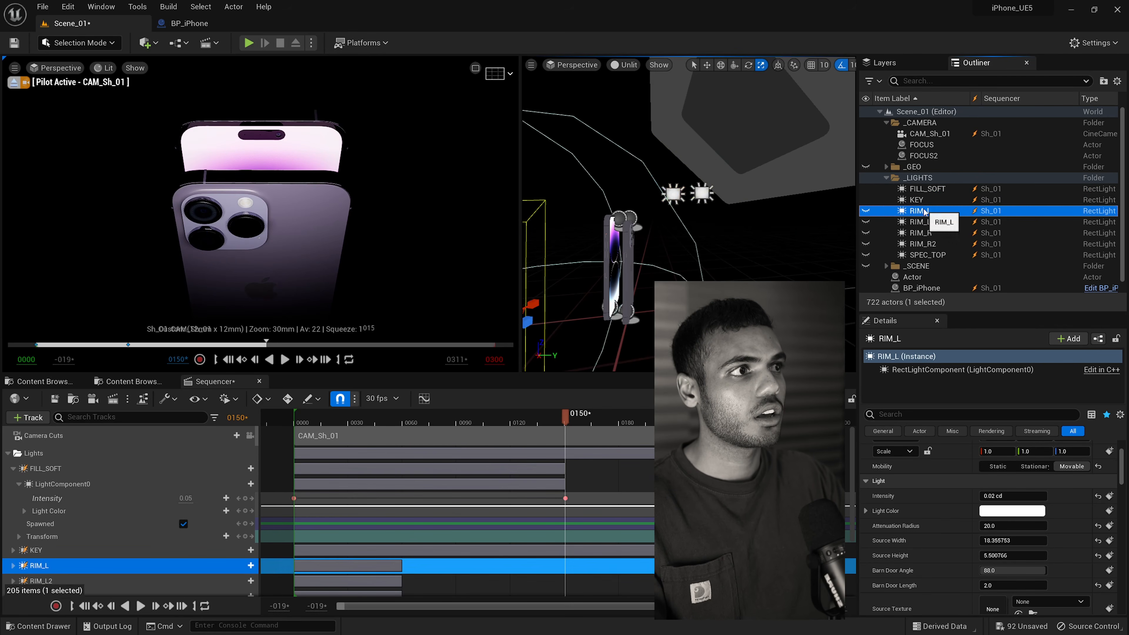
click(917, 200)
click(866, 190)
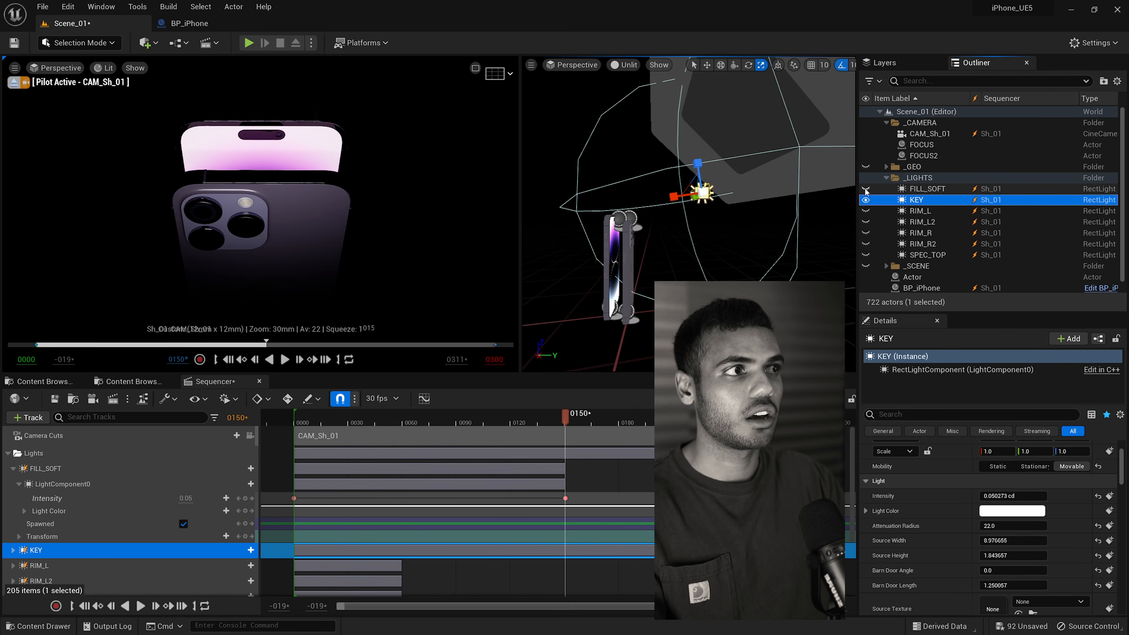
click(865, 190)
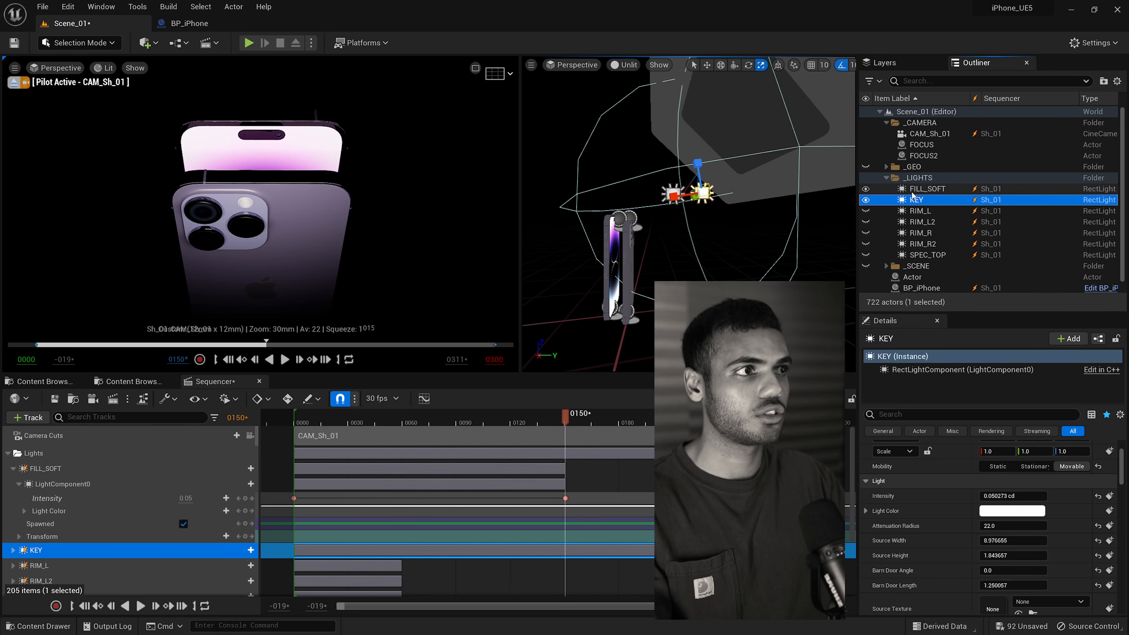
Hide FILL_SOFT and KEY in the _LIGHTS folder and show RIM_L and RIM_L2.
click(866, 189)
click(866, 200)
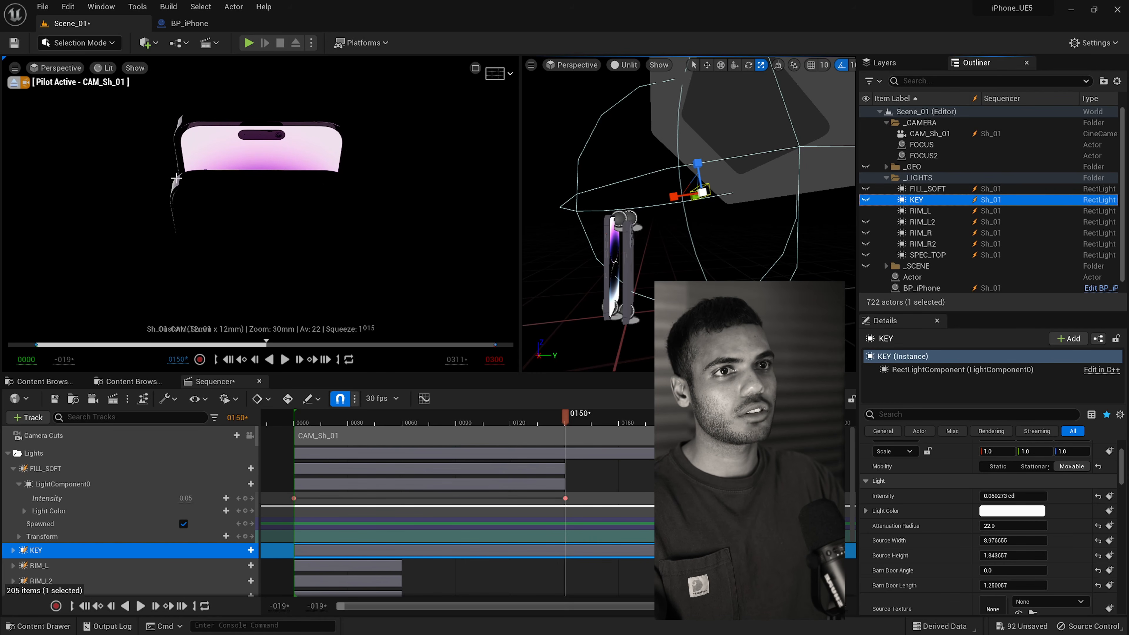
click(866, 222)
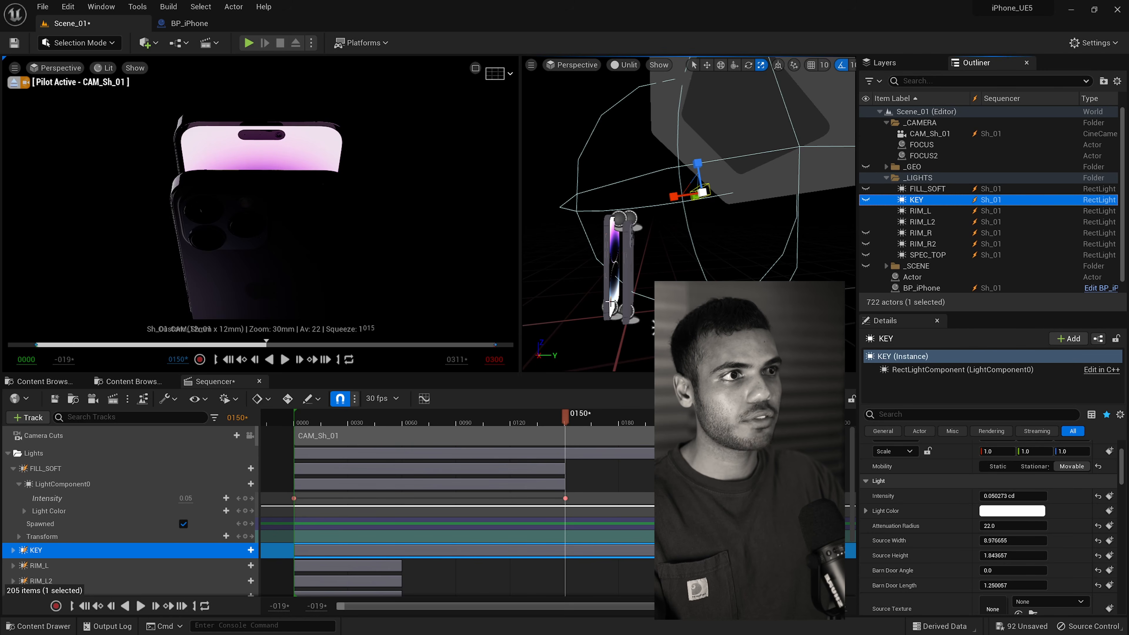
Select RIM_L and RIM_L2 together and inspect their placement beside the phones in the free perspective view.
alt+drag(611, 302, 706, 214)
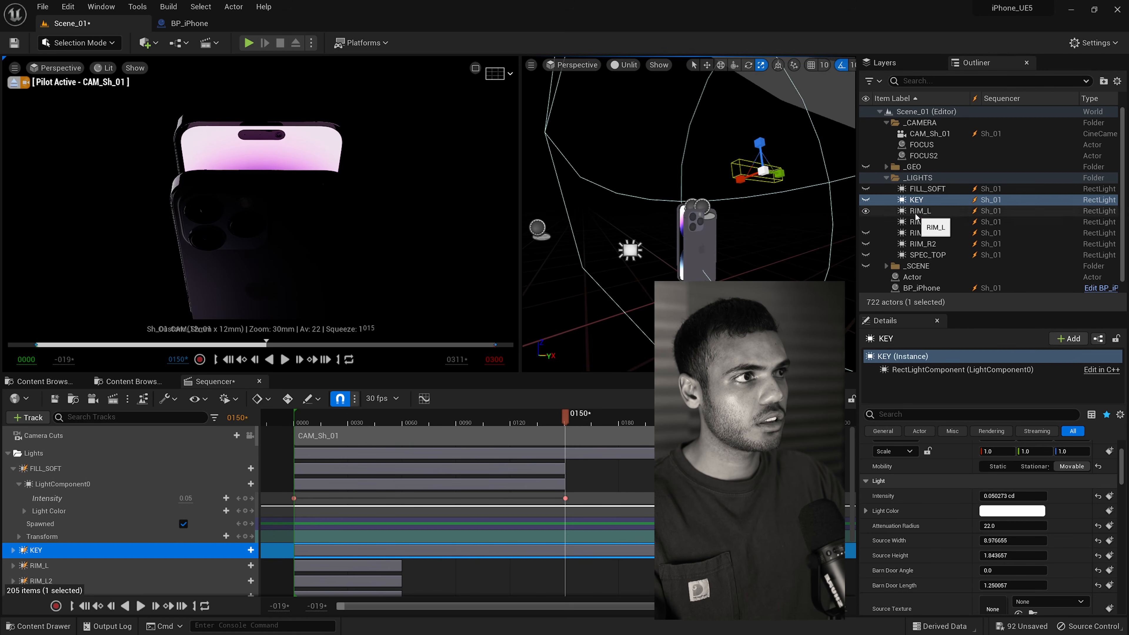
click(916, 214)
ctrl+click(920, 223)
key(f)
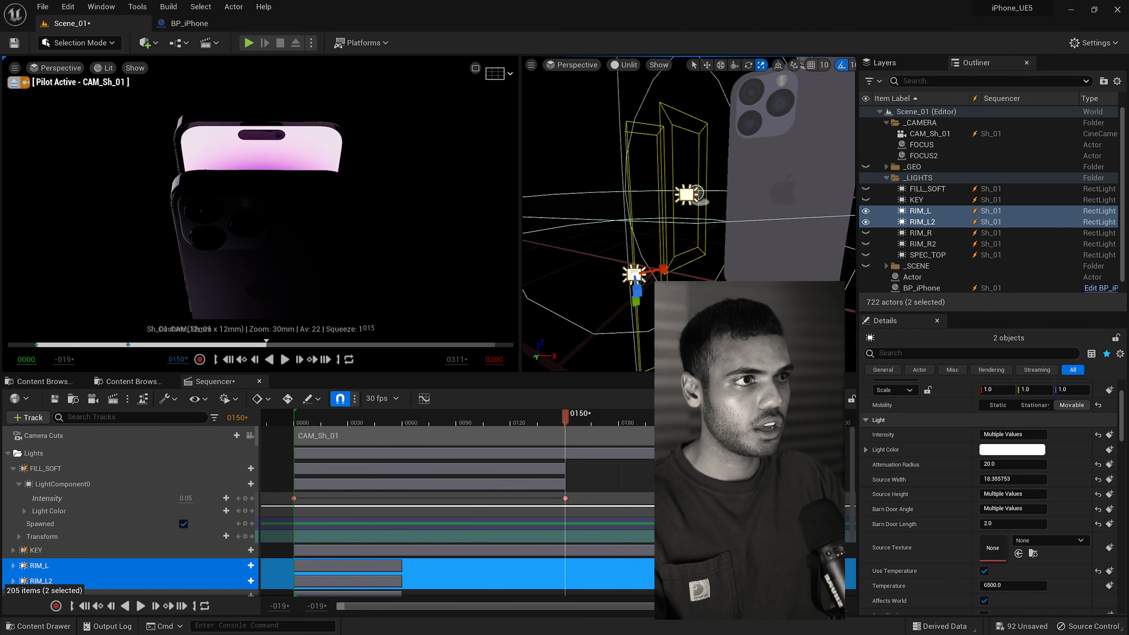
alt+drag(596, 249, 640, 267)
Show RIM_R and RIM_R2, switching them off and on to compare their effect with the left rim lights.
click(920, 234)
ctrl+click(921, 244)
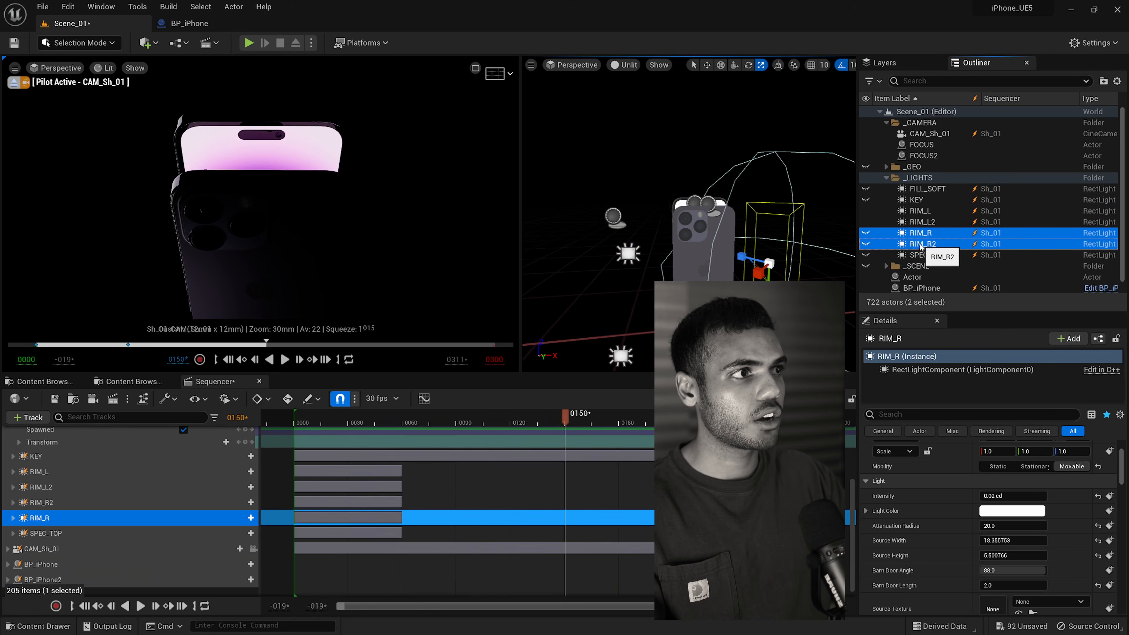
click(867, 234)
click(907, 222)
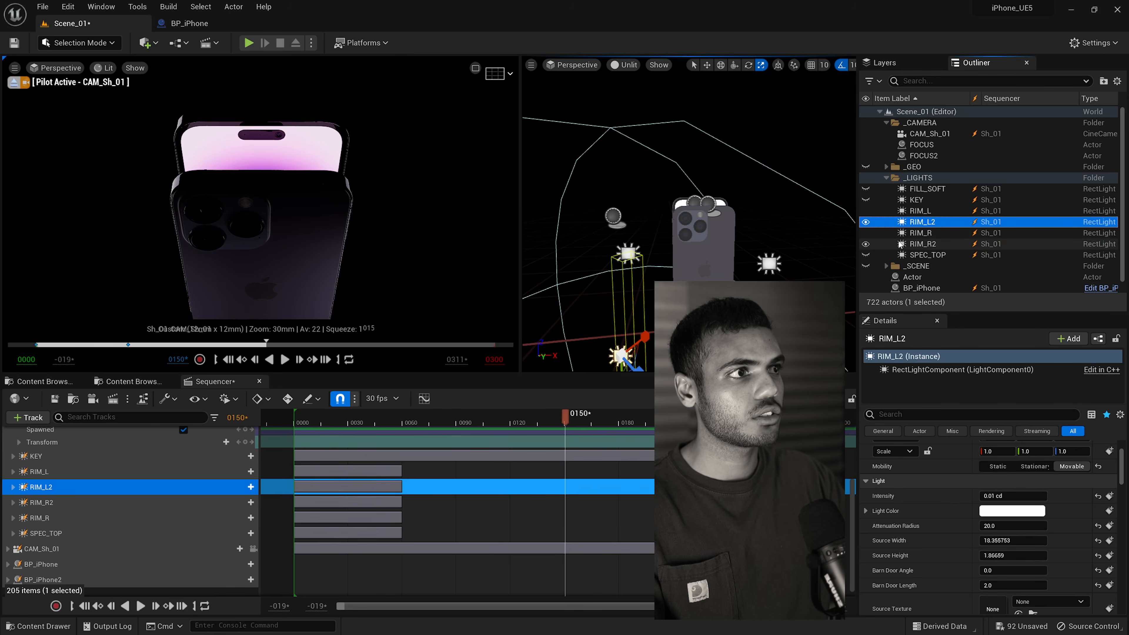
drag(865, 233, 867, 243)
click(867, 233)
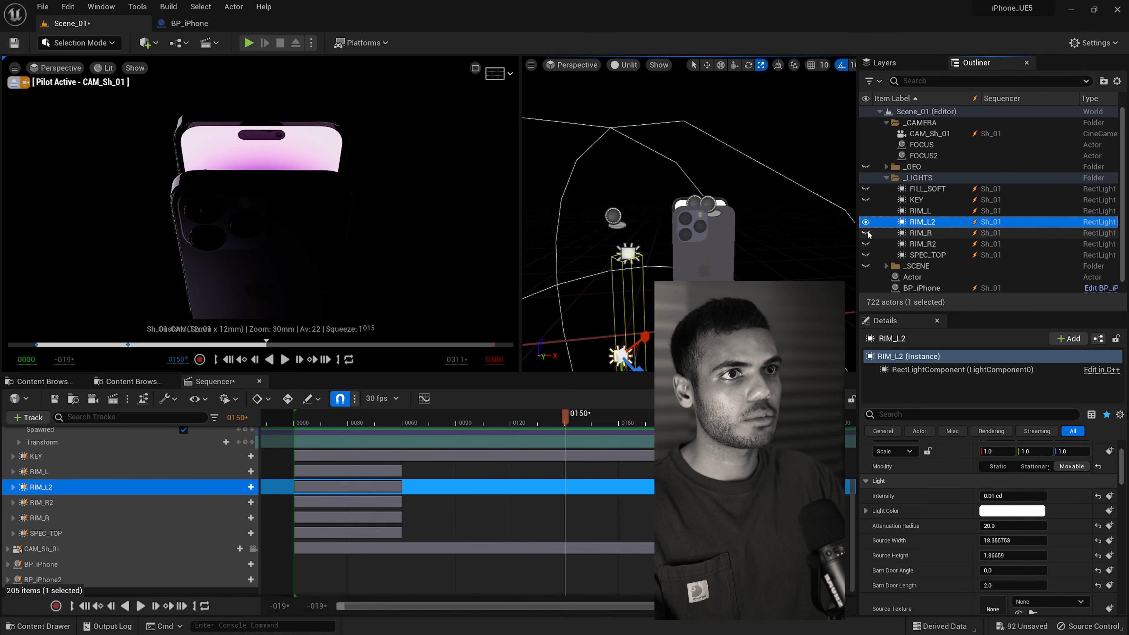
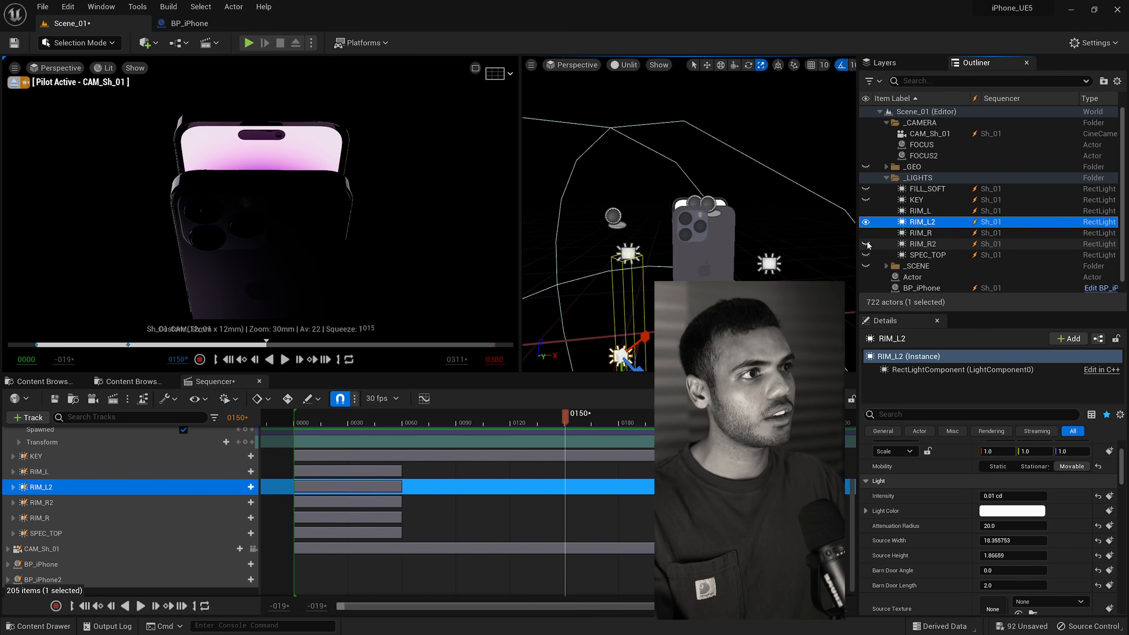
click(867, 244)
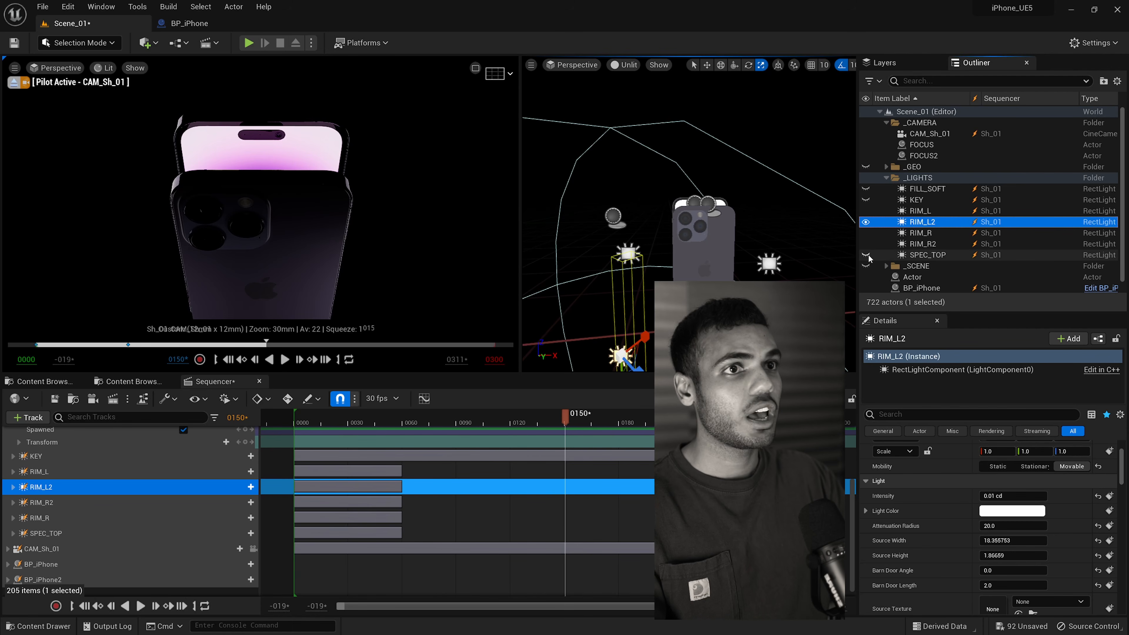
Select SPEC_TOP and toggle its visibility to compare its effect, leaving the light shown.
click(929, 255)
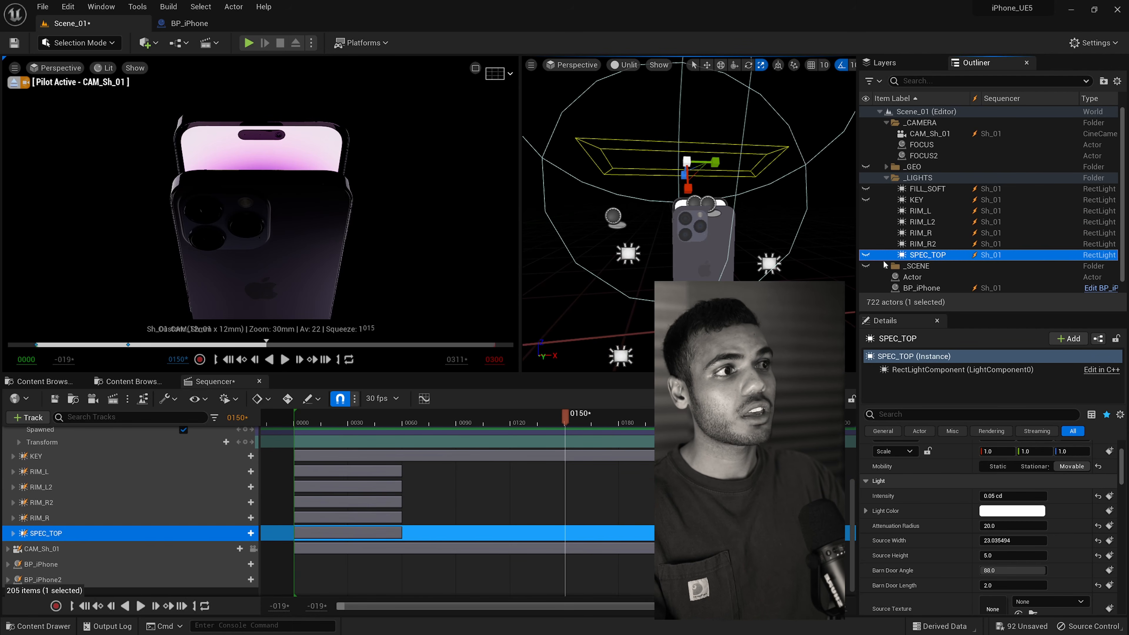
click(867, 255)
click(866, 256)
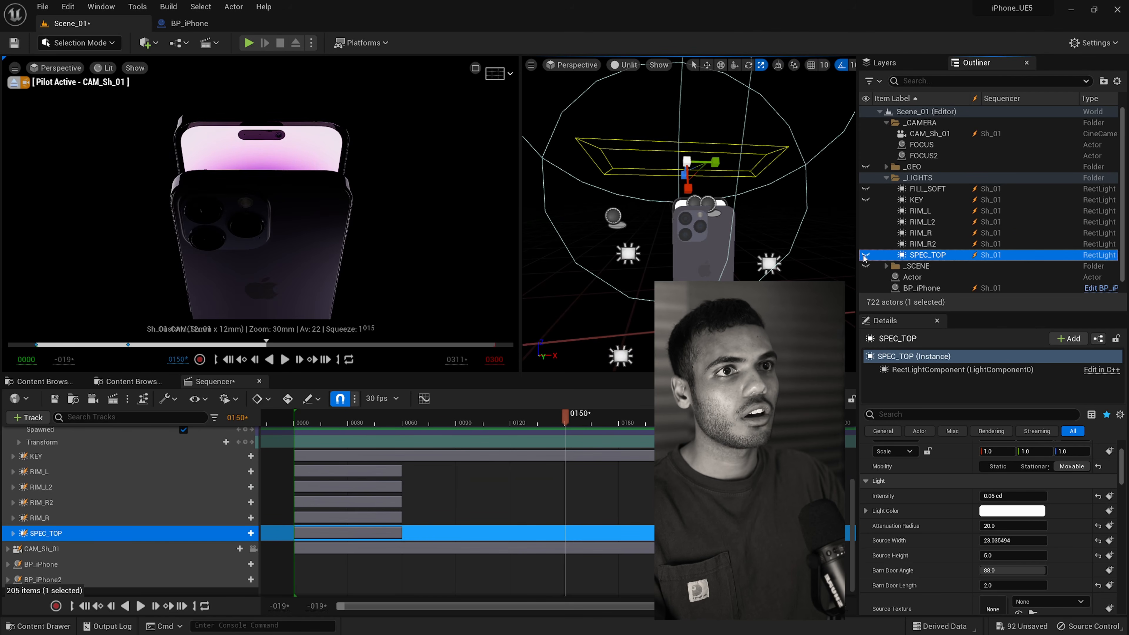
click(865, 256)
click(865, 256)
click(866, 256)
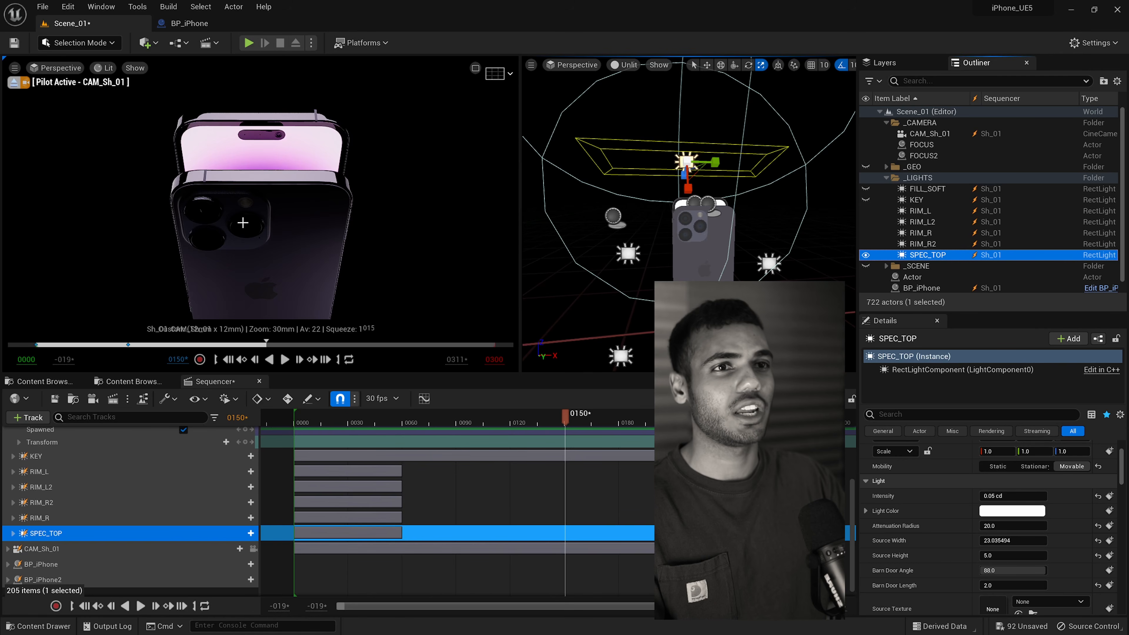
Preview the camera shot full screen, scrub back to frame 80, and return to the split viewport layout.
click(212, 198)
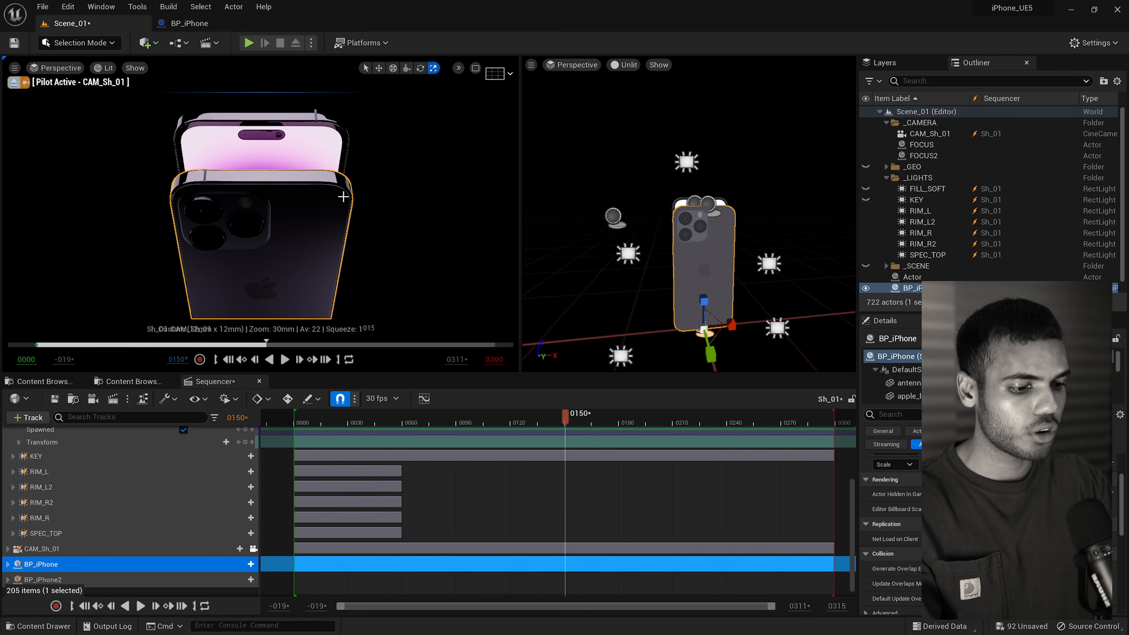
key(F11)
key(Escape)
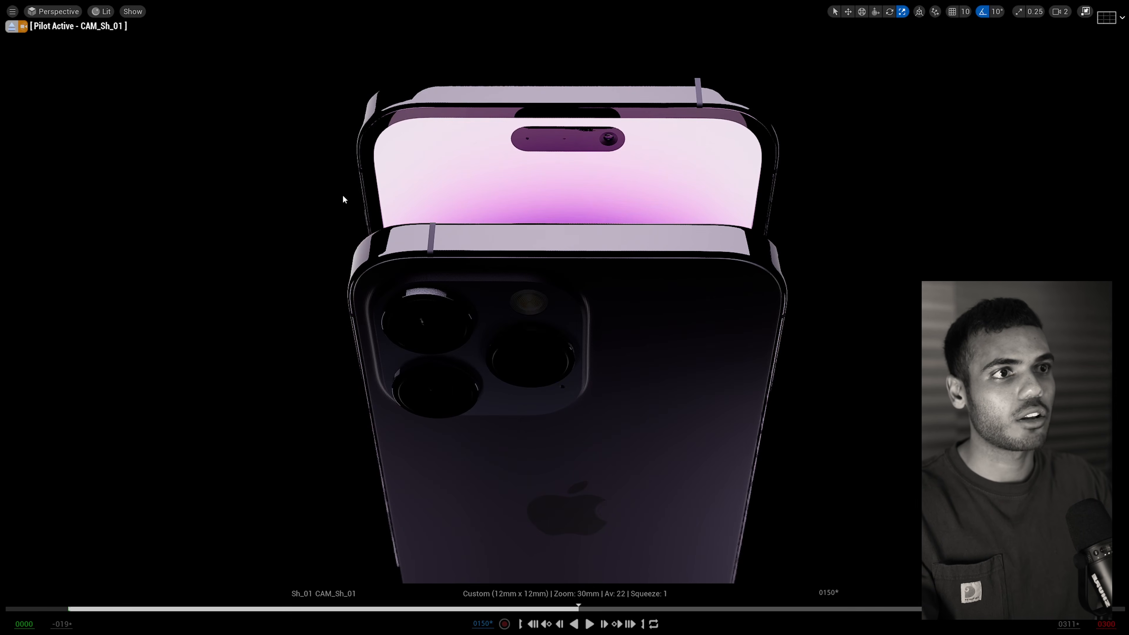
click(52, 11)
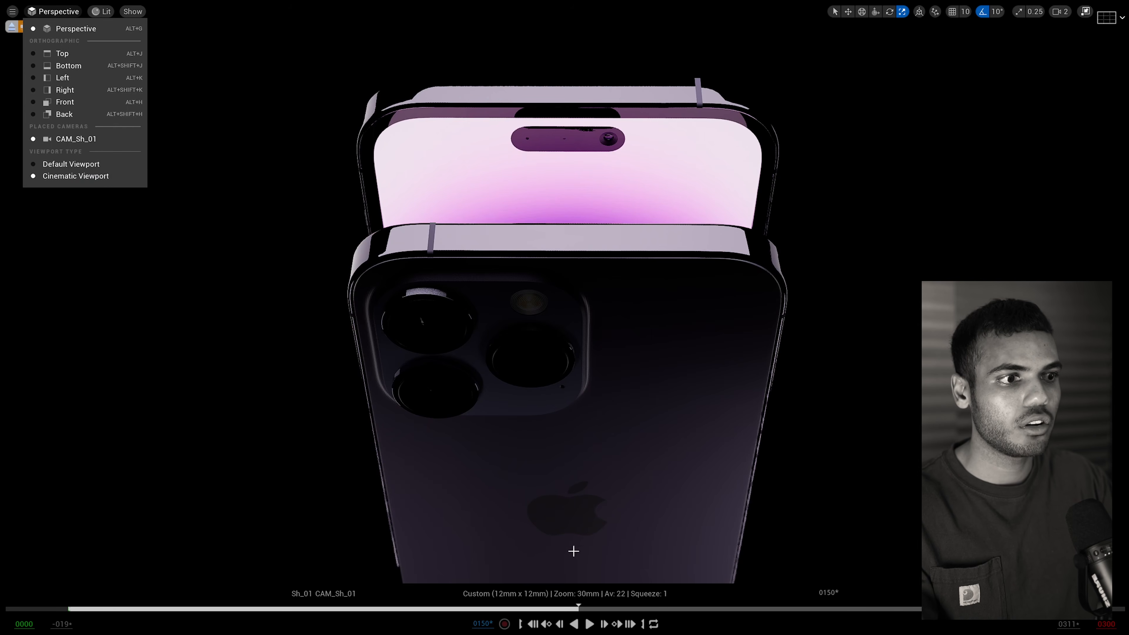
drag(578, 606, 338, 588)
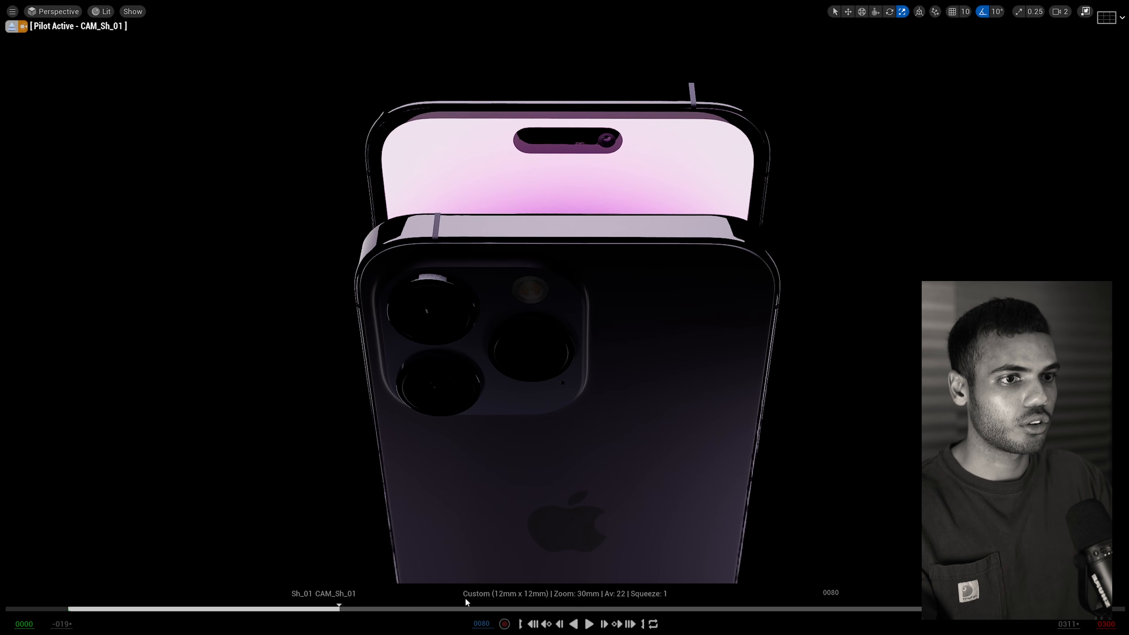
click(1086, 11)
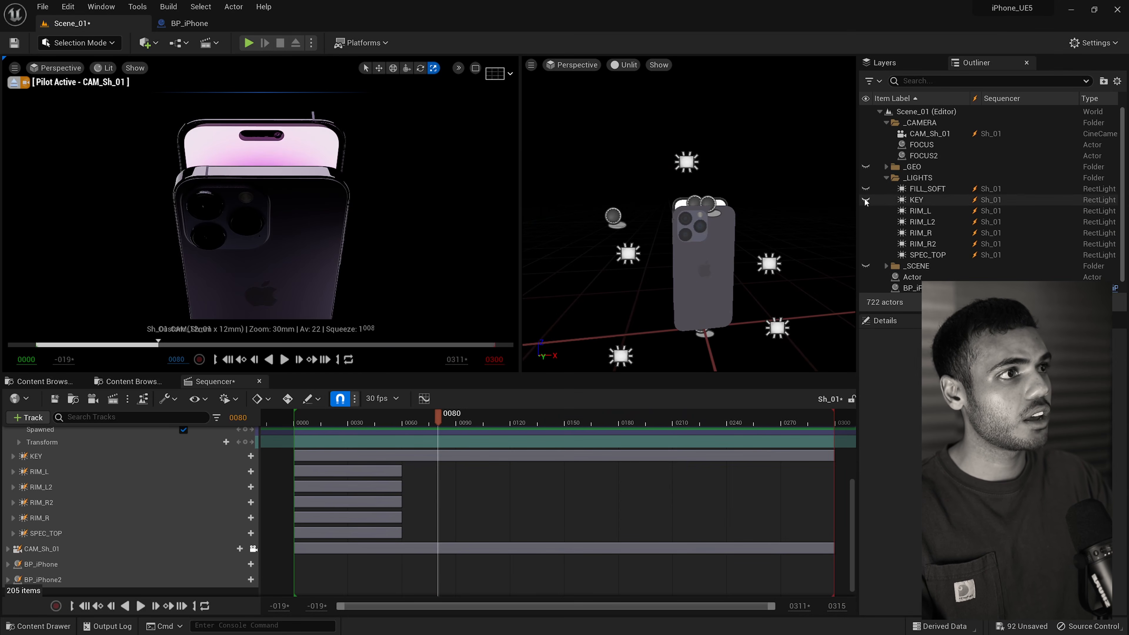
Select CAM_Sh_01, expand its tracks in Sequencer, and move the playhead back to the start of the shot.
click(925, 134)
click(314, 418)
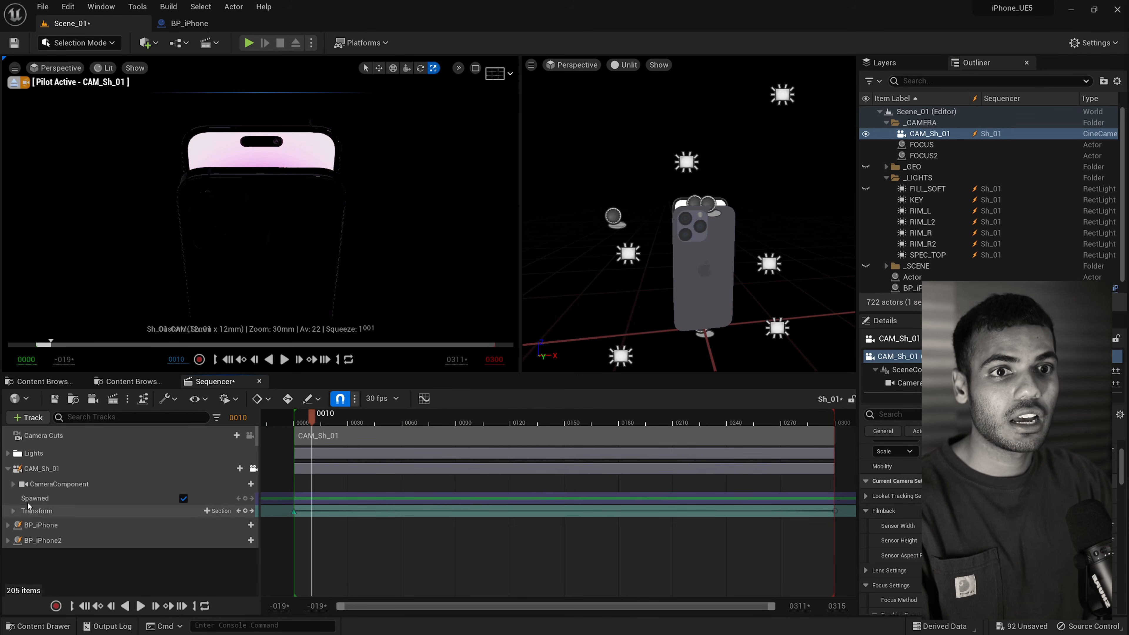
click(8, 470)
click(7, 471)
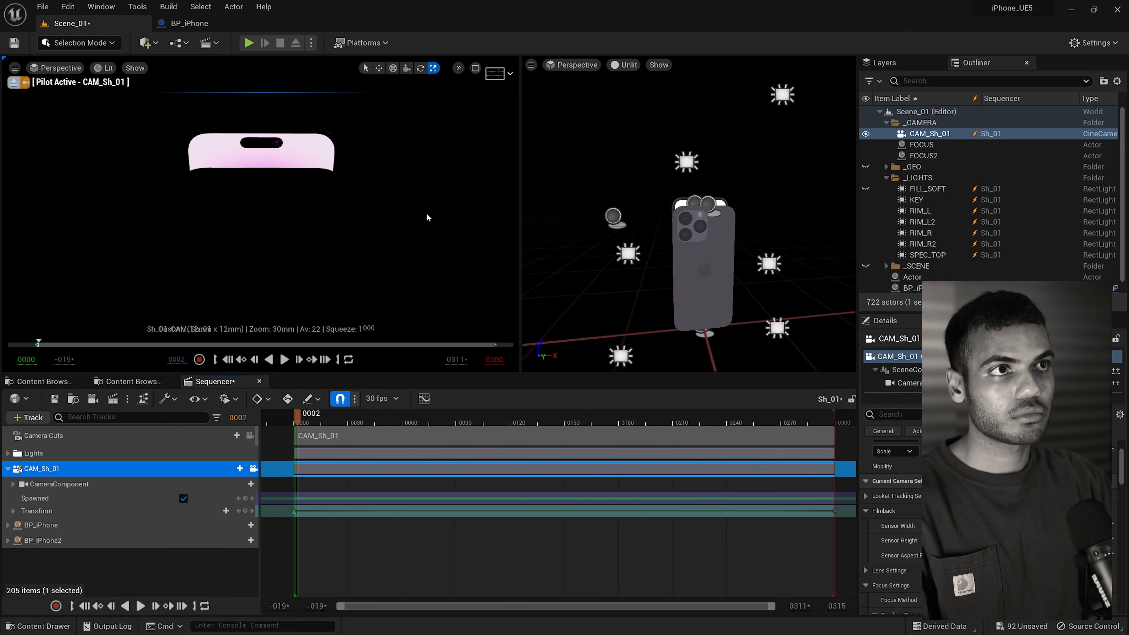
Maximize the camera viewport within the editor, switch it to Unlit shading, and clear the selection.
click(476, 69)
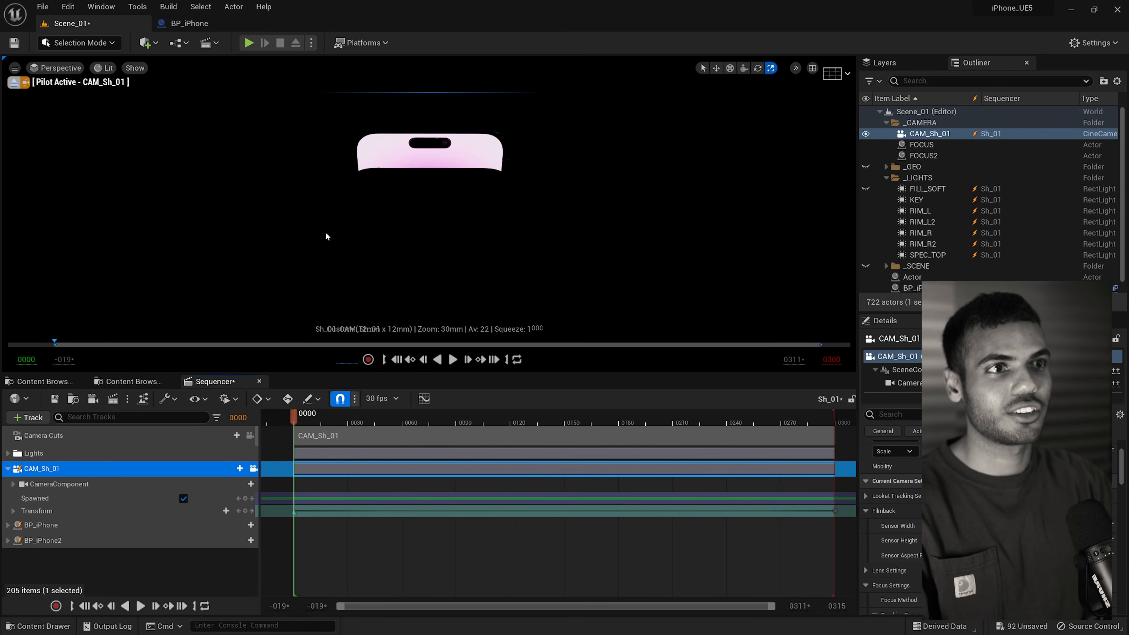
click(360, 222)
key(alt+3)
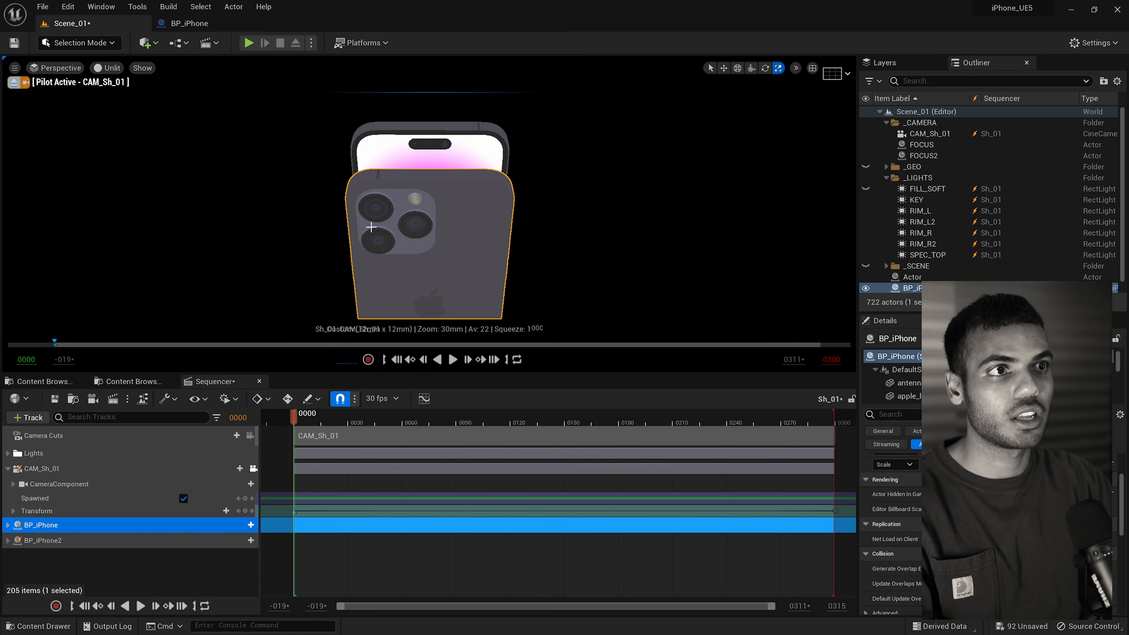
click(333, 270)
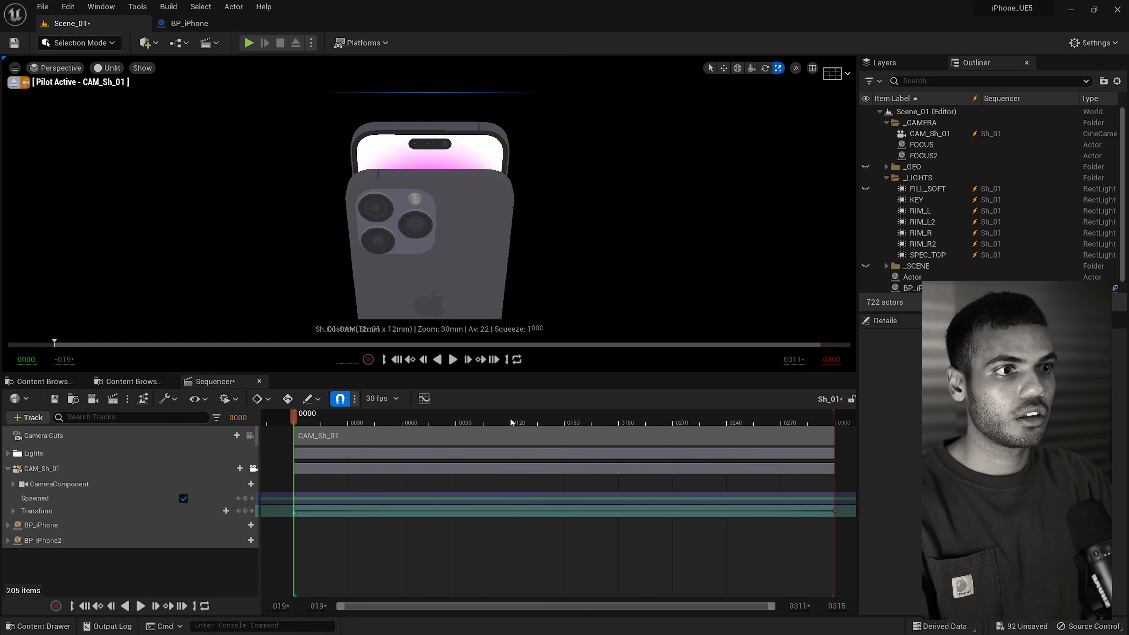
Try moving the piloted camera back at frame 56 and scrub on to frame 112.
drag(512, 422, 407, 420)
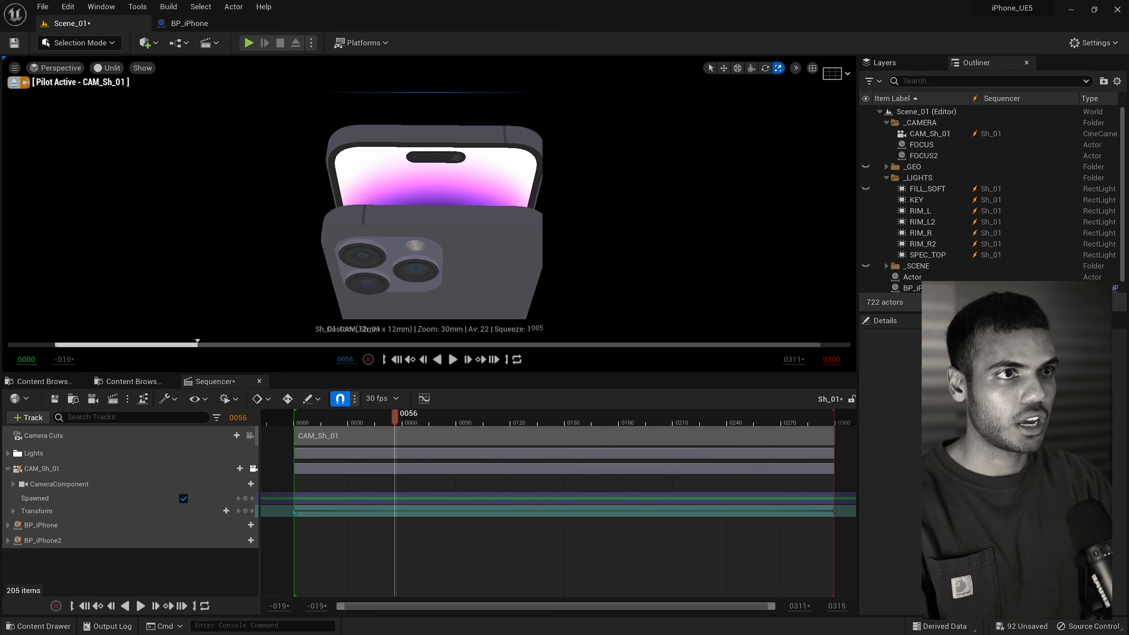
key(s)
key(s)
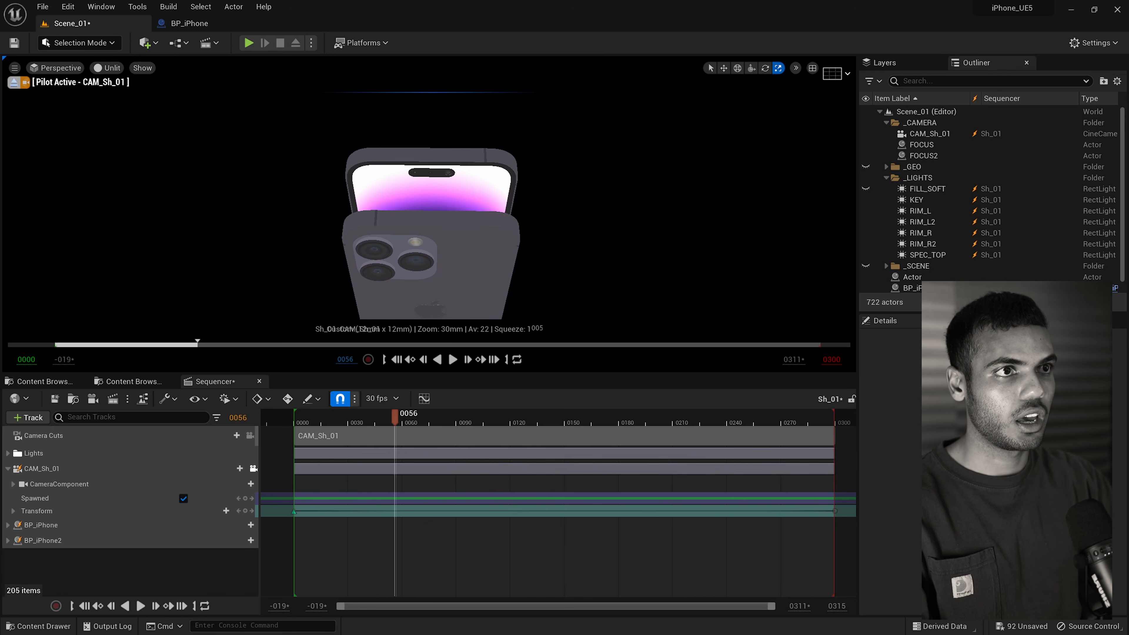
drag(449, 423, 496, 420)
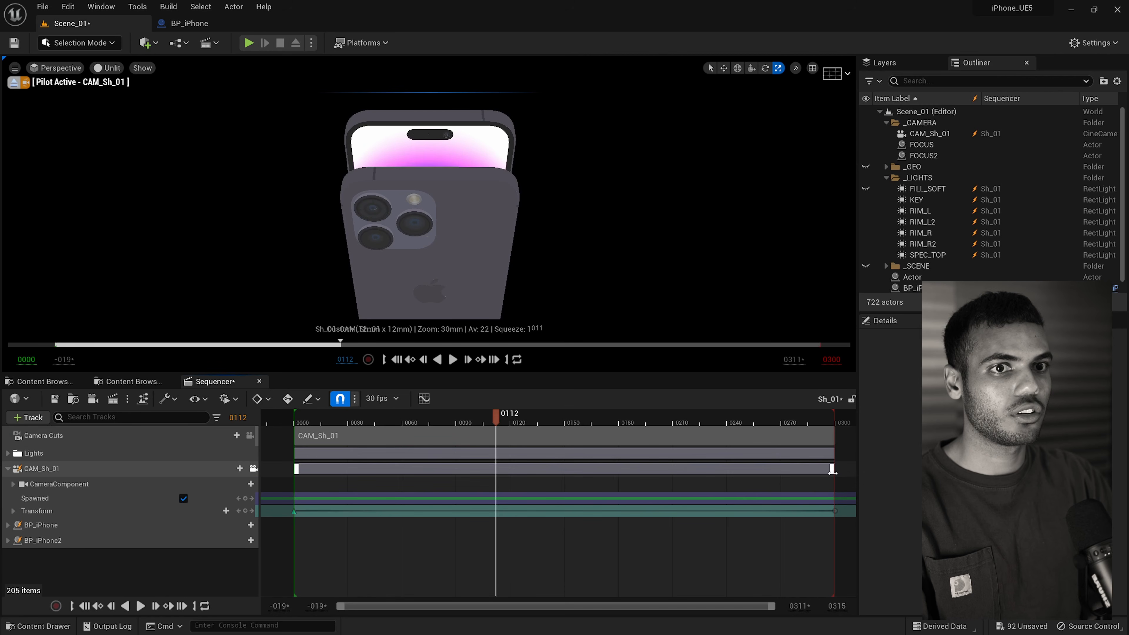
Try shortening the CAM_Sh_01 section to end at frame 150 and play back the camera move from about frame 78.
drag(832, 470, 560, 477)
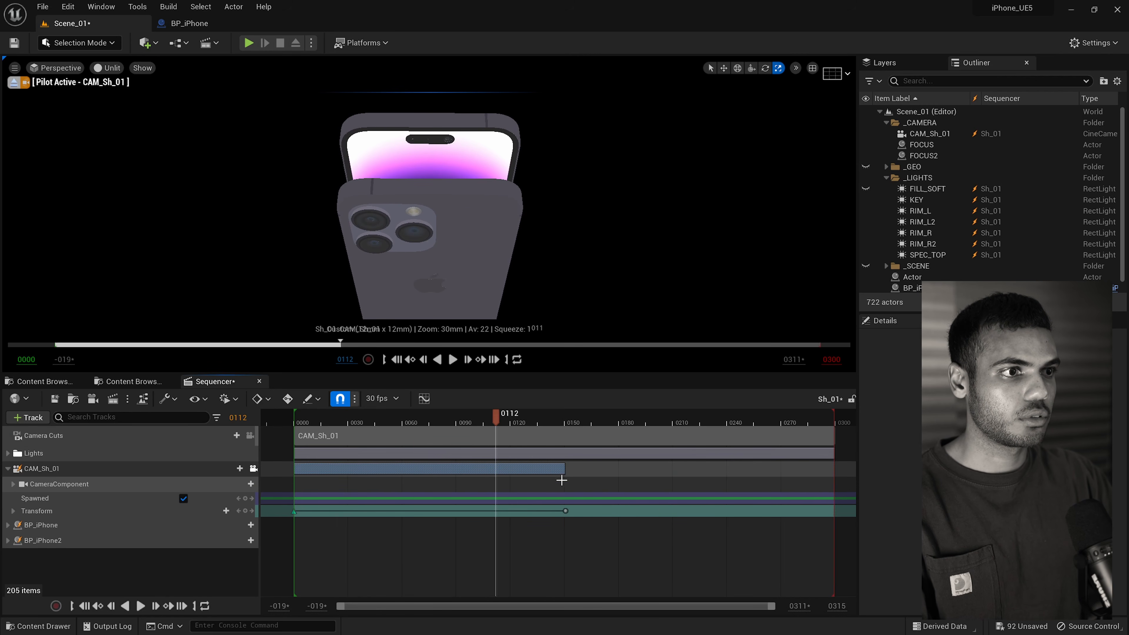
ctrl+scroll(561, 480, up, 5)
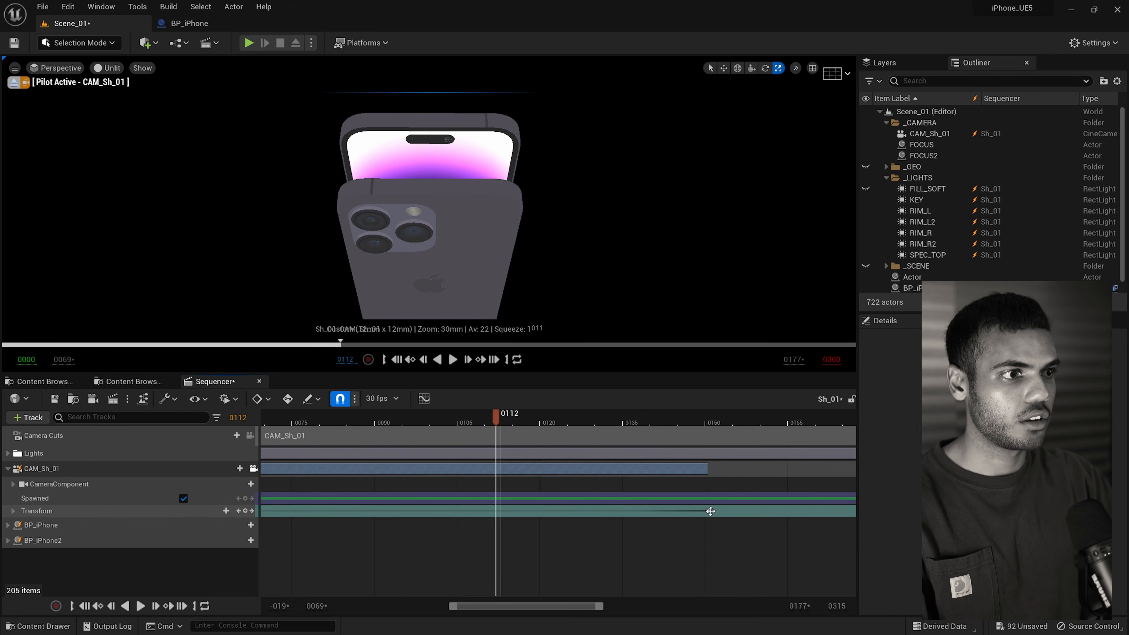
click(416, 420)
drag(413, 420, 312, 430)
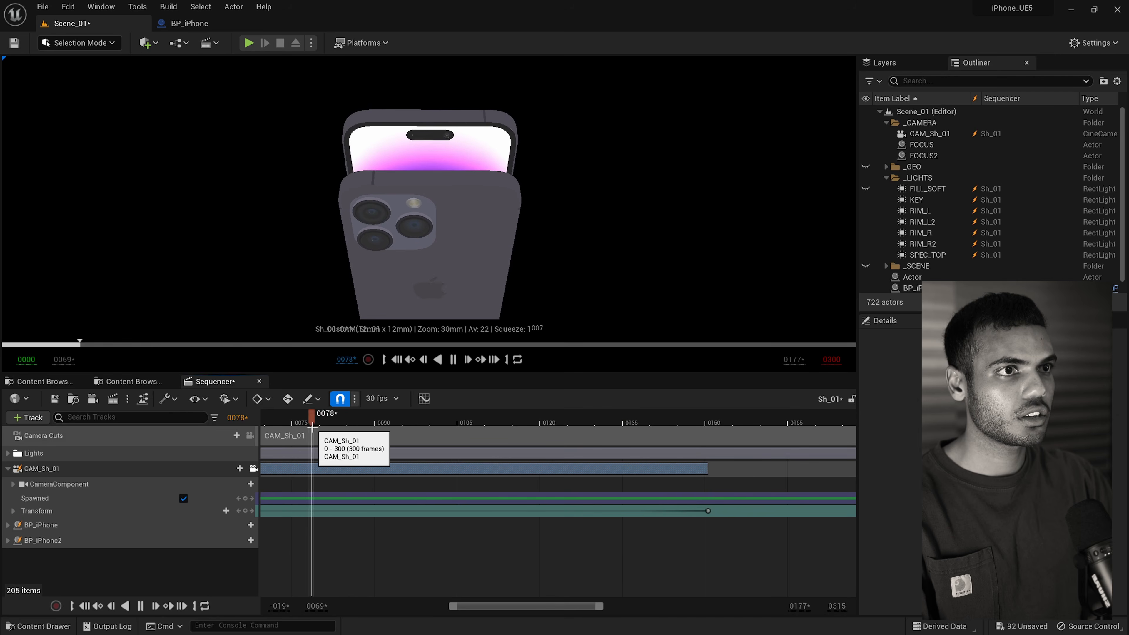
key(space)
key(space)
ctrl+scroll(595, 534, down, 6)
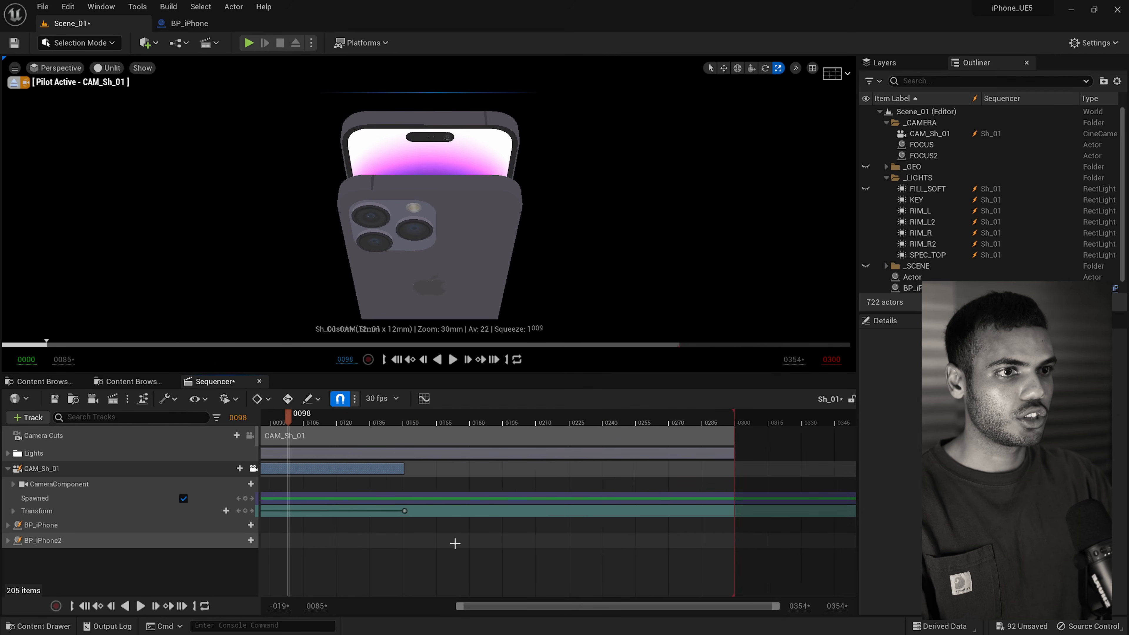
Extend the end of the CAM_Sh_01 section back to frame 300 and move the playhead to frame 29.
drag(541, 468, 781, 467)
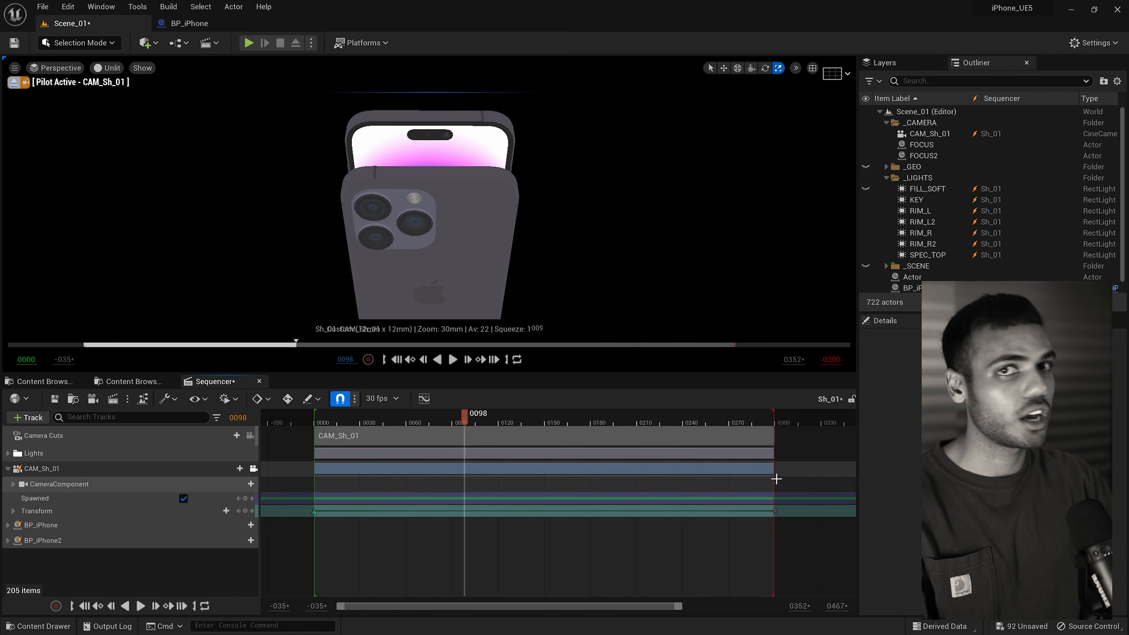
mouse_move(314, 414)
mouse_down()
mouse_move(439, 413)
mouse_move(332, 423)
mouse_move(358, 422)
mouse_up()
key(ctrl+z)
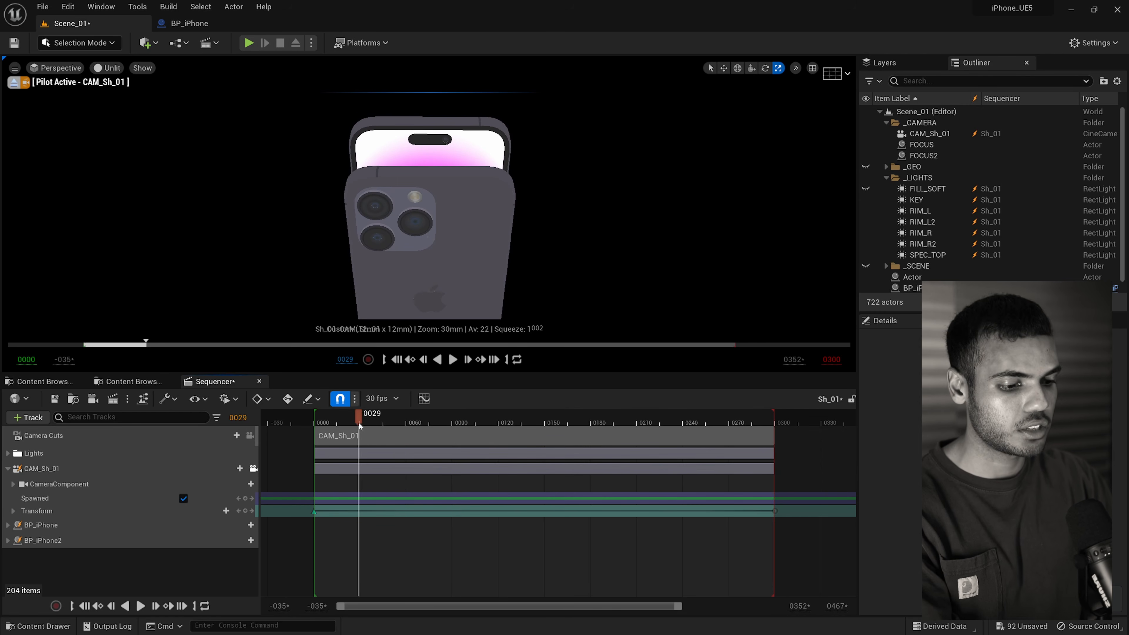
Try setting the sequence's playback range to start at frame 29 and end at frame 260.
key(bracketleft)
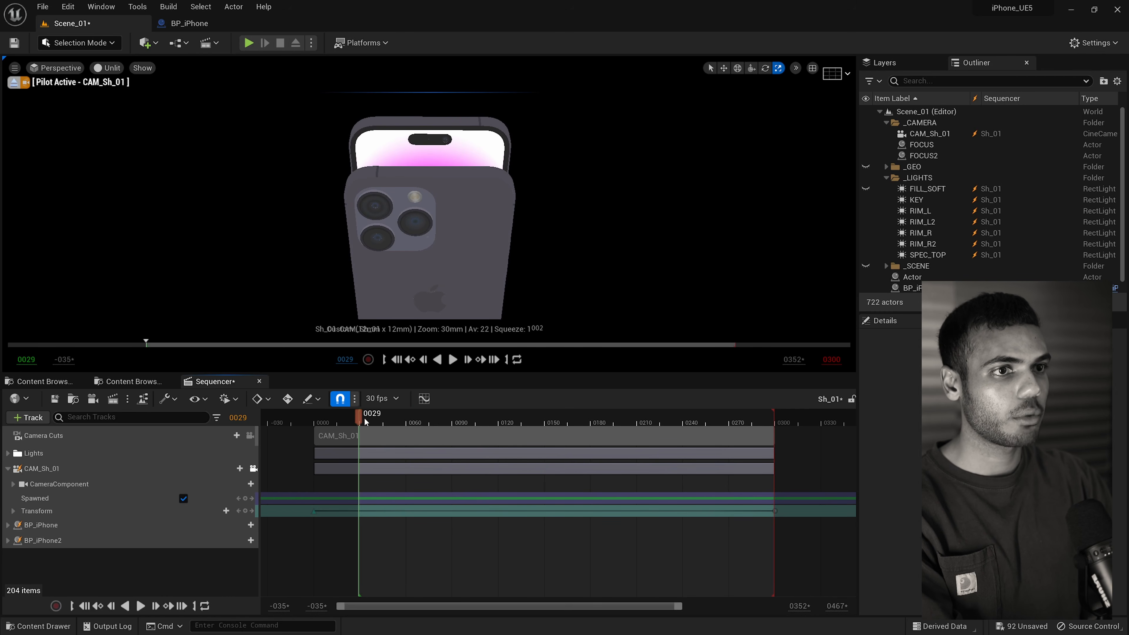
drag(371, 416, 712, 415)
key(bracketright)
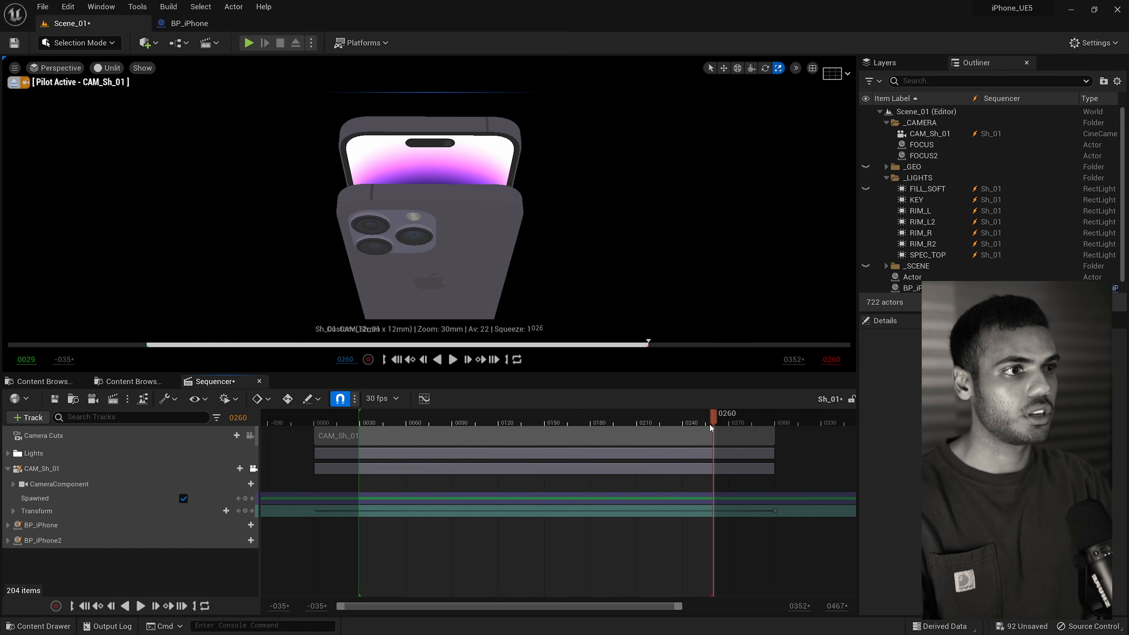
key(ctrl+z)
key(ctrl+z)
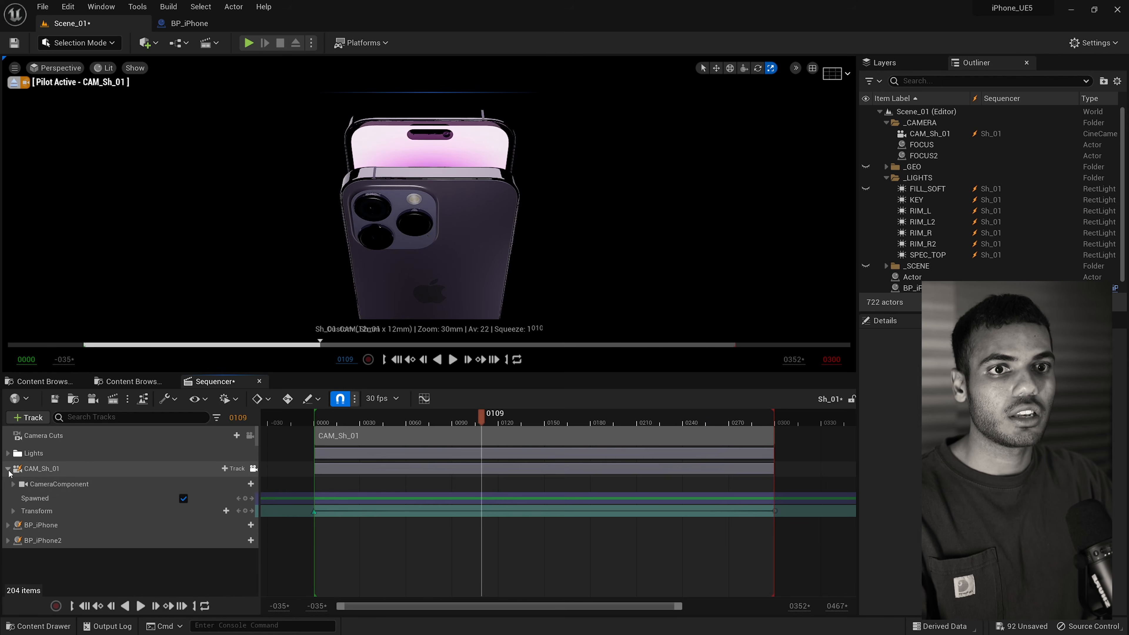
Collapse the CAM_Sh_01 tracks and expand the Lights folder and FILL_SOFT to examine its Intensity keyframes near the shot's start.
click(7, 468)
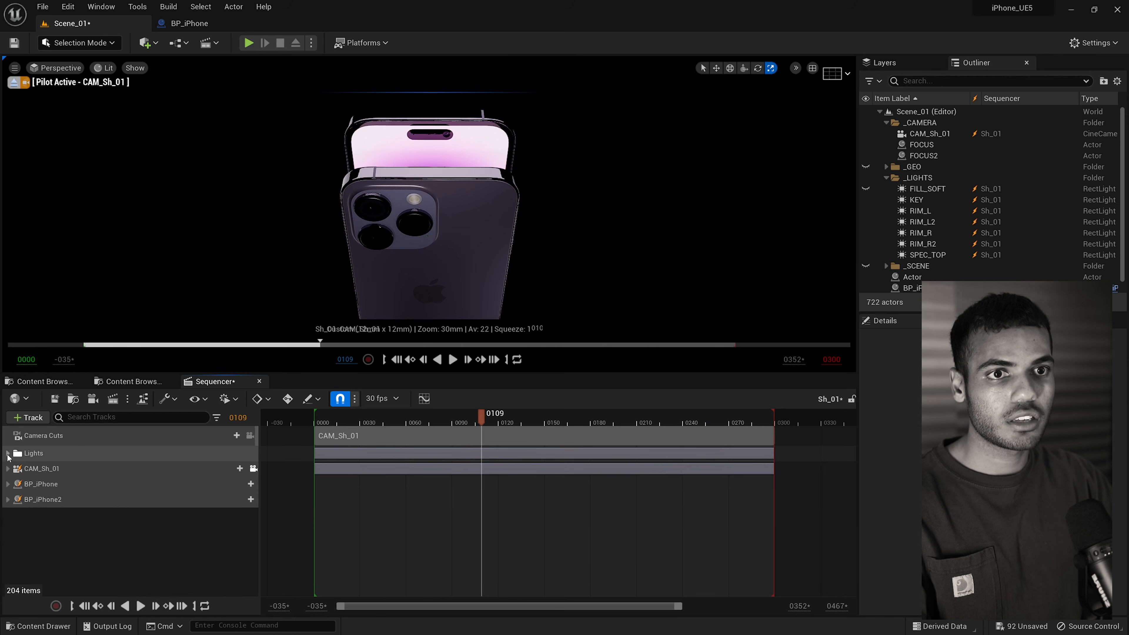
click(8, 453)
scroll(133, 512, down, 1)
click(307, 425)
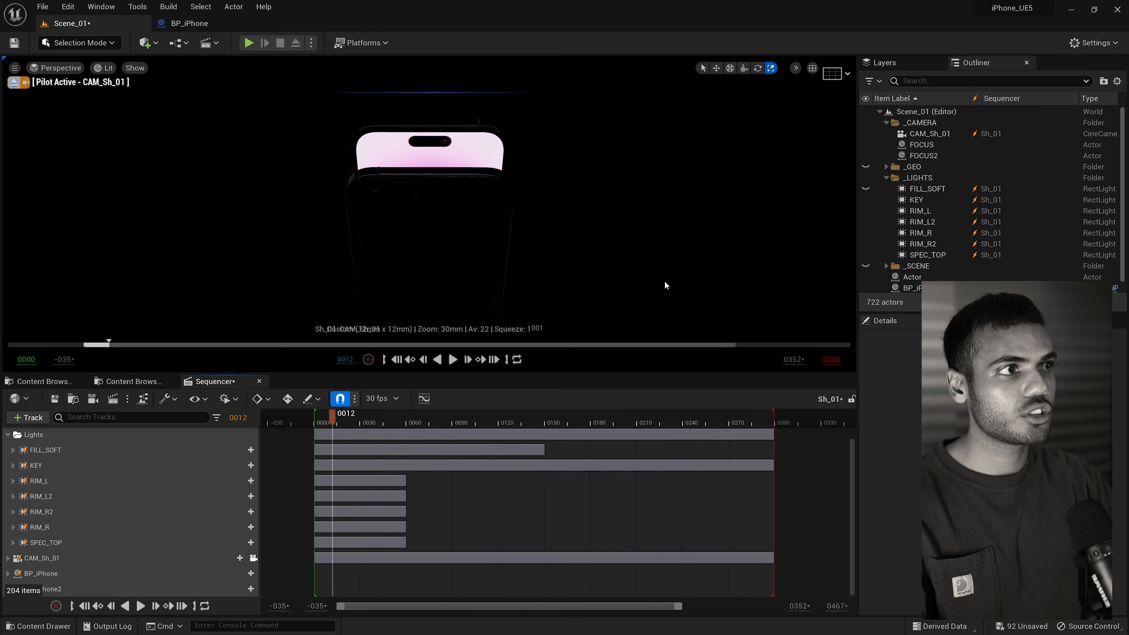
click(13, 451)
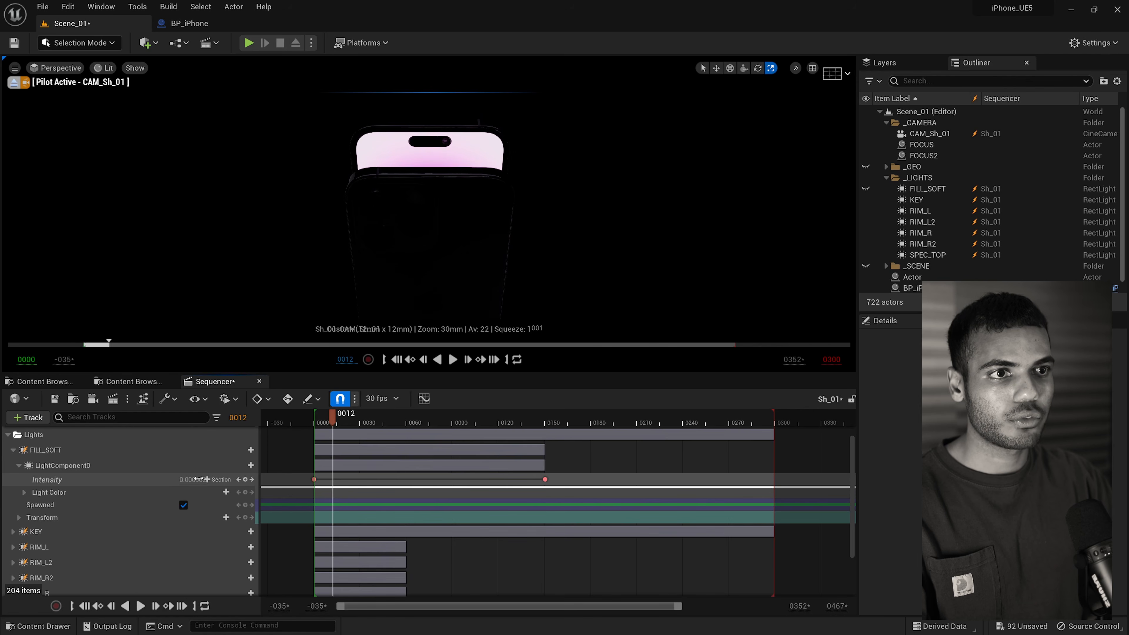
Scrub to frame 36 to check the light fade-in, and play back the shot from near its start.
mouse_move(375, 423)
mouse_down()
mouse_move(508, 435)
mouse_move(369, 425)
mouse_up()
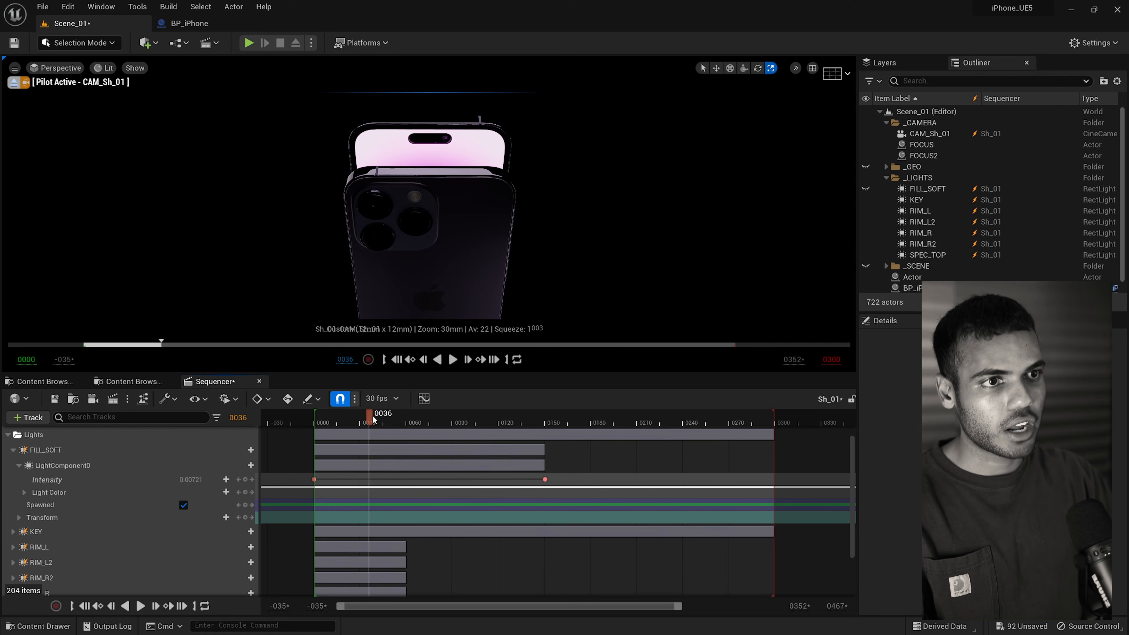
click(341, 418)
key(space)
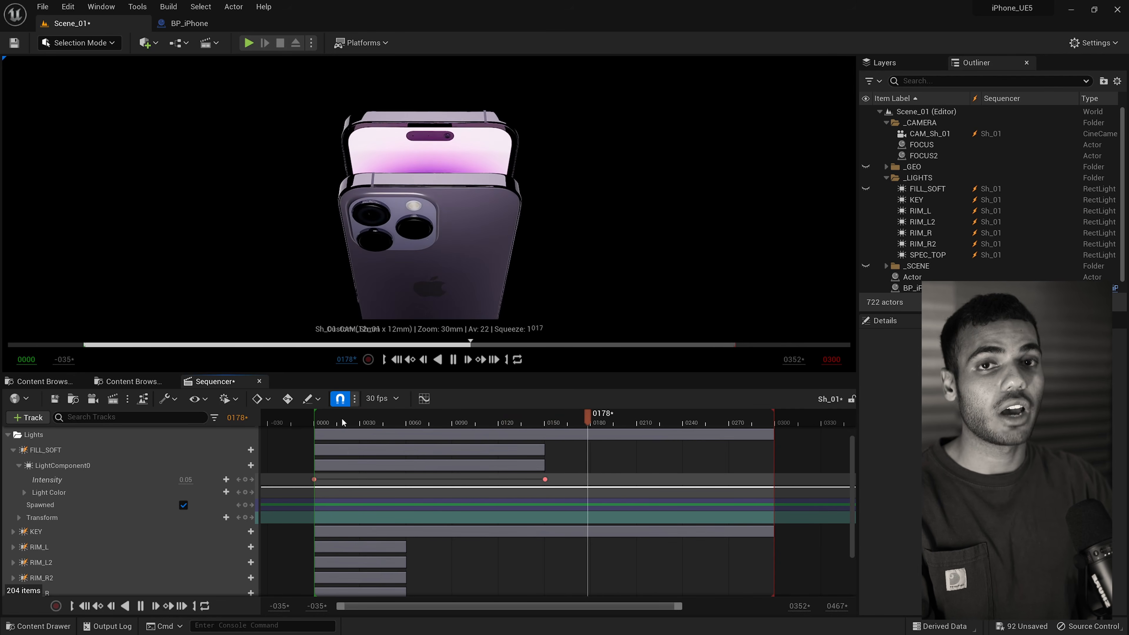
key(space)
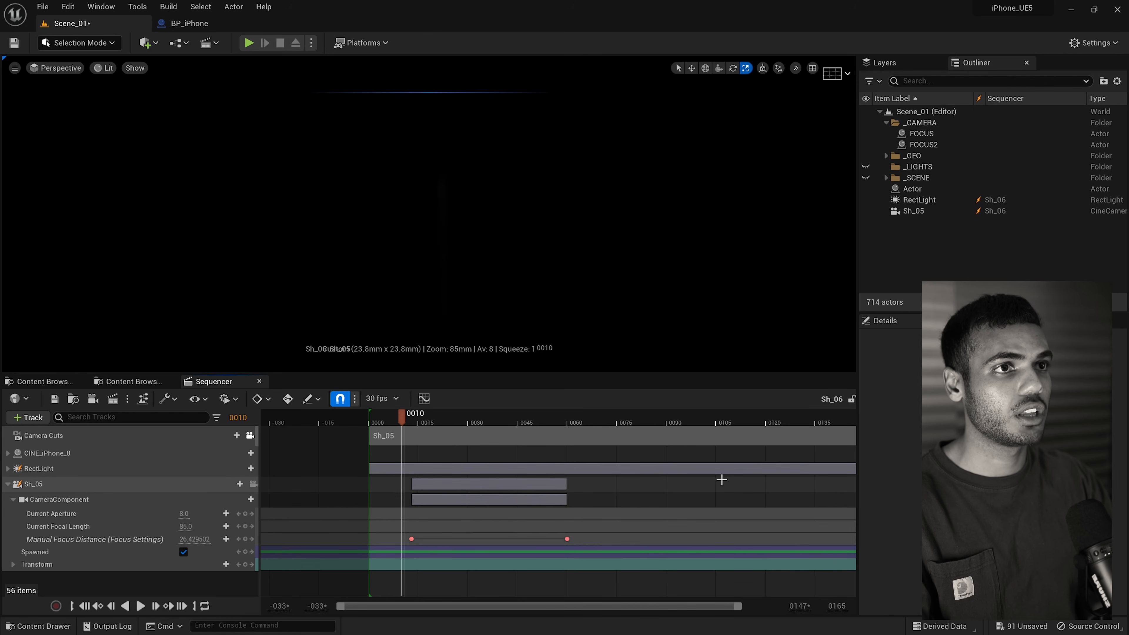
Play back the Sh_06 sequence from frame 10 and restore the side-by-side viewport layout at frame 92.
key(space)
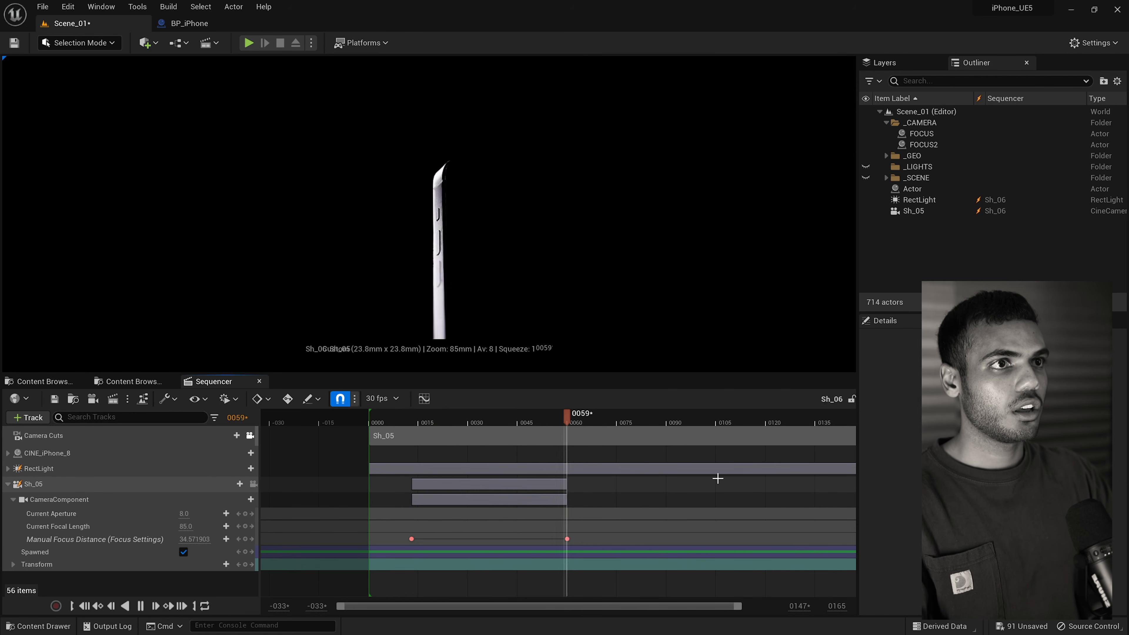
key(space)
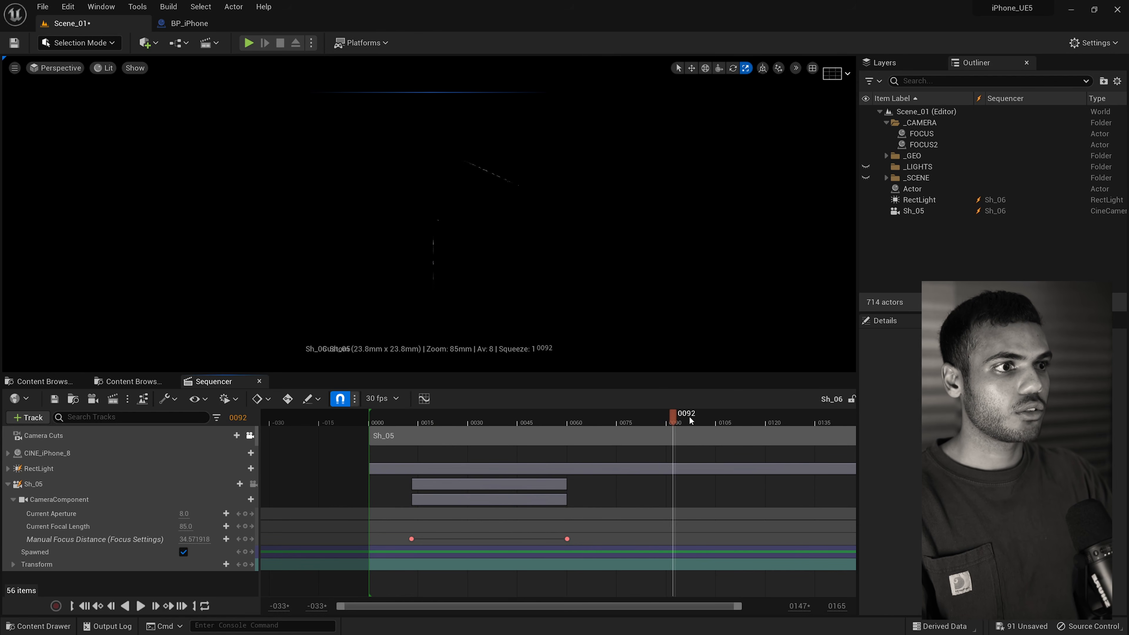
click(813, 68)
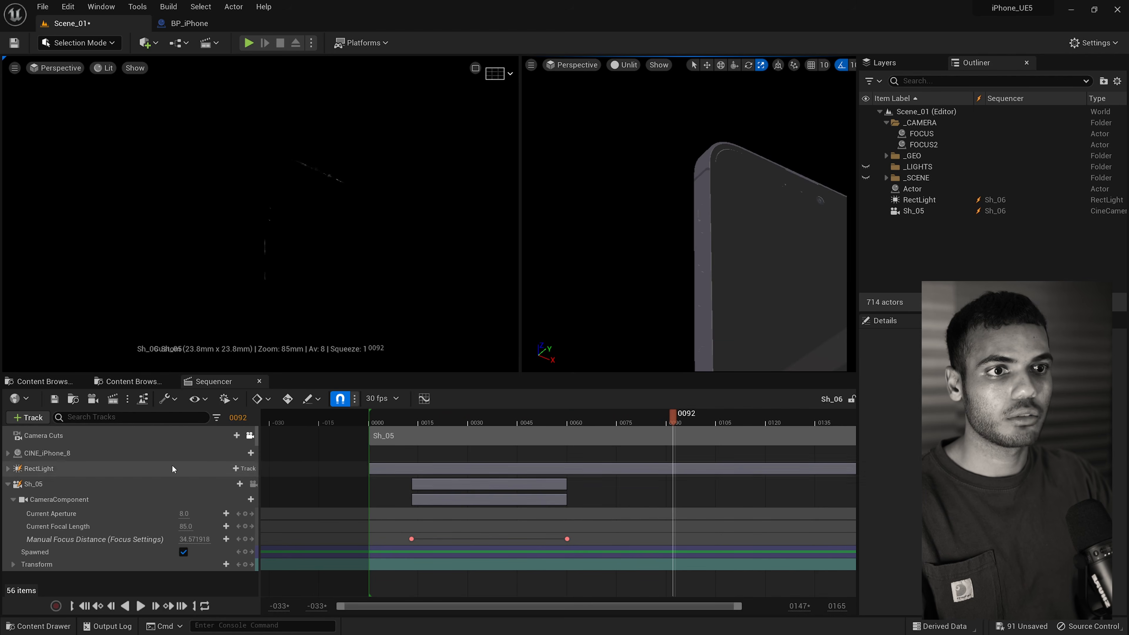
Pilot the Sh_05 camera in the Lit viewport and clear the phone part selection.
click(317, 260)
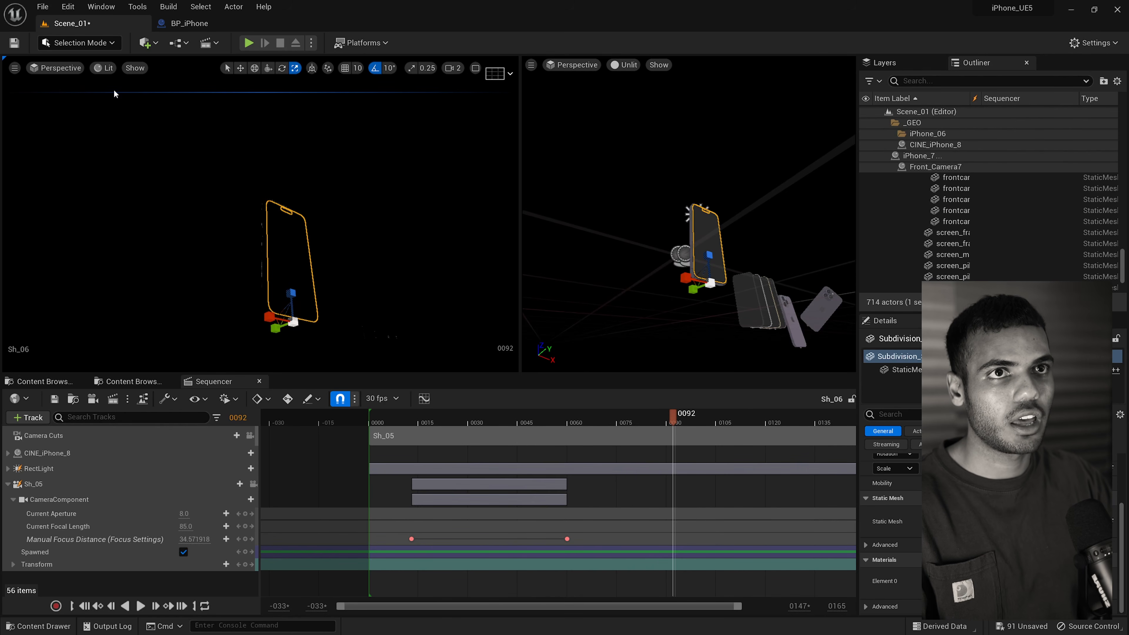
click(82, 68)
click(68, 195)
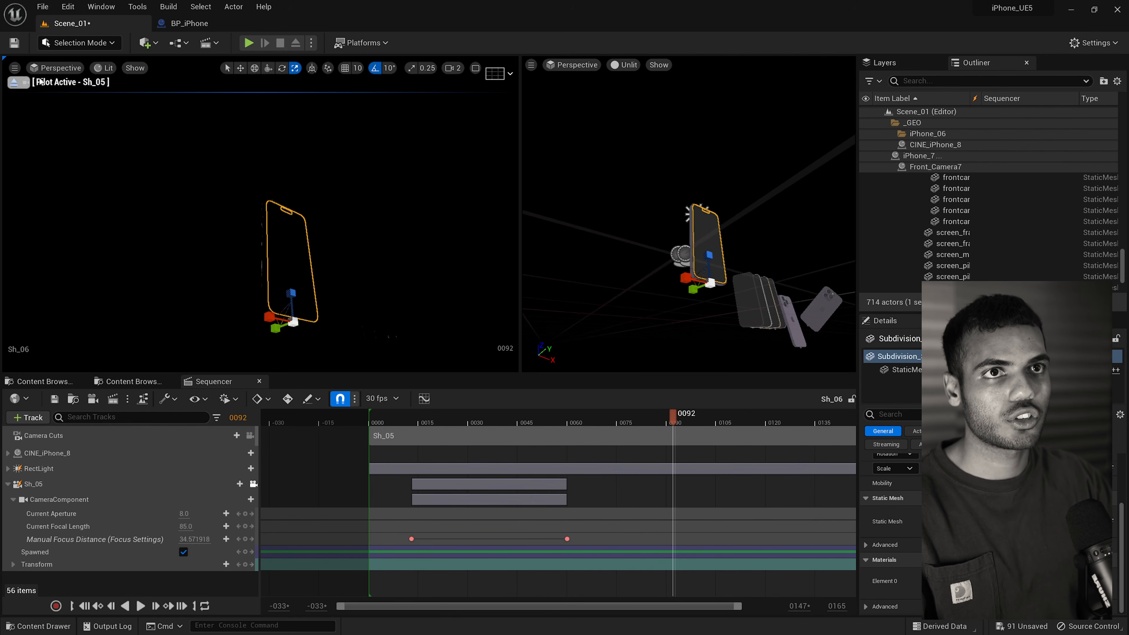
click(26, 84)
click(265, 196)
click(409, 326)
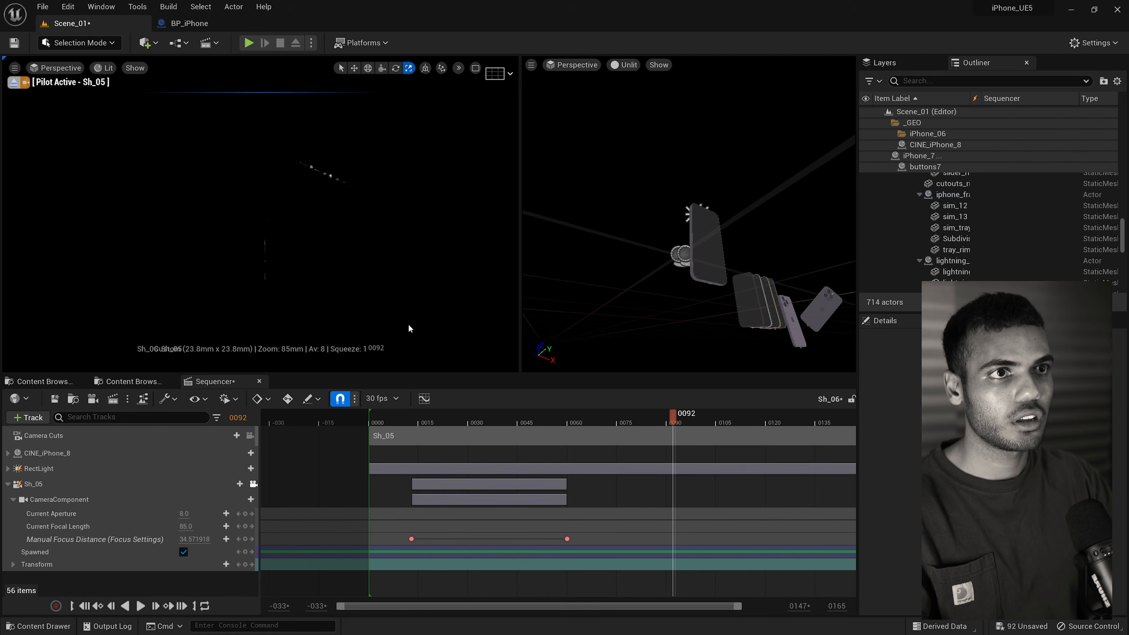
Move the playhead to frame 36 and select the RectLight in the sequence.
right_drag(649, 266, 650, 266)
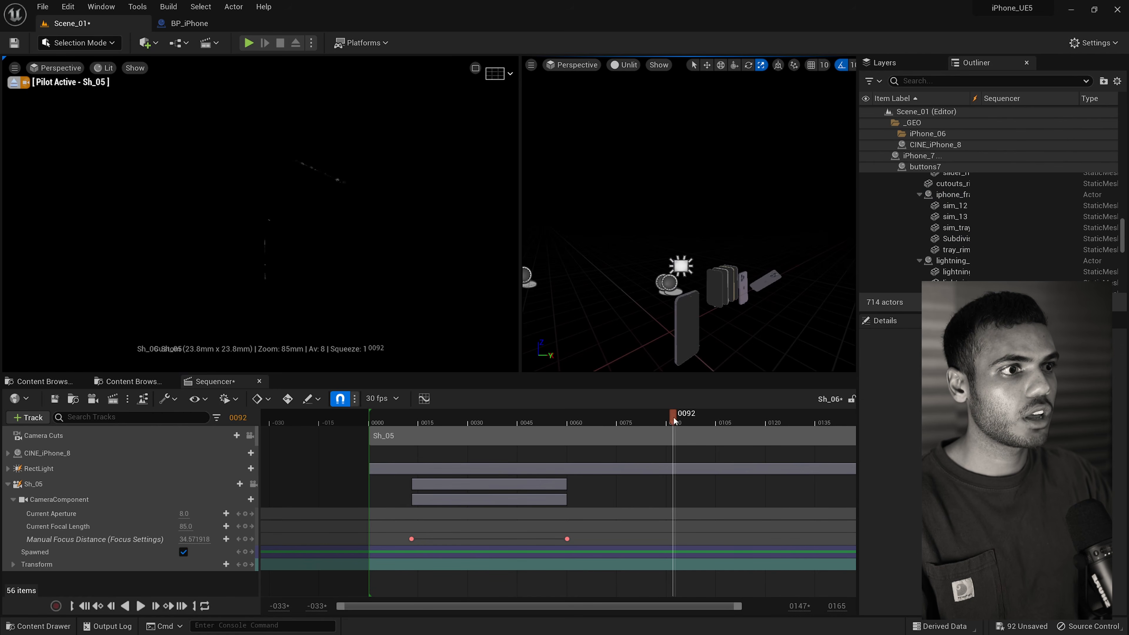
drag(612, 422, 488, 420)
click(409, 469)
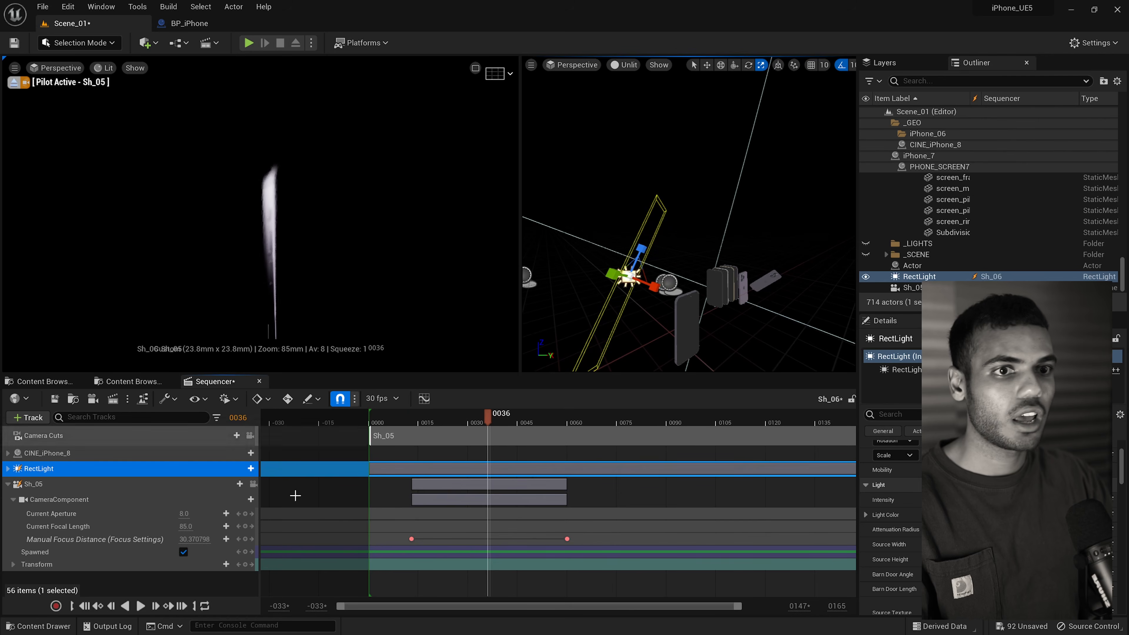
Examine the RectLight's Location and Rotation keyframes across the whole shot, and collapse its tracks.
click(8, 468)
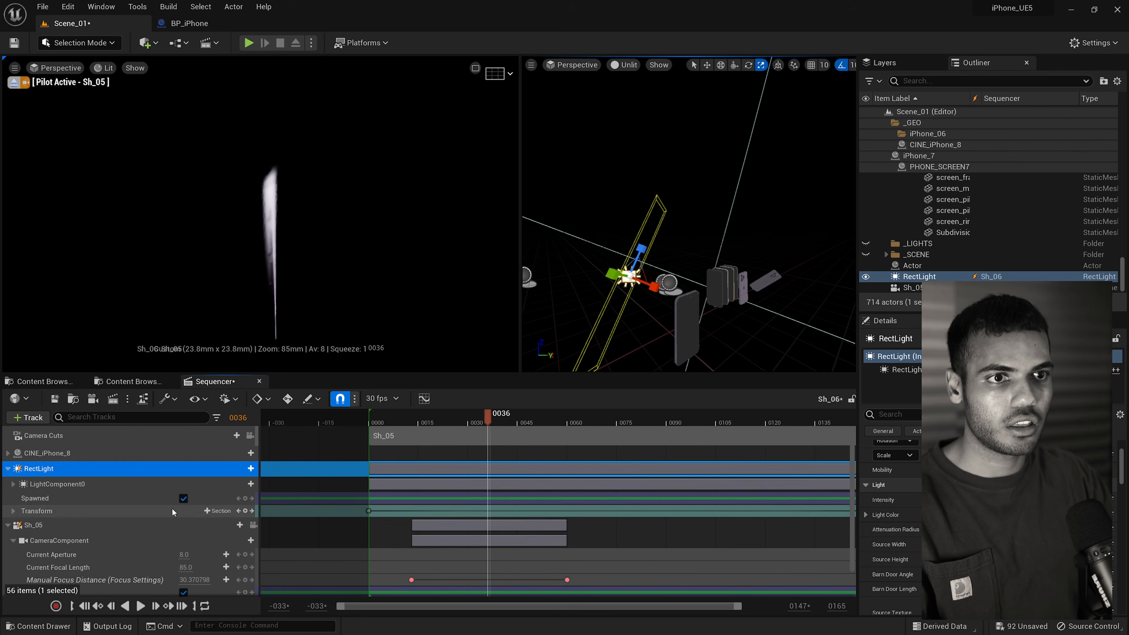
click(14, 511)
scroll(67, 511, down, 1)
scroll(68, 481, up, 1)
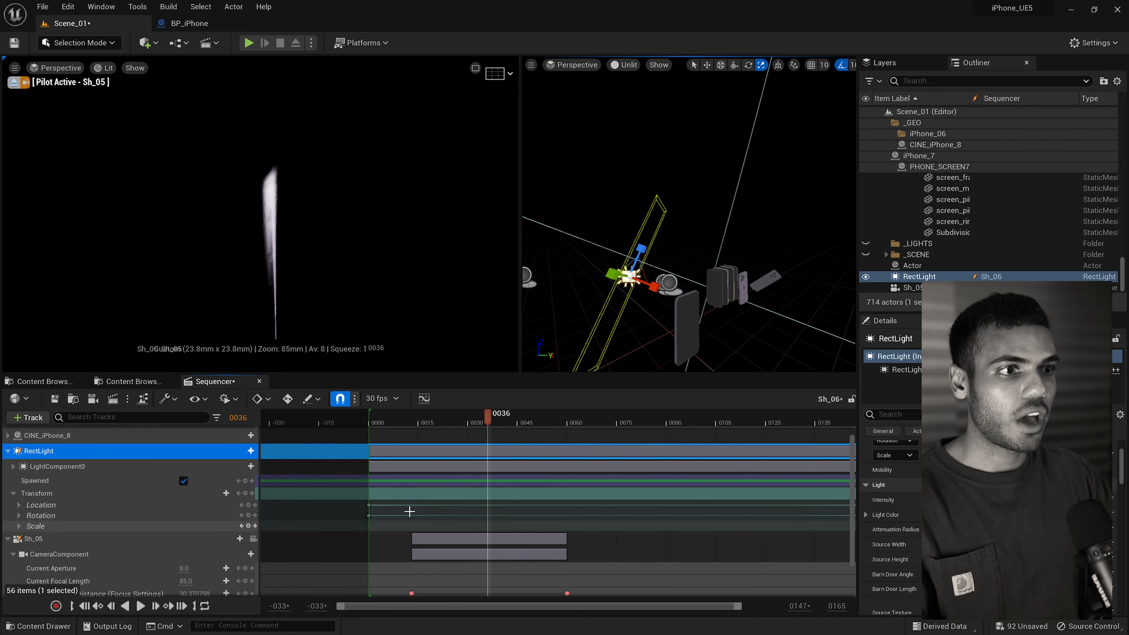
ctrl+scroll(69, 487, down, 2)
scroll(68, 487, up, 1)
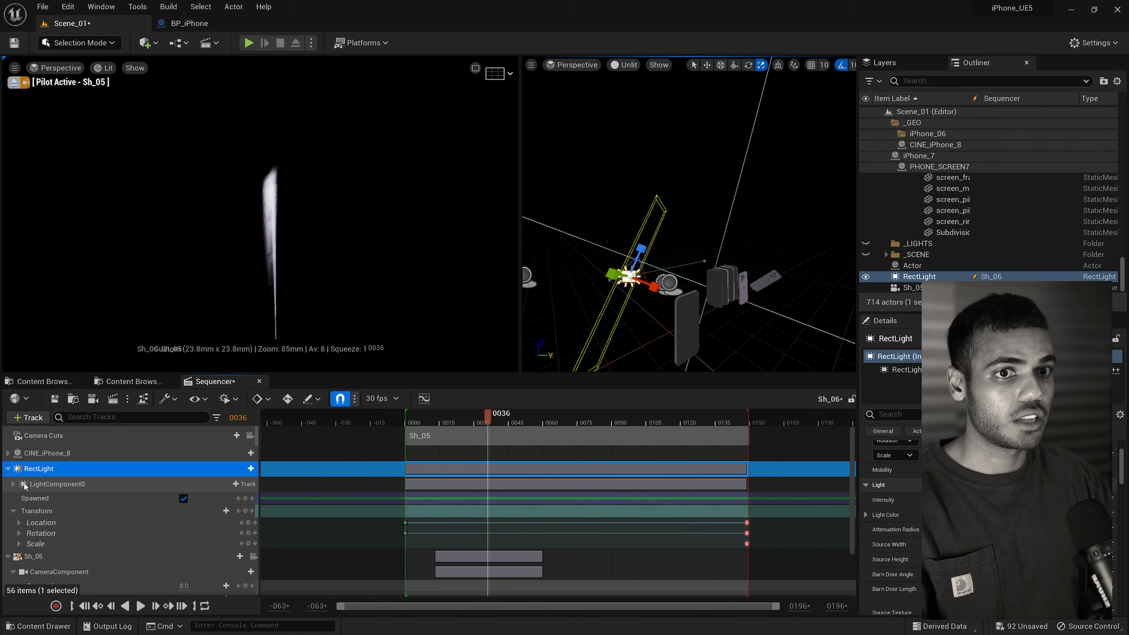
click(8, 468)
Scrub through frames 30 and 9 to check the Manual Focus Distance animation, and play back to frame 72.
drag(481, 428, 476, 454)
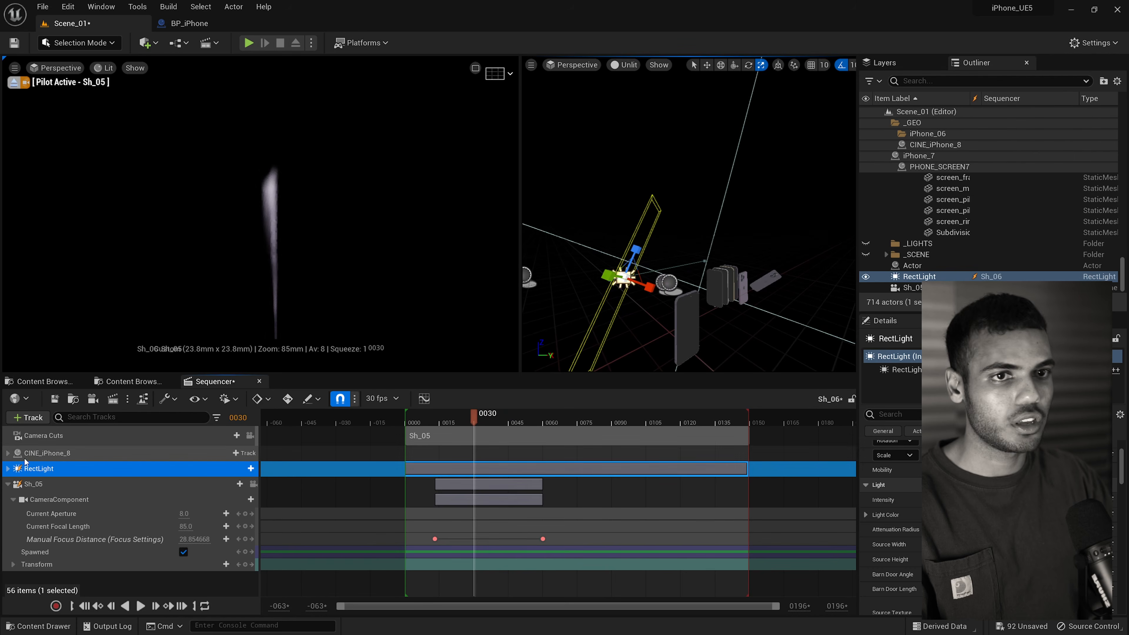
click(475, 421)
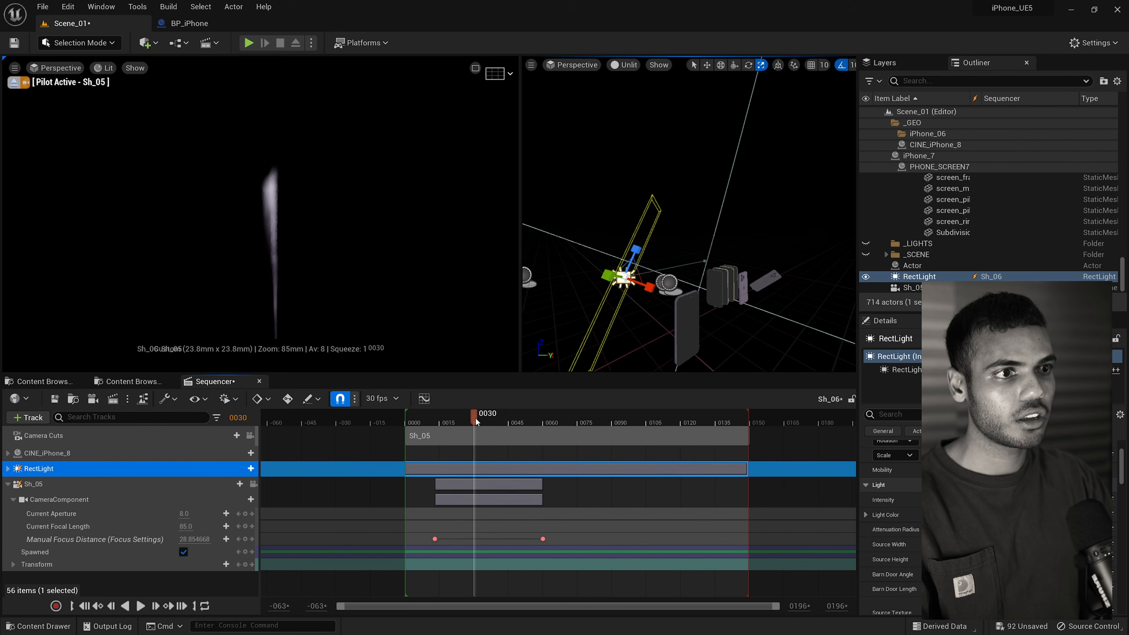
click(8, 484)
click(7, 484)
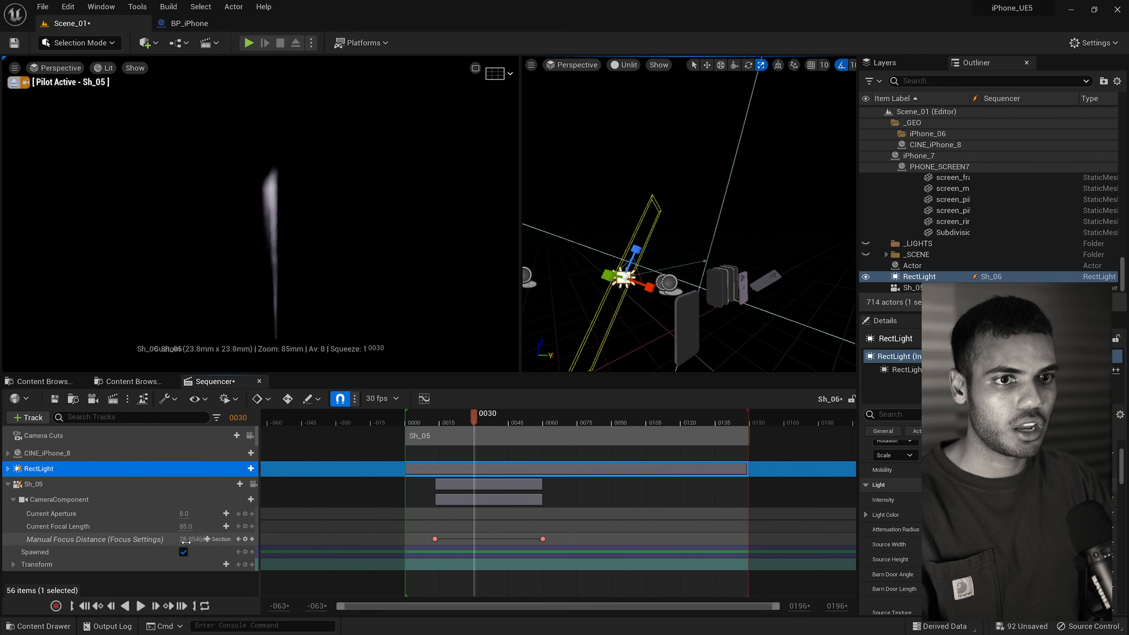
drag(475, 421, 427, 423)
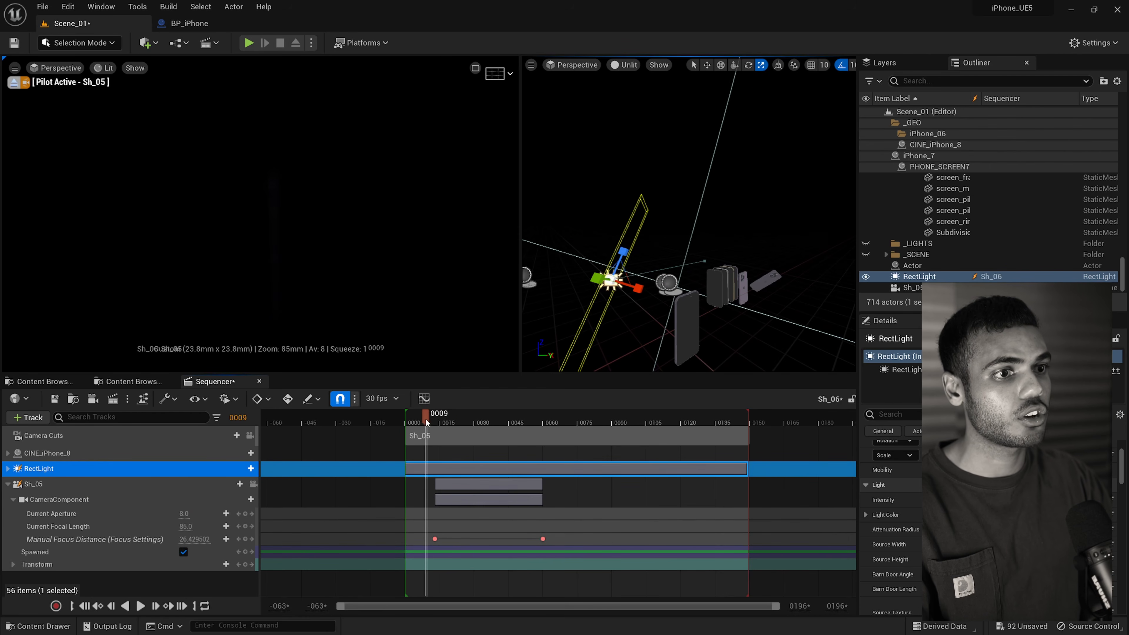
key(space)
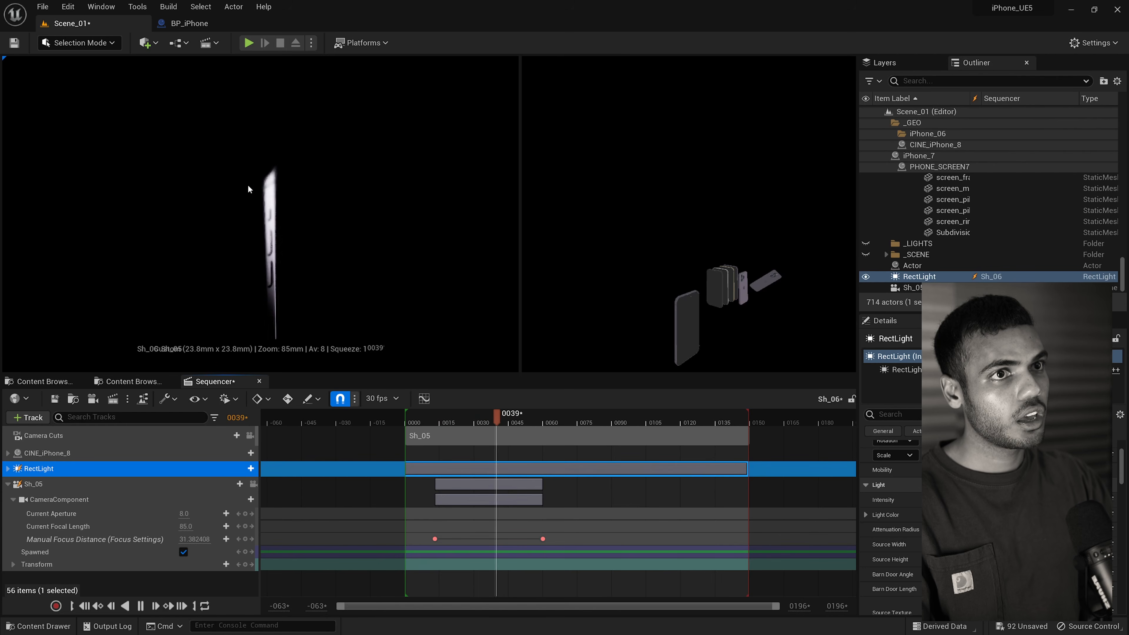
key(space)
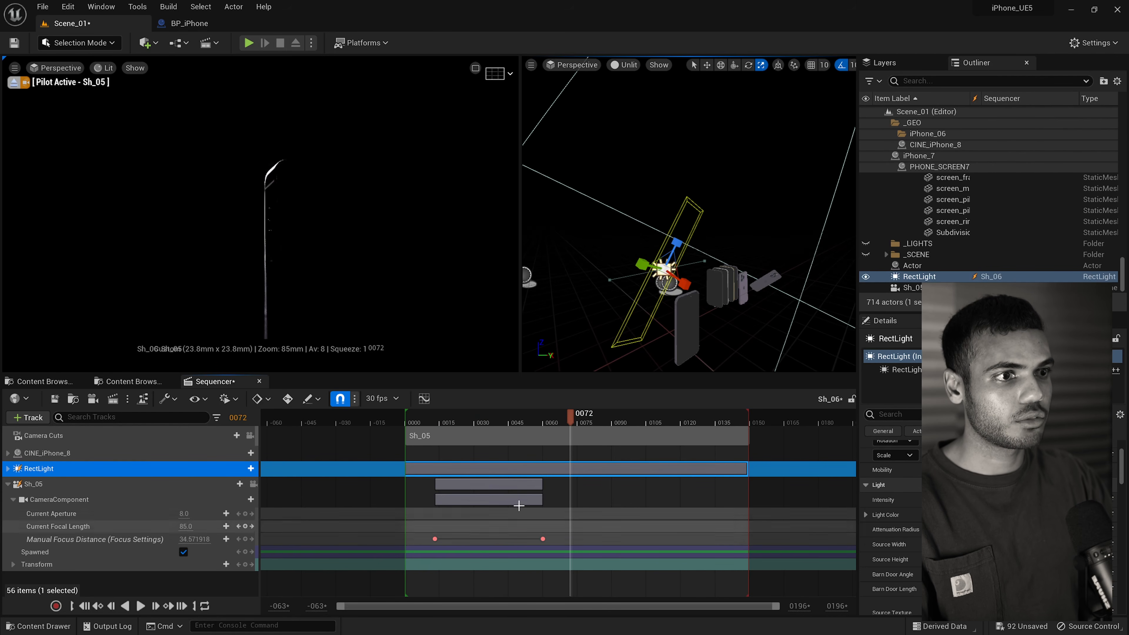
Select the CameraComponent section and replay the focus pull from near the start of the shot to frame 52.
mouse_move(489, 501)
mouse_down()
mouse_move(469, 501)
mouse_move(596, 502)
mouse_move(484, 506)
mouse_up()
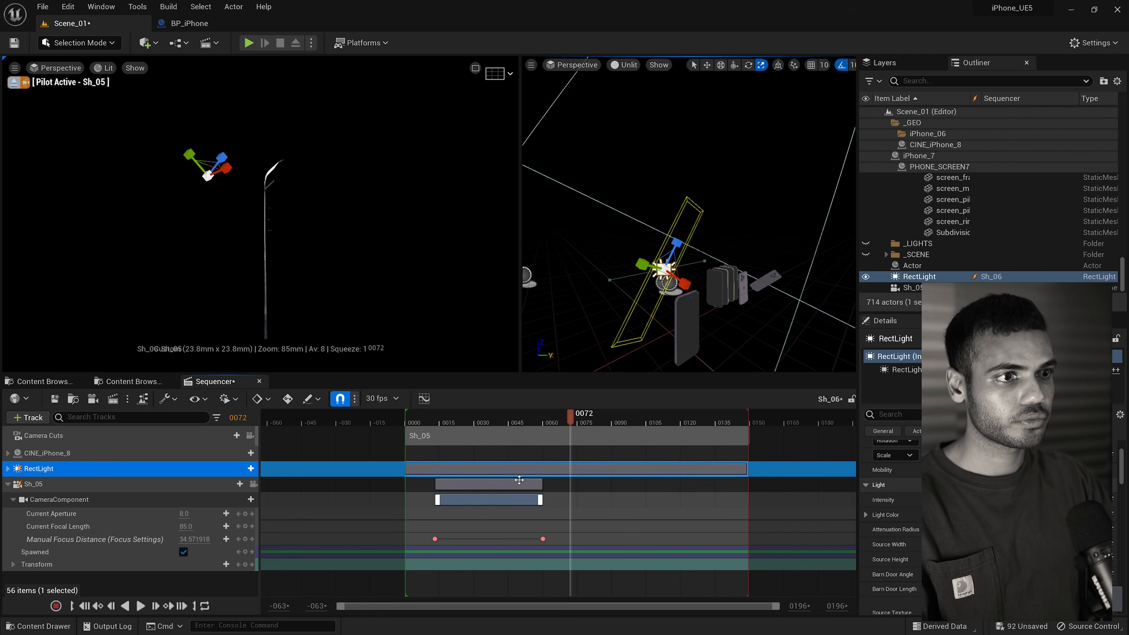
drag(570, 414, 445, 440)
key(space)
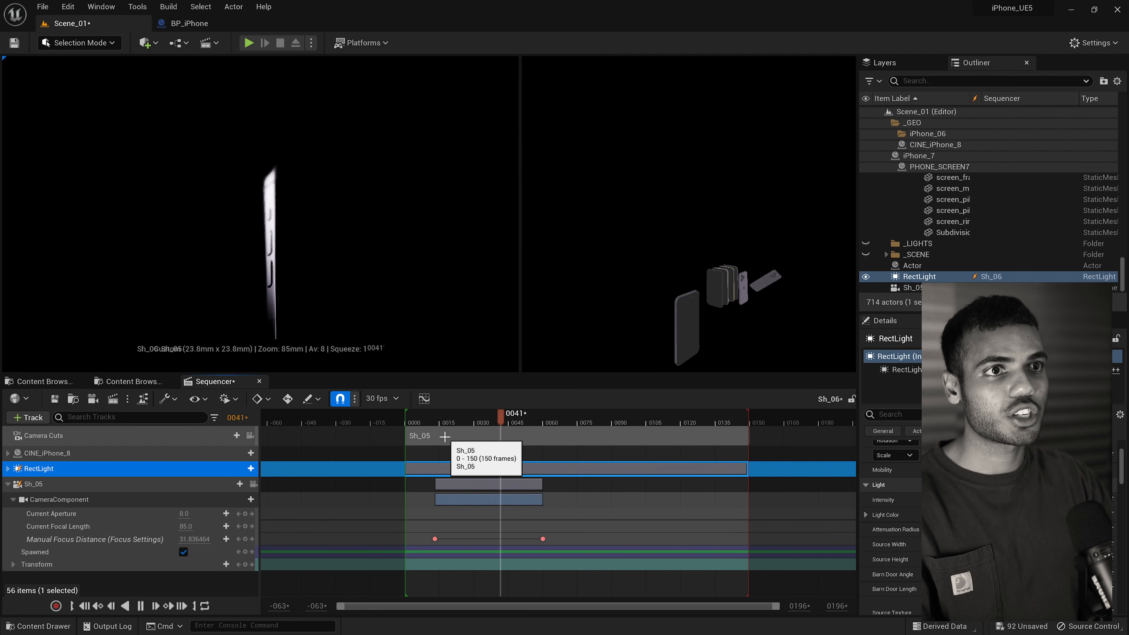
key(space)
Select the Sh_05 camera and turn Draw Debug Focus Plane on and back off to inspect its focus depth.
click(42, 484)
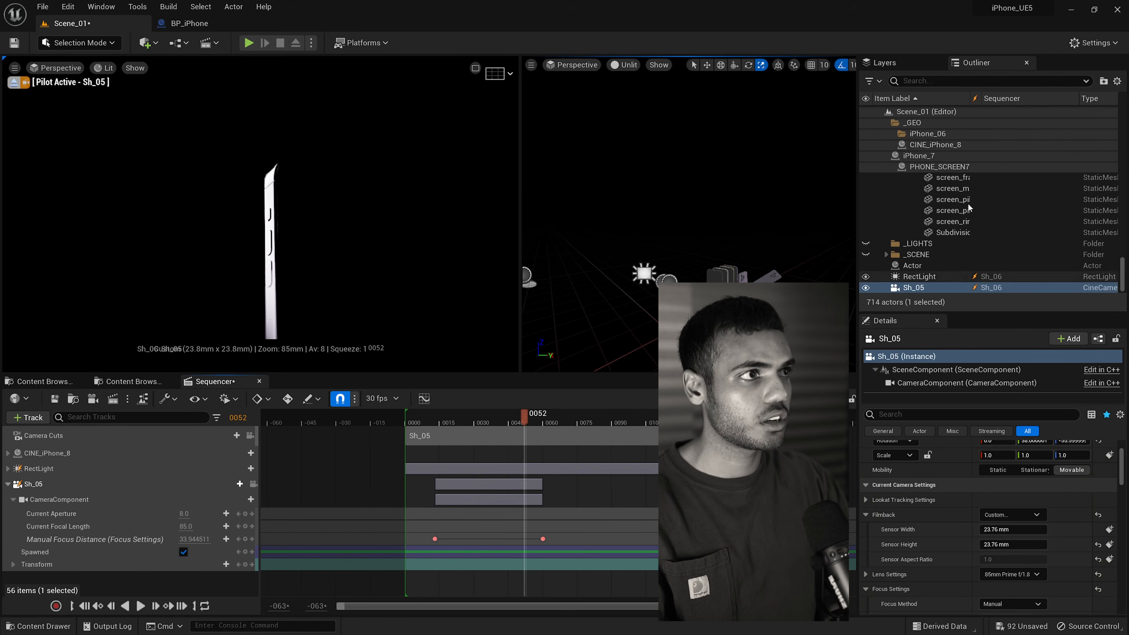
scroll(925, 484, down, 3)
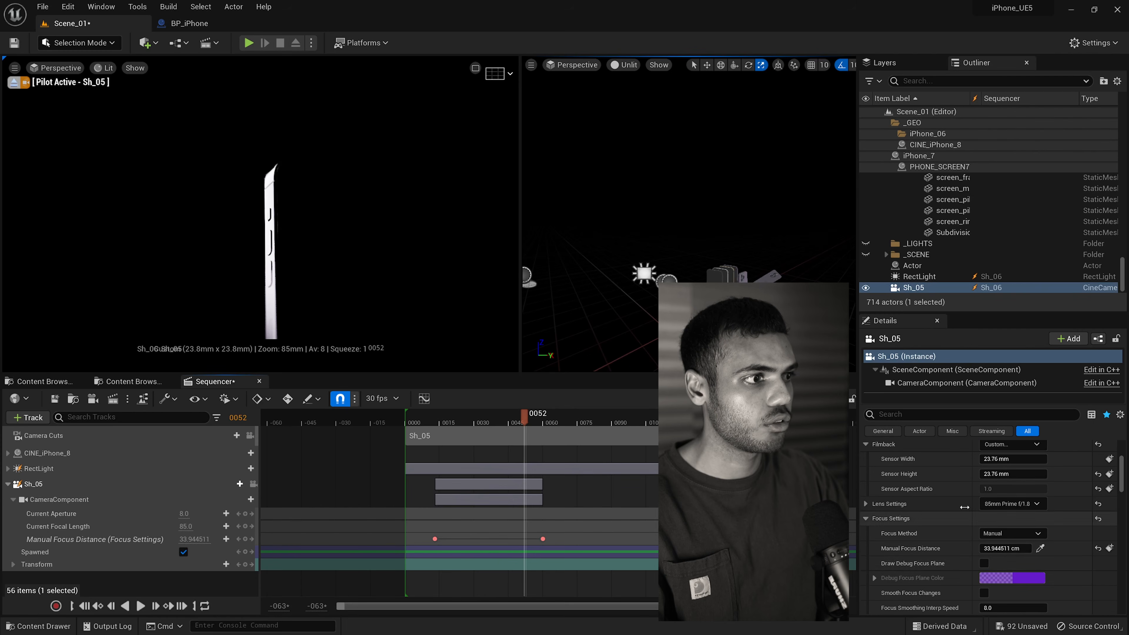
click(983, 564)
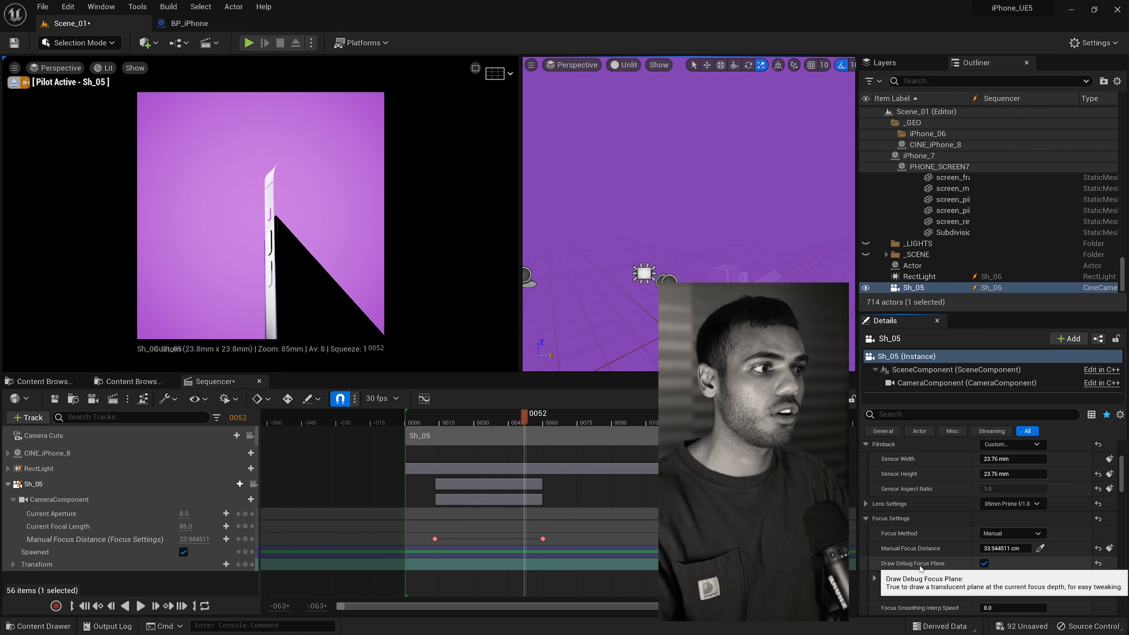
click(984, 563)
Review the camera's Focus Method options and select the FOCUS actor in the _CAMERA folder.
click(1010, 533)
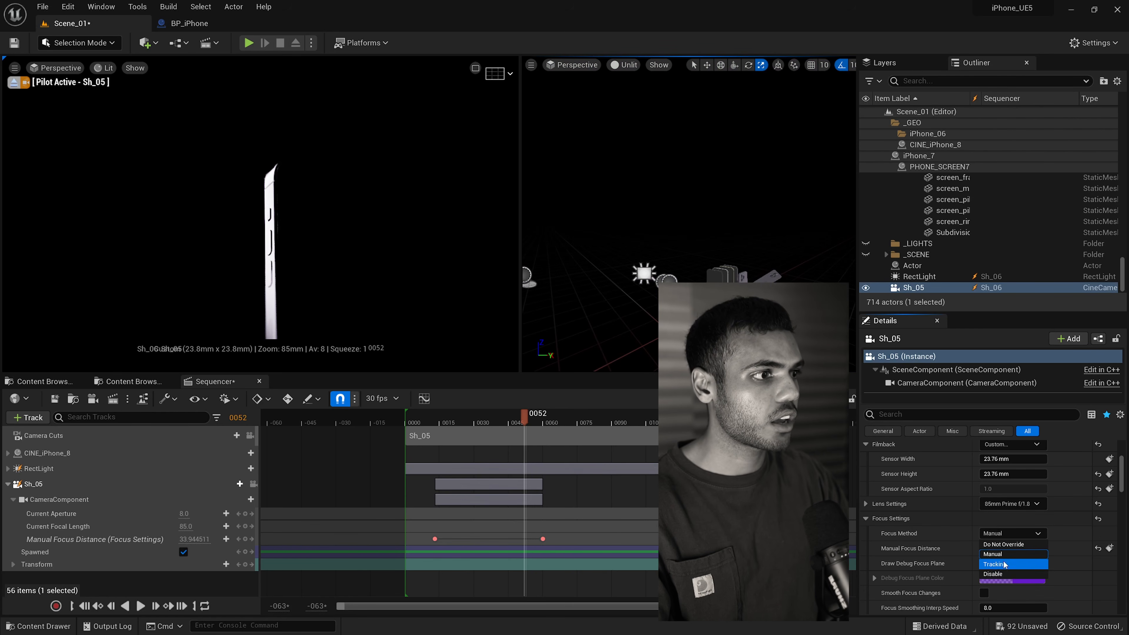
click(916, 124)
click(922, 139)
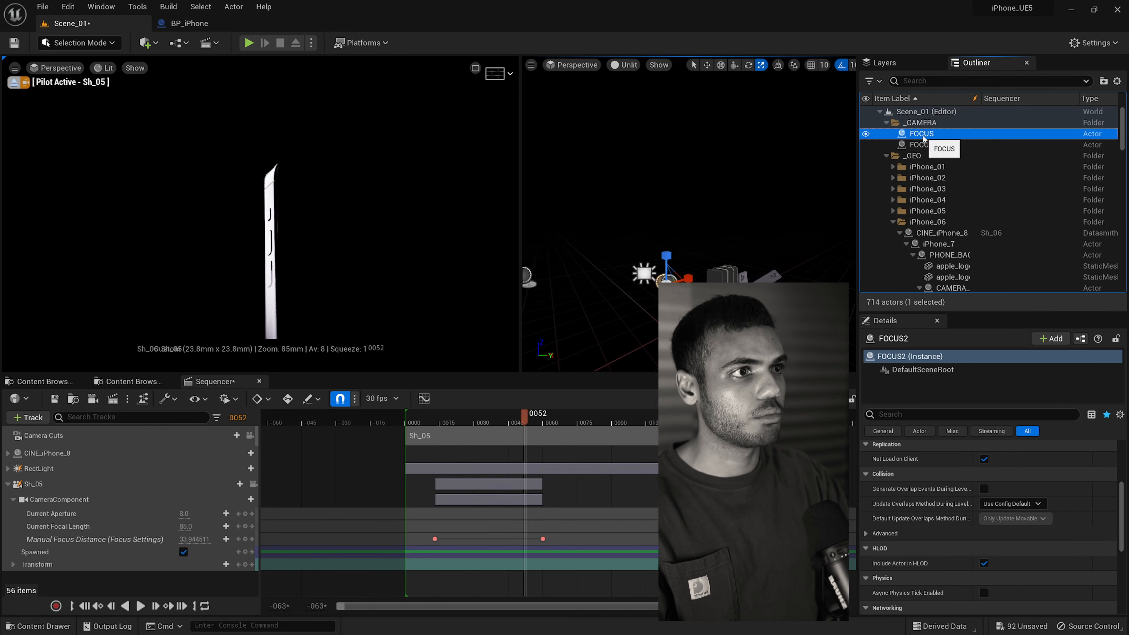
View the Basic actor types available for placement and select the CINE_iPhone_8 actor.
click(150, 44)
mouse_move(193, 164)
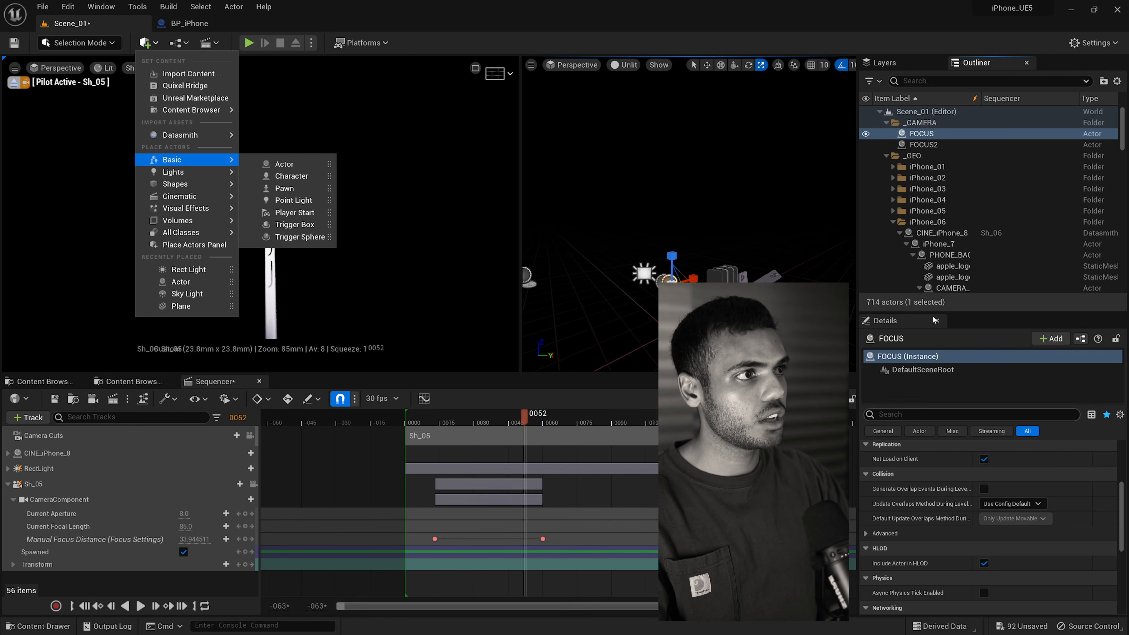
click(938, 233)
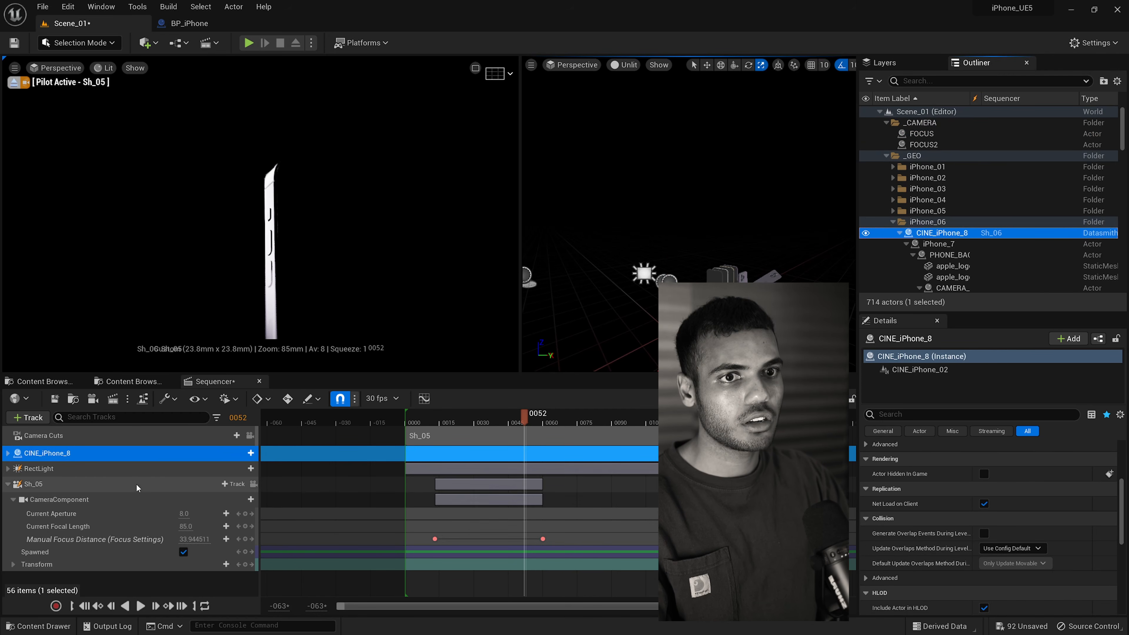
Set the Sh_05 camera's Focus Method to Tracking and search its Actor to Track picker for "focu".
click(596, 484)
scroll(944, 537, down, 4)
scroll(944, 536, up, 1)
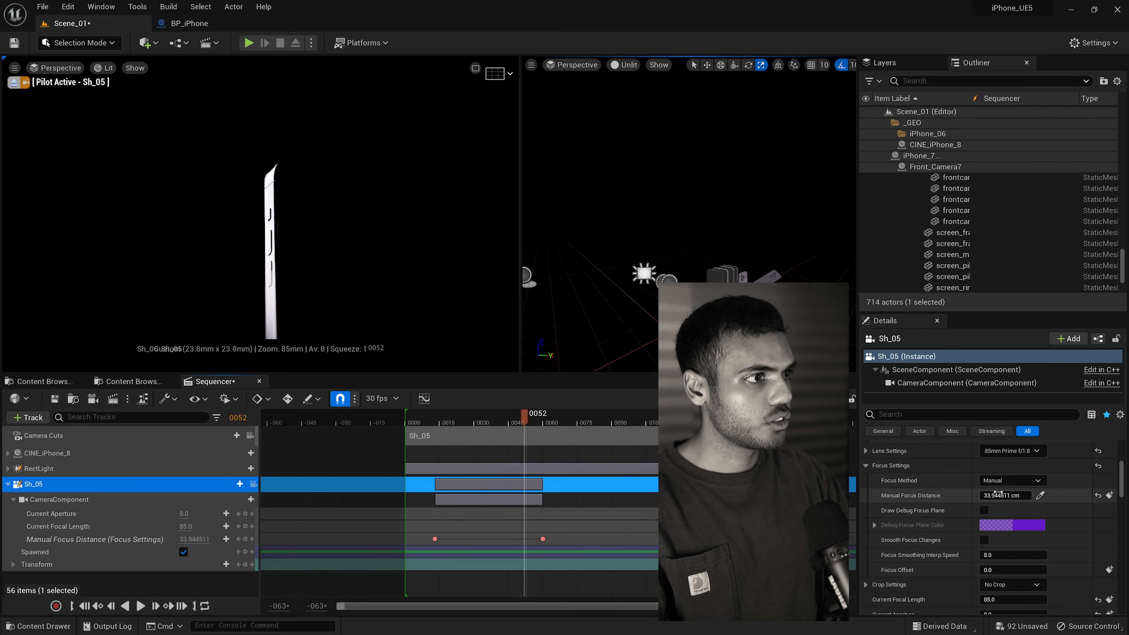
click(1012, 481)
click(1012, 510)
click(1012, 510)
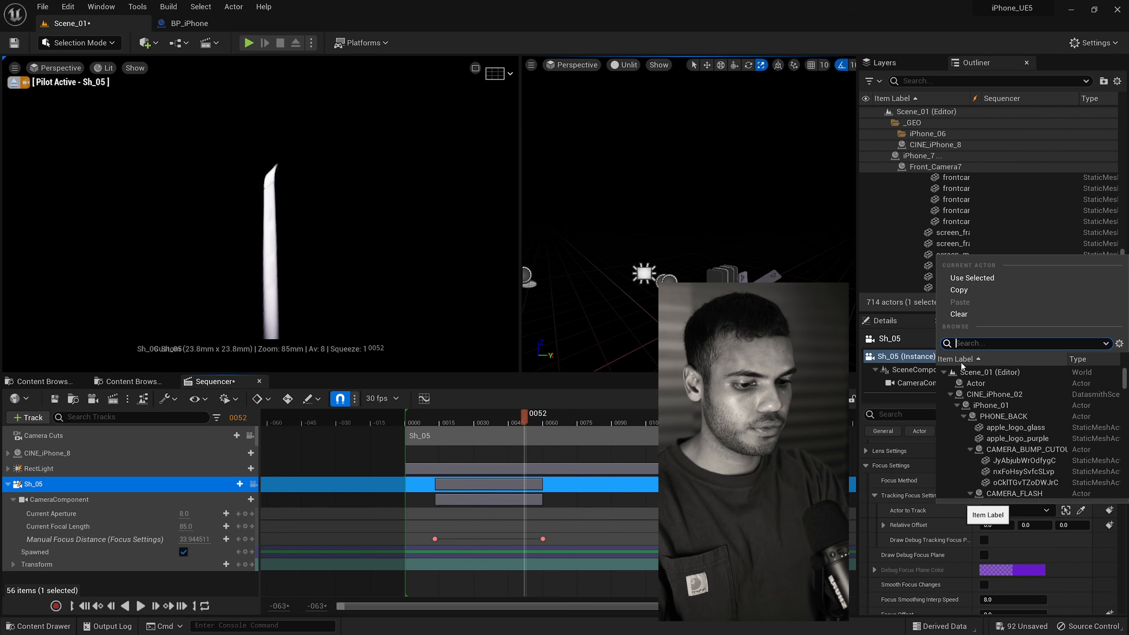
text(focu)
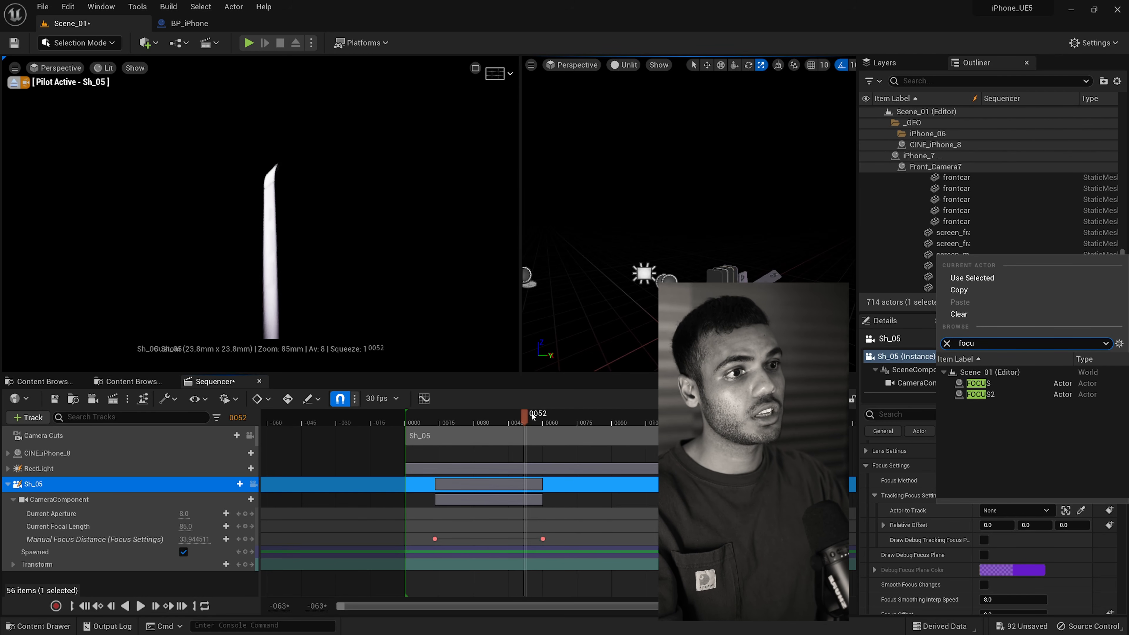
Scrub the shot around frame 56 to preview the tracked camera's view.
mouse_move(531, 417)
mouse_down()
mouse_move(414, 423)
mouse_move(533, 423)
mouse_up()
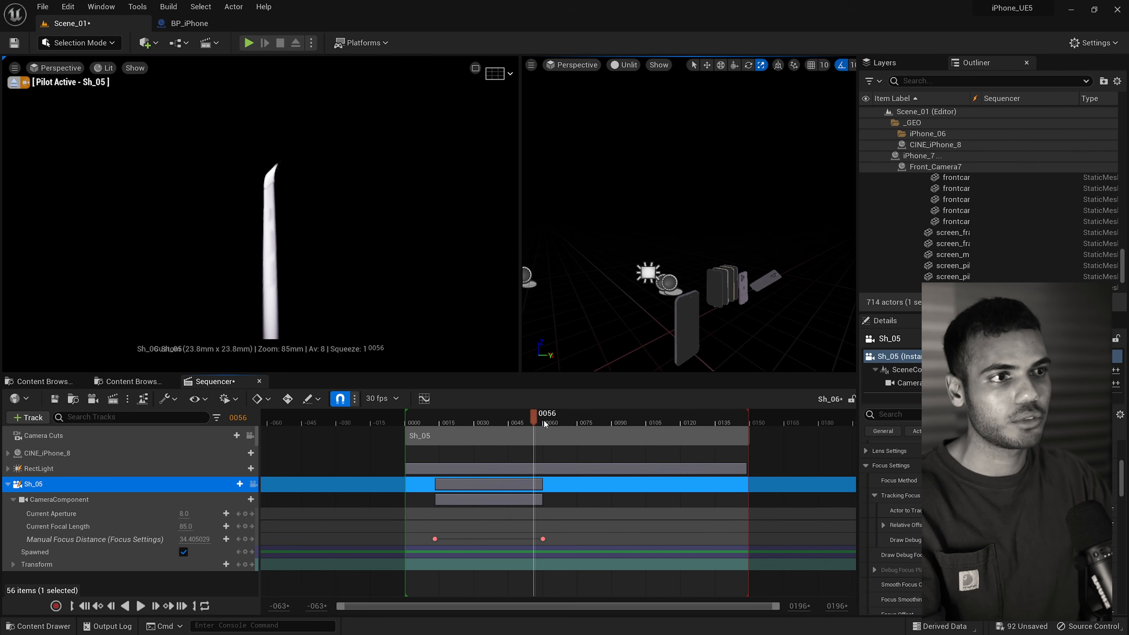
drag(543, 421, 495, 432)
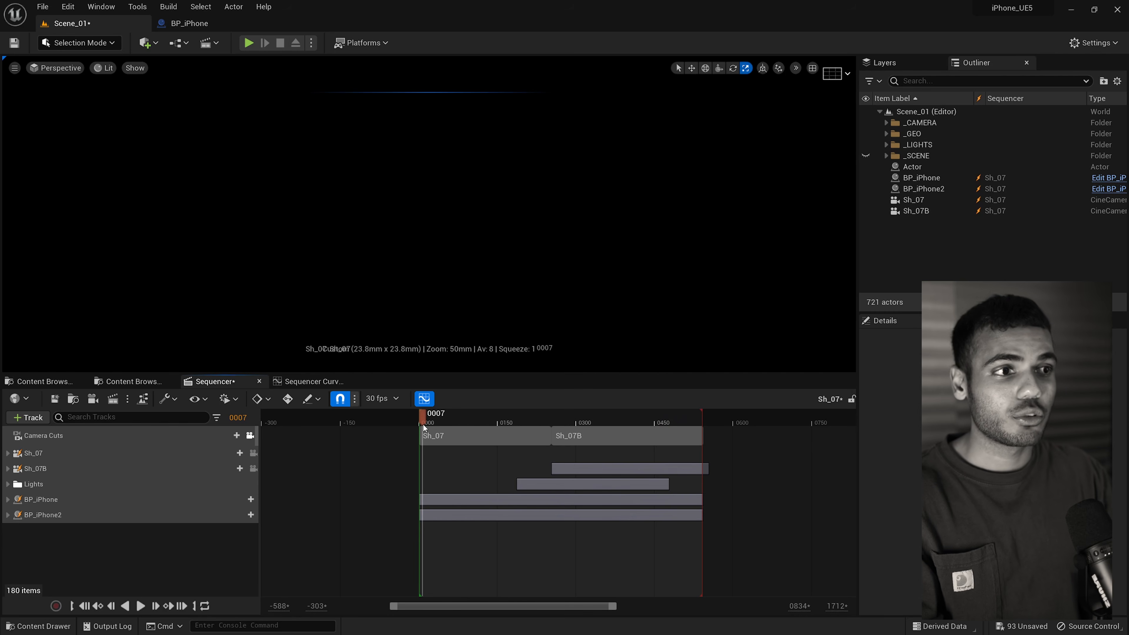
Play the Sh_07 sequence from frame 7 into Sh_07B, stop playback and scrub back to frame 152.
key(space)
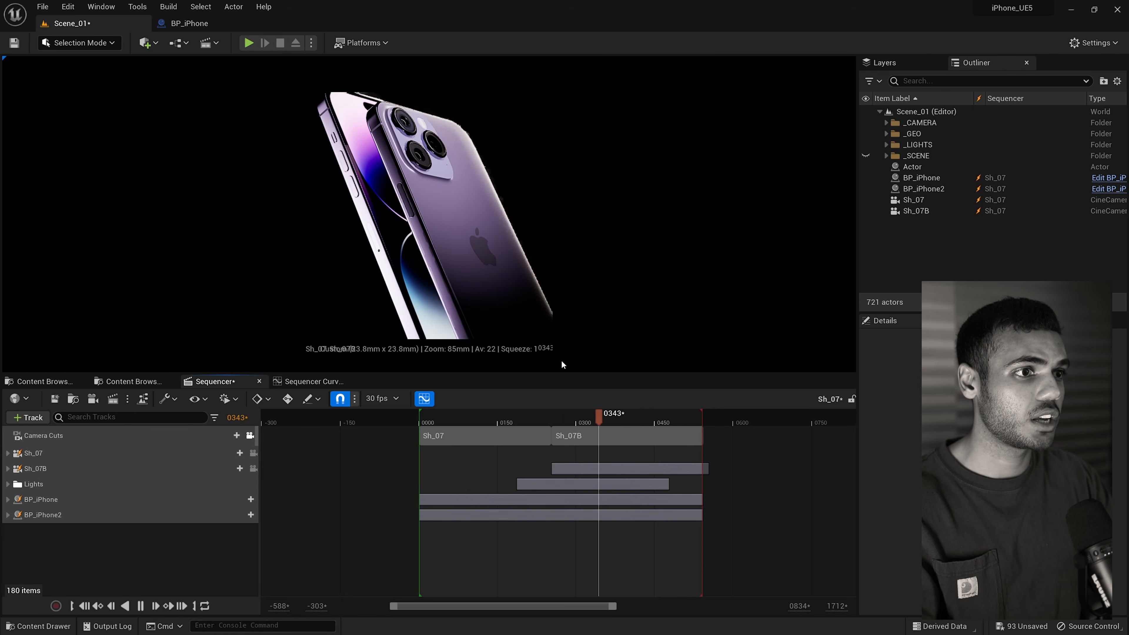
key(space)
drag(595, 421, 498, 416)
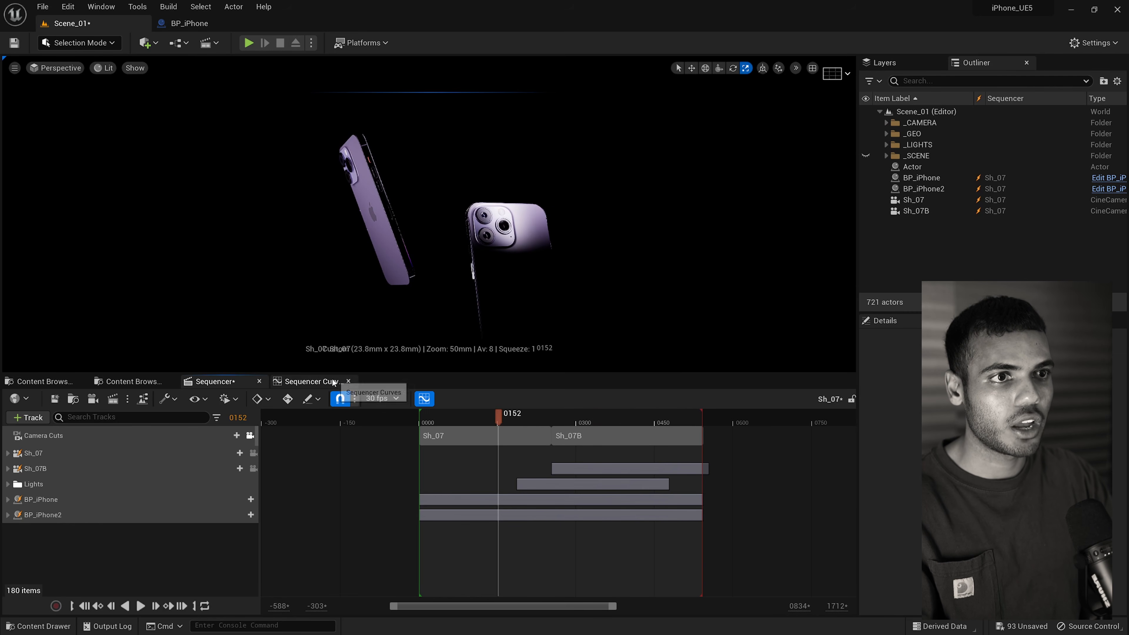
Open the Sequencer curve editor and examine BP_iPhone2's animation curves, including the blue curve's first key.
click(8, 469)
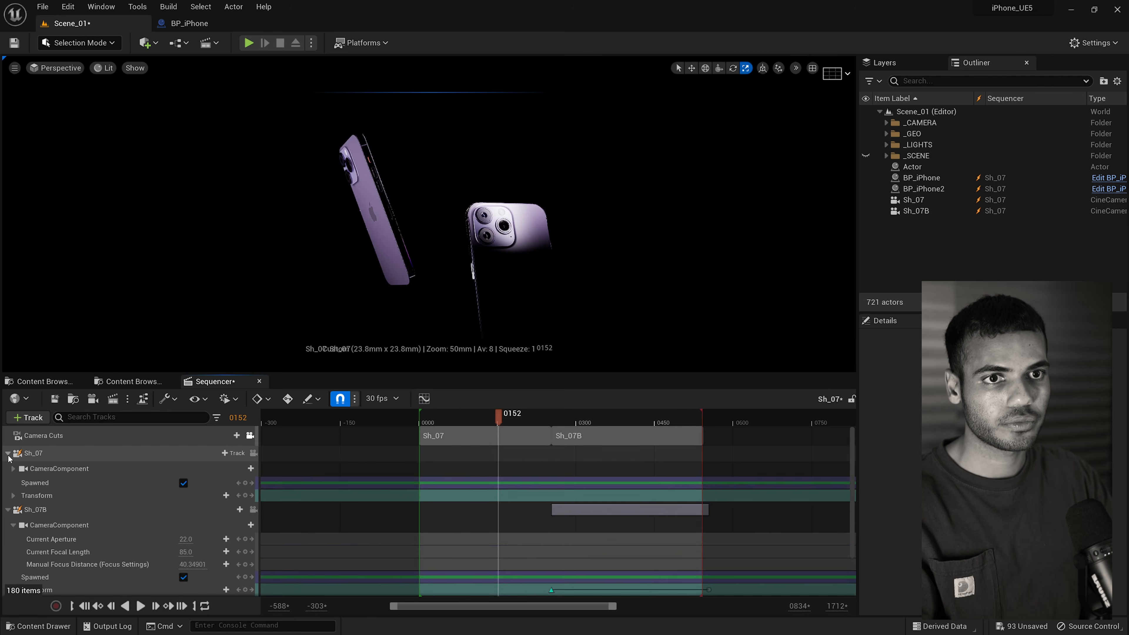
click(8, 468)
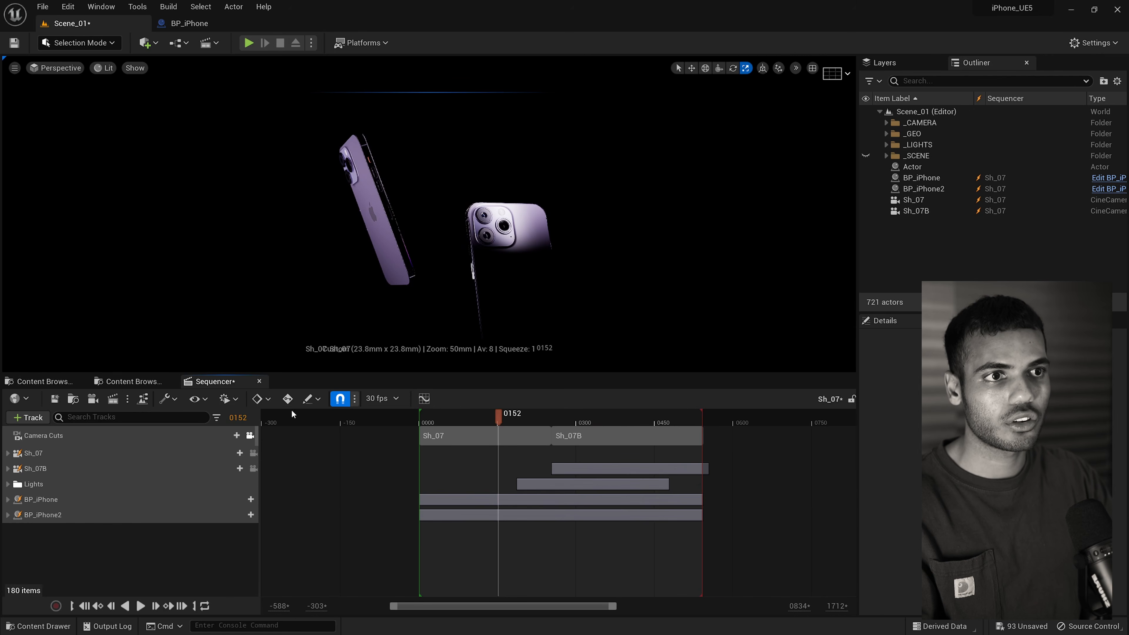
click(425, 399)
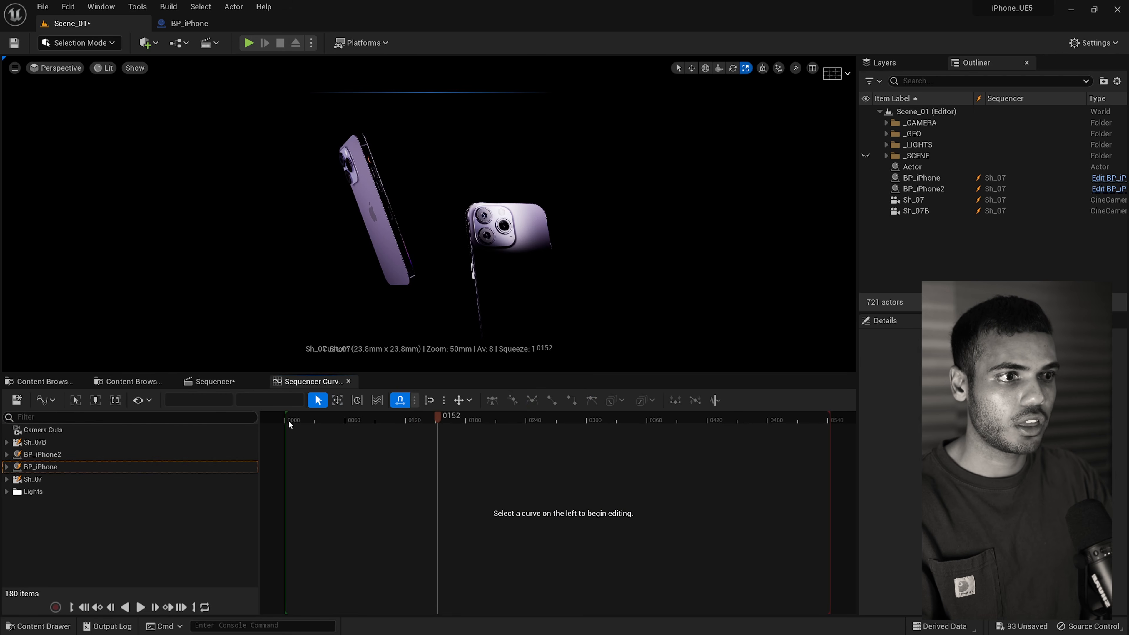
click(73, 455)
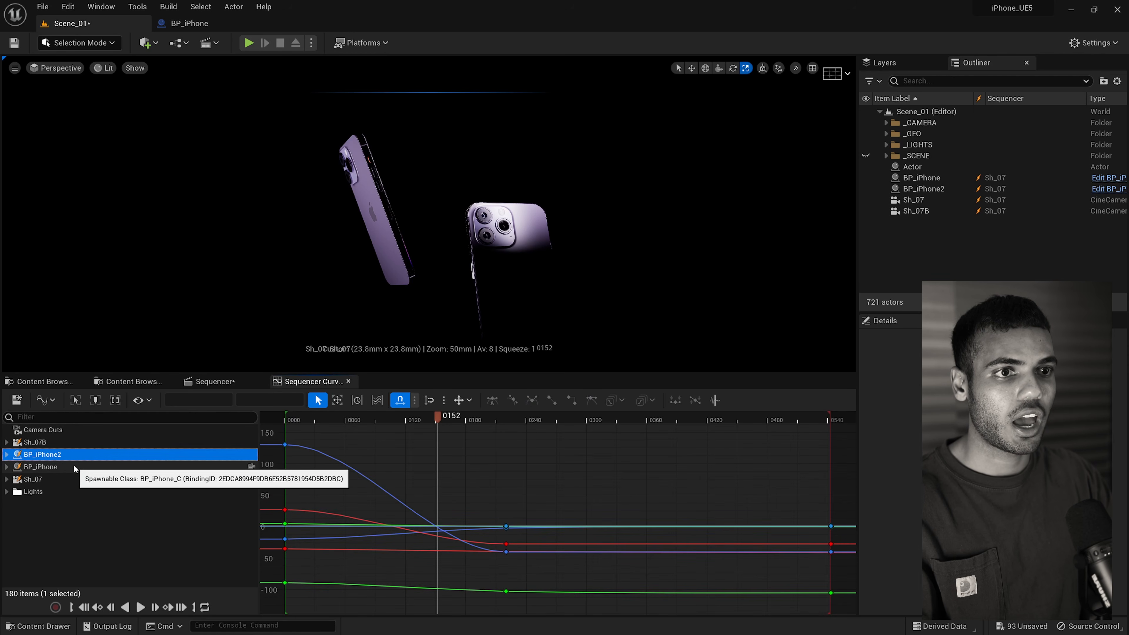
right_drag(373, 453, 474, 469)
scroll(511, 459, down, 3)
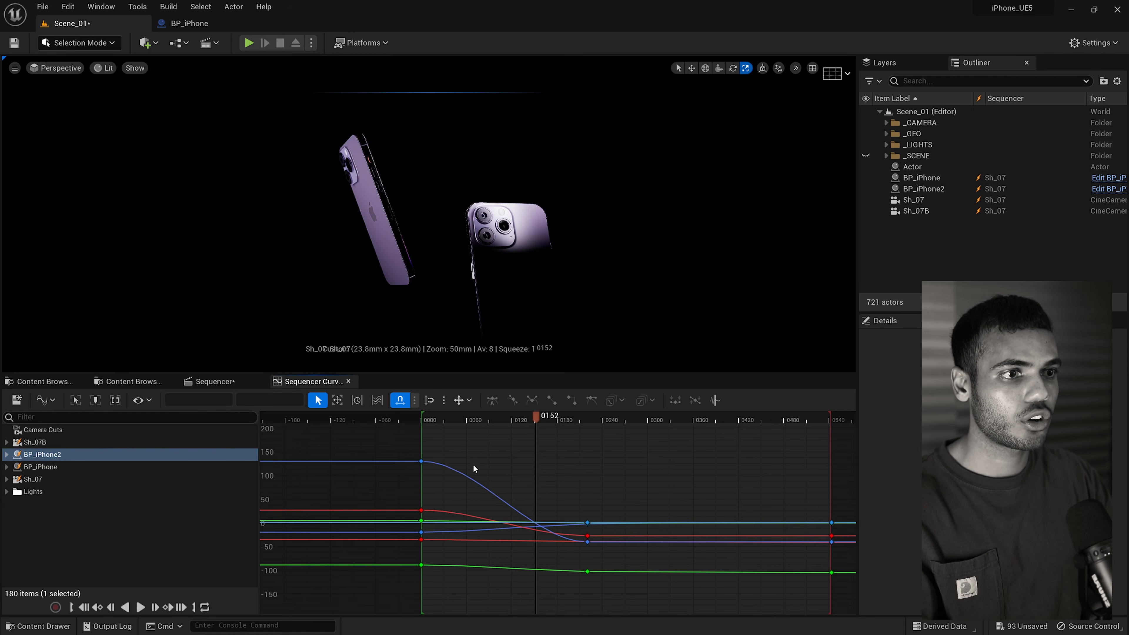
scroll(456, 486, up, 1)
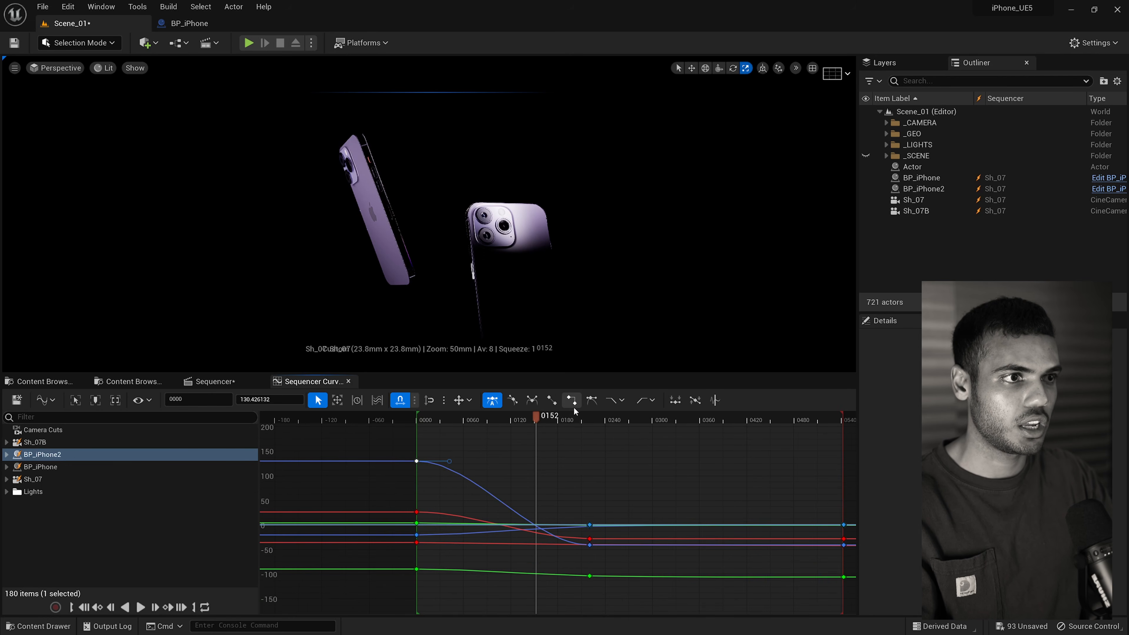
Compare BP_iPhone's animation curves with BP_iPhone2's and inspect the tangent handles of BP_iPhone's blue curve key at frame 220.
click(111, 467)
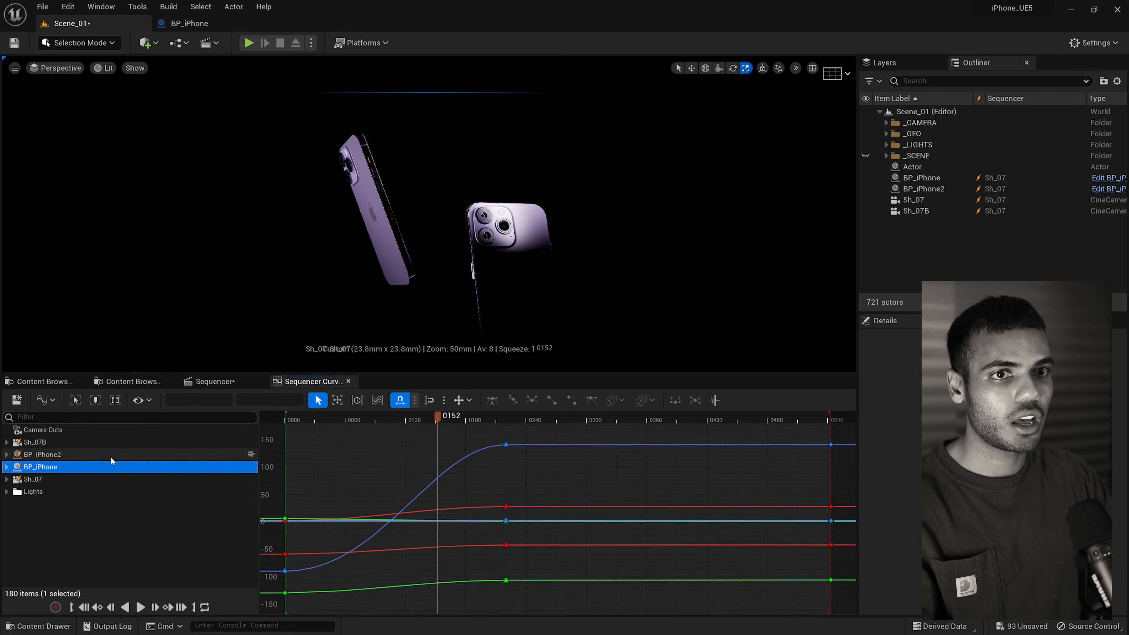
click(111, 455)
click(110, 467)
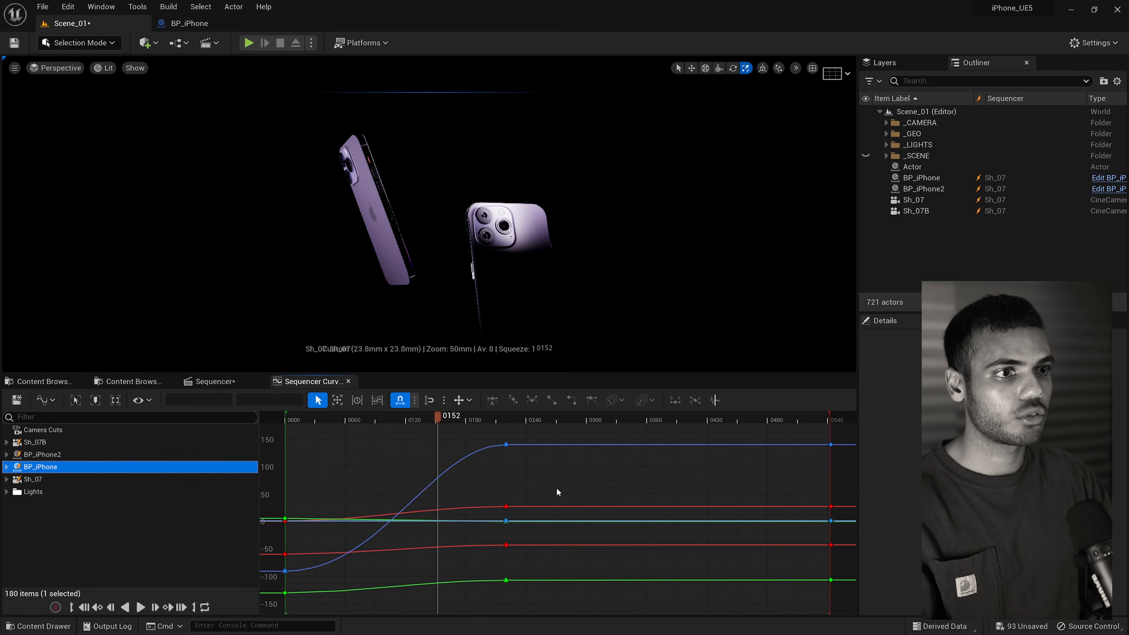
scroll(557, 489, down, 4)
right_drag(491, 476, 578, 471)
click(567, 454)
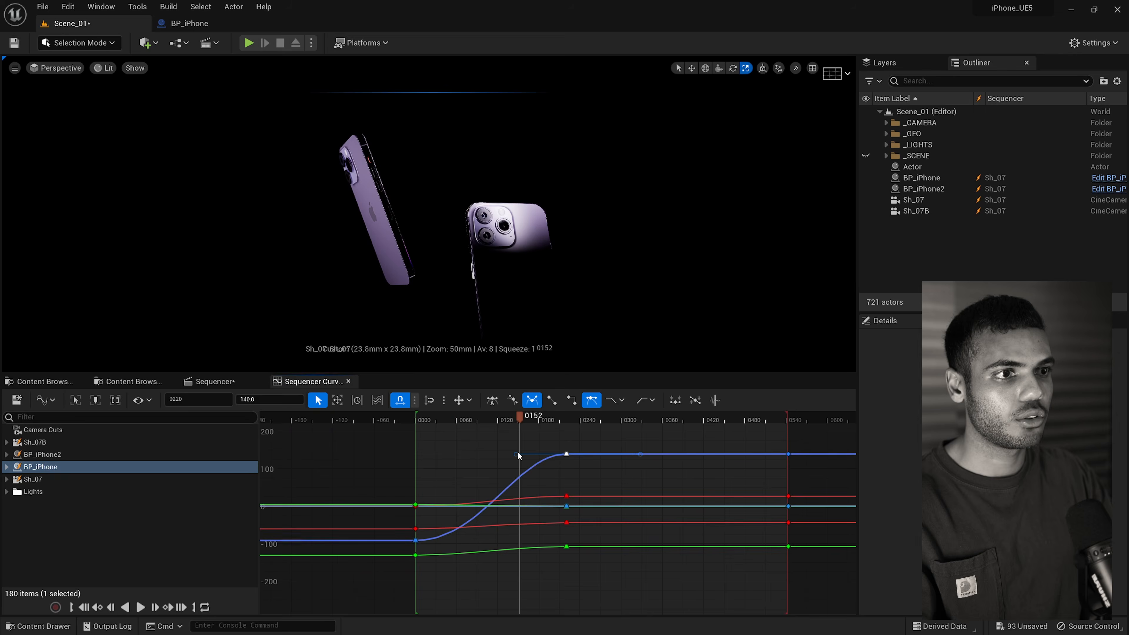
mouse_move(518, 453)
mouse_down()
mouse_move(516, 465)
mouse_move(517, 440)
mouse_move(512, 481)
mouse_move(516, 454)
mouse_up()
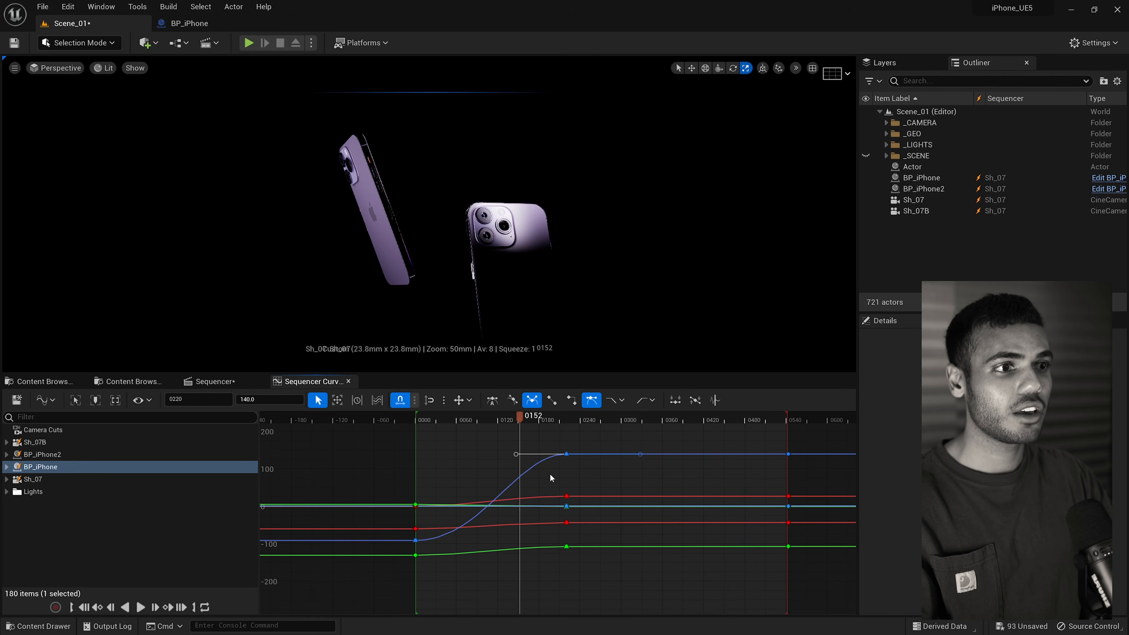
scroll(529, 471, up, 2)
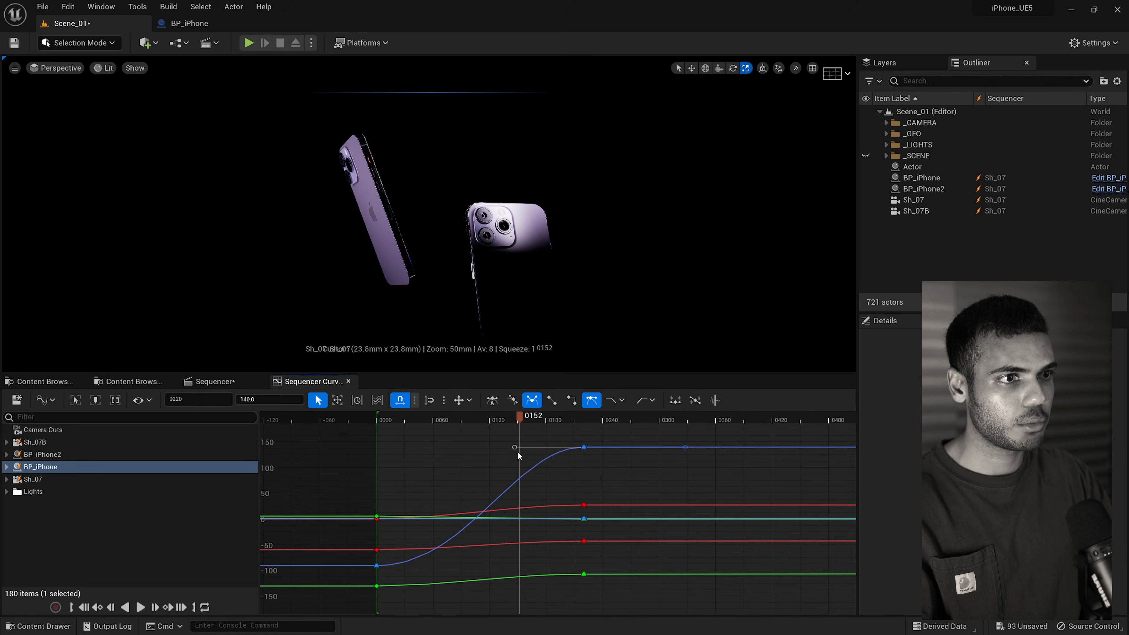
Try bending the tangent handles of BP_iPhone's frame 220 key, undo the changes and restore its automatic tangents.
drag(514, 453, 516, 475)
click(687, 447)
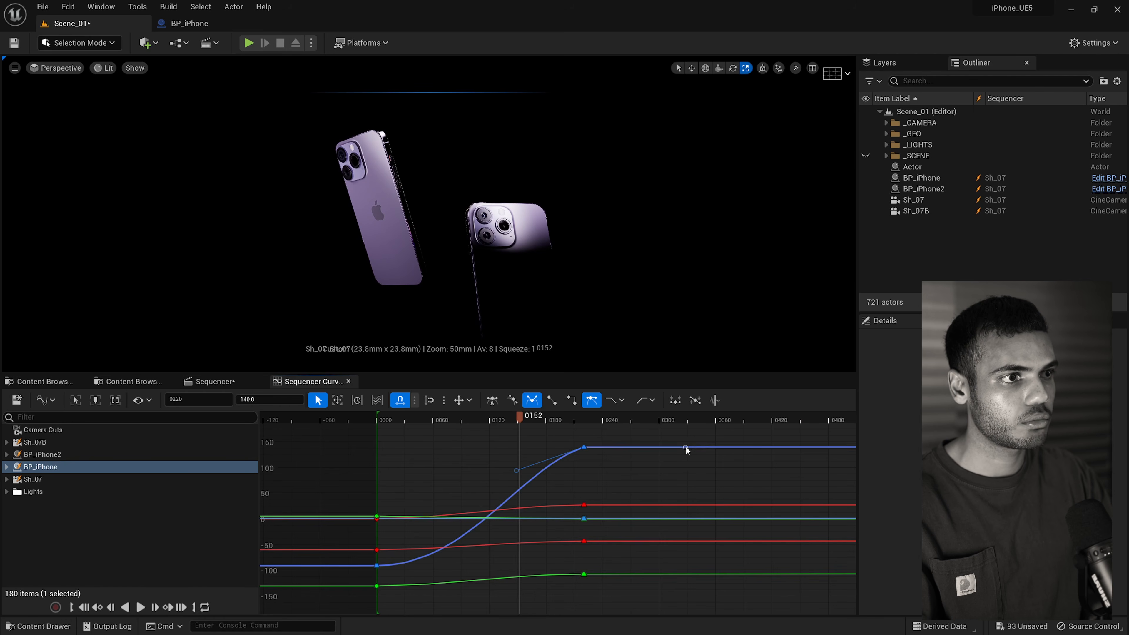
drag(686, 447, 650, 514)
key(ctrl+z)
key(ctrl+z)
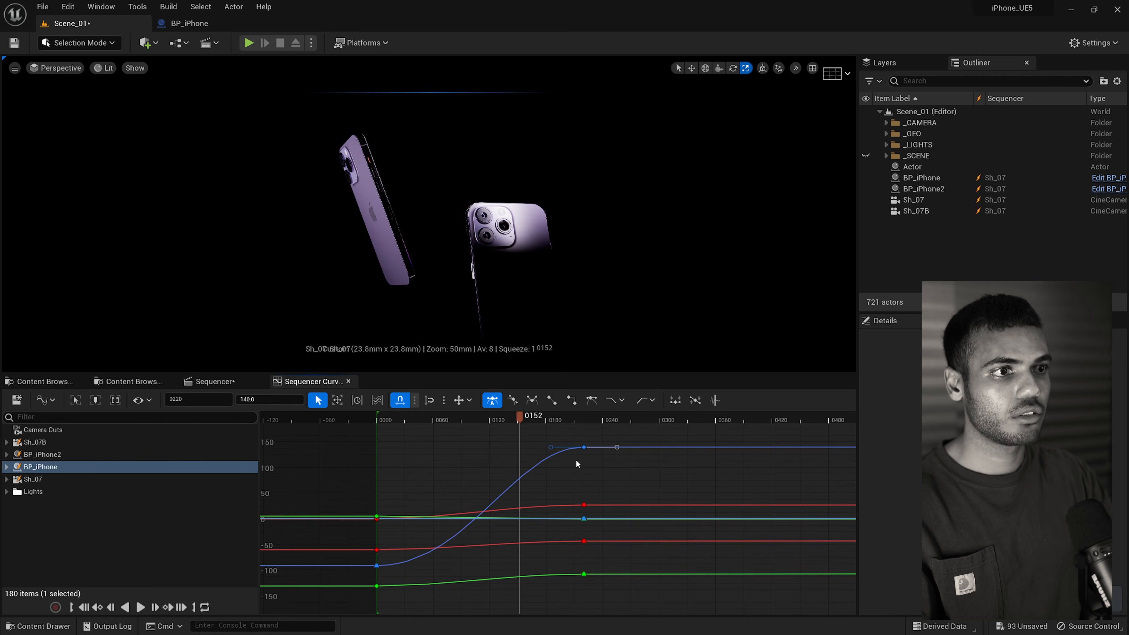
mouse_move(554, 450)
mouse_down()
mouse_move(534, 465)
mouse_move(540, 442)
mouse_move(563, 480)
mouse_move(535, 454)
mouse_move(552, 440)
mouse_up()
key(1)
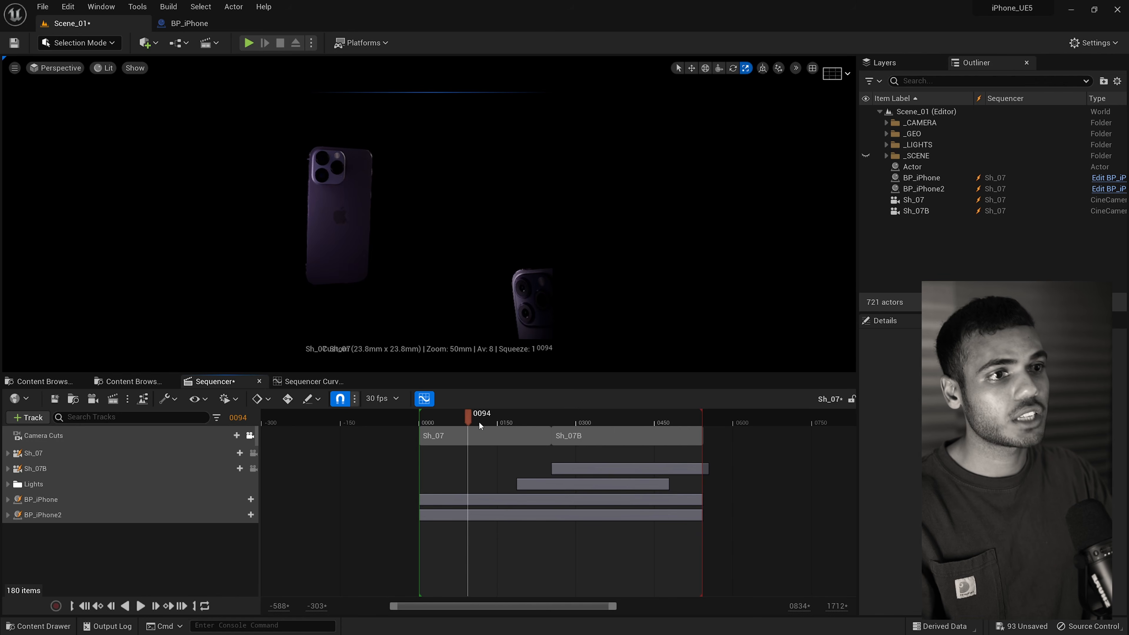
Restore the multi-pane viewport layout at frame 125 and select the Sh_07B camera in the unlit view.
click(484, 416)
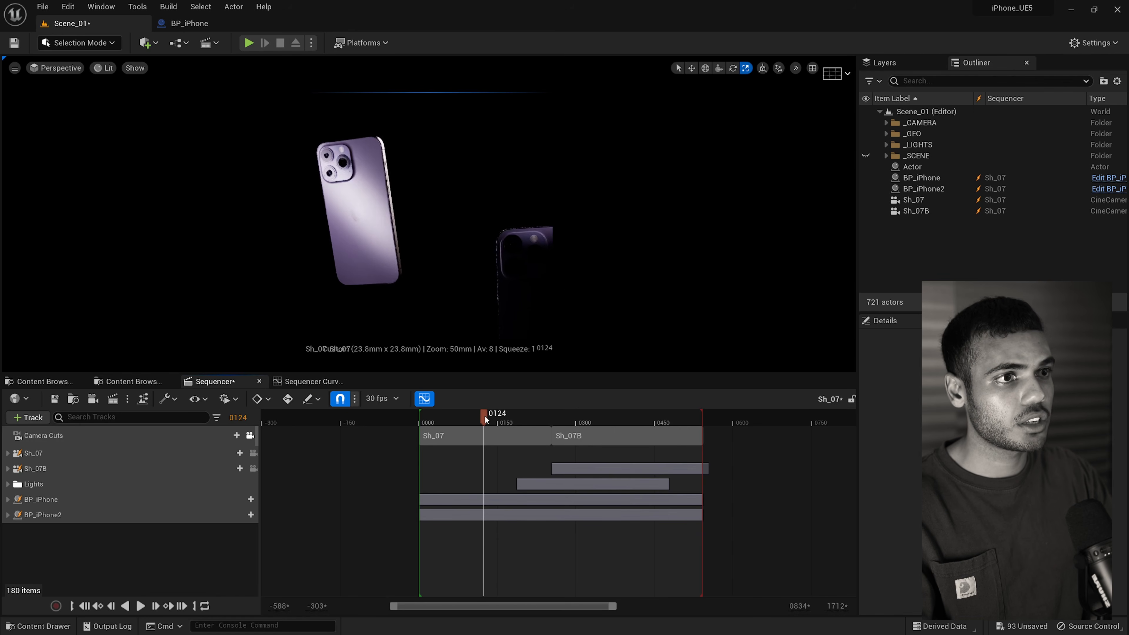
drag(485, 418, 485, 418)
click(812, 68)
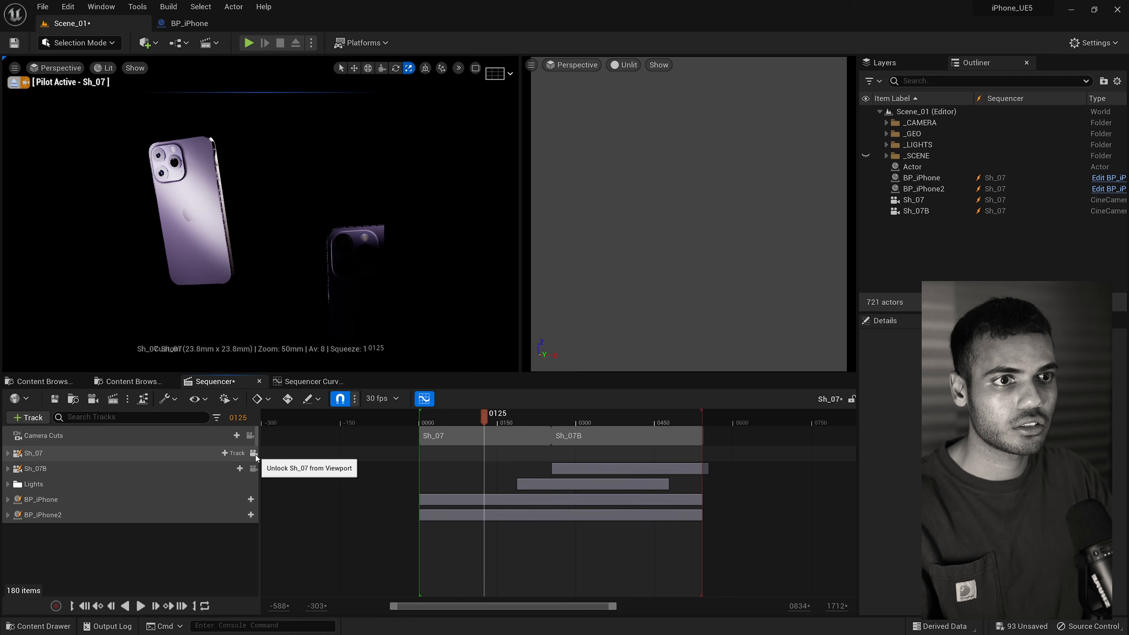
click(610, 247)
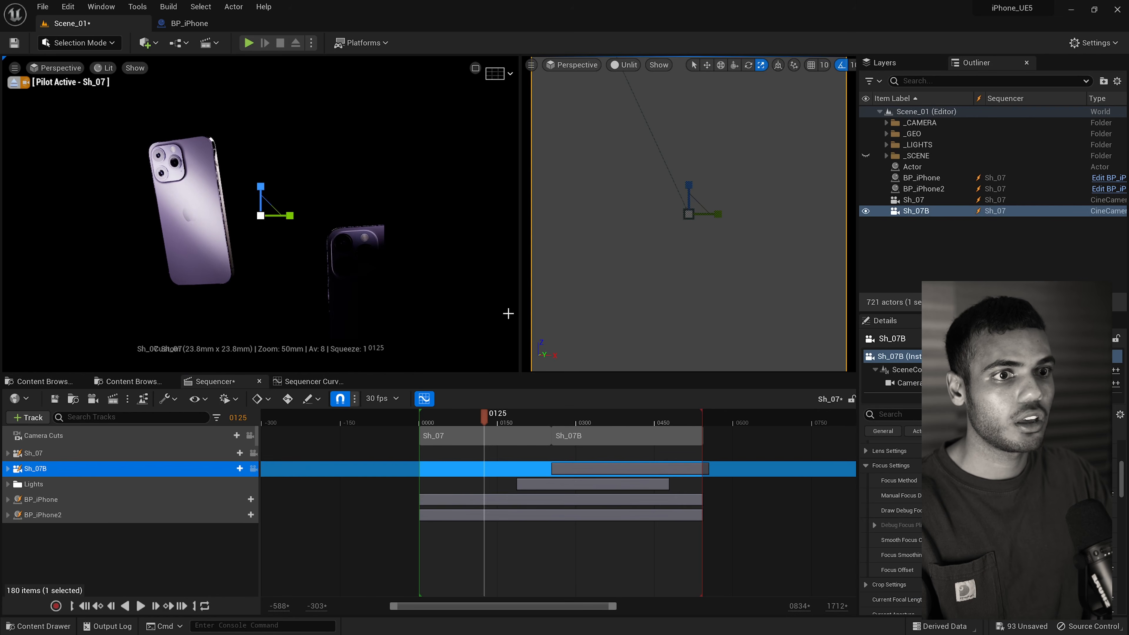
click(250, 435)
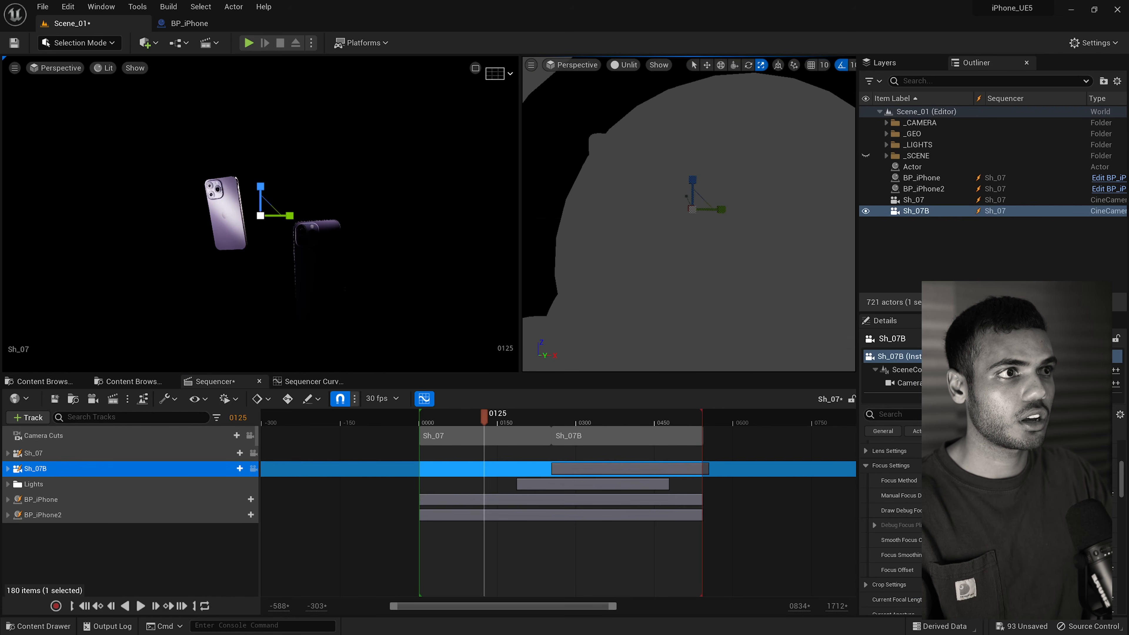
mouse_move(572, 361)
right_down()
mouse_move(600, 356)
mouse_move(582, 351)
mouse_move(592, 345)
mouse_move(572, 362)
right_up()
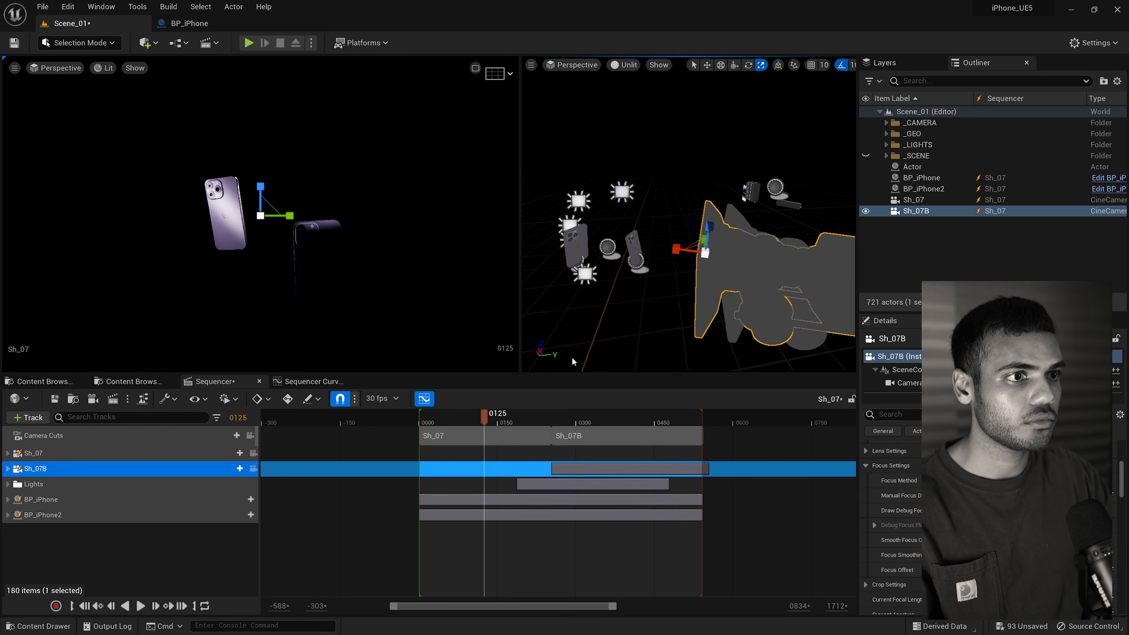
Move the playhead to frame 155 and pilot the Sh_07 camera in the lit viewport.
mouse_move(485, 418)
mouse_down()
mouse_move(524, 421)
mouse_move(478, 422)
mouse_move(499, 423)
mouse_up()
click(60, 68)
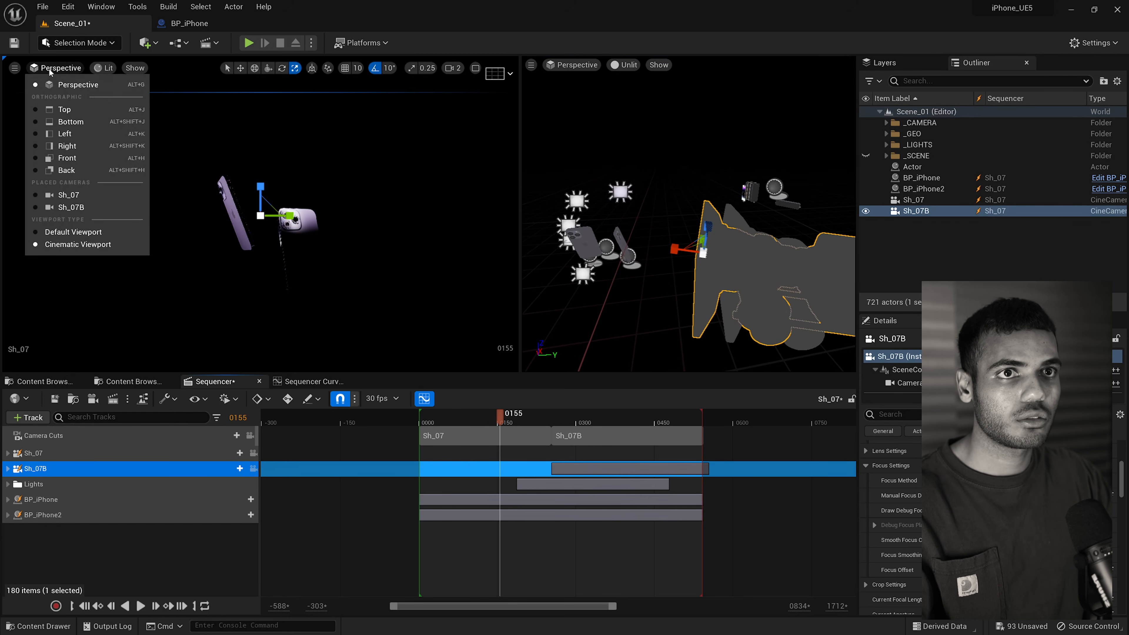
click(69, 195)
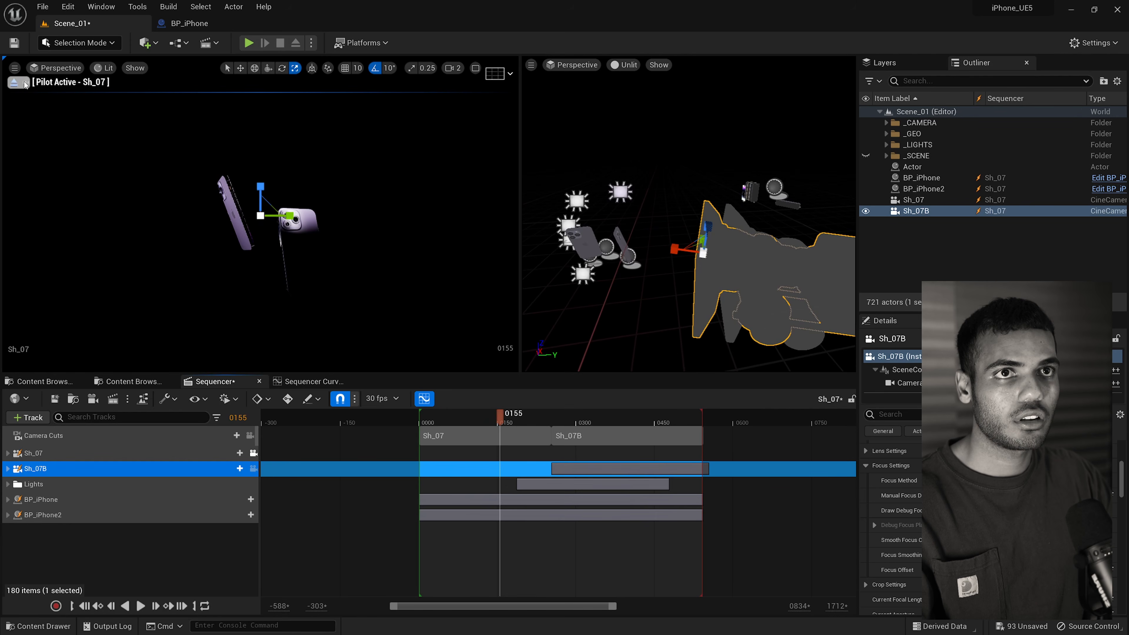
Move the playhead to frame 214 and review the Transform tracks of BP_iPhone and BP_iPhone2, selecting BP_iPhone2's Transform.
drag(500, 415, 535, 418)
click(8, 516)
click(8, 499)
scroll(58, 550, down, 1)
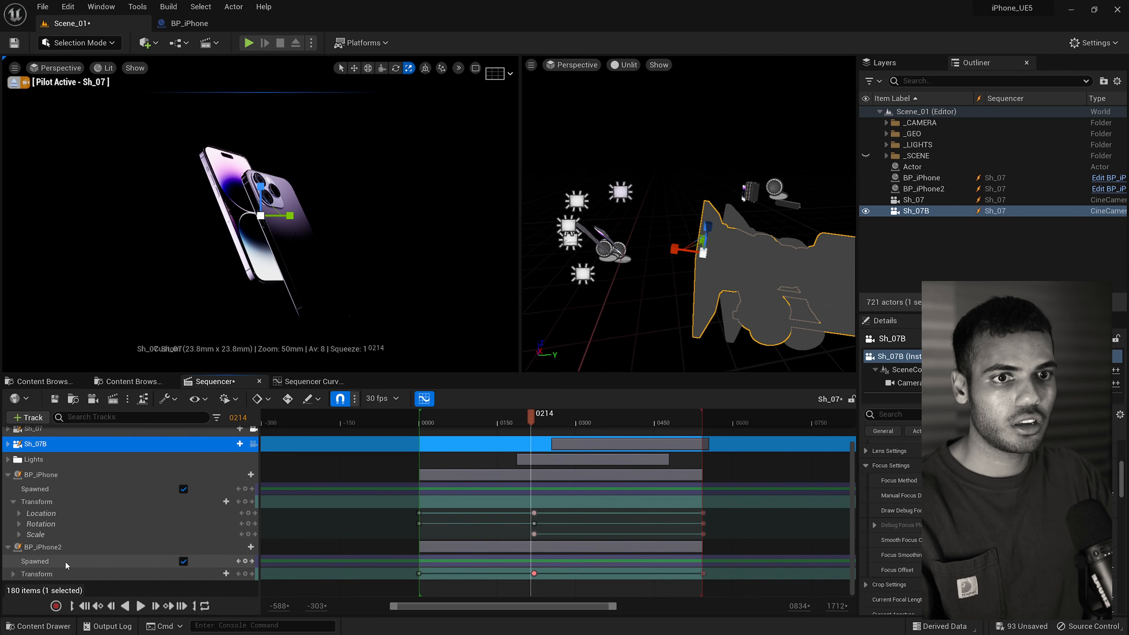
click(48, 574)
click(8, 475)
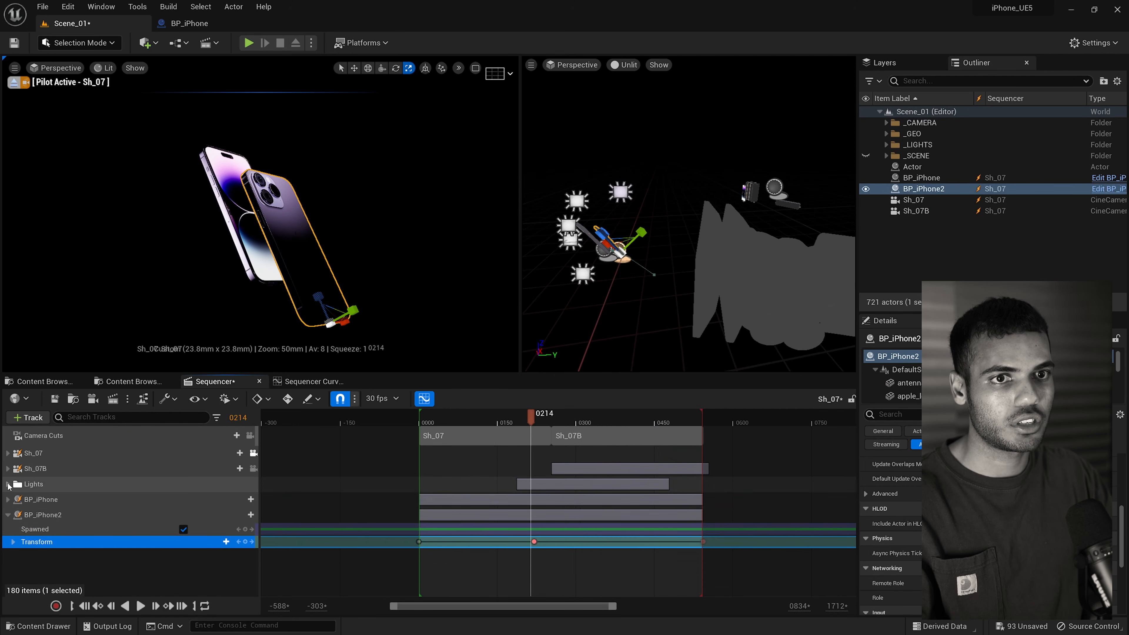
click(8, 514)
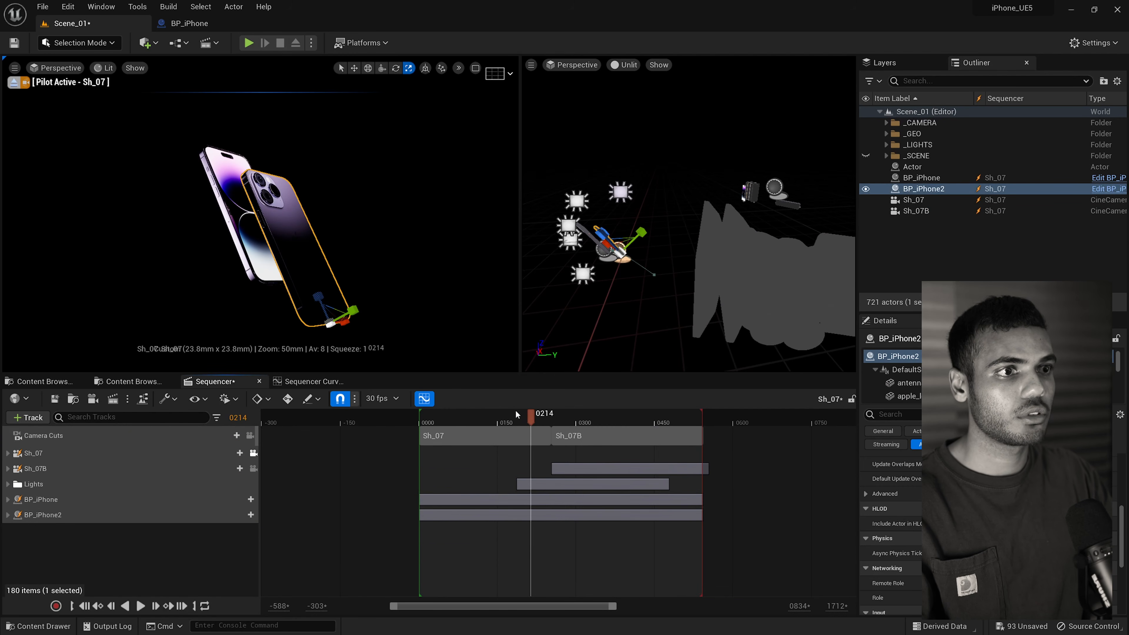
Expand both phones' tracks and scrub from frame 166 to frame 221 to compare their middle Transform keys.
drag(530, 416, 506, 417)
click(8, 515)
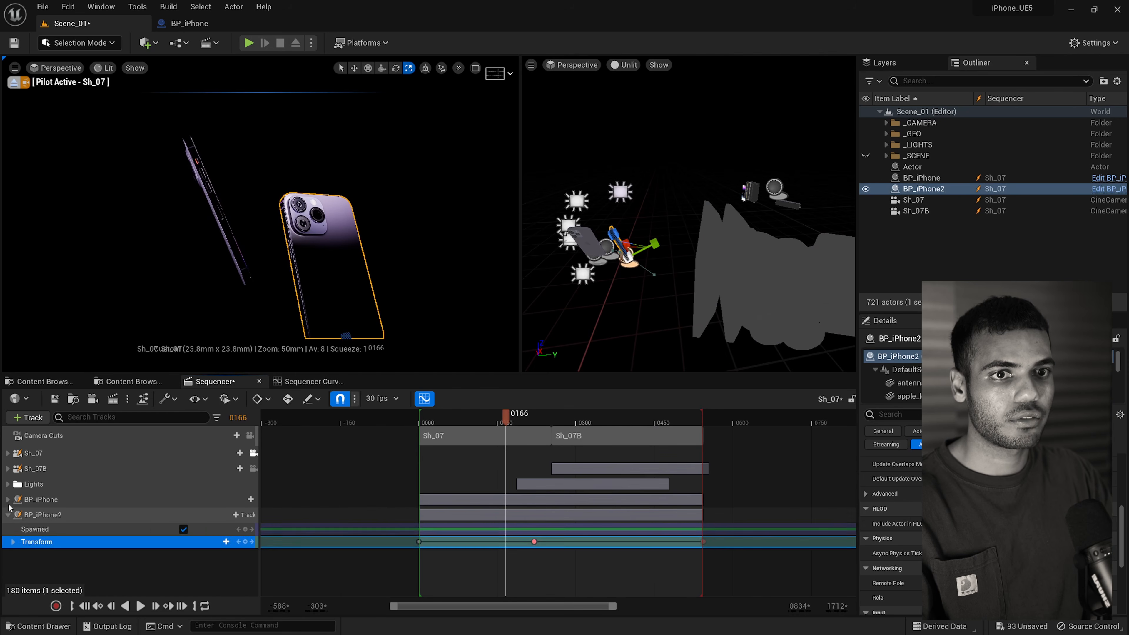
click(8, 499)
scroll(86, 533, down, 1)
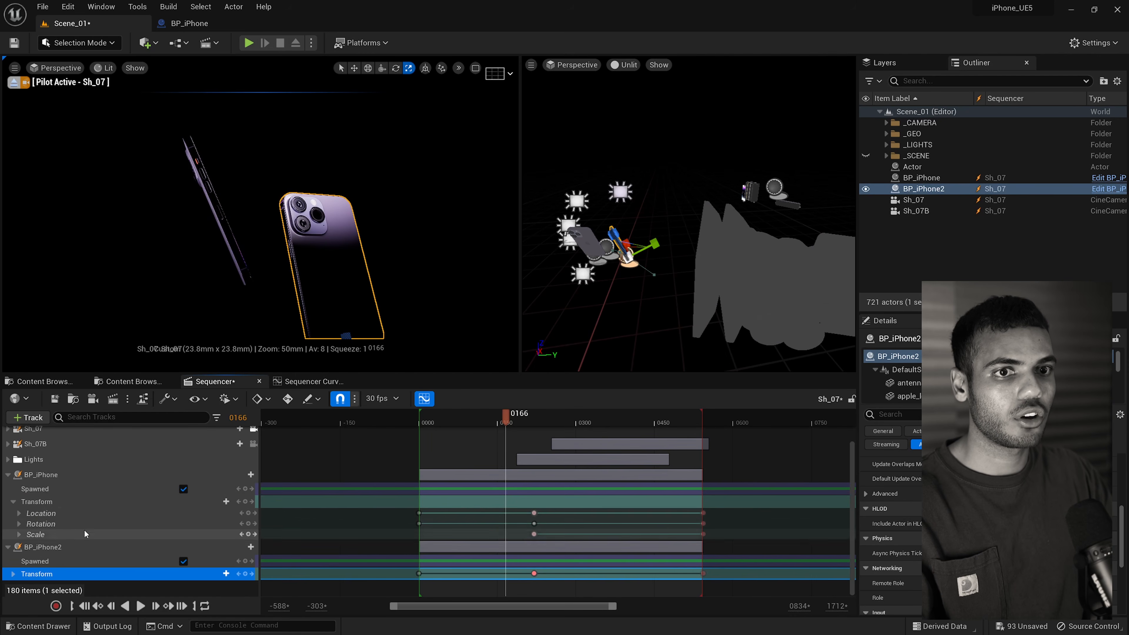
click(13, 502)
drag(500, 422, 532, 426)
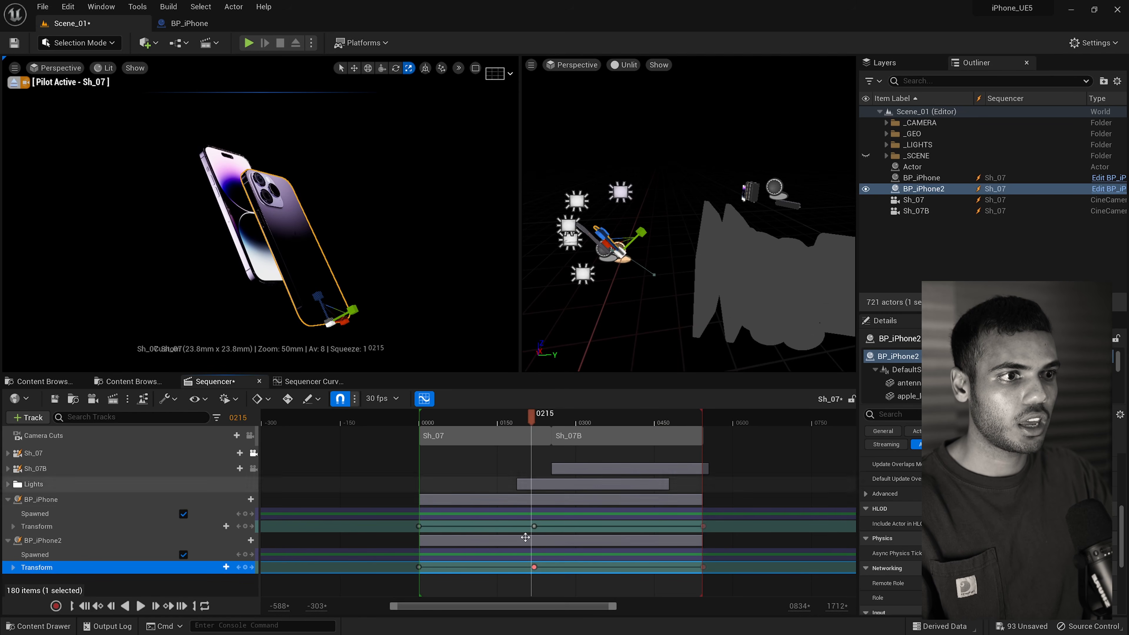
click(534, 417)
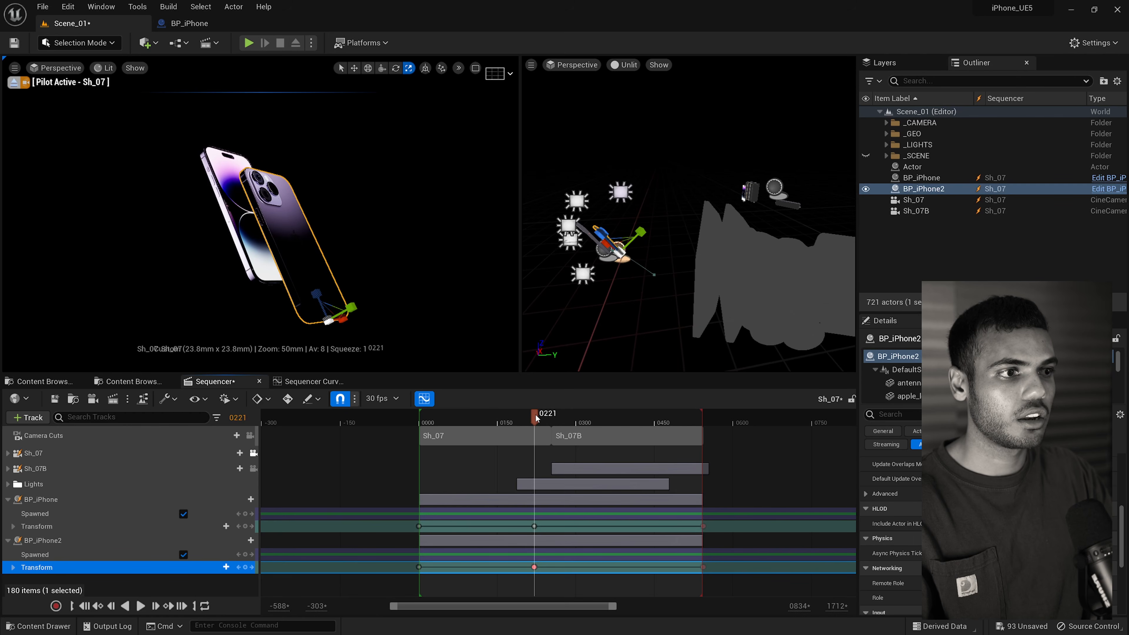
Play the sequence through the camera cuts from frame 182 to frame 378 to review both shots, returning the playhead to around frame 193.
drag(535, 416, 644, 418)
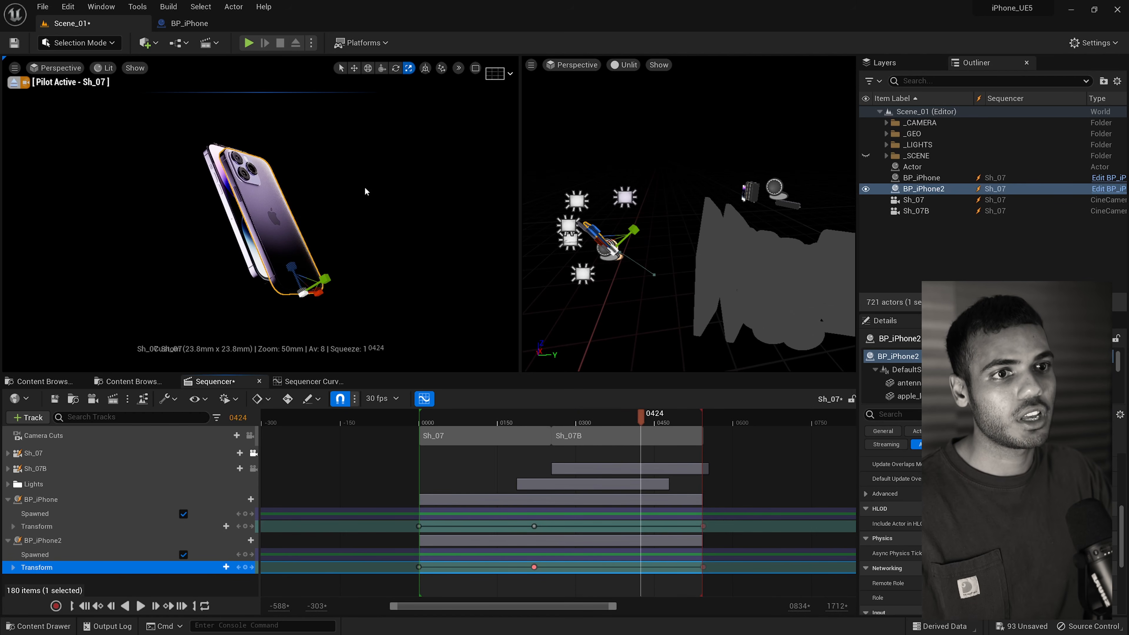
click(250, 435)
click(514, 420)
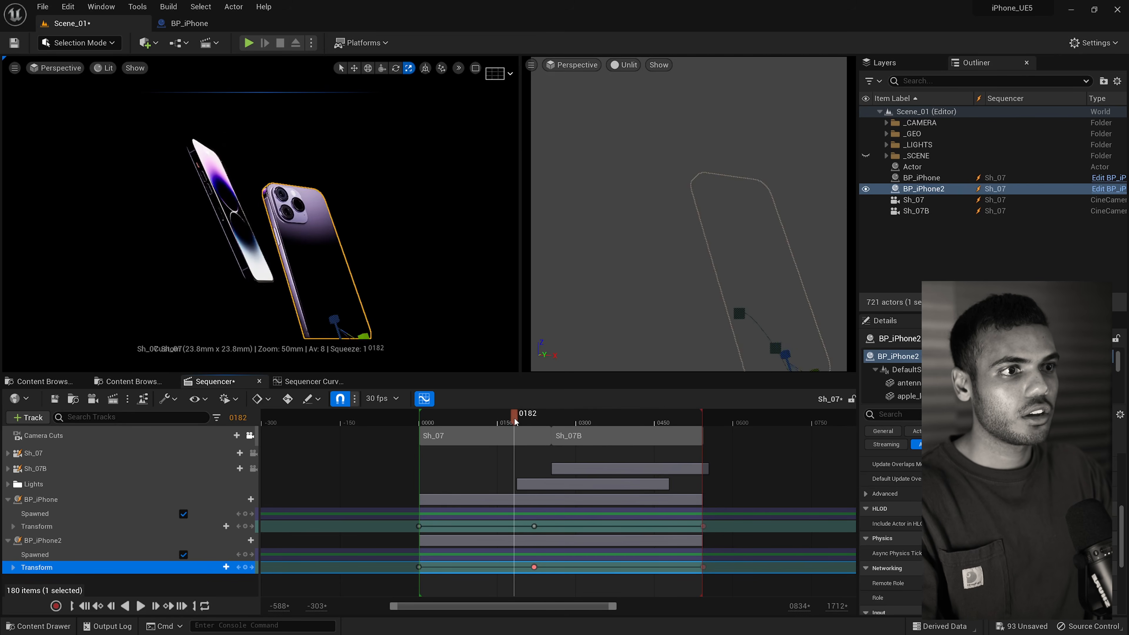
key(space)
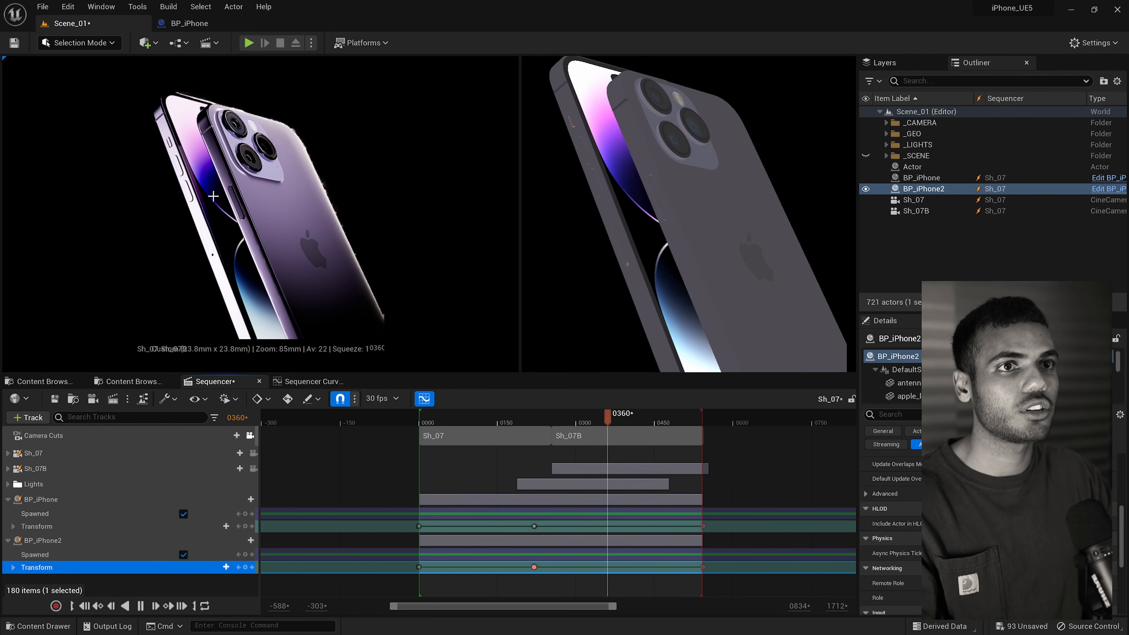
key(space)
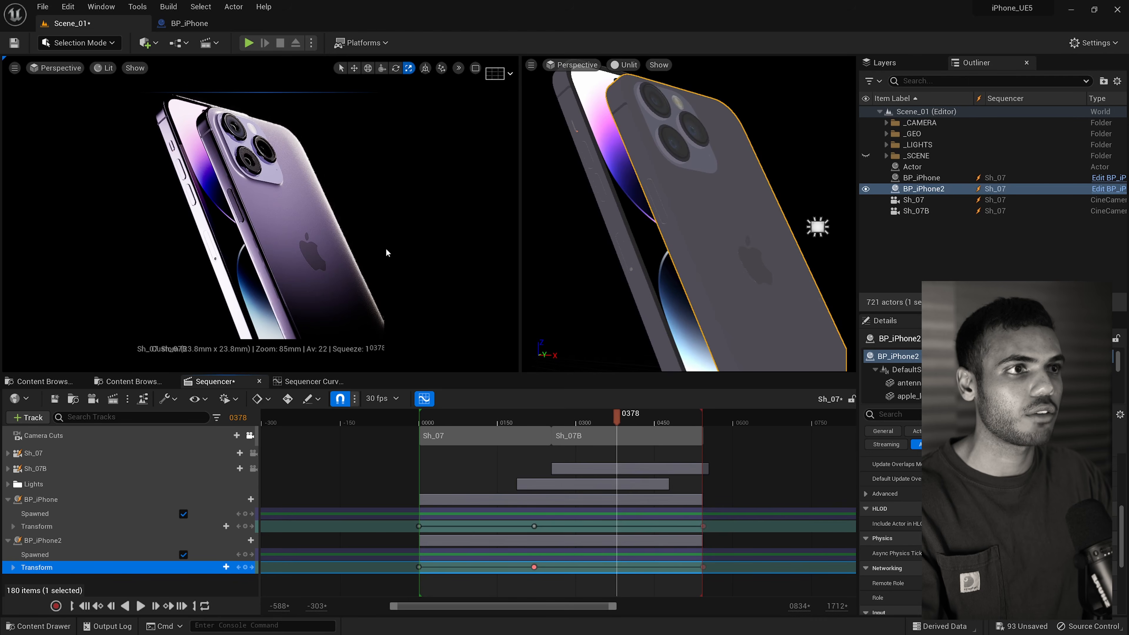
drag(574, 423, 521, 424)
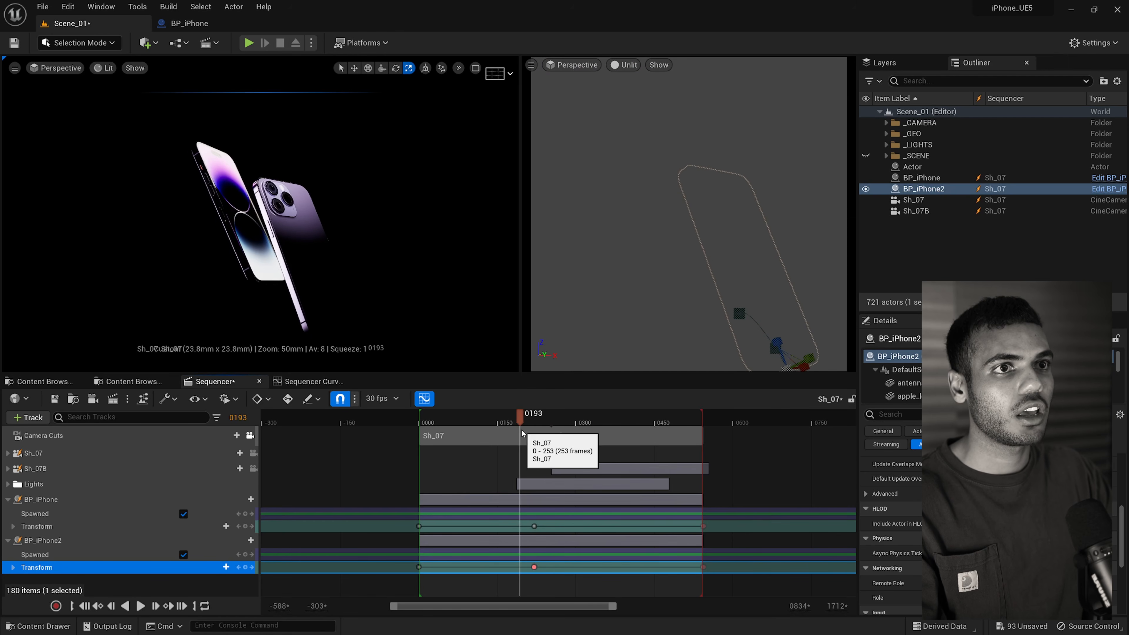
Collapse both phones' tracks, expand the Lights folder in Sequencer and select RectLight through RectLight5.
click(8, 500)
click(8, 515)
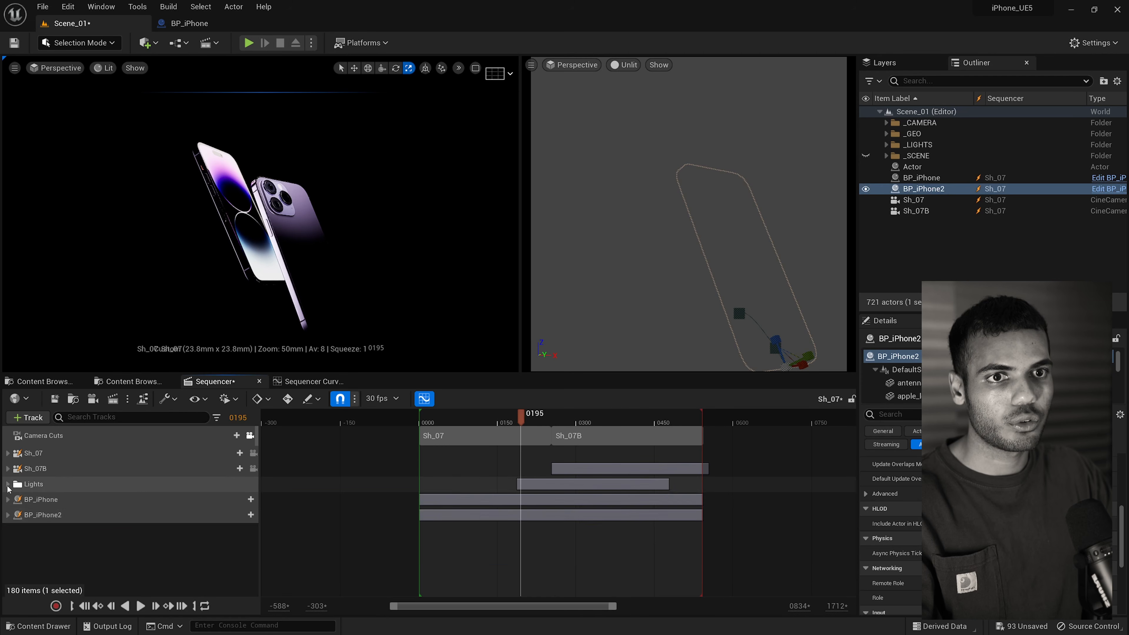
click(7, 484)
scroll(58, 546, down, 1)
click(59, 546)
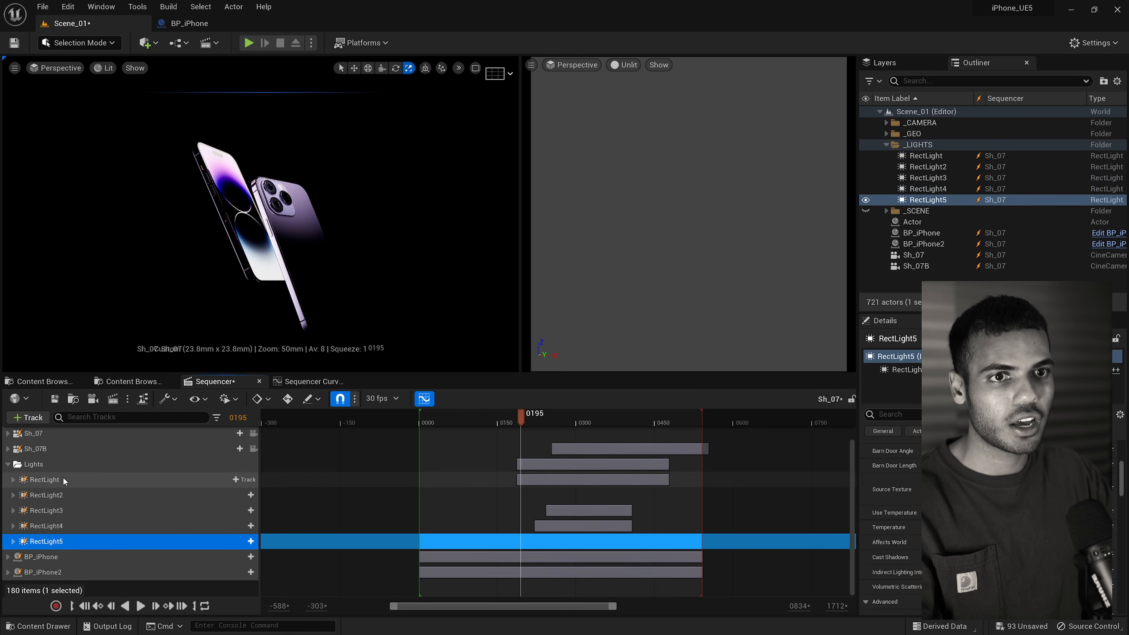
shift+click(65, 482)
scroll(298, 445, up, 1)
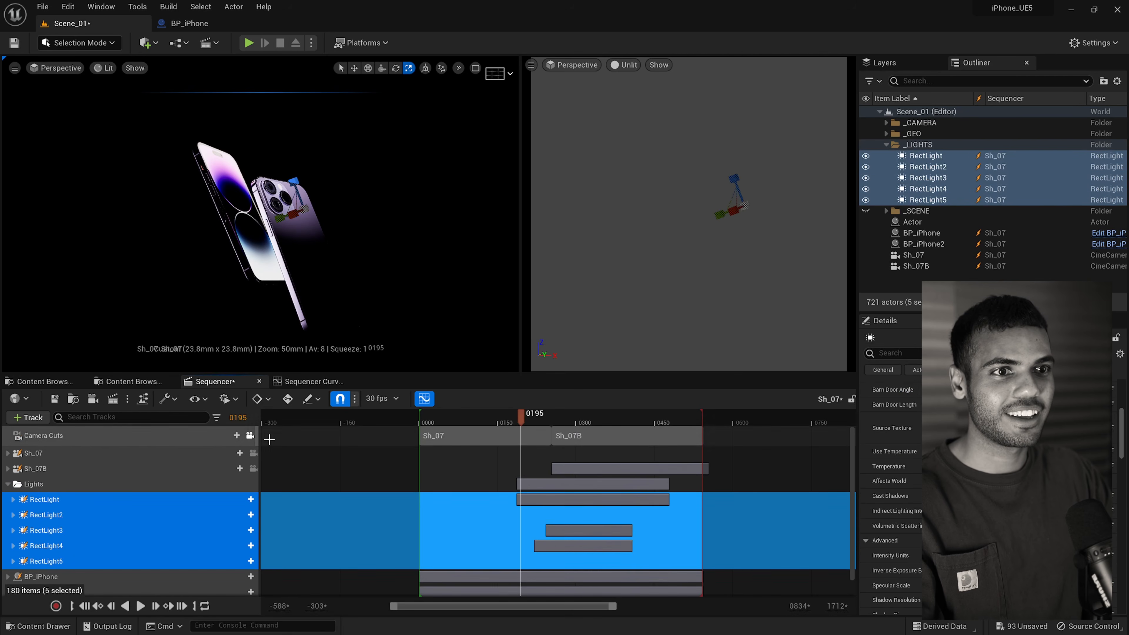
Reframe the unlit view around the lights and pilot the Sh_07 camera in the lit viewport with its exact camera view.
click(250, 436)
click(310, 297)
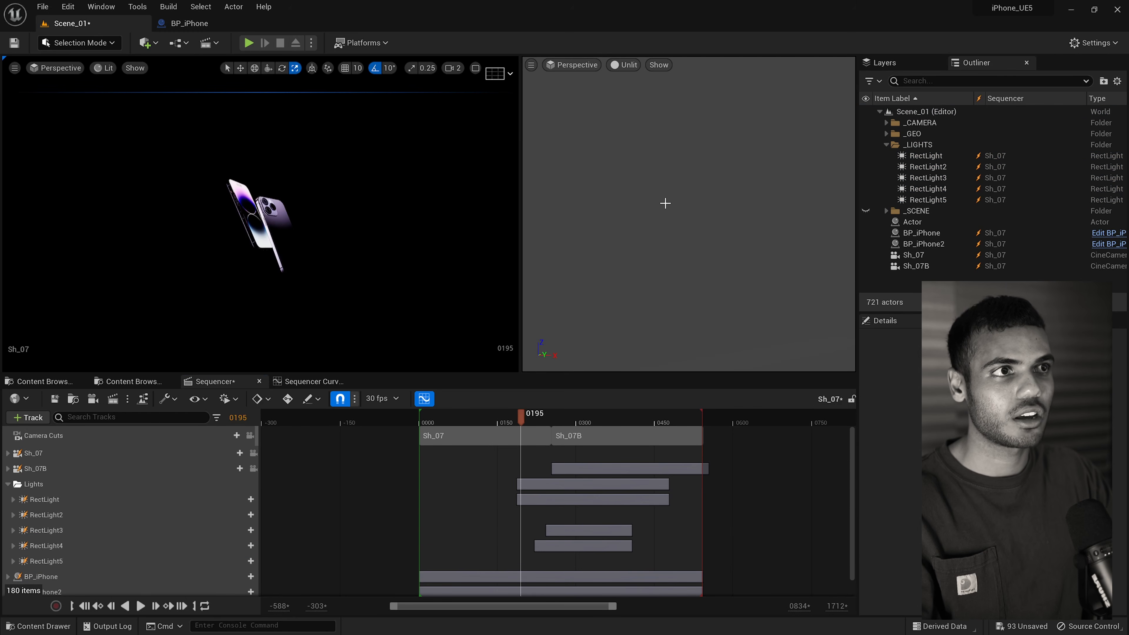
right_drag(666, 204, 687, 171)
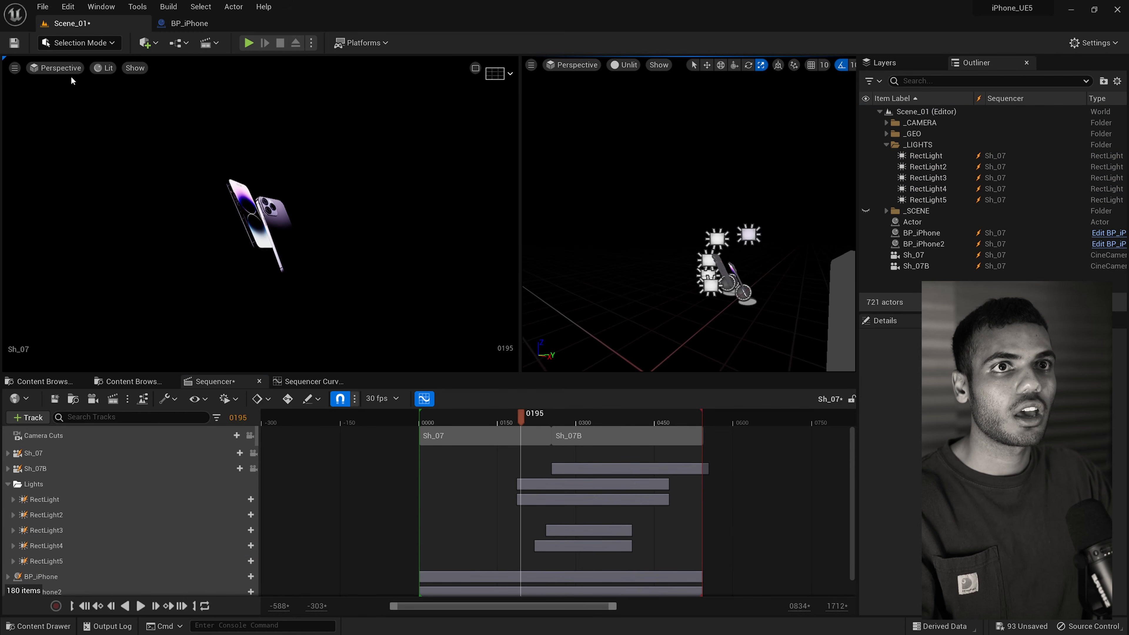
click(58, 68)
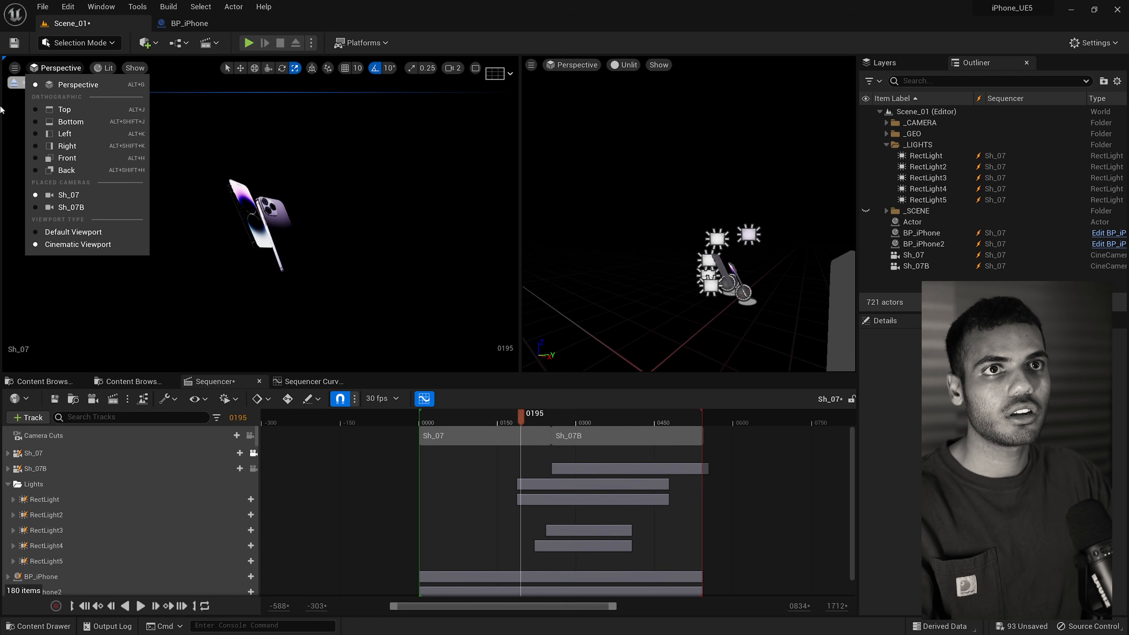
click(25, 83)
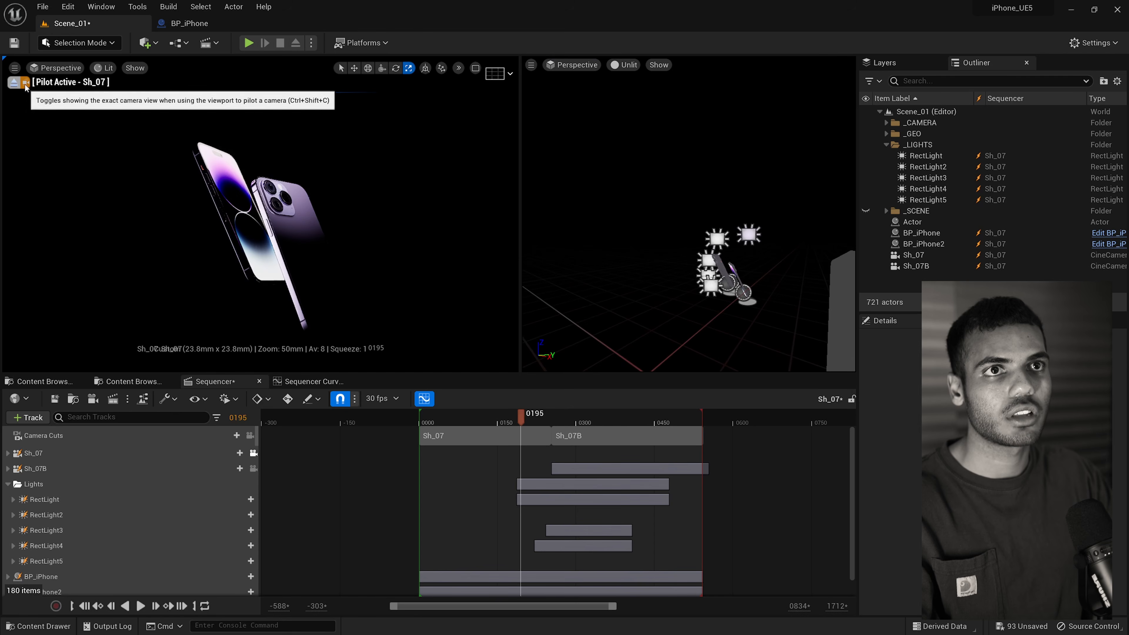
Inspect the rect lights around the phones and hide RectLight2 through RectLight5 to isolate RectLight.
alt+drag(748, 286, 618, 257)
click(618, 257)
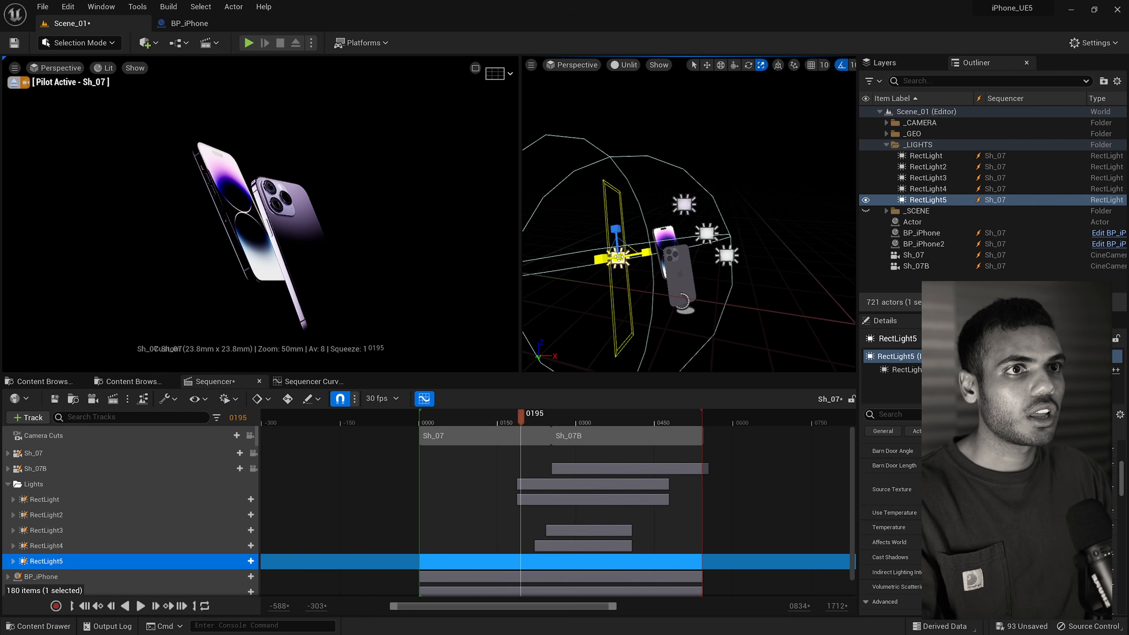
click(866, 201)
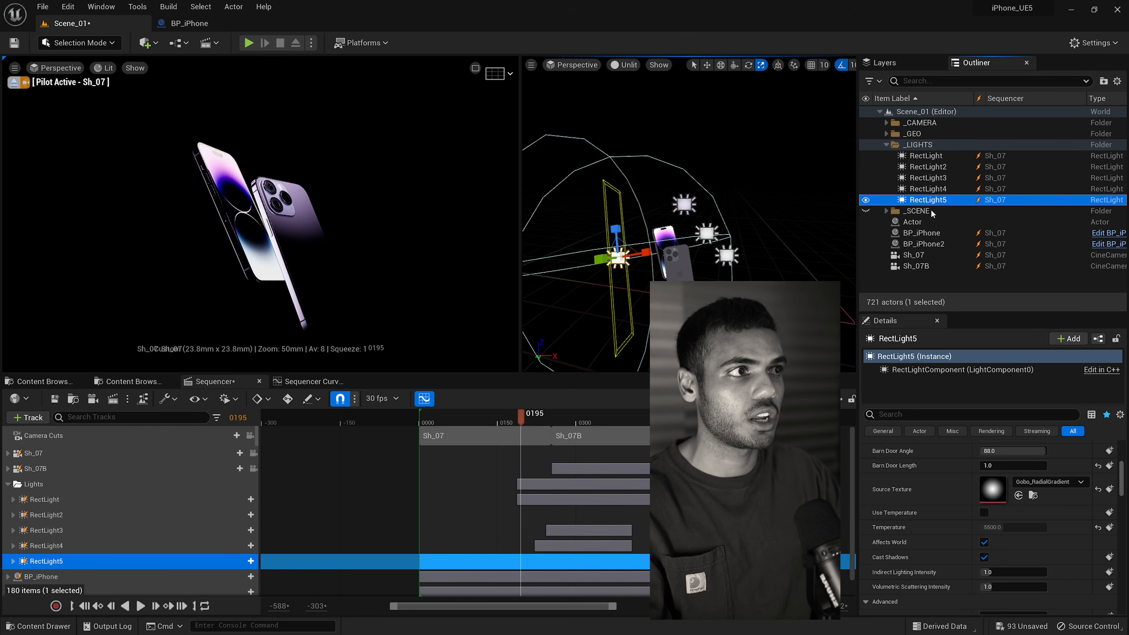
click(928, 178)
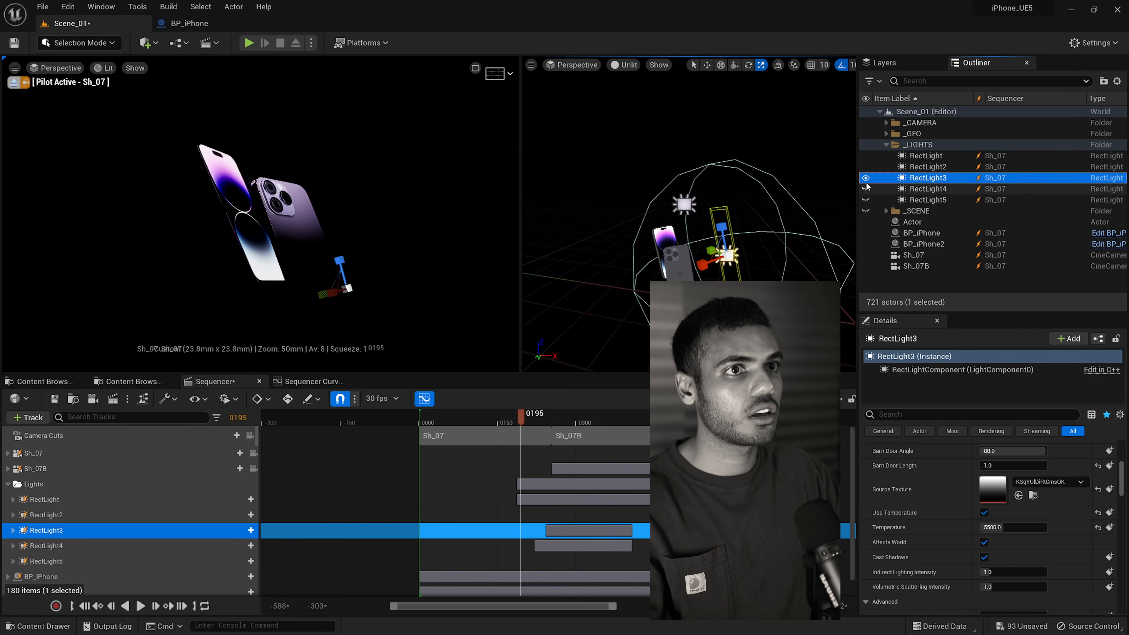
click(865, 156)
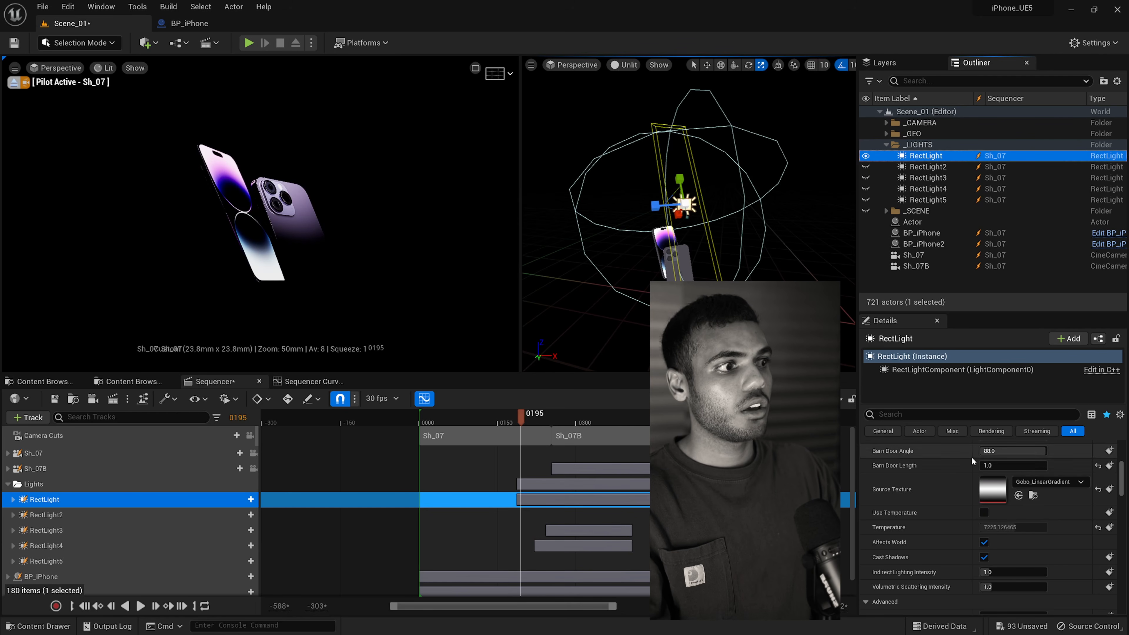
Locate RectLight's source texture in the content folders, clear it from the light and reassign Gobo_LinearGradient.
click(1032, 495)
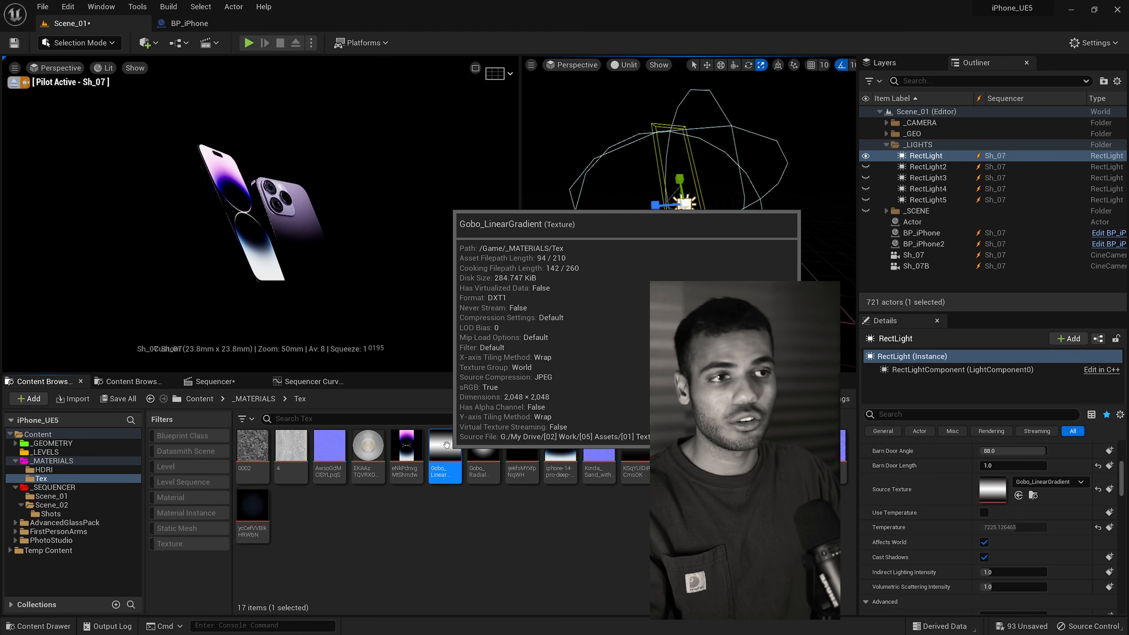
click(928, 166)
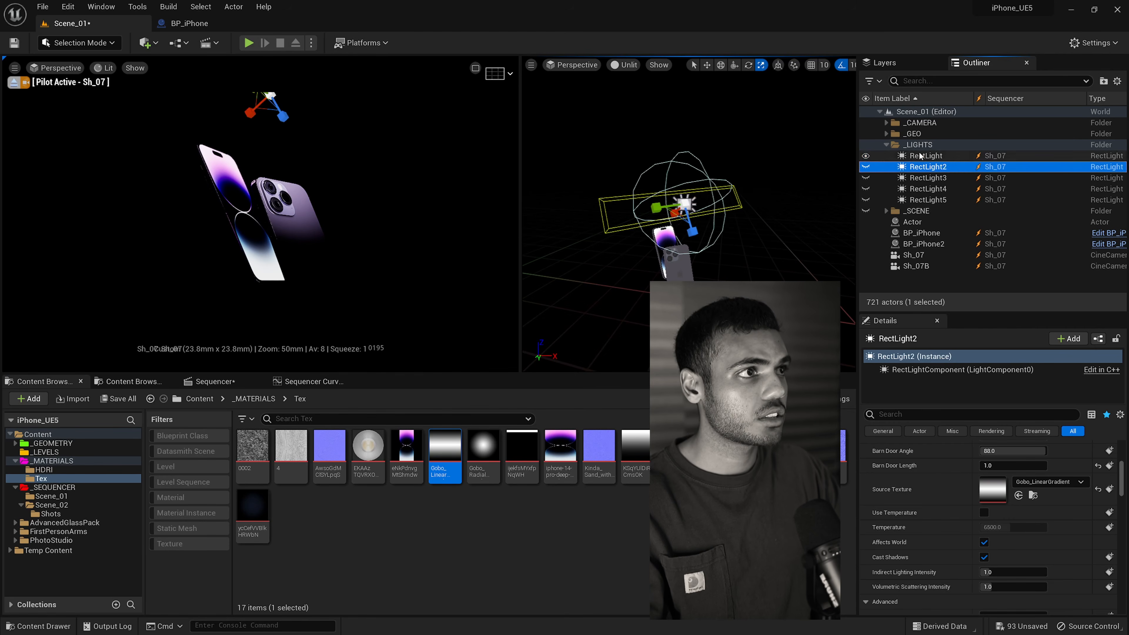
click(926, 155)
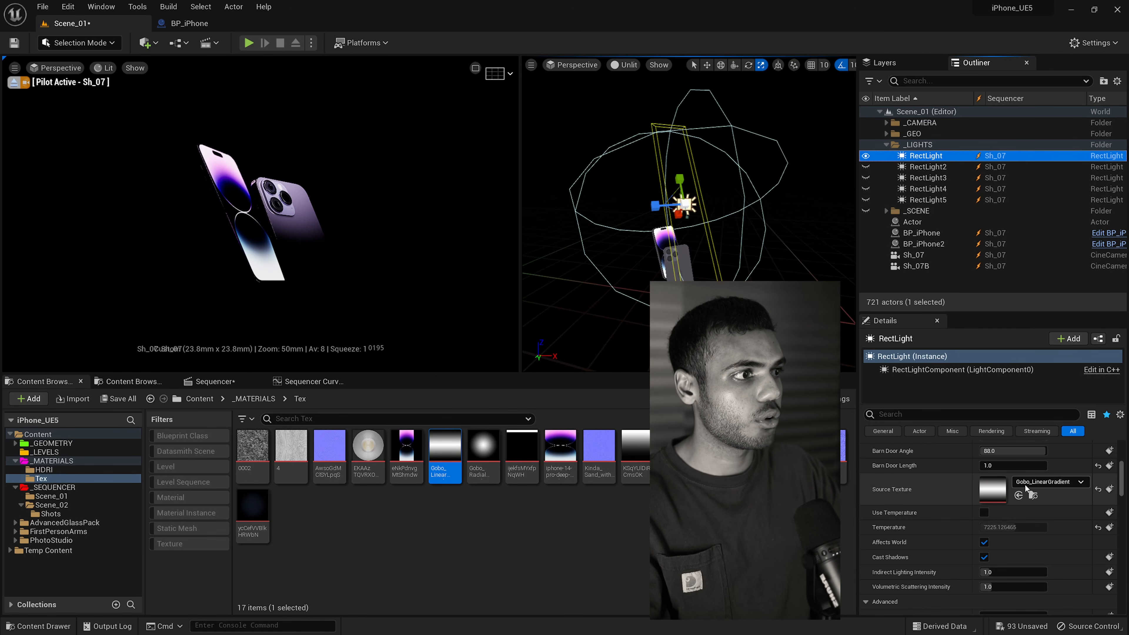
click(1098, 489)
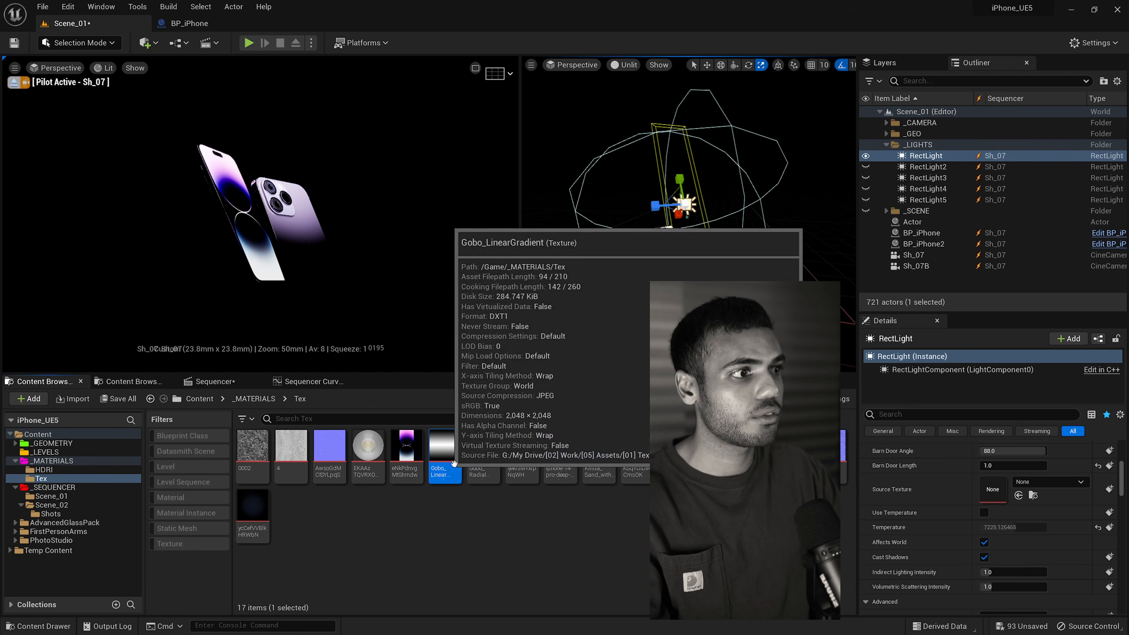
drag(445, 449, 990, 493)
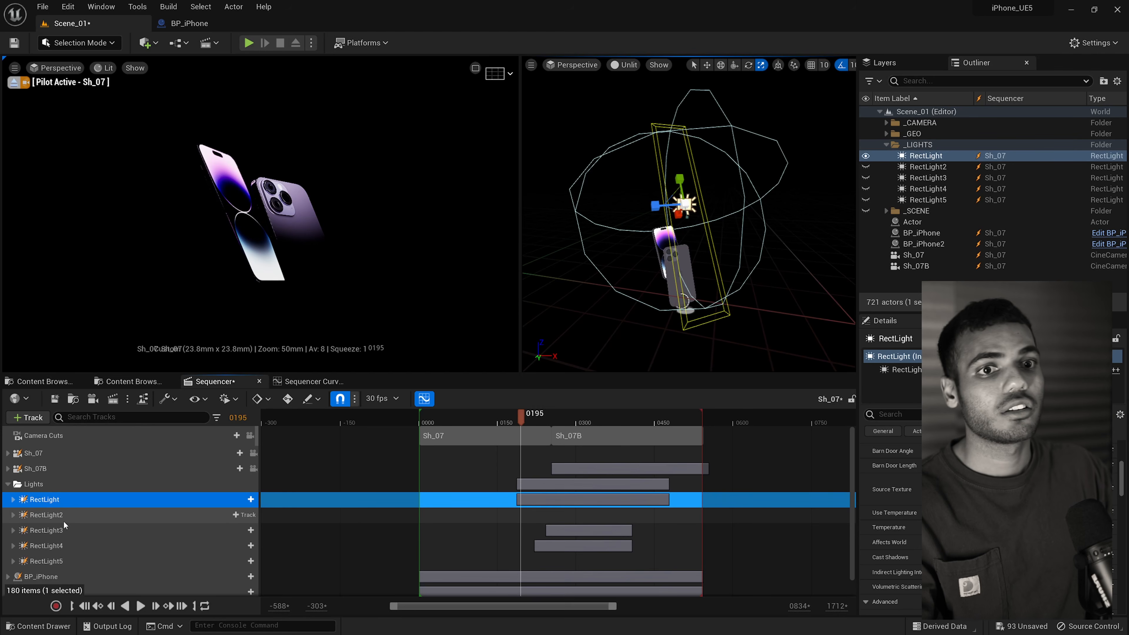
Expand RectLight's tracks, scrub to frame 291 to review its Transform animation and unhide RectLight2 through RectLight5.
click(13, 500)
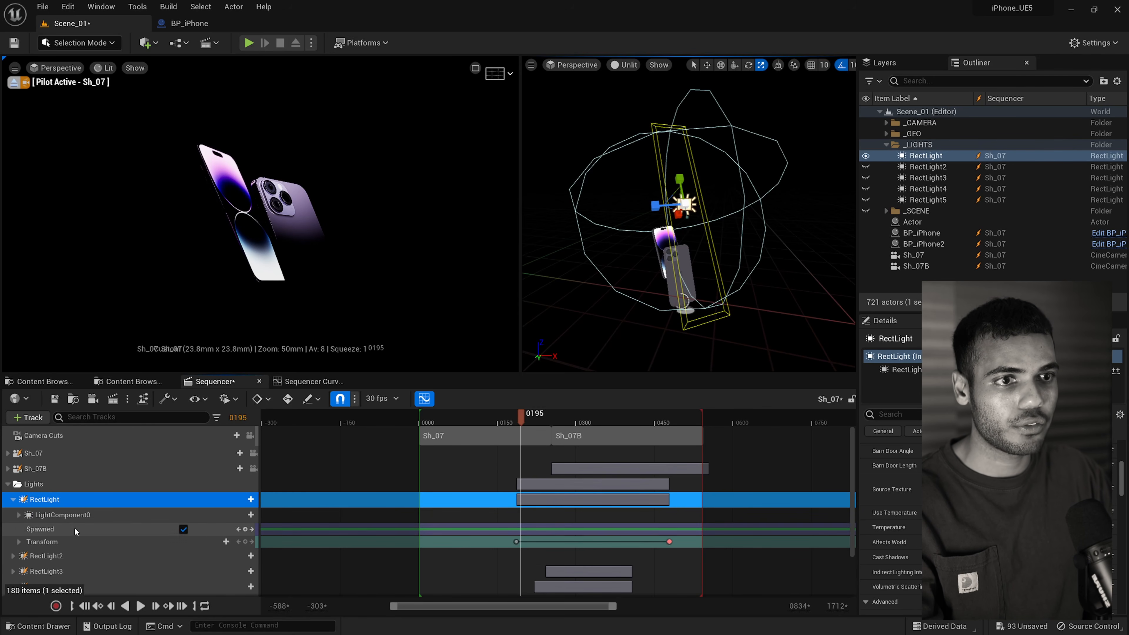
drag(520, 414, 571, 438)
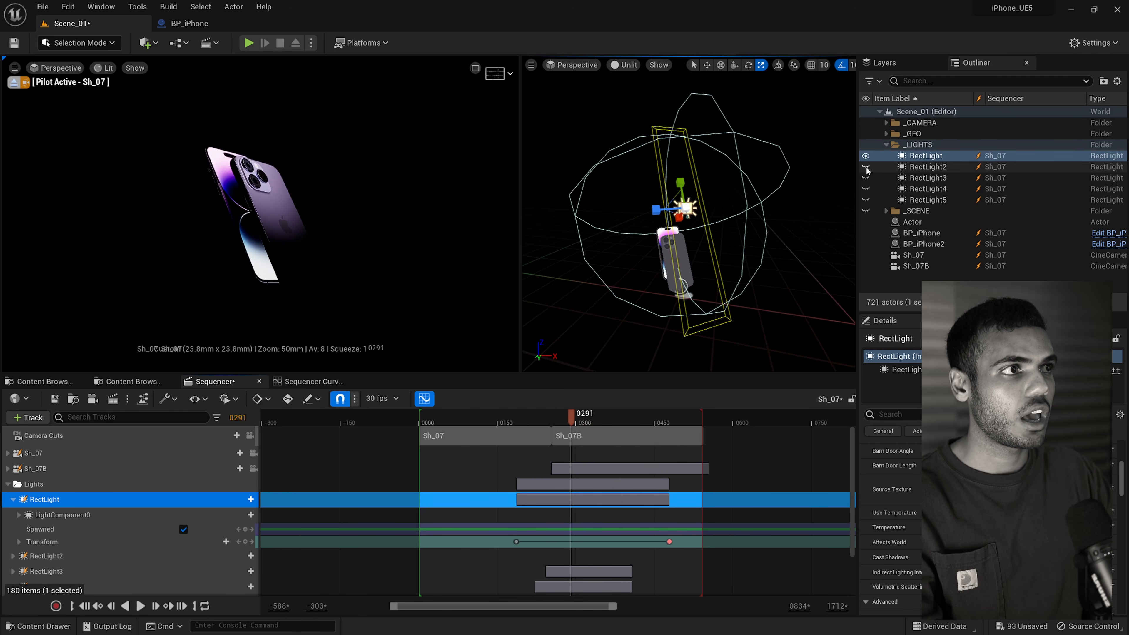
drag(866, 167, 867, 202)
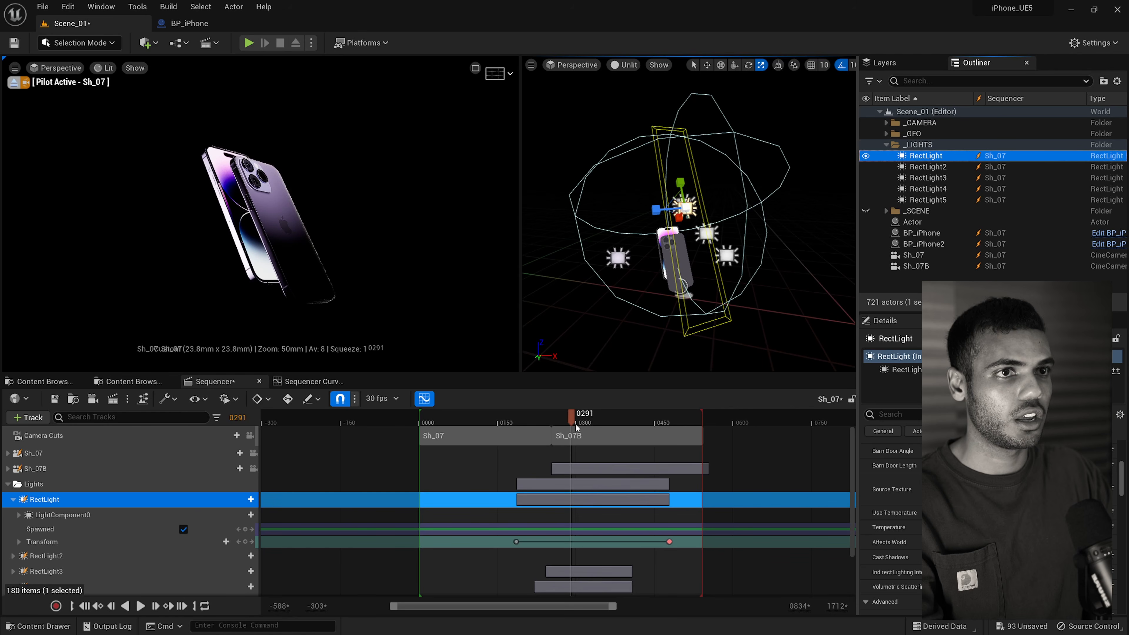
Maximize the Sh_07 viewport and toggle RectLight5's visibility to examine its effect on the phones.
click(475, 69)
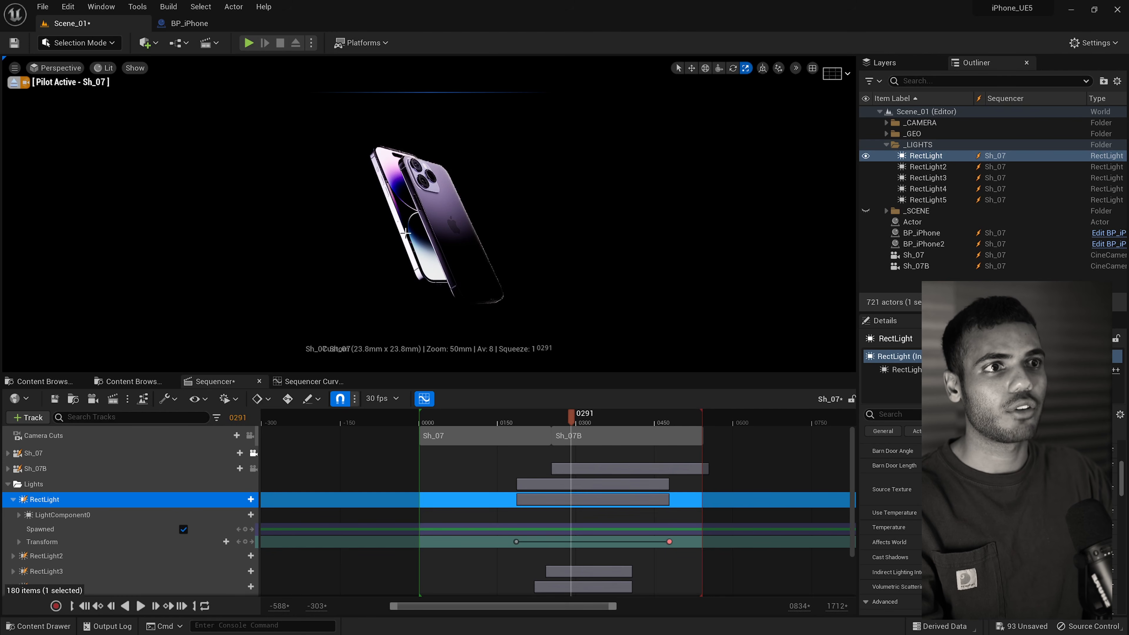
click(927, 200)
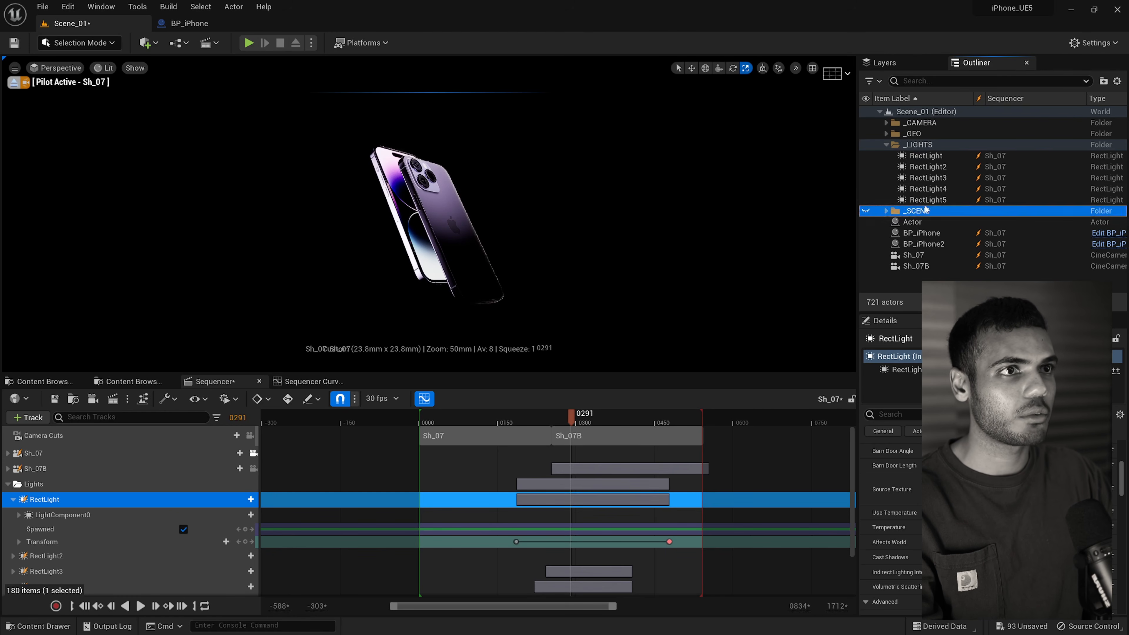
click(927, 189)
click(927, 200)
click(866, 201)
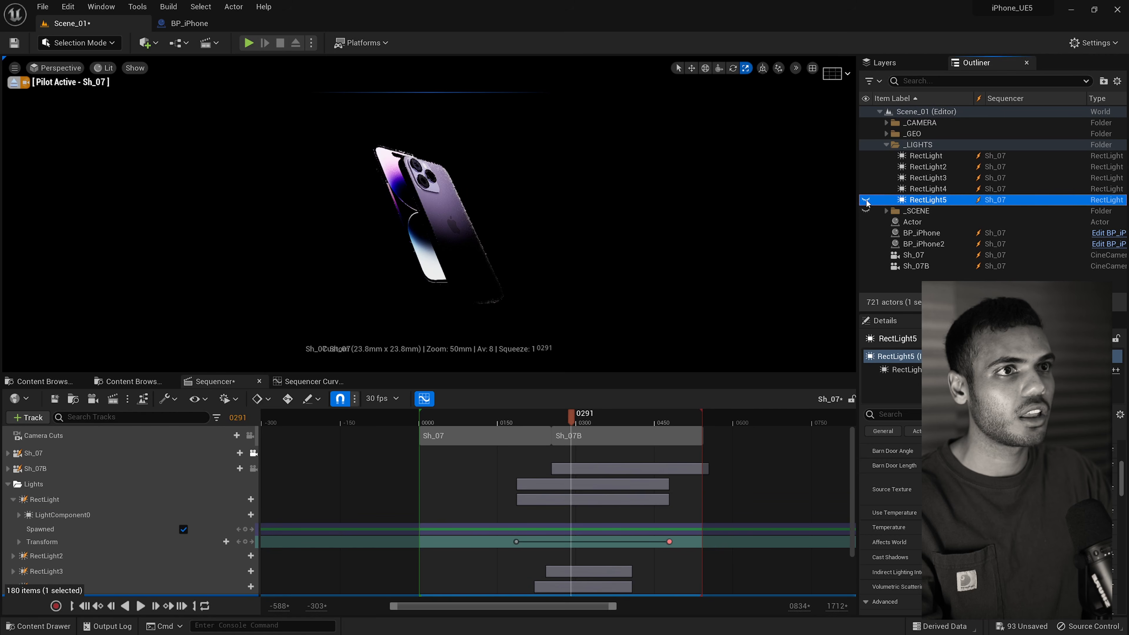
Select RectLight5, review its Sequencer track and lower its light Intensity to dim the phones' edge lighting.
scroll(891, 511, up, 5)
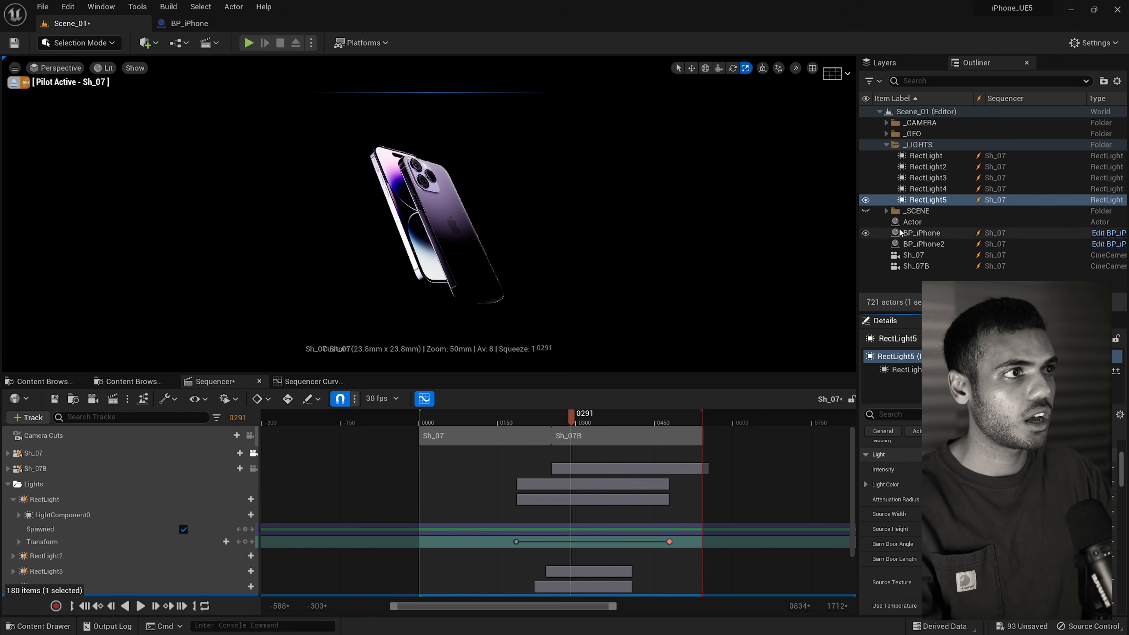
click(928, 189)
click(928, 200)
scroll(99, 522, down, 3)
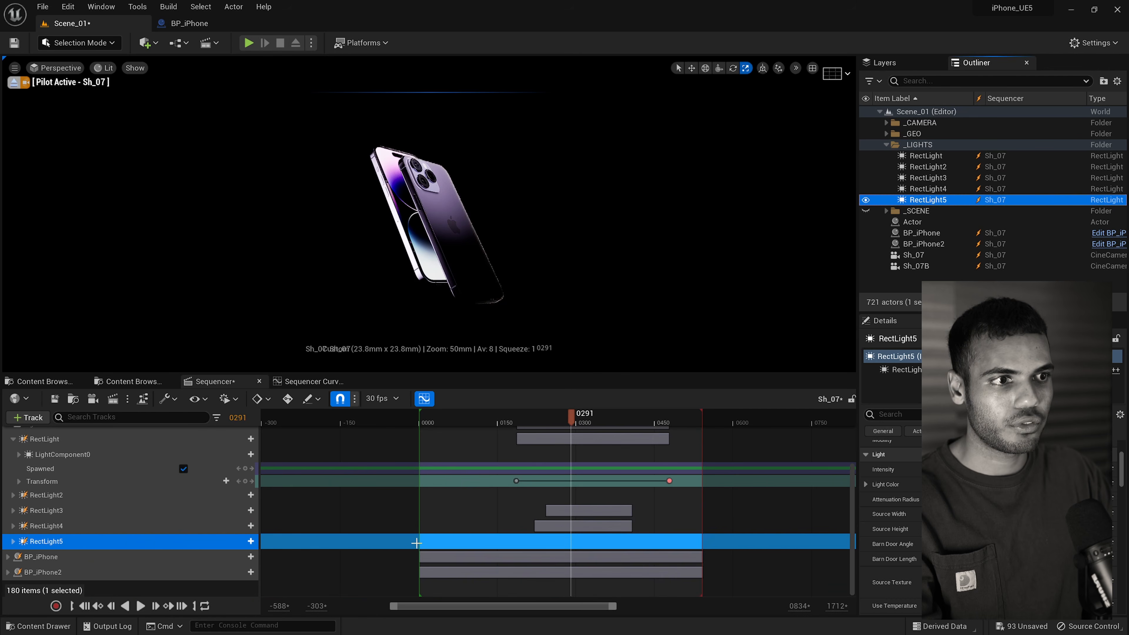
click(978, 470)
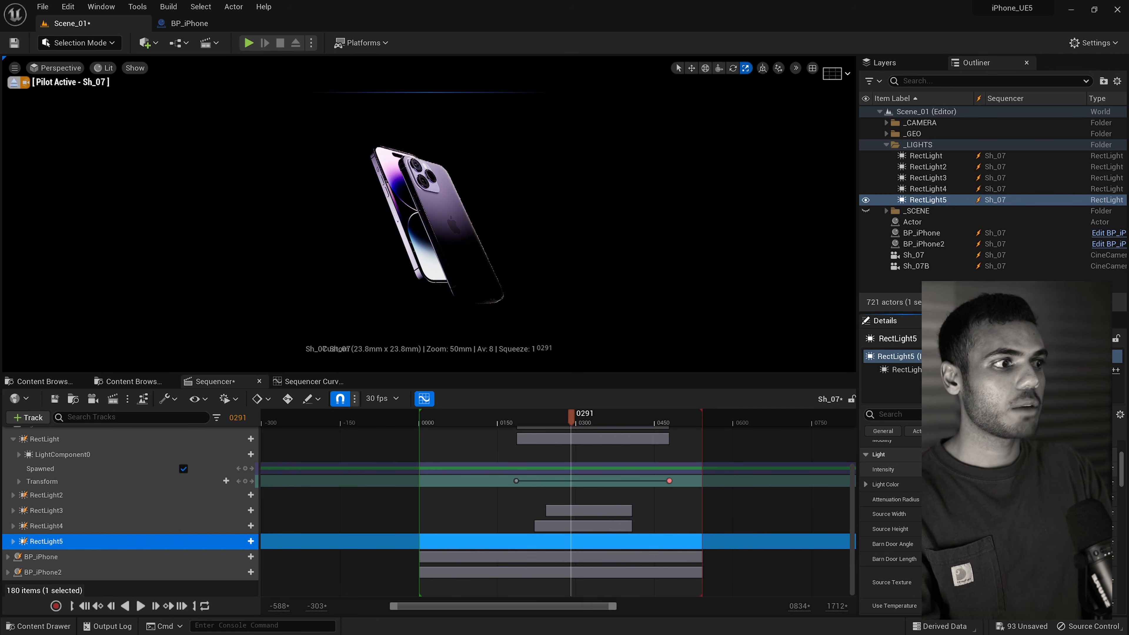
Clear the selection, rewind to before the camera cut and play through to frame 372 to check the lighting.
click(435, 198)
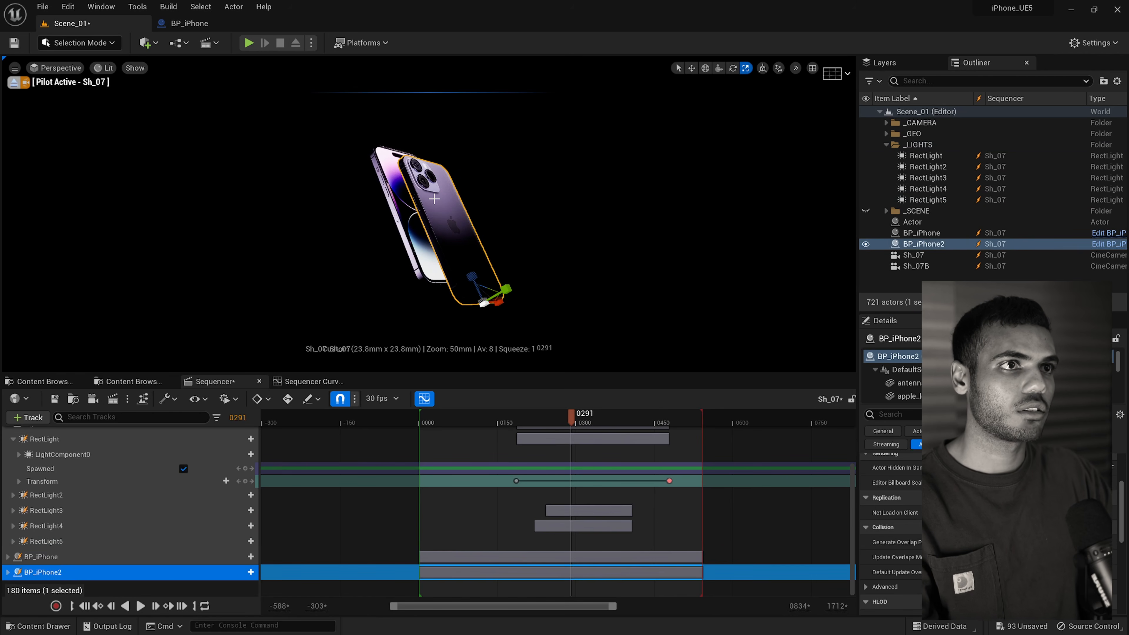
key(Escape)
drag(571, 422, 502, 423)
key(space)
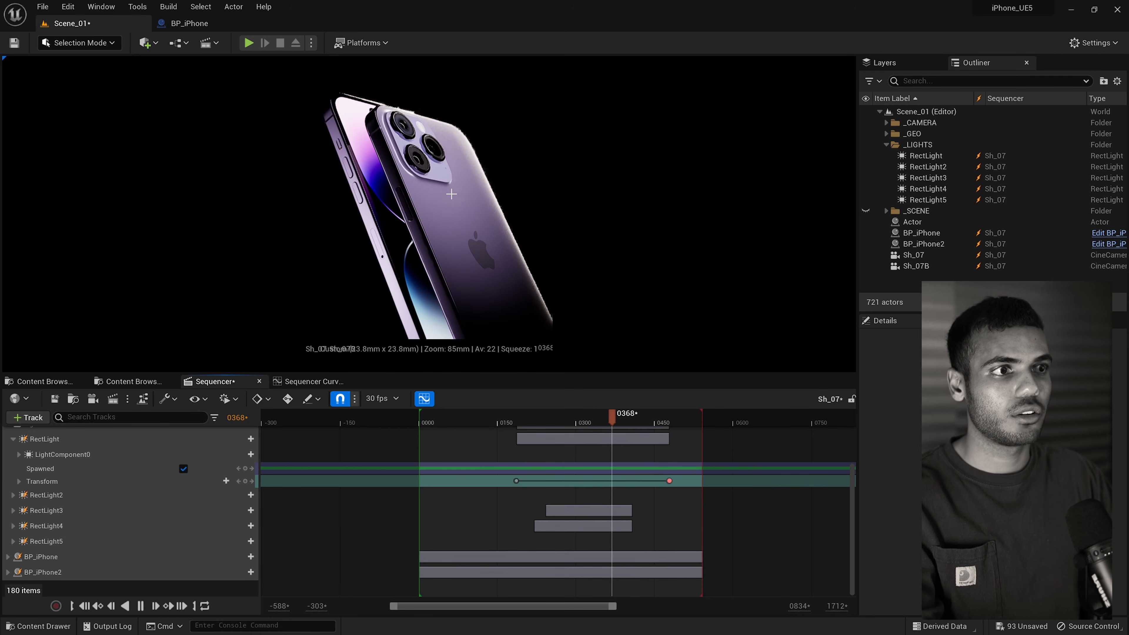
key(space)
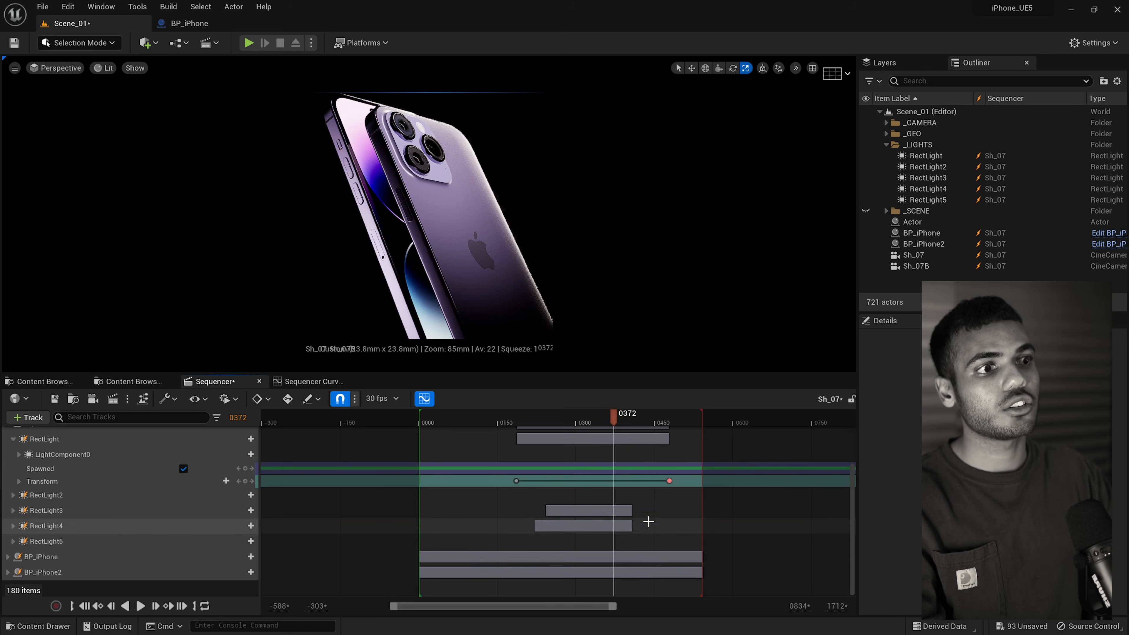
Scrub back to around frame 352 in Sh_07B and open the Sequencer curve editor.
scroll(623, 489, up, 3)
drag(632, 421, 604, 426)
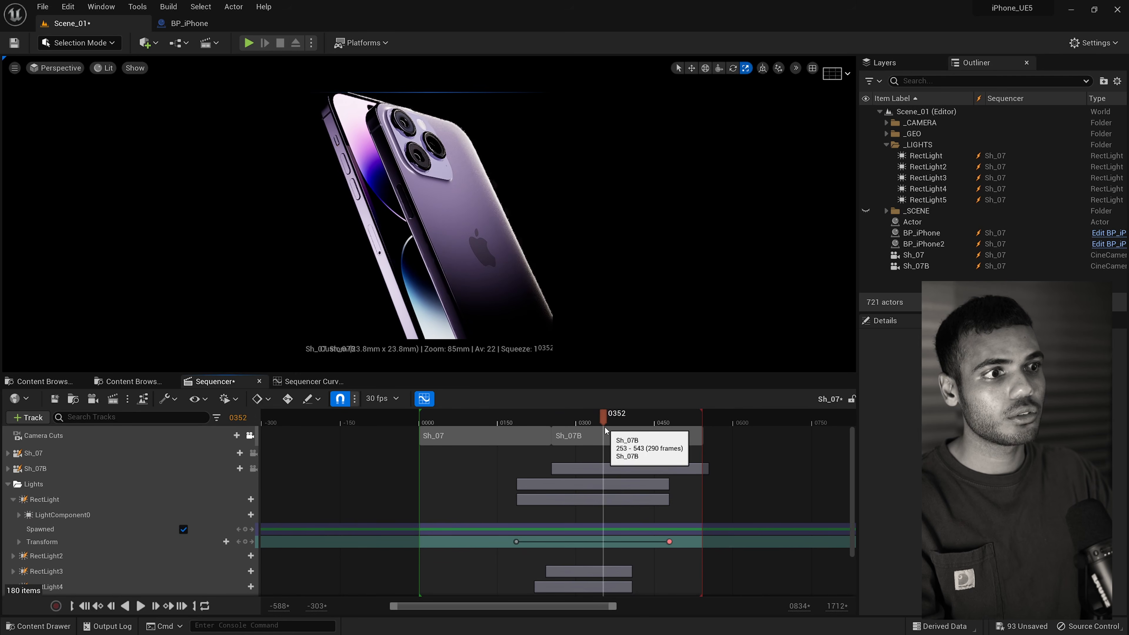
click(308, 382)
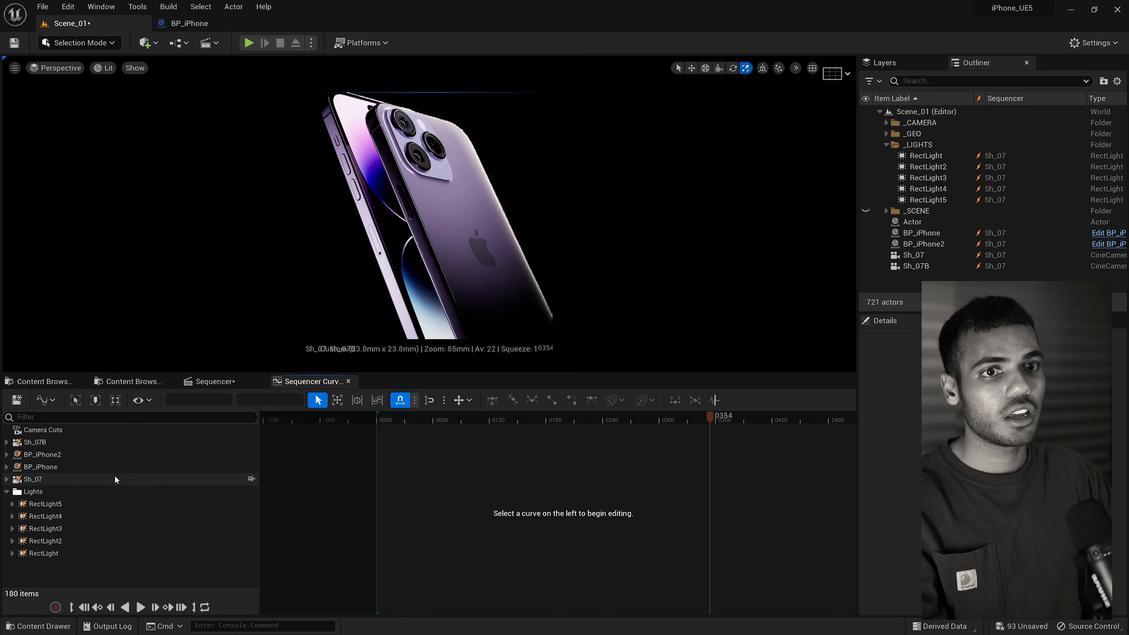
Select BP_iPhone in the curve editor to examine its animation curves.
click(112, 467)
right_drag(589, 477, 758, 481)
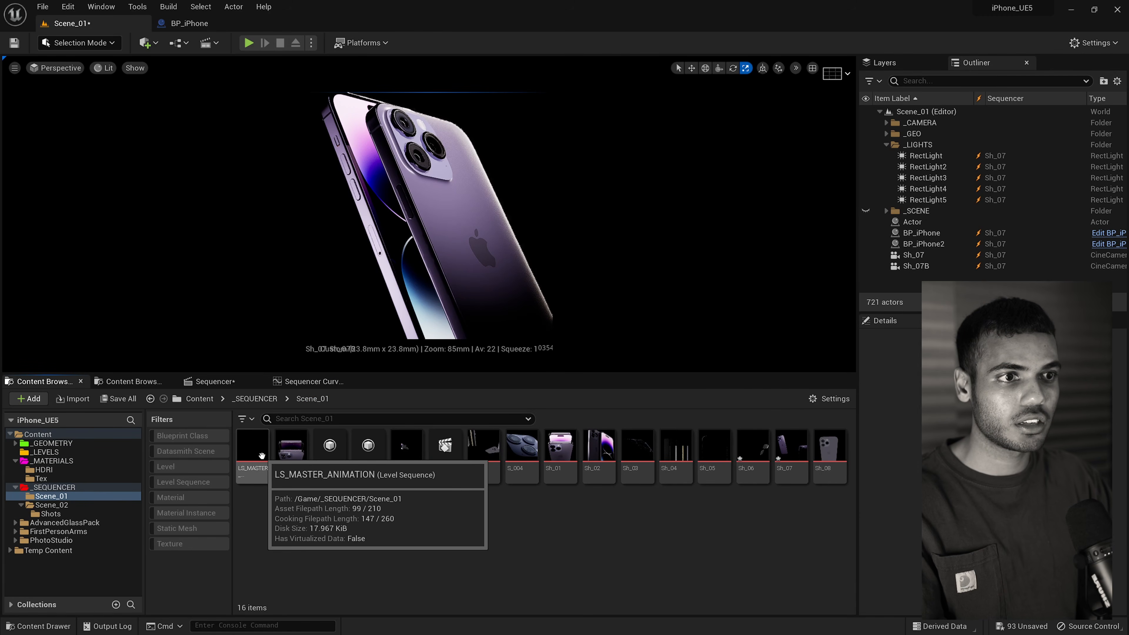
Create a Level Sequence named LS_MASTER_01 in the Scene_01 sequencer folder and open it.
right_click(334, 583)
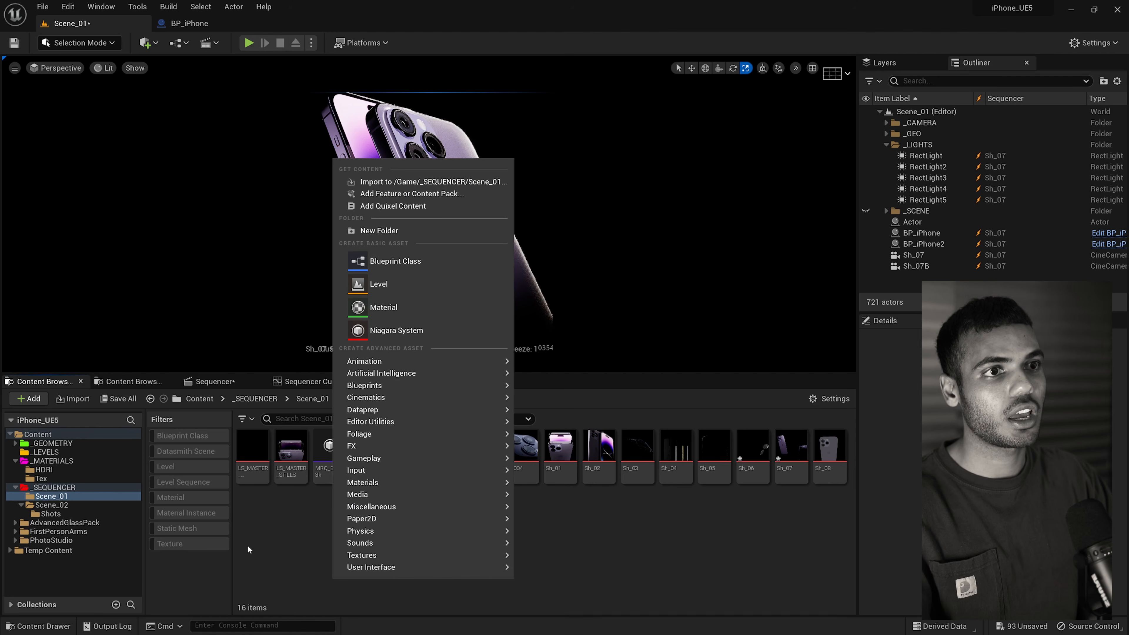
mouse_move(377, 361)
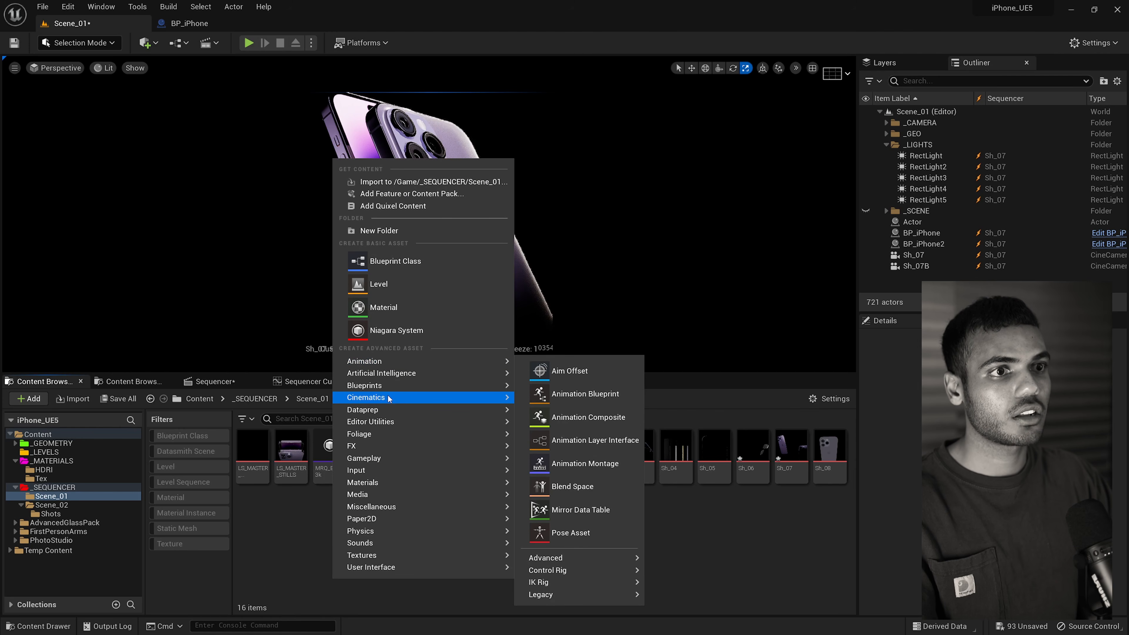
mouse_move(378, 397)
click(578, 431)
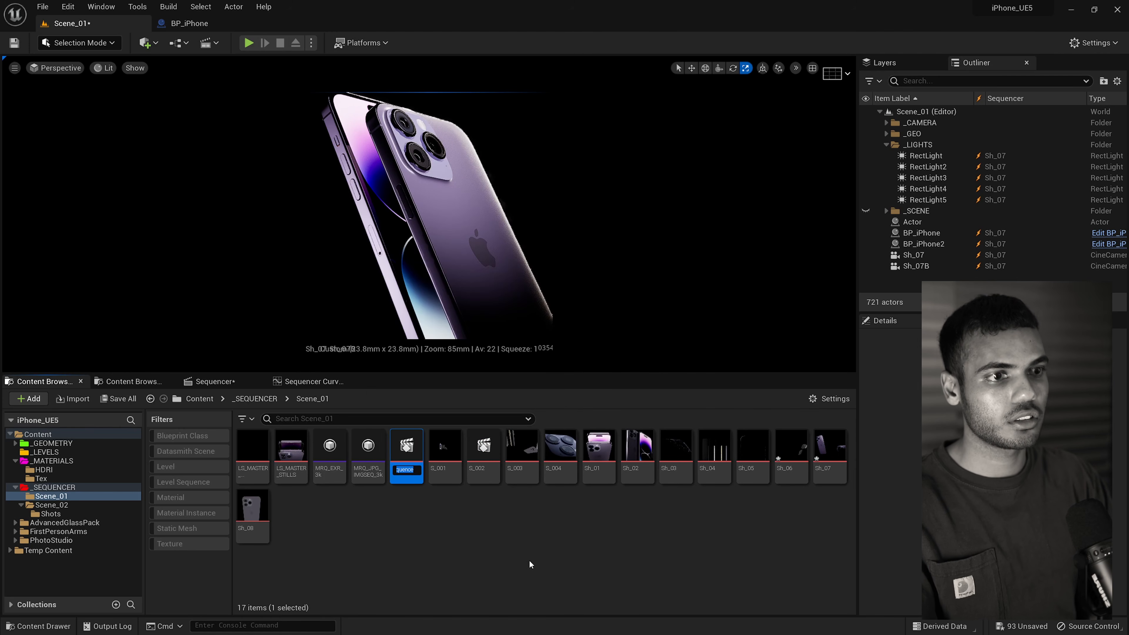
text(LS)
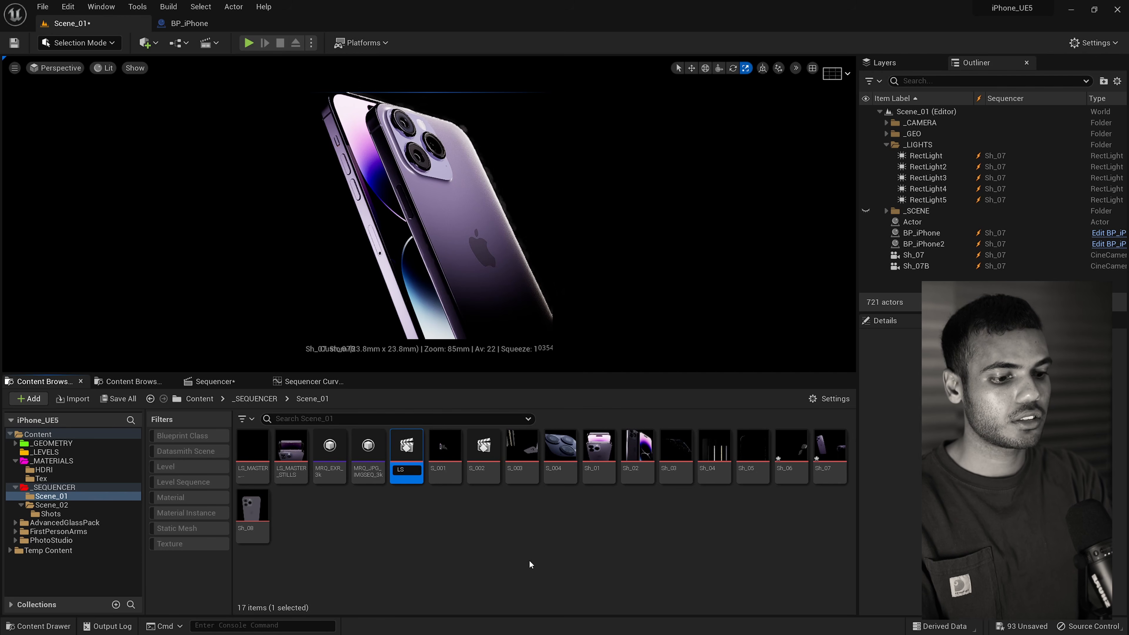
text(_M)
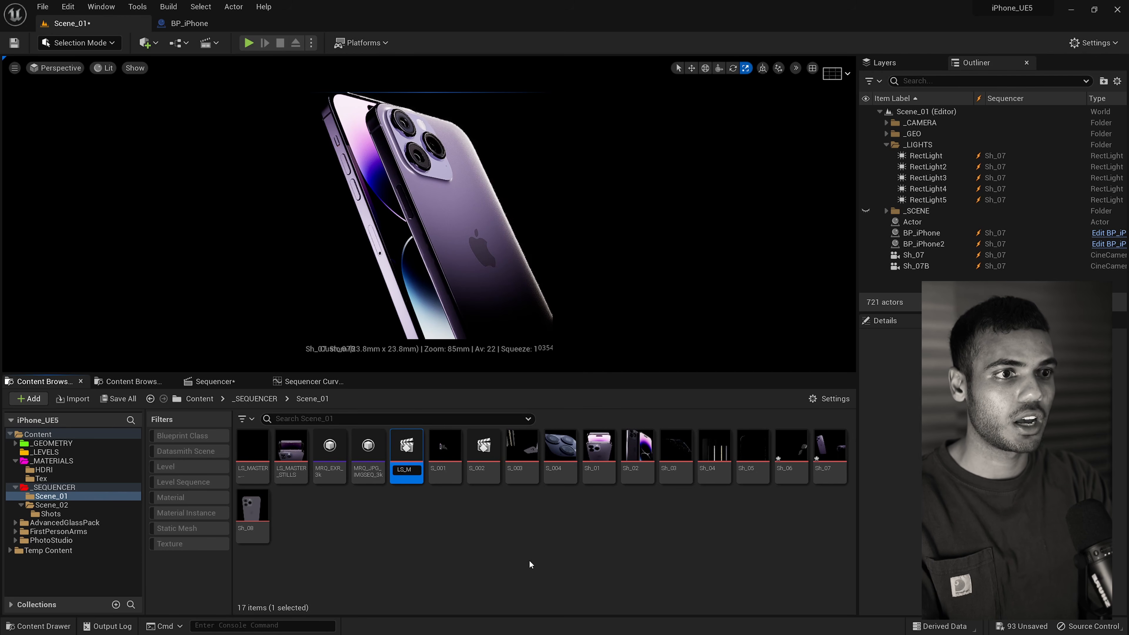
text(ASTER_)
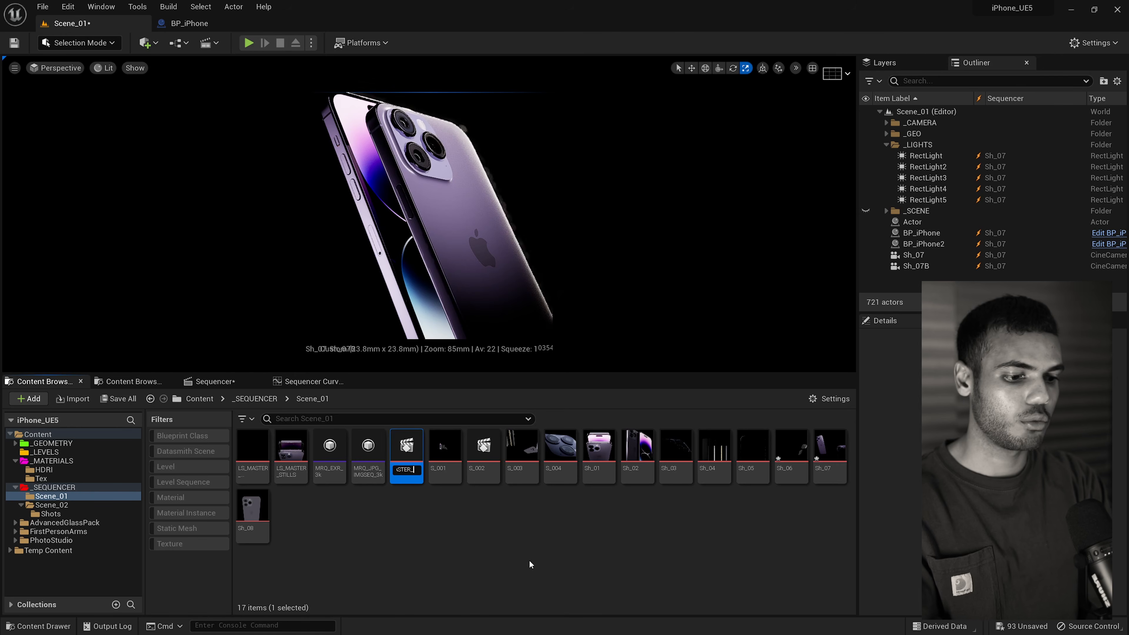
text(01)
key(Return)
double_click(253, 454)
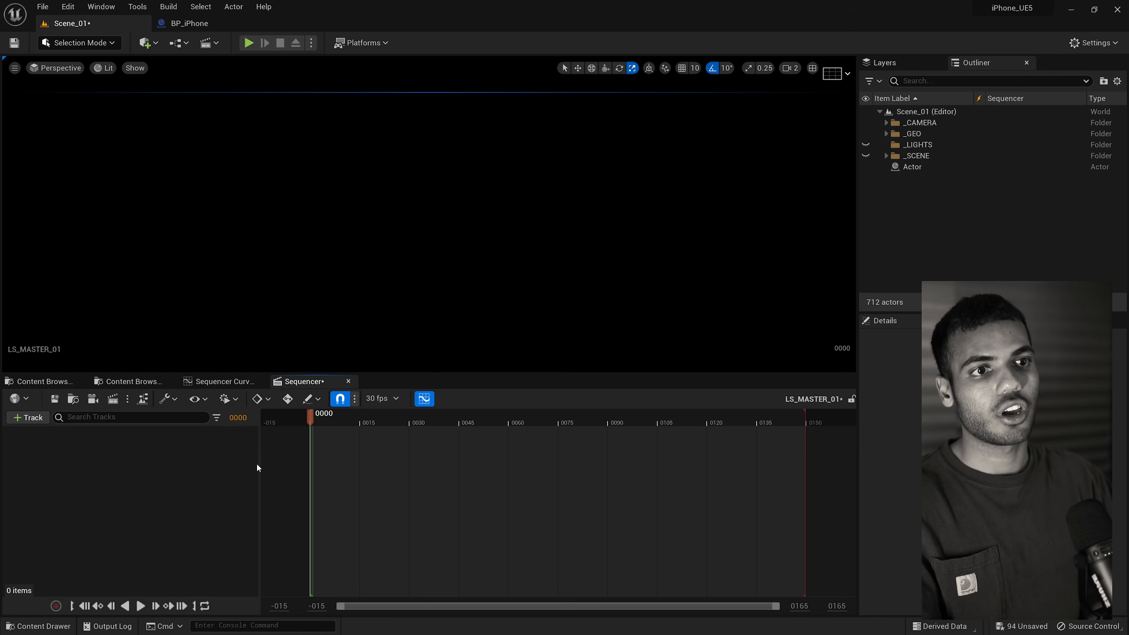
Add a Camera Cut track and a Subsequences track to LS_MASTER_01.
click(27, 417)
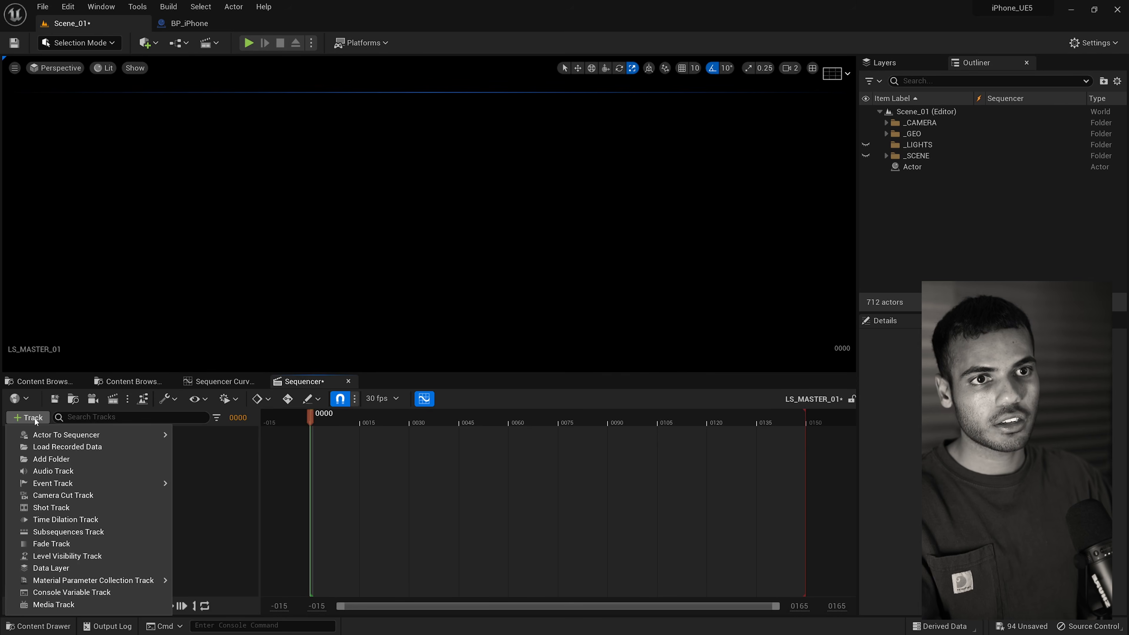
text(2)
key(BackSpace)
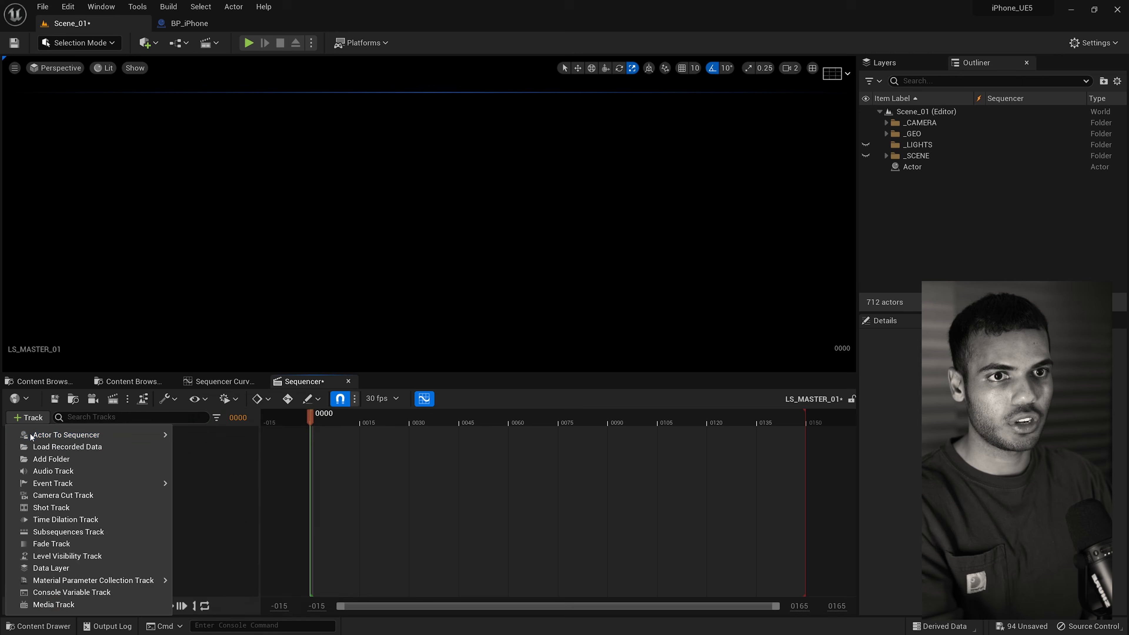
click(80, 494)
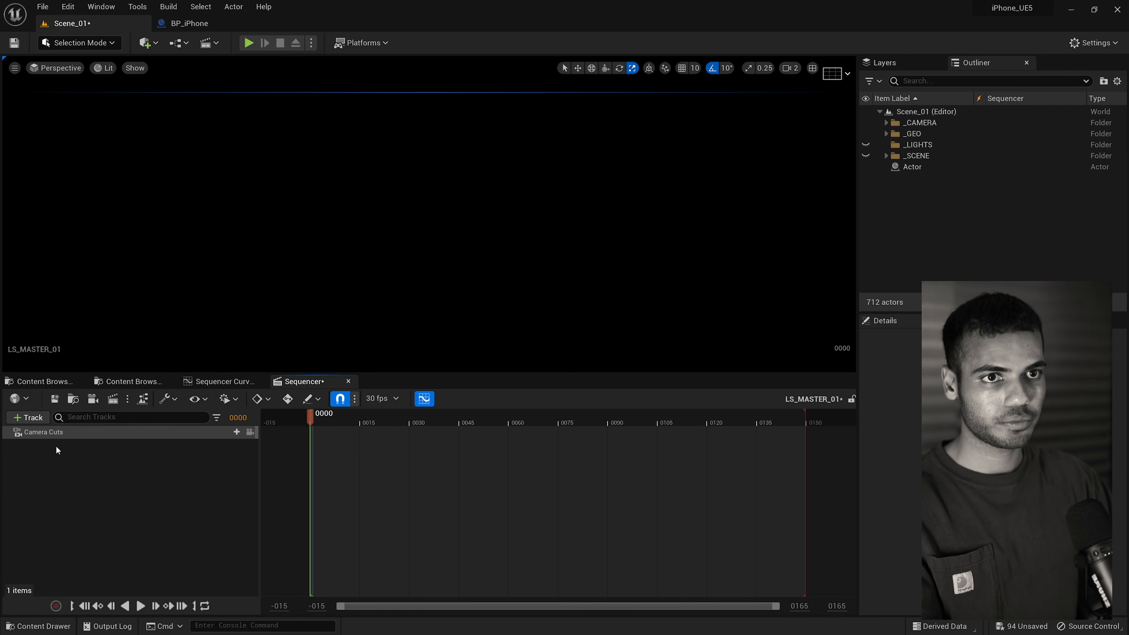
click(29, 417)
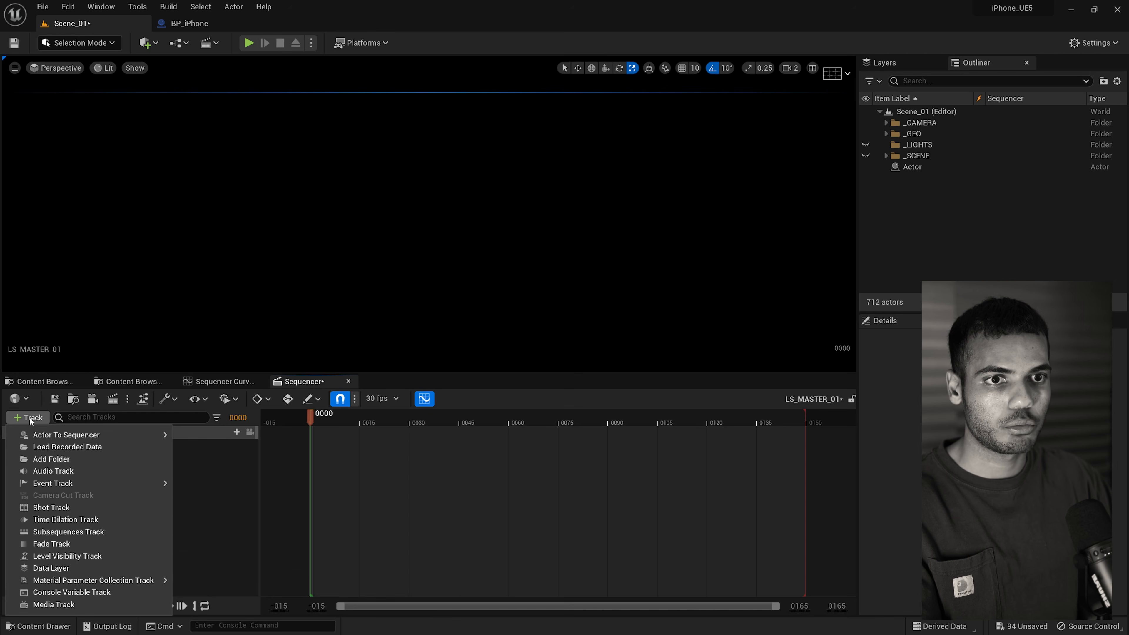
click(75, 533)
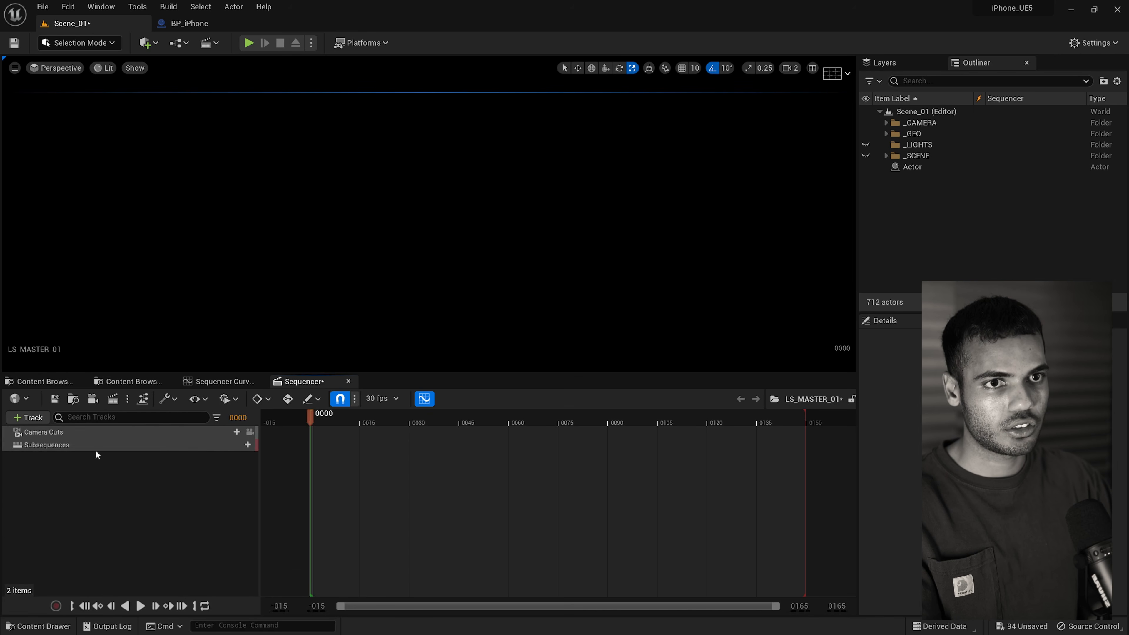
Insert Sh_01 into the Subsequences track at frame 0 and trim its section to end at about frame 41.
click(235, 445)
text(sh)
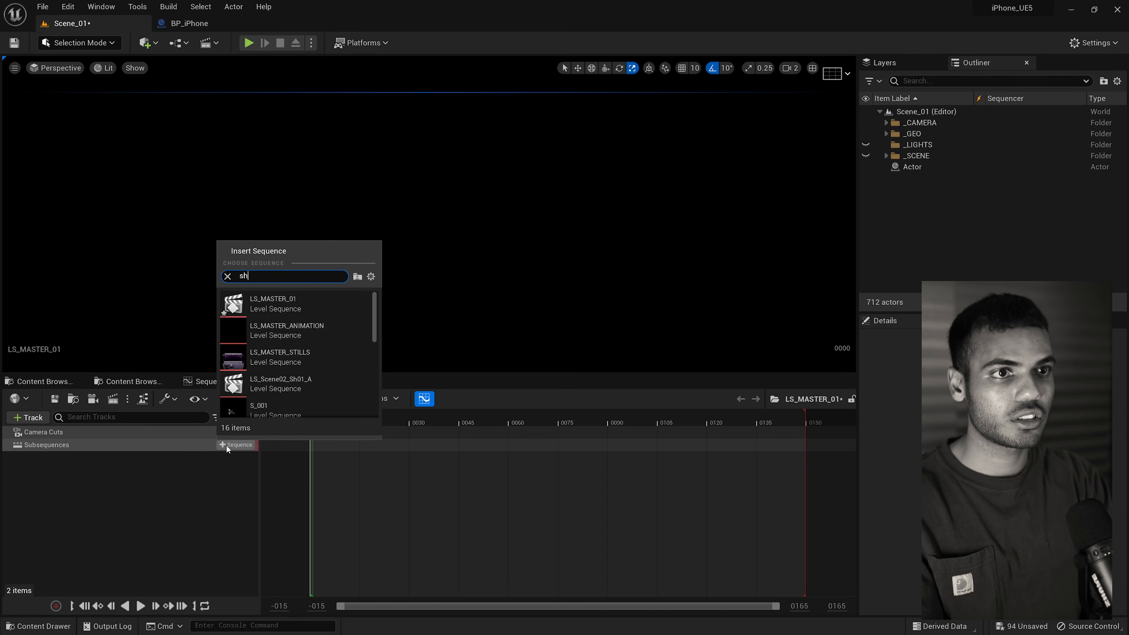
click(290, 338)
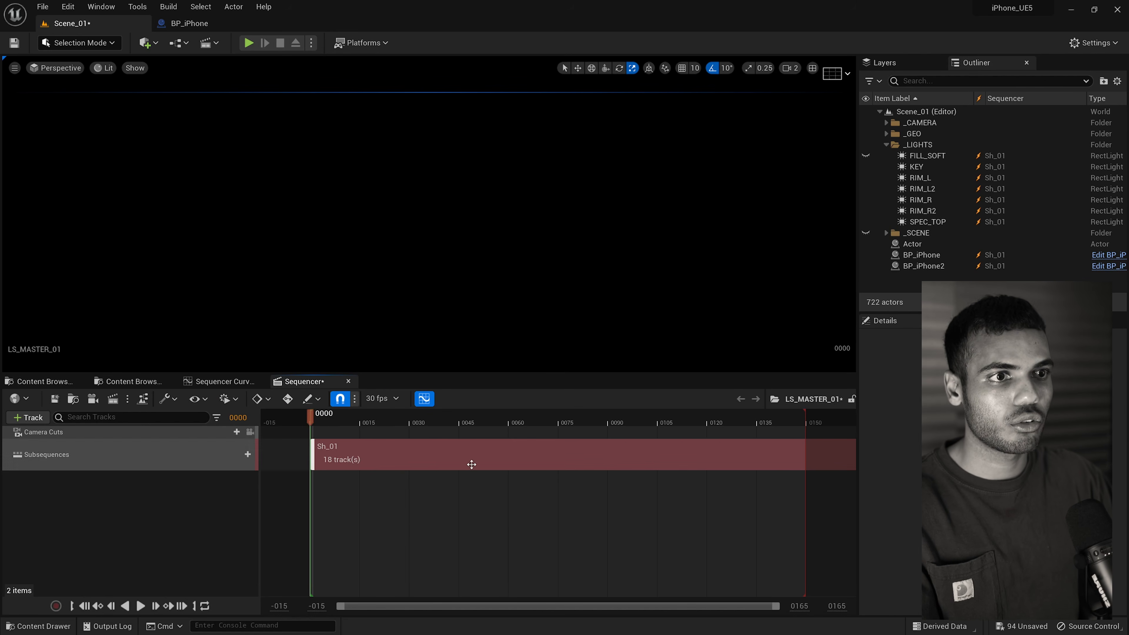
right_drag(563, 511, 487, 521)
ctrl+scroll(502, 521, down, 6)
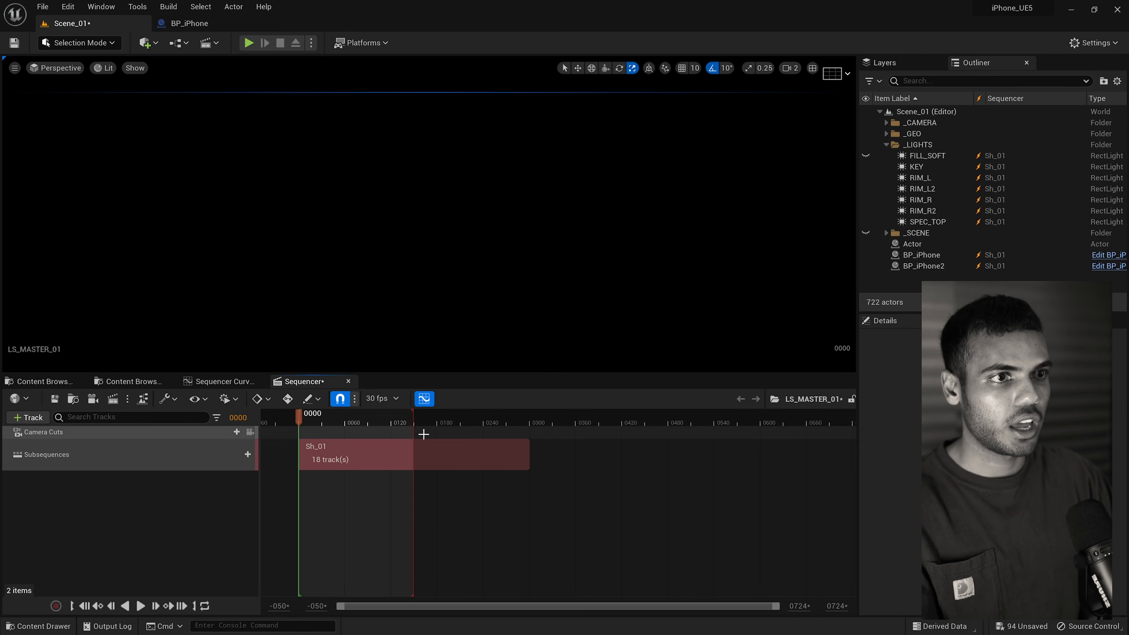
ctrl+scroll(496, 524, down, 3)
ctrl+scroll(496, 524, up, 4)
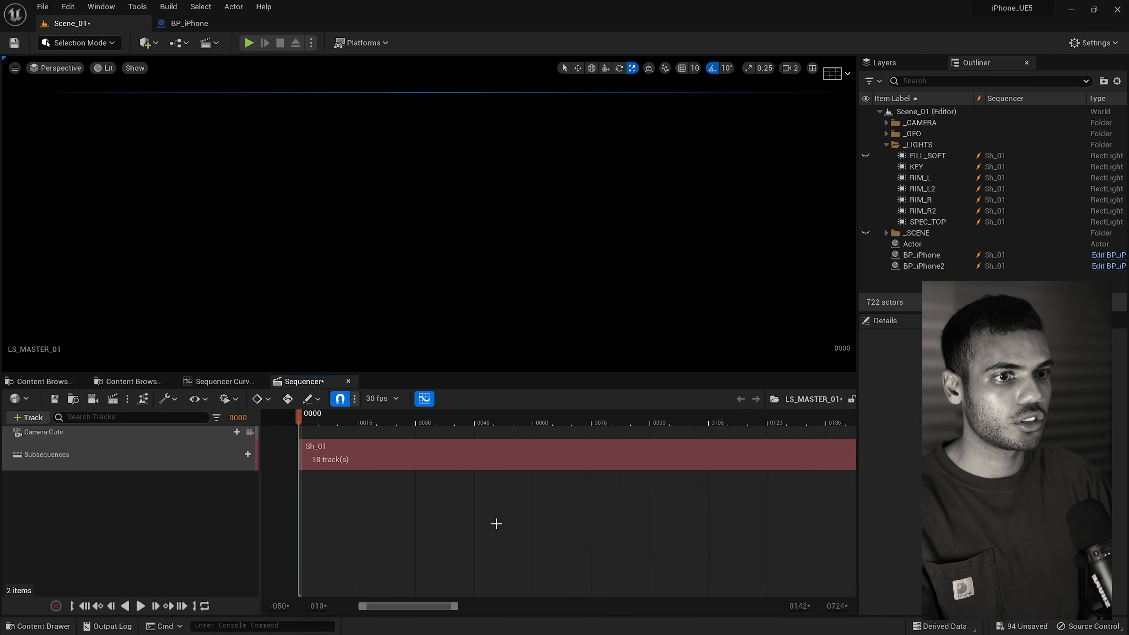
ctrl+scroll(496, 524, down, 3)
ctrl+scroll(496, 524, up, 6)
ctrl+scroll(497, 524, down, 1)
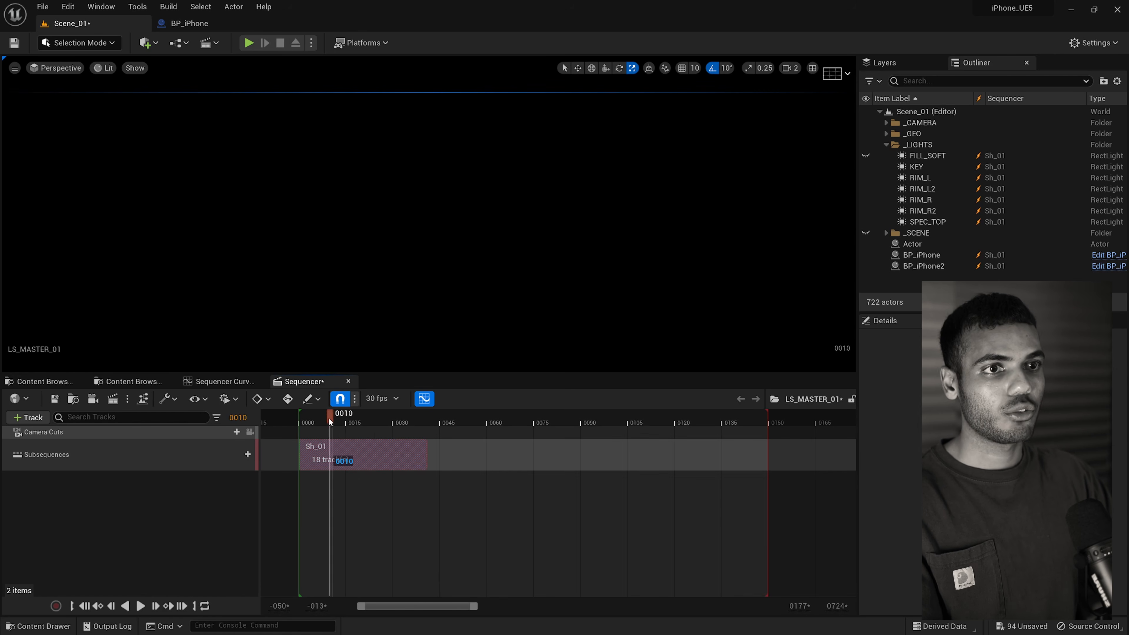
Lock the viewport to the camera cuts, extend Sh_01's section to about frame 120 and scrub to frame 63.
drag(329, 424, 361, 426)
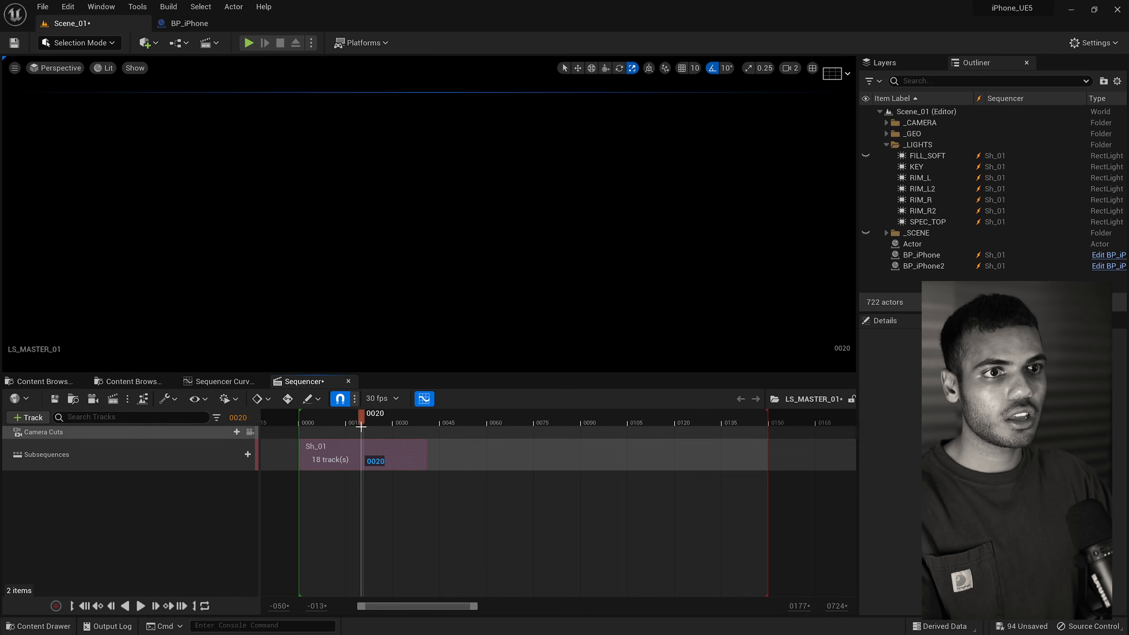
click(251, 434)
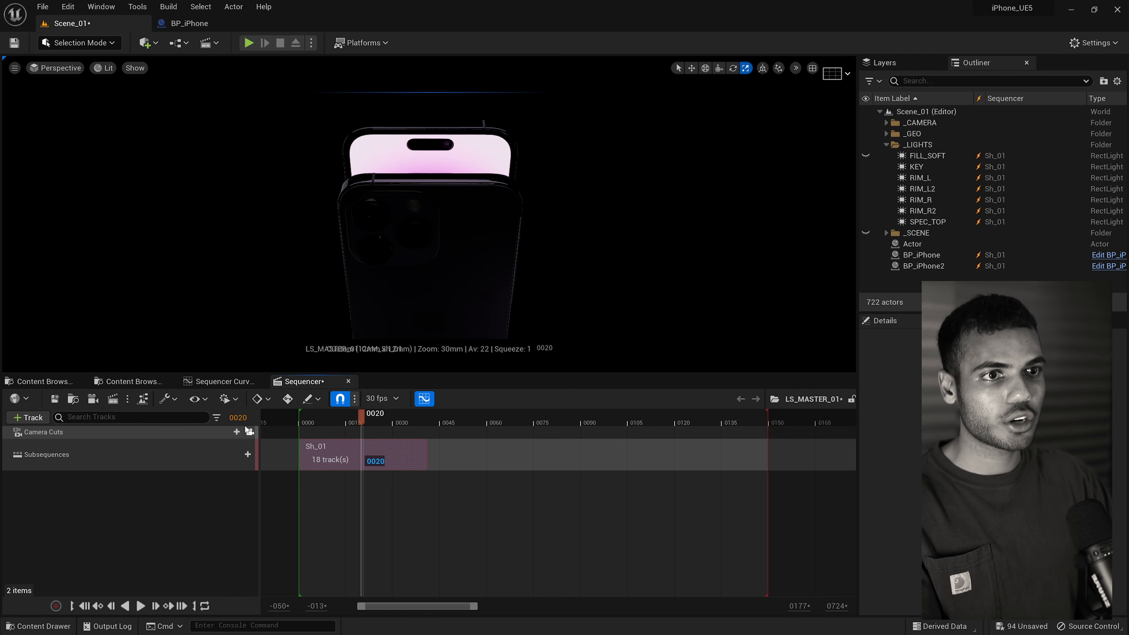
drag(361, 423, 680, 454)
drag(413, 419, 464, 420)
click(570, 421)
drag(570, 420, 496, 420)
Extend the end of LS_MASTER_01's playback range to about frame 340.
ctrl+scroll(308, 509, down, 3)
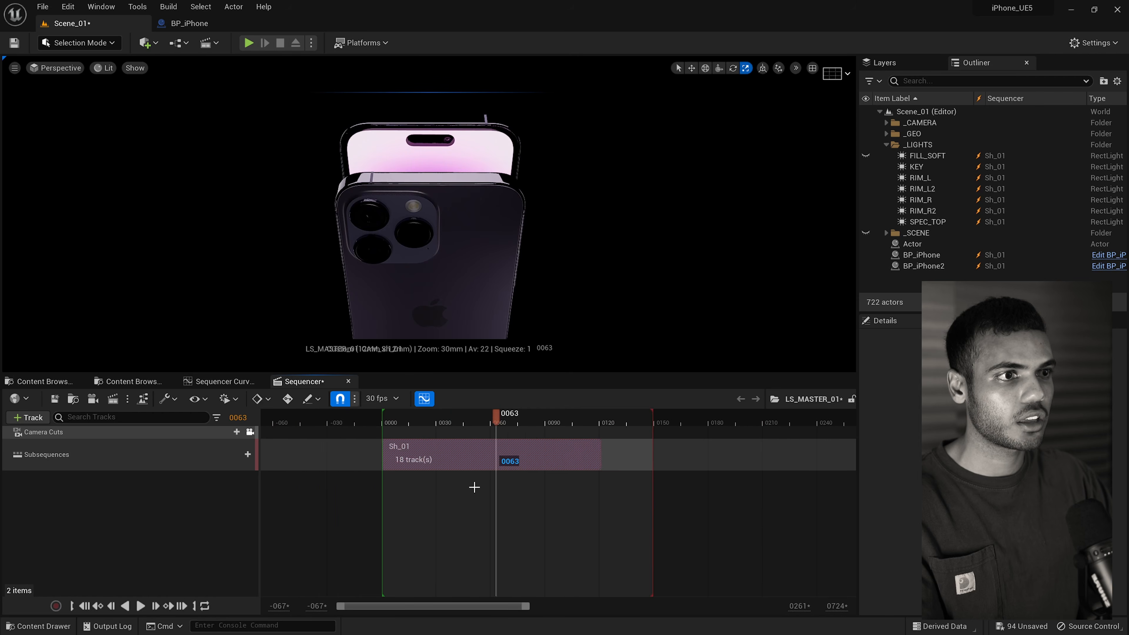
right_drag(567, 517, 415, 515)
drag(508, 421, 846, 422)
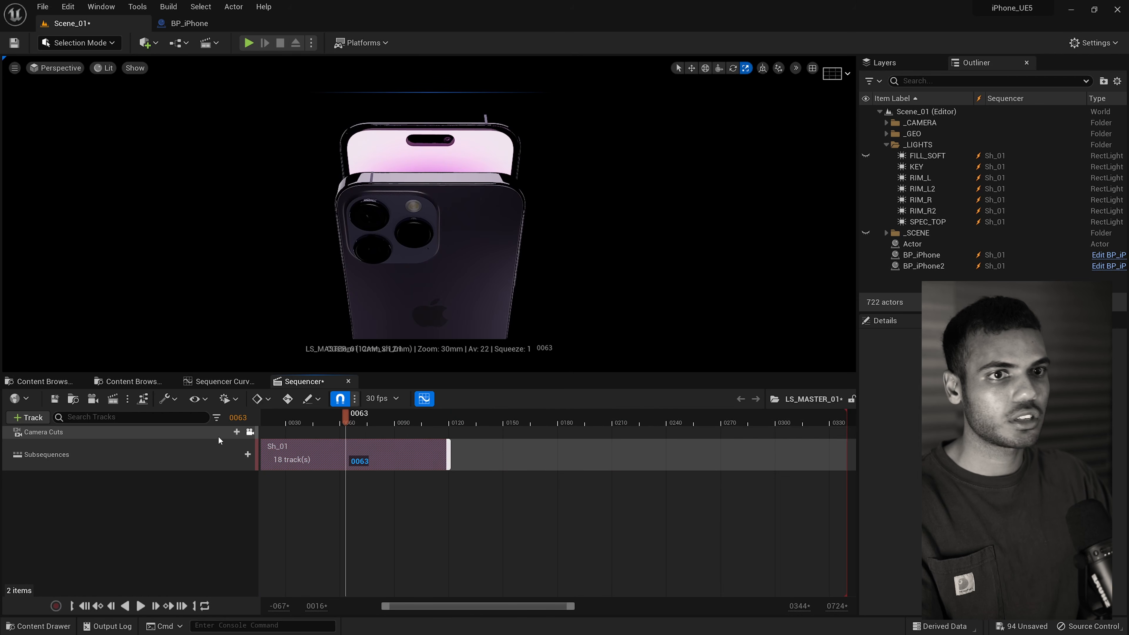
Insert Sh_02 on a second Subsequences row directly after Sh_01 and trim its section to end at about frame 189.
click(236, 456)
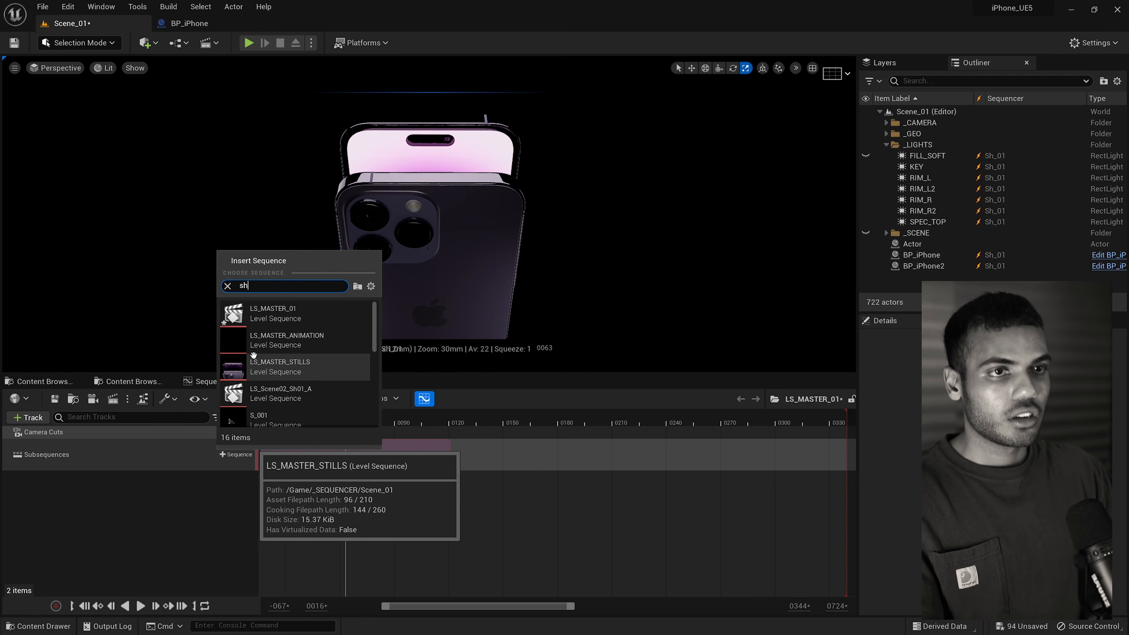
text(sh)
click(276, 366)
drag(414, 502, 509, 502)
drag(366, 423, 625, 459)
drag(723, 496, 575, 498)
Insert Sh_03 into the first Subsequences row so that it starts where Sh_02 ends, at about frame 189.
click(244, 444)
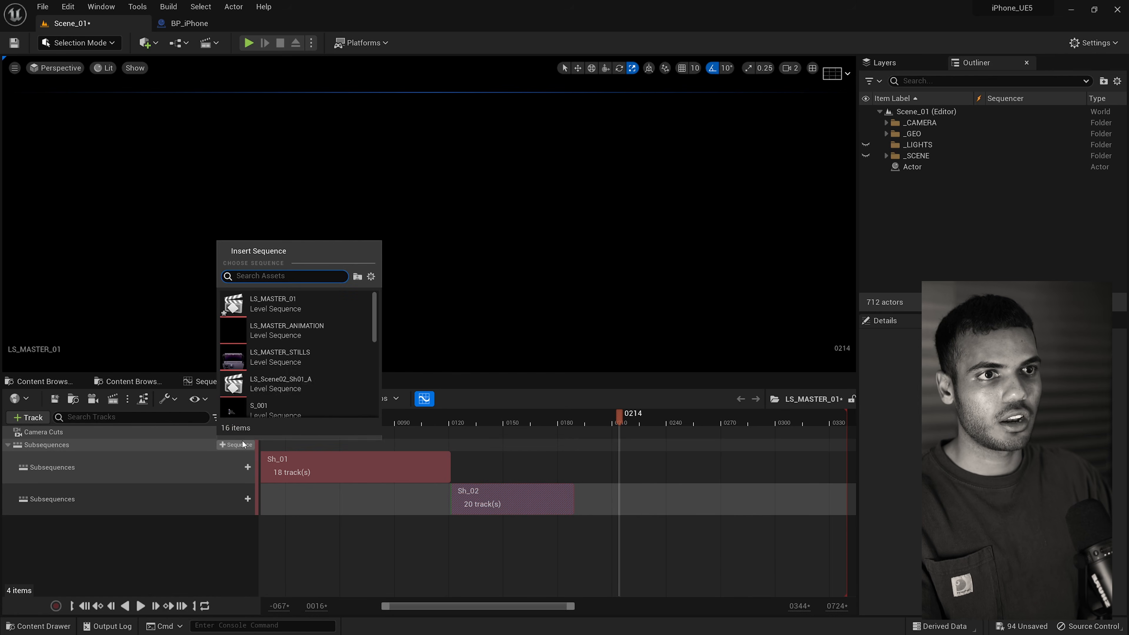
scroll(284, 382, down, 5)
click(286, 378)
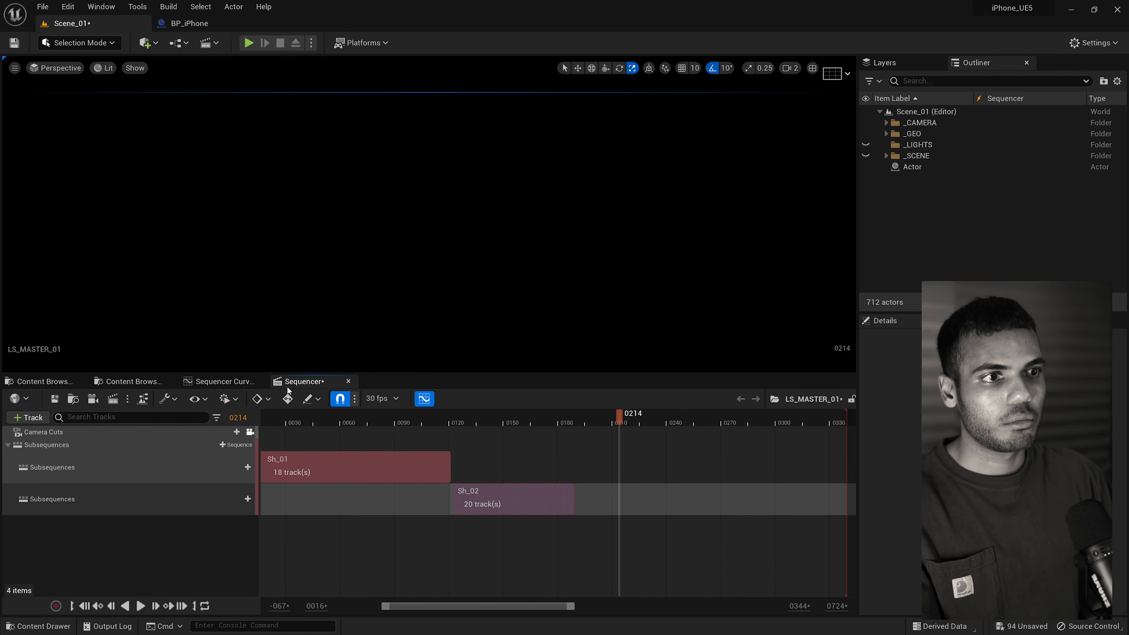
drag(685, 465, 639, 465)
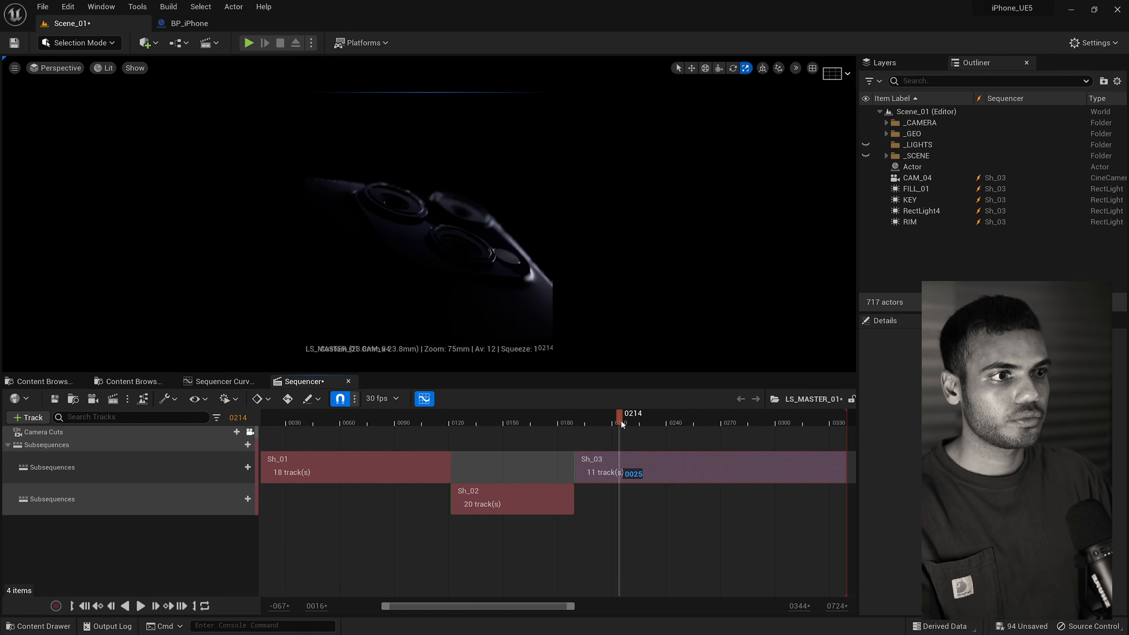
click(412, 476)
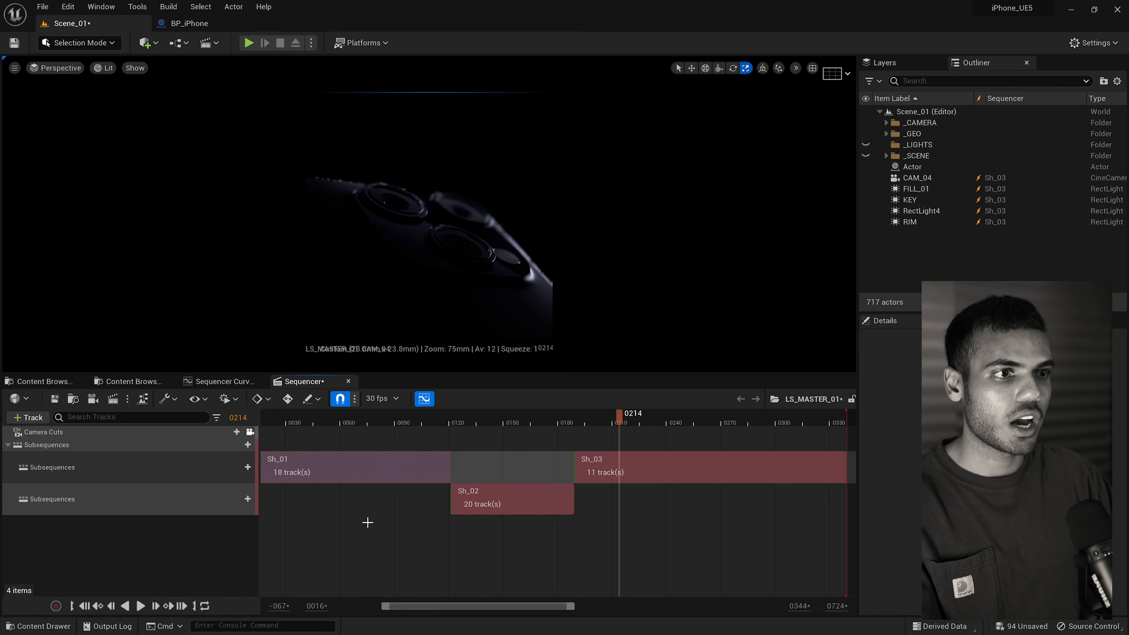
Extend the playback range end to about frame 590 and scrub back to frame 153 in Sh_02.
ctrl+scroll(451, 520, down, 4)
right_drag(626, 512, 453, 514)
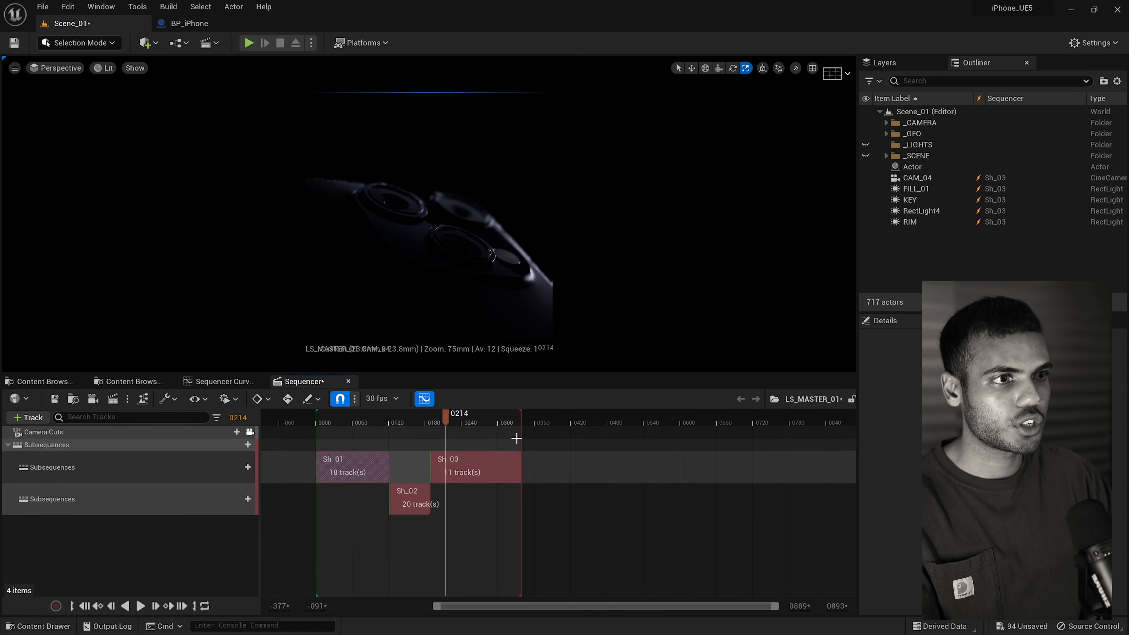
drag(520, 423, 666, 414)
drag(454, 418, 408, 436)
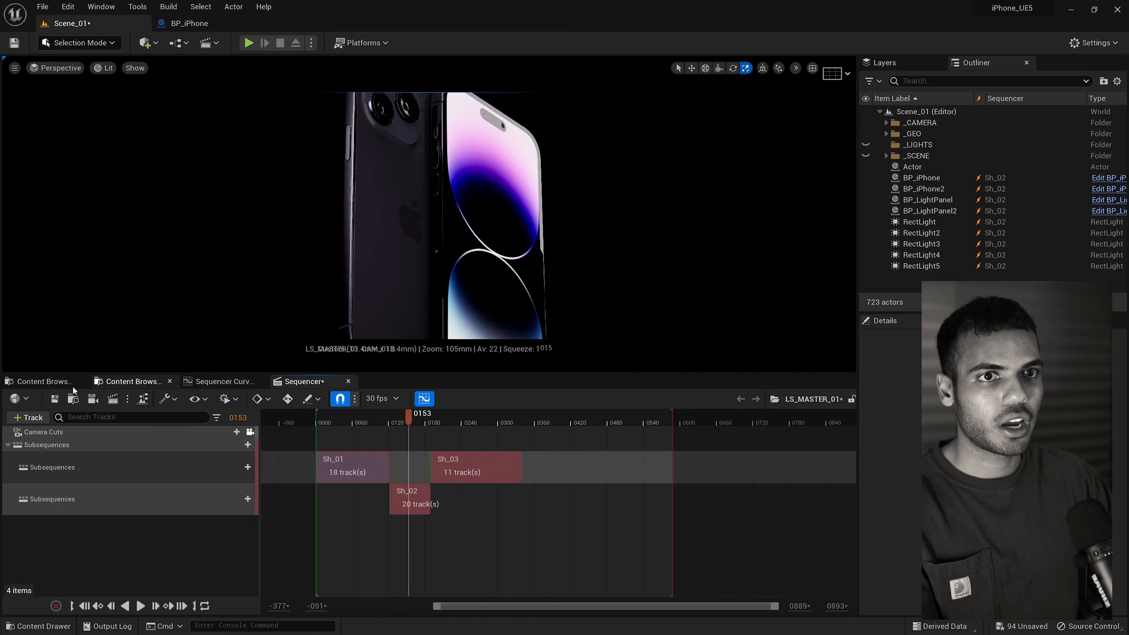
Open LS_MASTER_ANIMATION, view it through the camera cuts and play the edit from frame 48 to frame 1190.
click(43, 381)
double_click(278, 458)
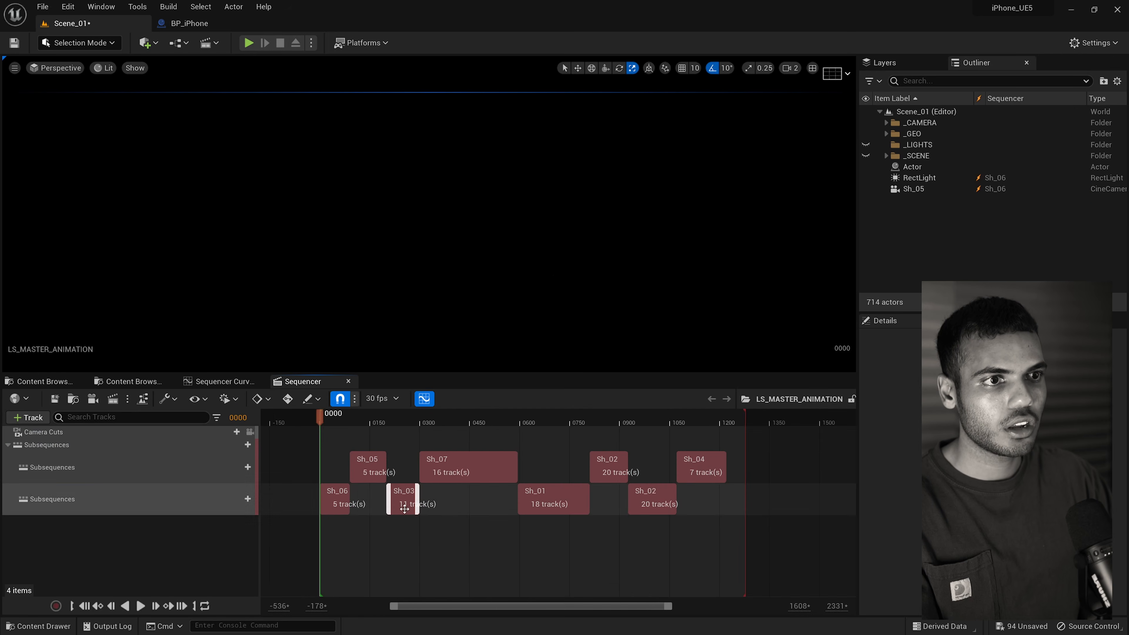
click(339, 437)
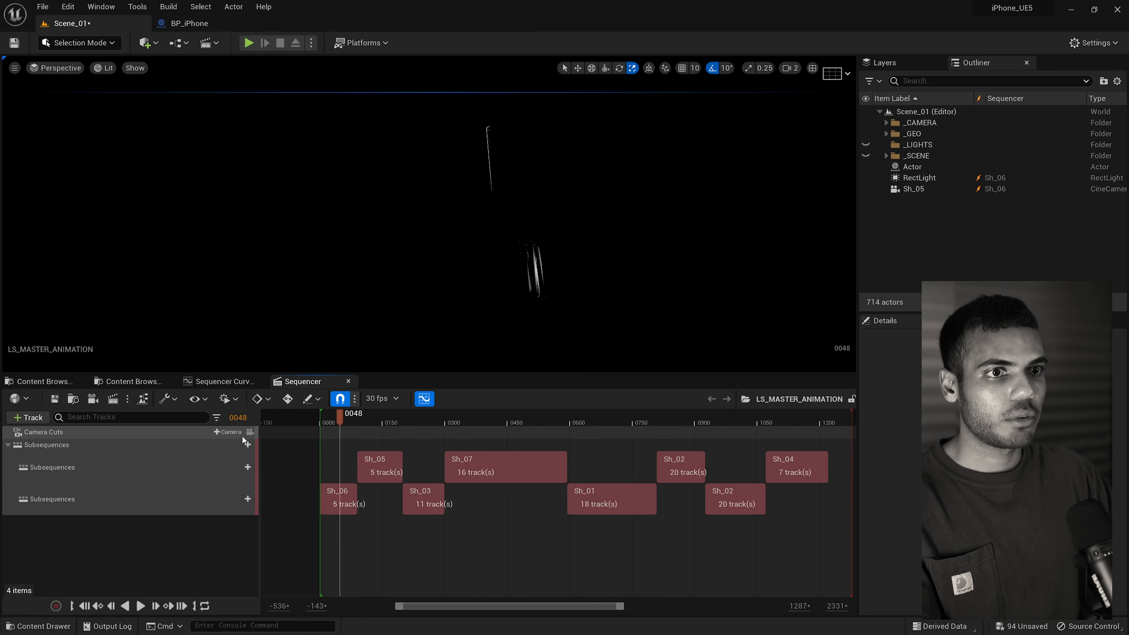
click(250, 431)
key(space)
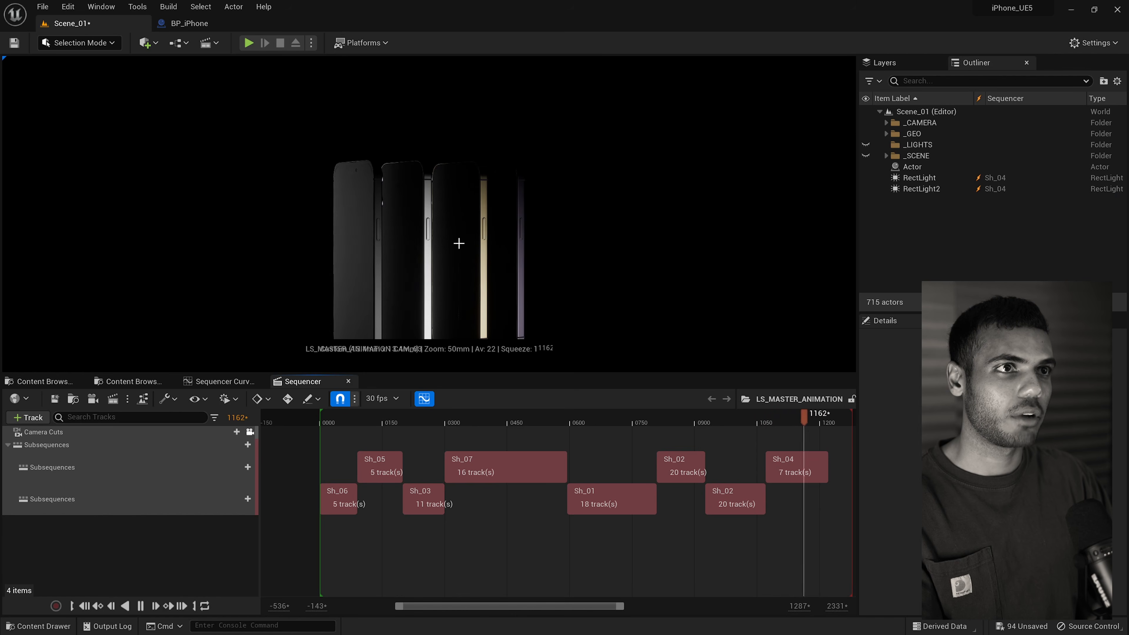
key(space)
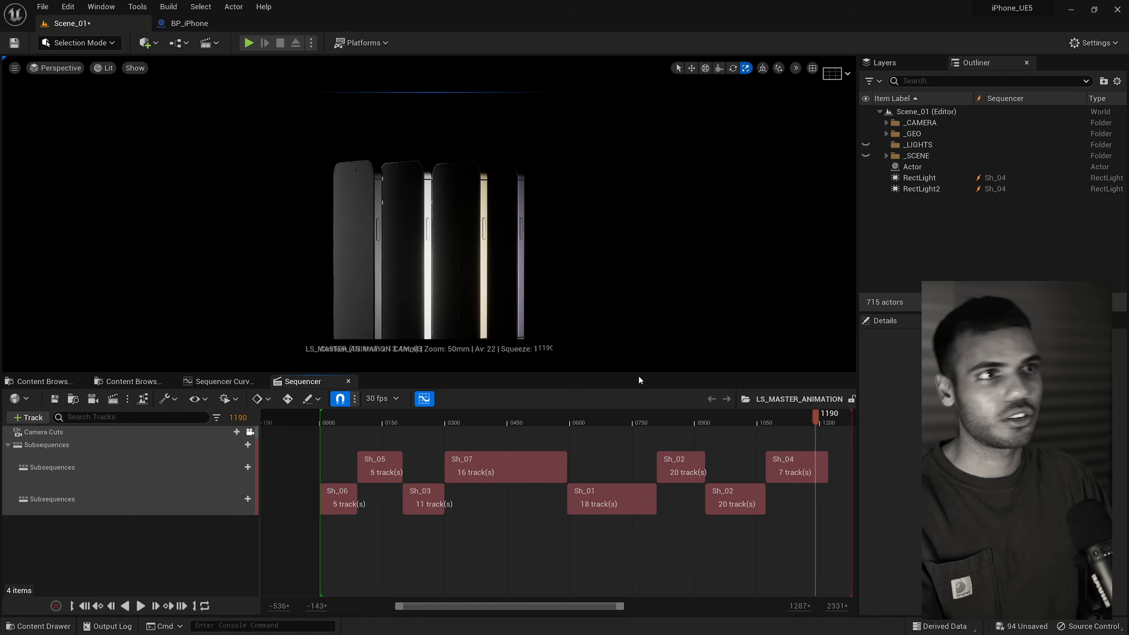